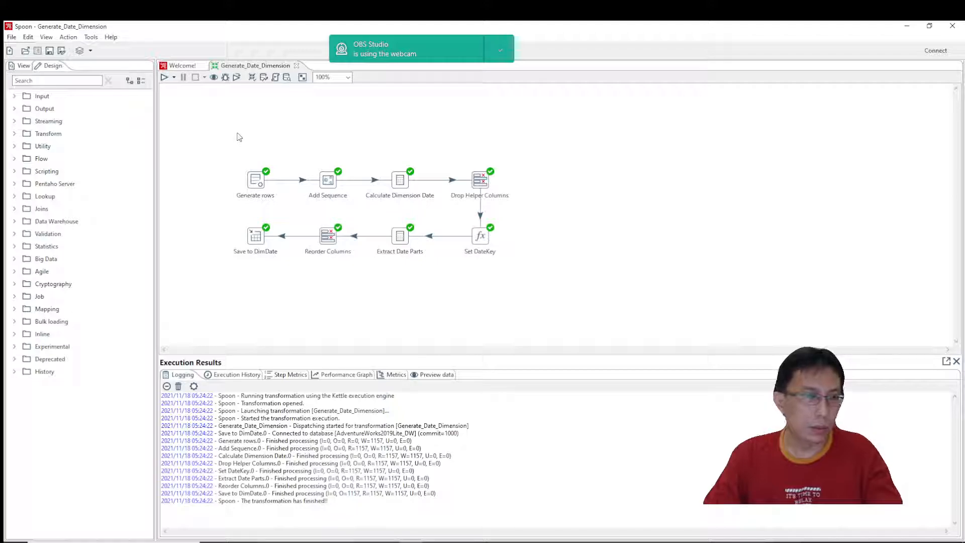
# Check the scenario script in SQL Server Management Studio, and close the Generate_Date_Dimension transformation in Spoon.
pyautogui.click(360, 540)
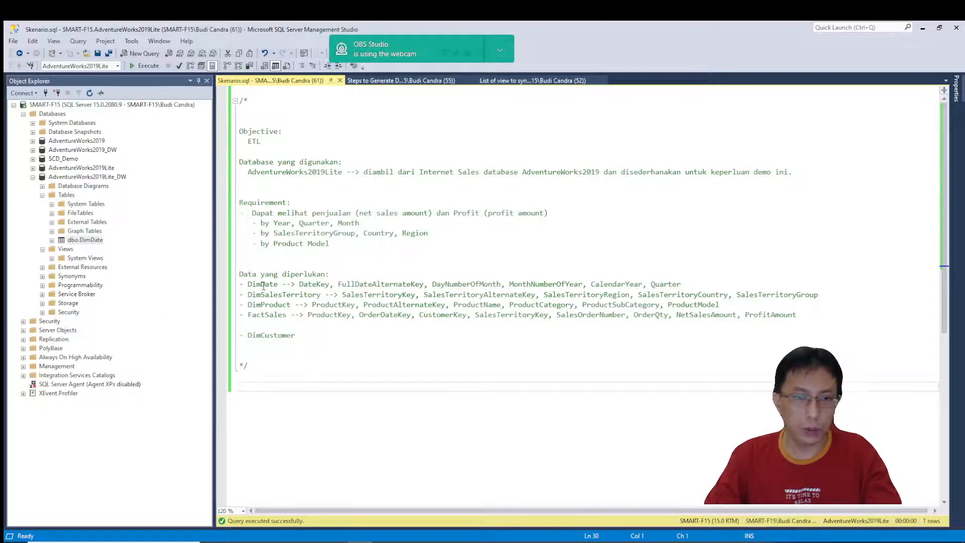
pyautogui.hotkey('alt', 'Tab')
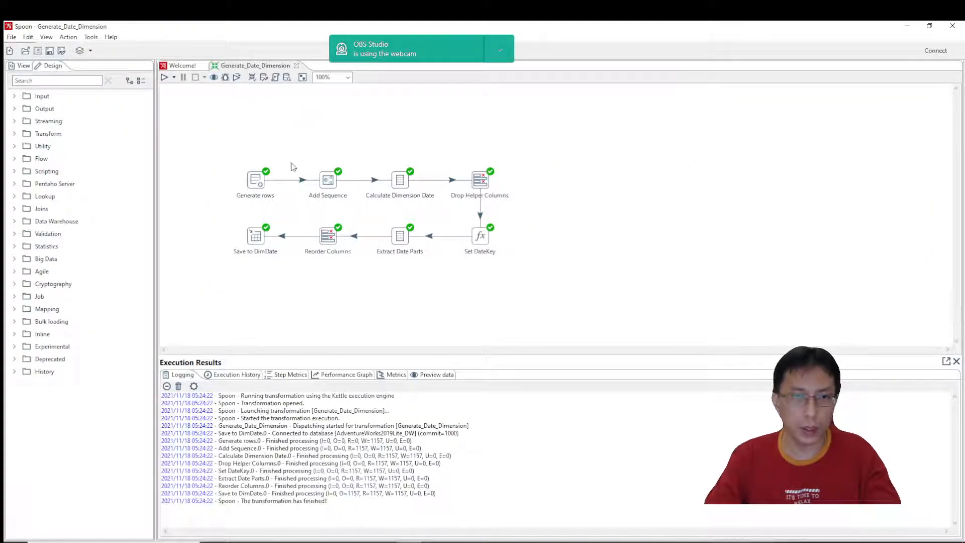
pyautogui.click(297, 65)
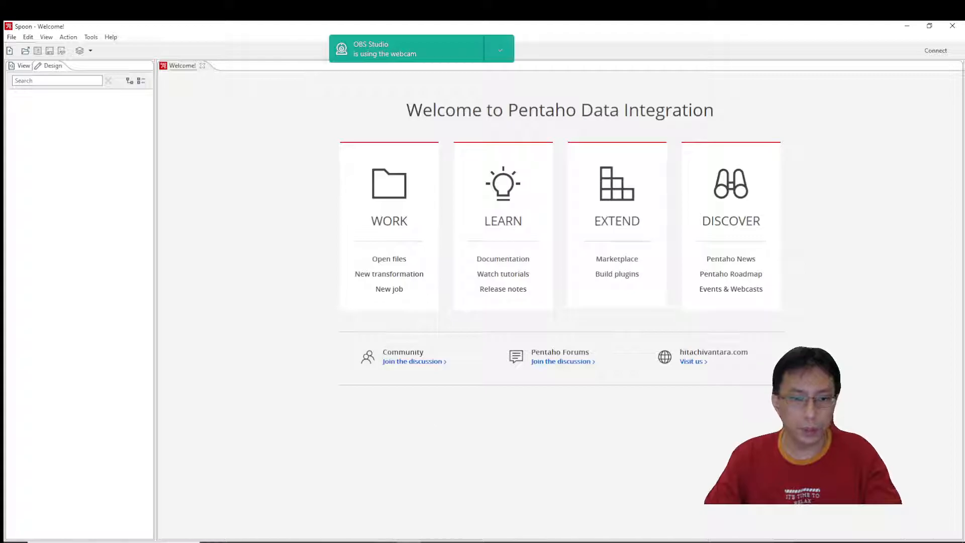
# Review the required tables in the Skenario.sql script in SQL Server Management Studio, from DimSalesTerritory to DimCustomer.
pyautogui.hotkey('alt', 'Tab')
pyautogui.click(290, 296)
pyautogui.click(279, 306)
pyautogui.click(279, 315)
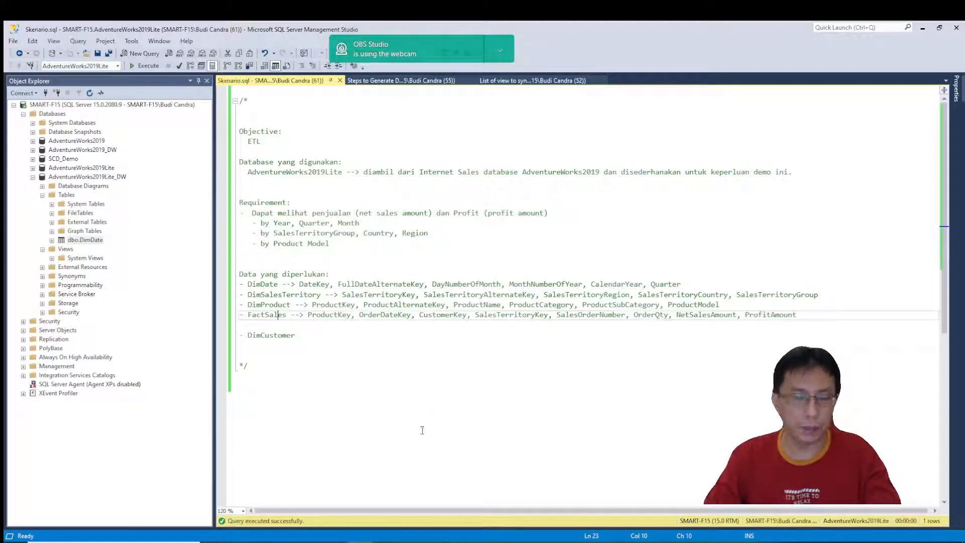
pyautogui.click(262, 334)
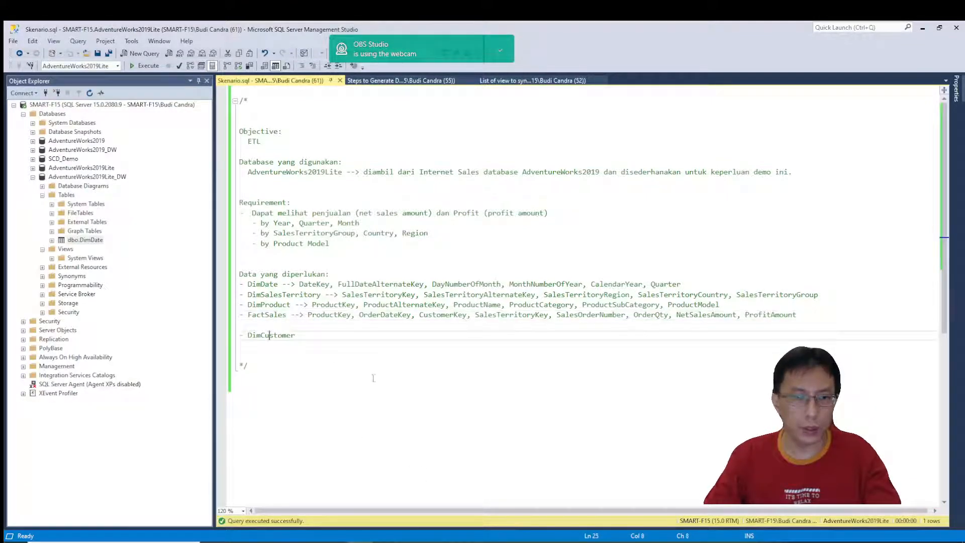
pyautogui.doubleClick(264, 296)
pyautogui.hotkey('ctrl', 'End')
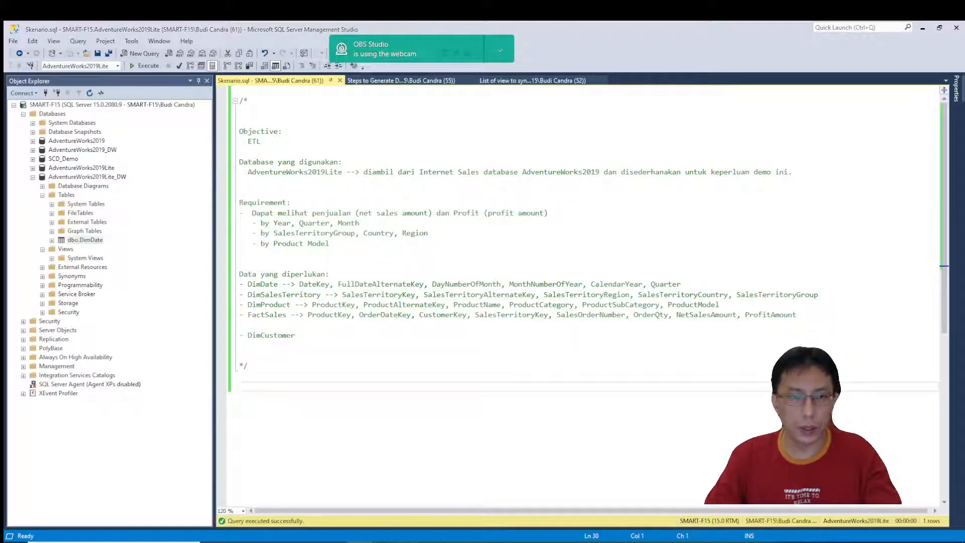
# Switch to Spoon and create a new, empty transformation.
pyautogui.hotkey('alt', 'Tab')
pyautogui.click(11, 37)
pyautogui.moveTo(19, 50)
pyautogui.click(200, 54)
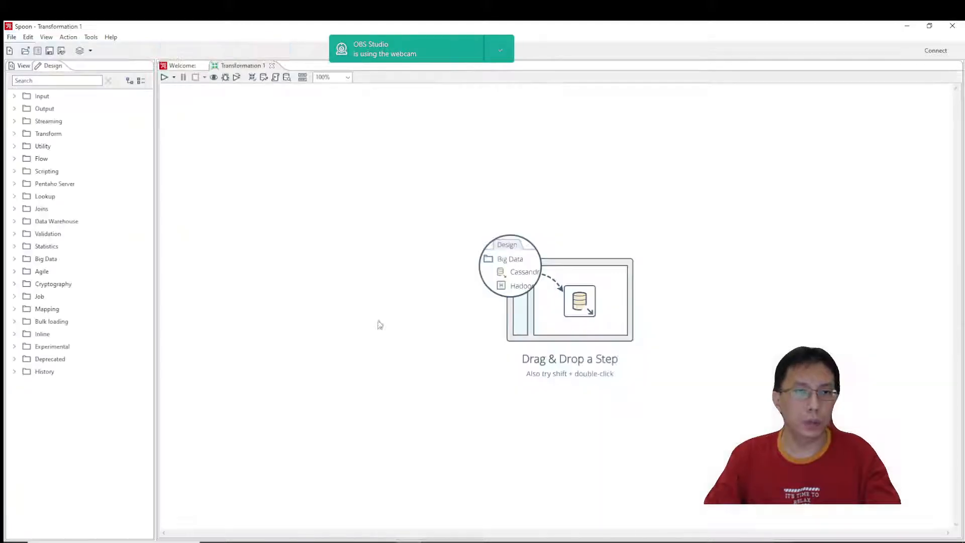
# Save the new transformation as "ETL SalesTerritory" in the Pentaho folder.
pyautogui.click(11, 37)
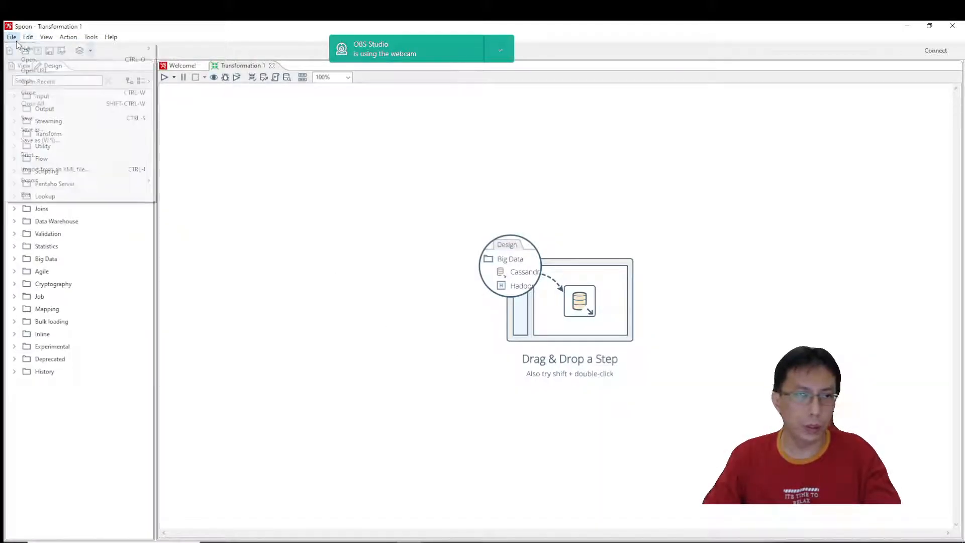
pyautogui.click(43, 128)
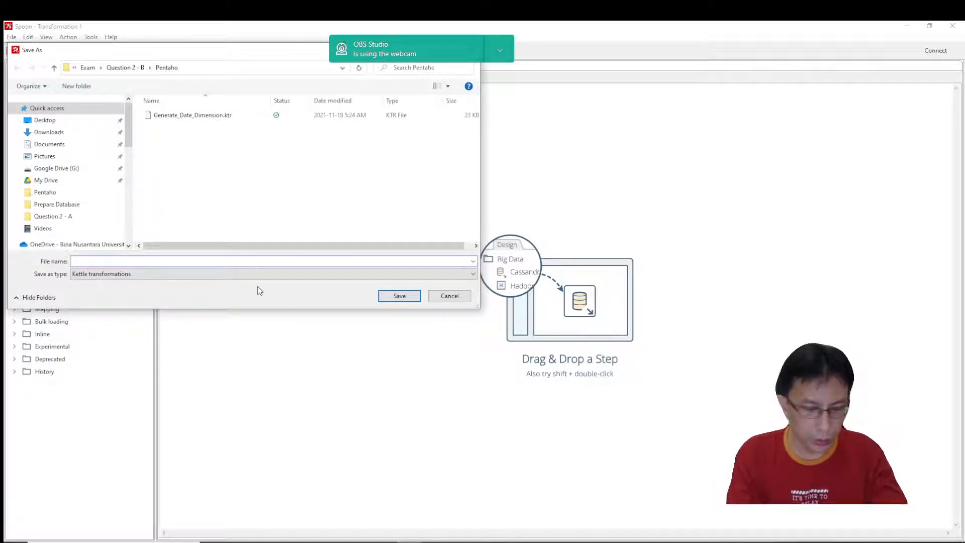
pyautogui.write('ETL ')
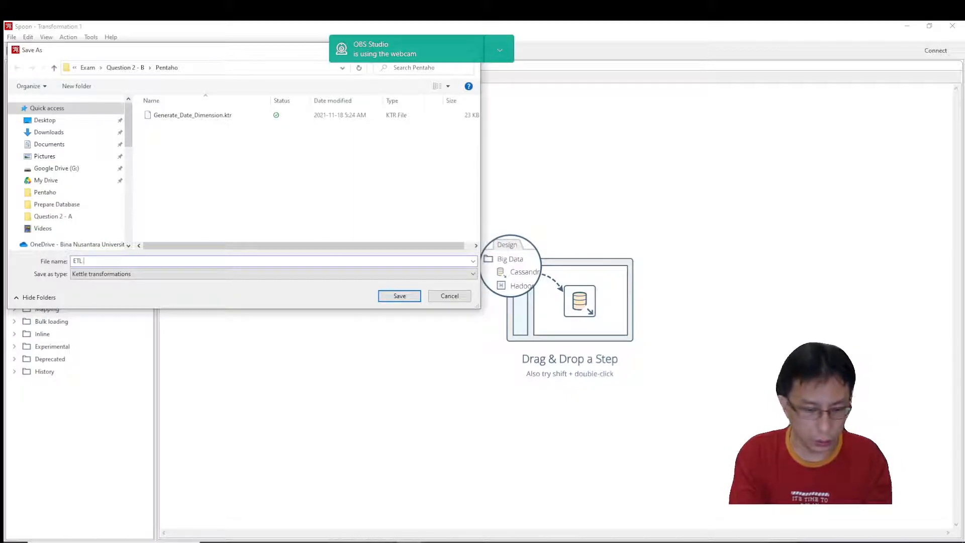
pyautogui.write('SalesTerr')
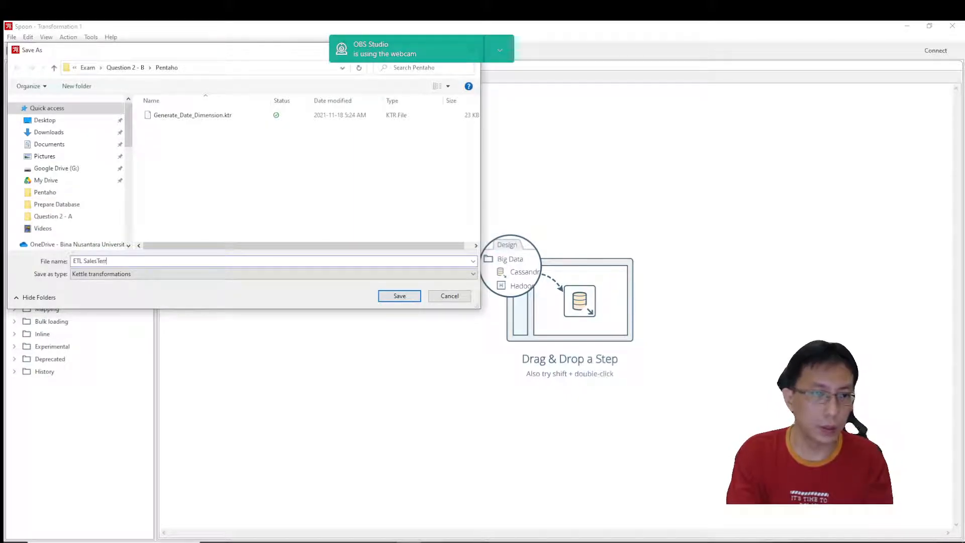
pyautogui.write('itory')
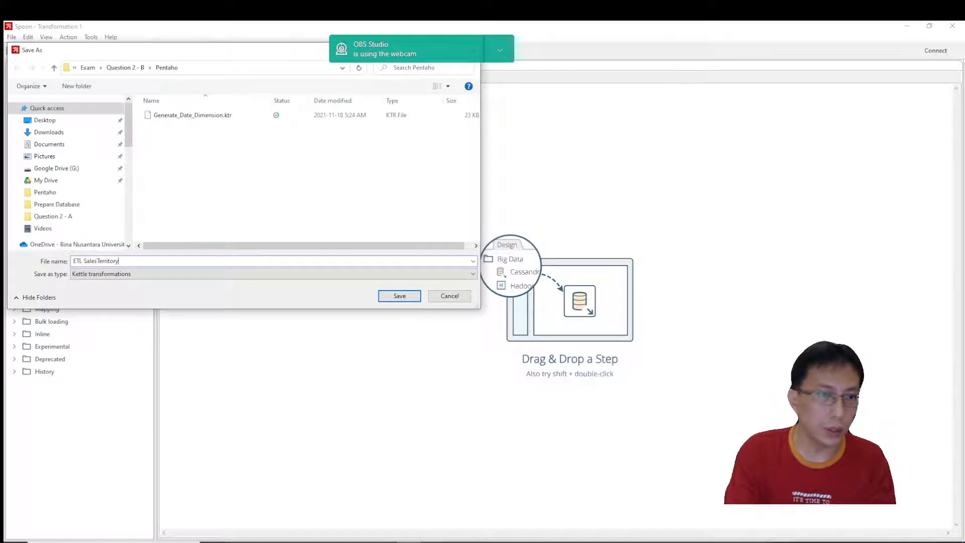
pyautogui.click(400, 301)
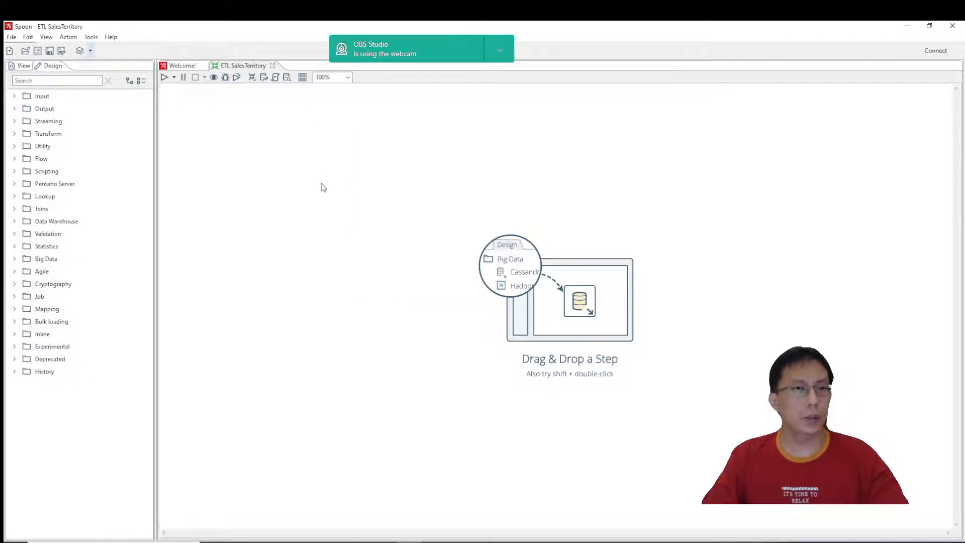
# Add a Table input step to the upper-left area of the transformation canvas.
pyautogui.click(68, 81)
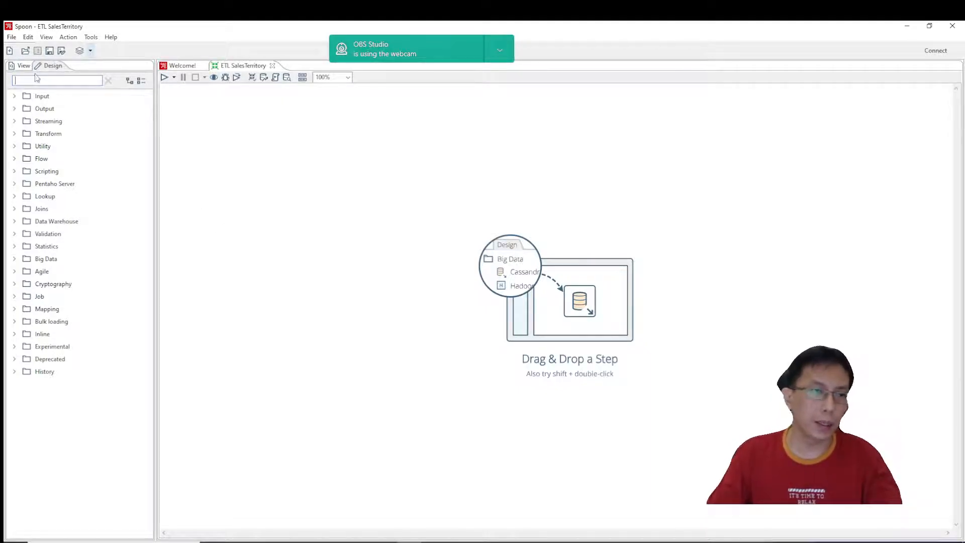
pyautogui.click(14, 96)
pyautogui.scroll(-4, 100, 397)
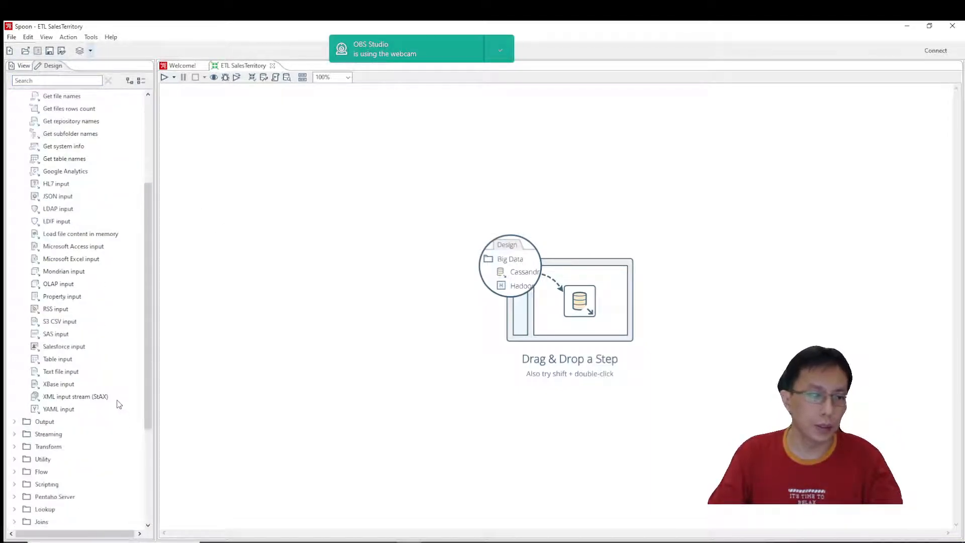
pyautogui.click(46, 360)
pyautogui.scroll(4, 59, 362)
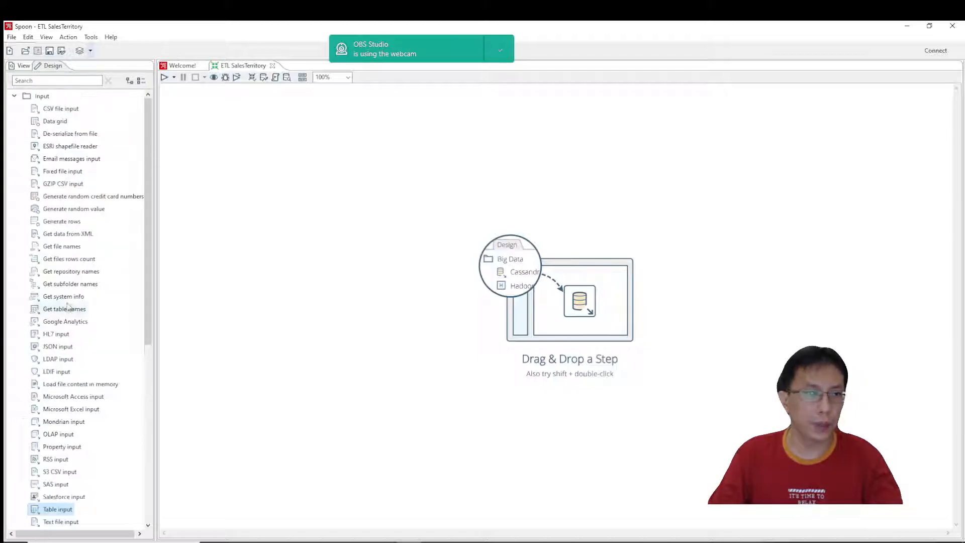
pyautogui.scroll(-5, 60, 327)
pyautogui.moveTo(61, 326); pyautogui.dragTo(256, 185)
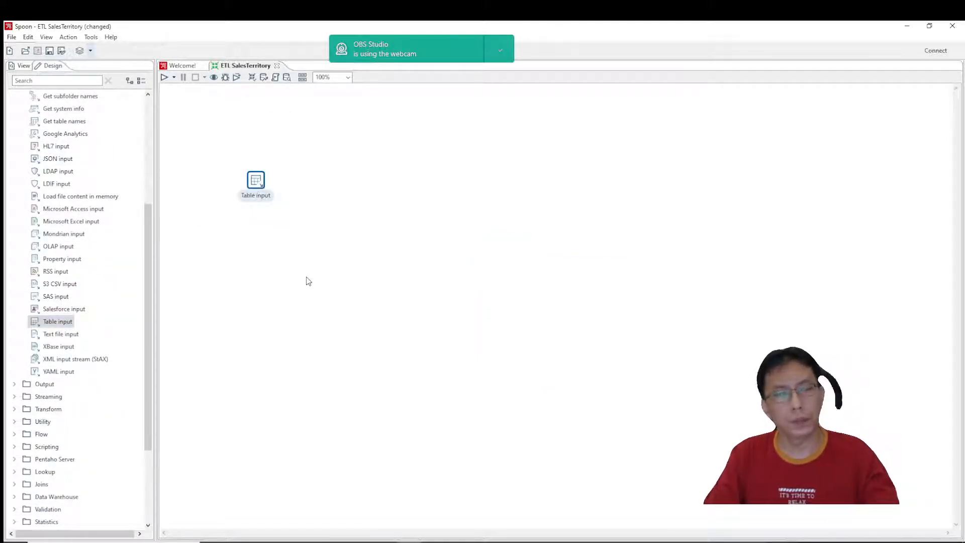
# Open the Table input step's settings and name the step "Extract SalesTerritory".
pyautogui.doubleClick(258, 186)
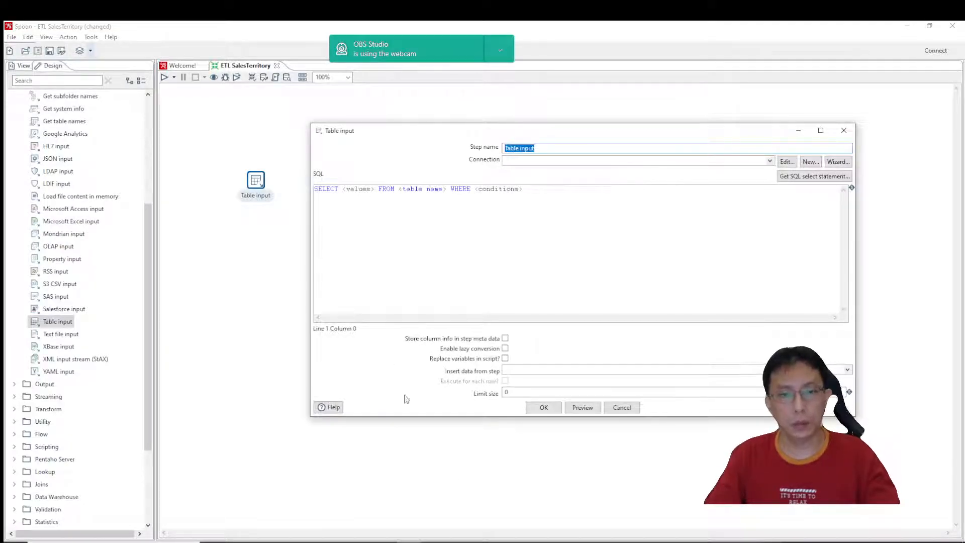
pyautogui.moveTo(360, 542)
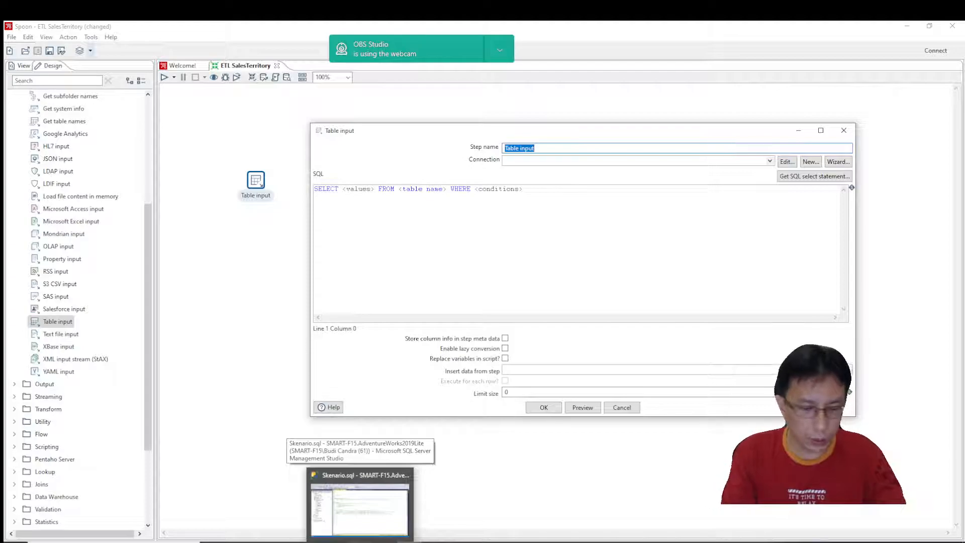
pyautogui.write('Extract SalesTerritory')
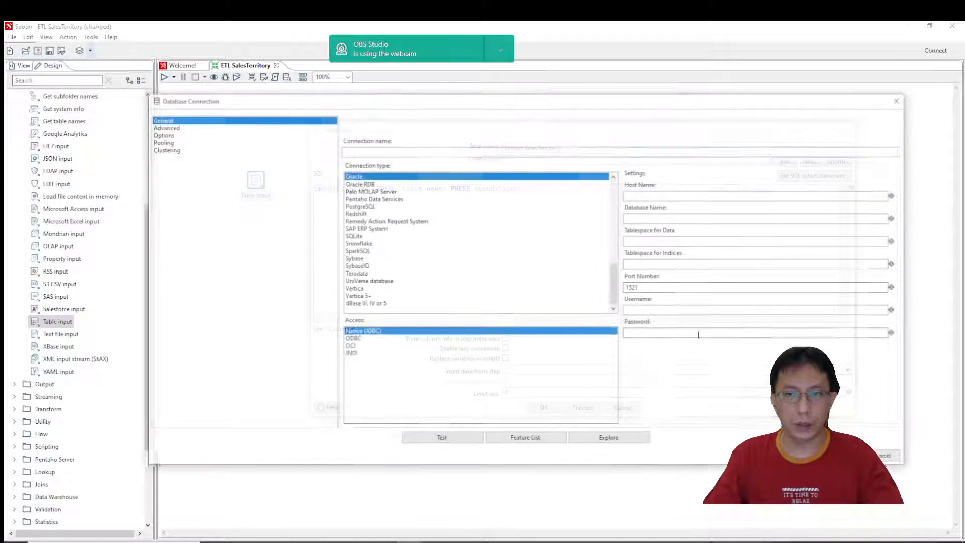
pyautogui.scroll(6, 518, 264)
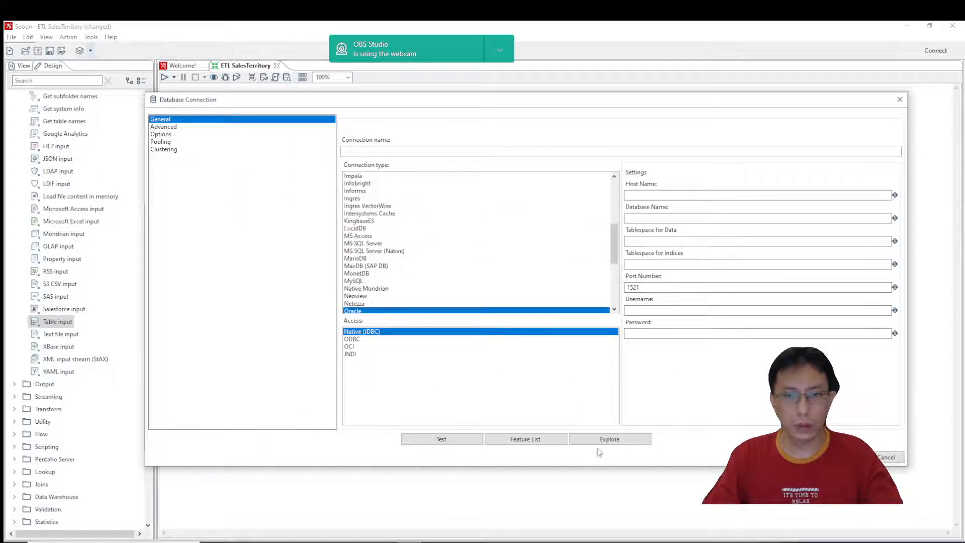
pyautogui.click(887, 457)
pyautogui.click(770, 162)
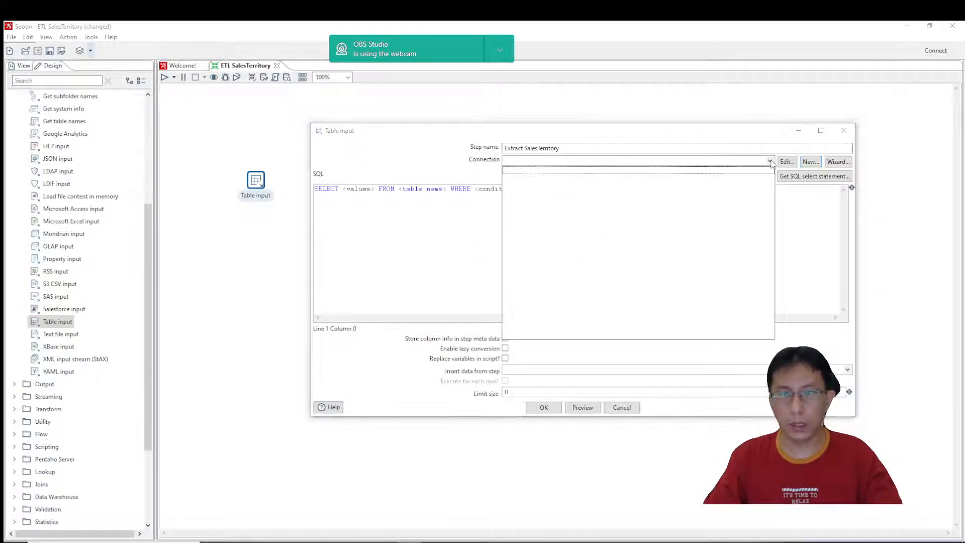
pyautogui.click(770, 162)
pyautogui.click(770, 162)
pyautogui.click(770, 162)
# Start a database connection for the Table input step with type MS SQL Server (Native) and host name localhost.
pyautogui.click(788, 162)
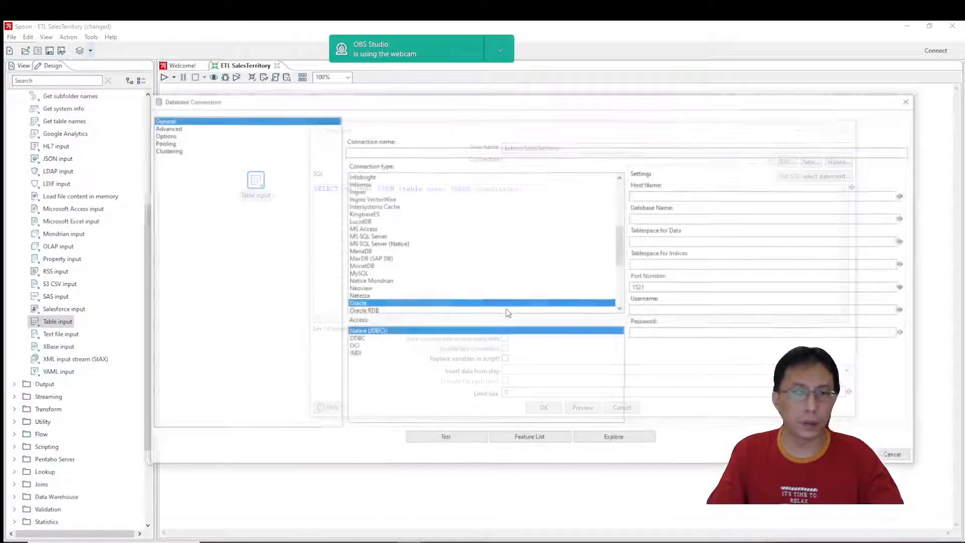
pyautogui.scroll(3, 448, 290)
pyautogui.scroll(3, 448, 290)
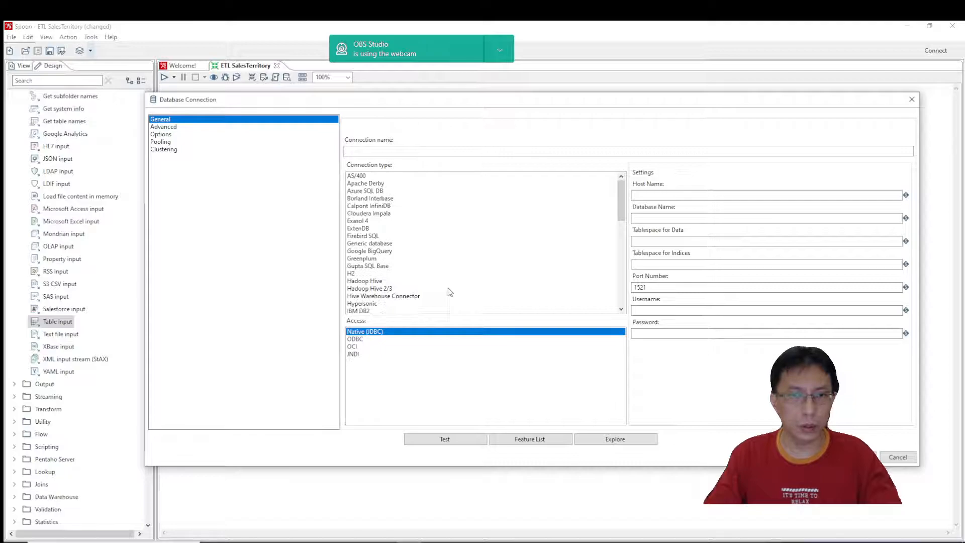
pyautogui.scroll(-6, 448, 290)
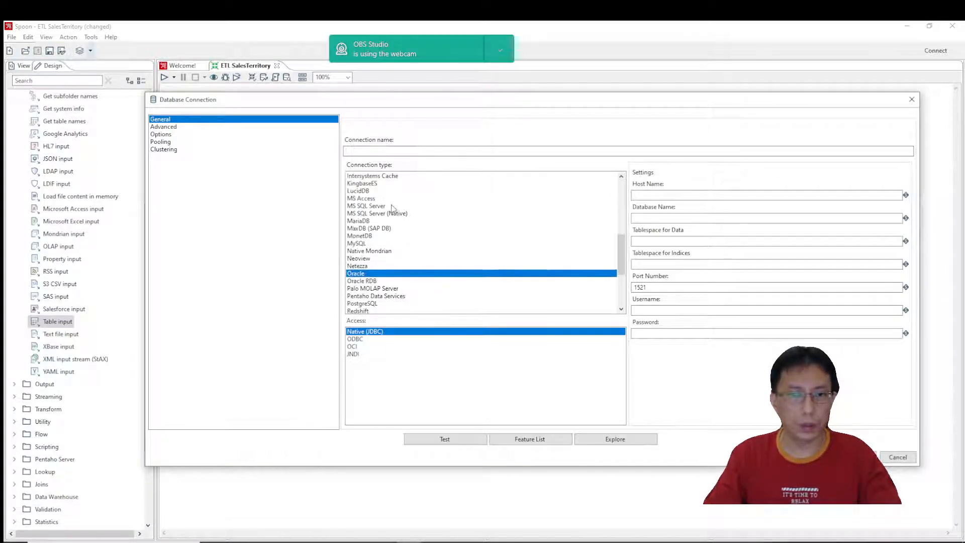
pyautogui.click(377, 213)
pyautogui.click(647, 196)
pyautogui.write('localhost')
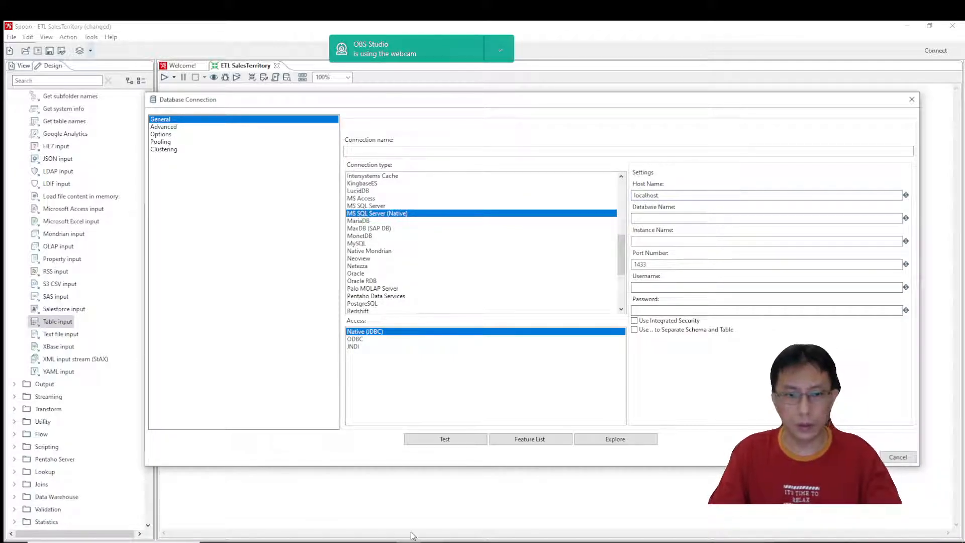
# Copy the server name from the server properties in SQL Server Management Studio and enter SMART-F15 as the connection's instance name and connection name.
pyautogui.click(362, 542)
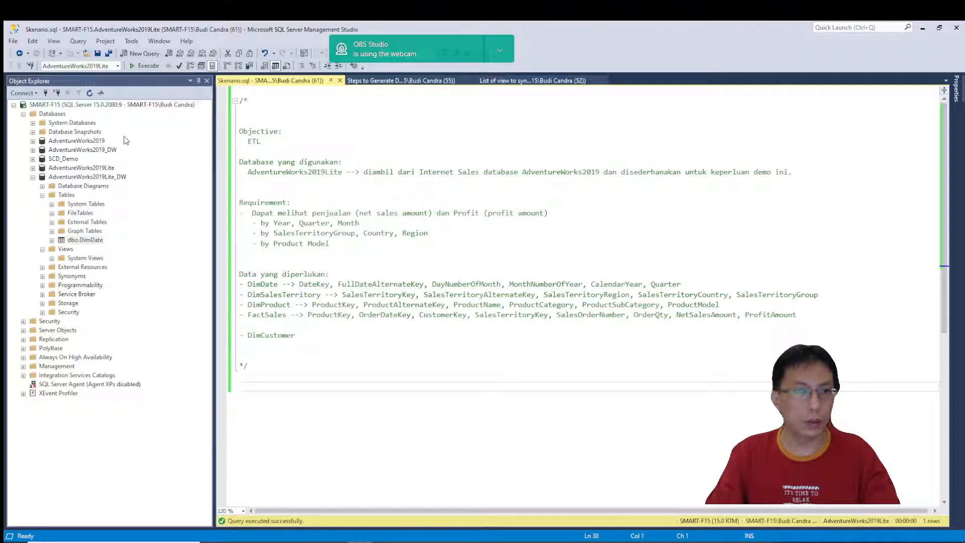
pyautogui.rightClick(68, 105)
pyautogui.click(101, 314)
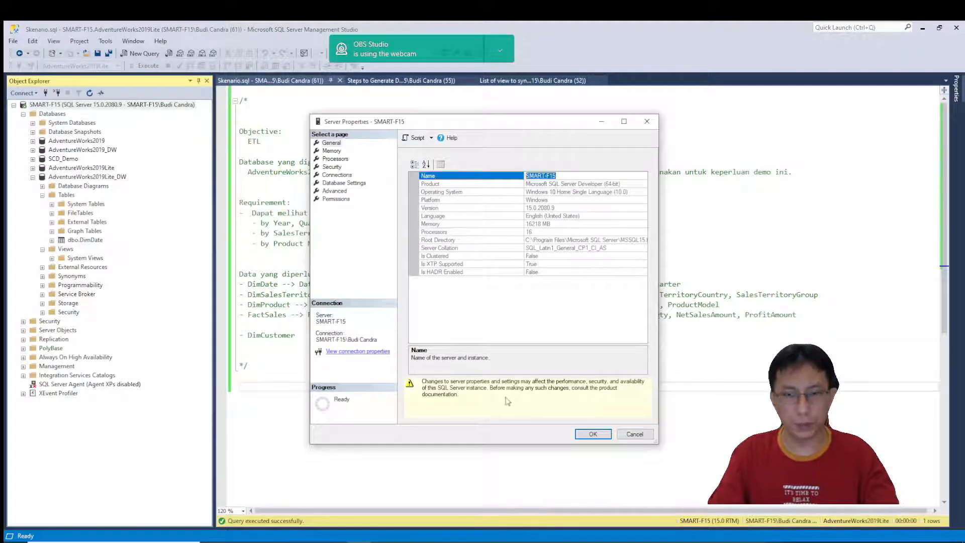
pyautogui.click(634, 434)
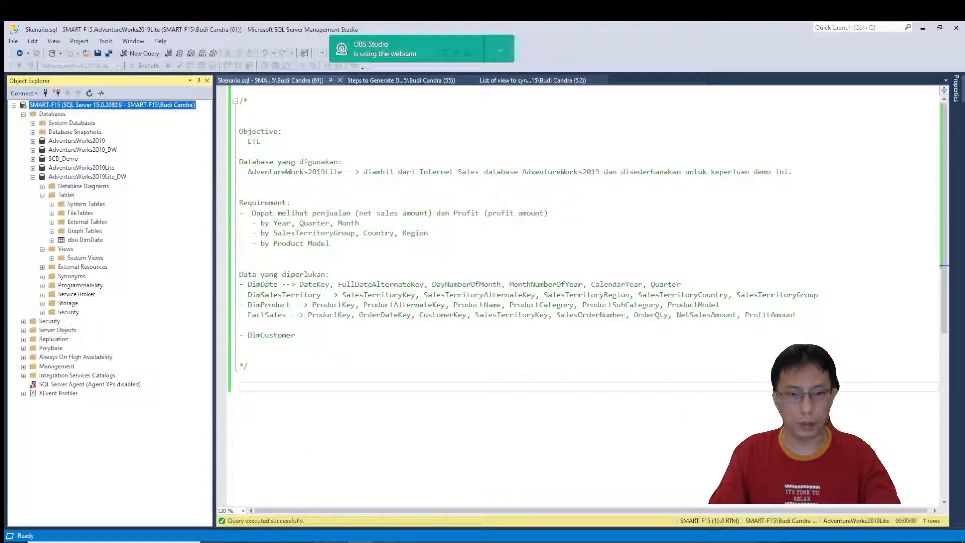
pyautogui.hotkey('alt', 'Tab')
pyautogui.write('SMART-F15')
pyautogui.click(431, 151)
pyautogui.write('SMART-F15')
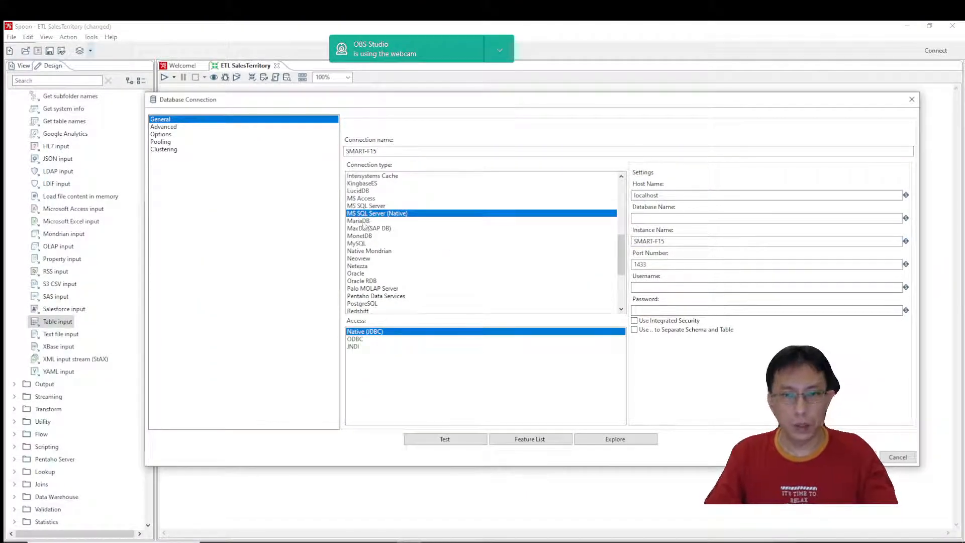
# Copy the source database's name in SQL Server Management Studio and enter AdventureWorks2019Lite as the connection's database name in Spoon.
pyautogui.hotkey('alt', 'Tab')
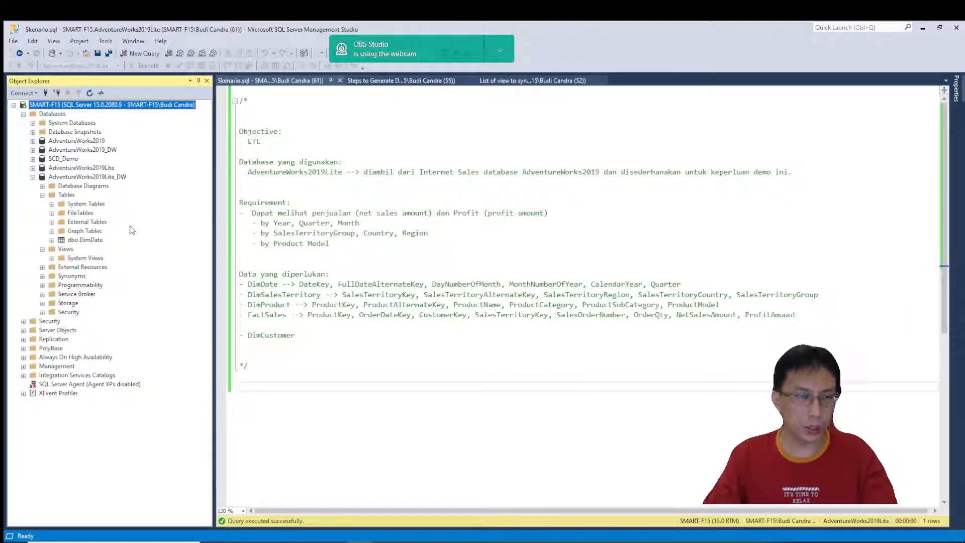
pyautogui.click(33, 168)
pyautogui.click(43, 204)
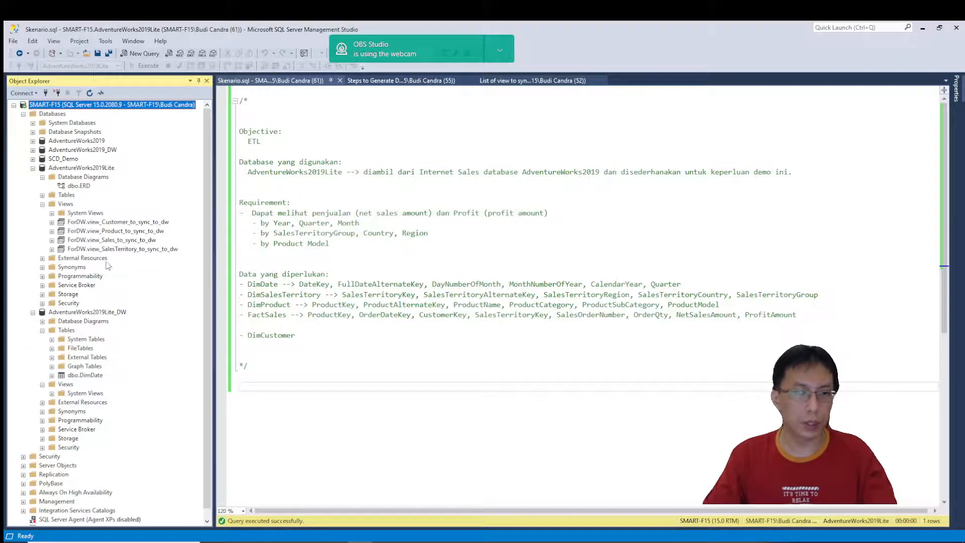
pyautogui.rightClick(102, 168)
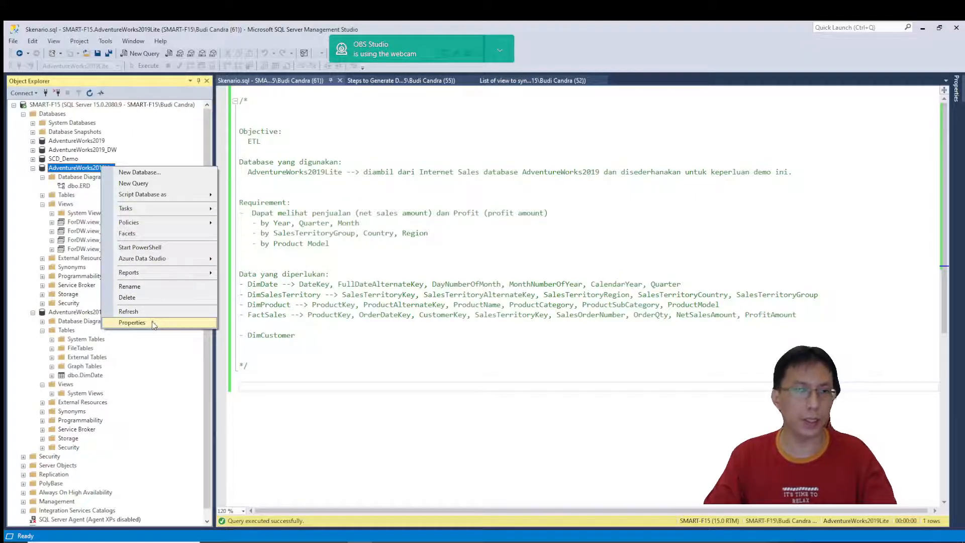
pyautogui.click(138, 286)
pyautogui.hotkey('ctrl', 'c')
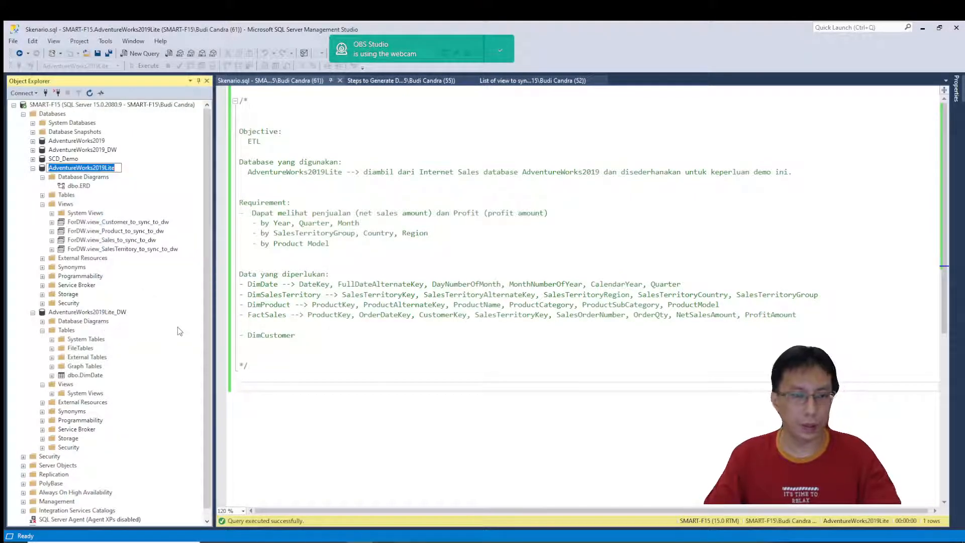
pyautogui.click(359, 442)
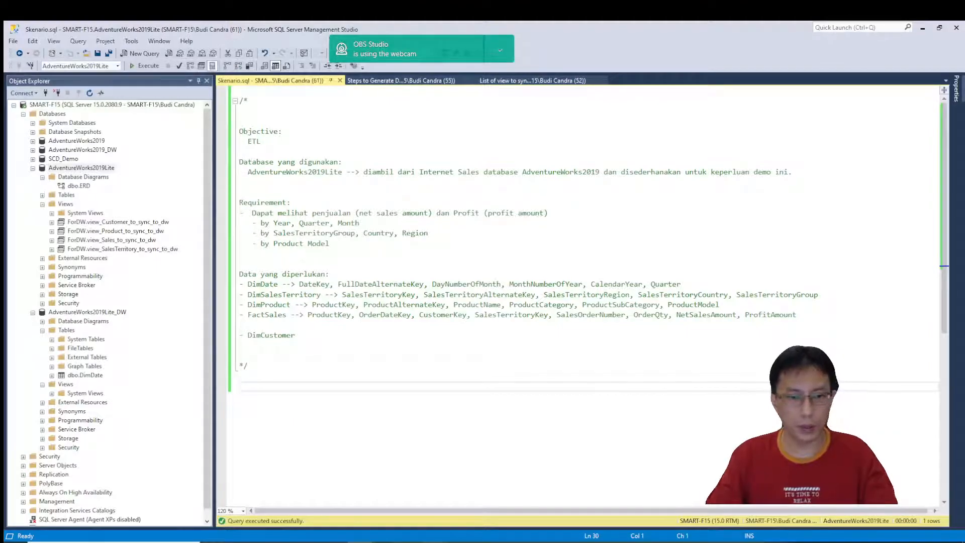
pyautogui.hotkey('alt', 'Tab')
pyautogui.click(657, 220)
pyautogui.hotkey('ctrl', 'v')
# Enable integrated security for the SMART-F15 connection, then test and save the connection.
pyautogui.click(641, 321)
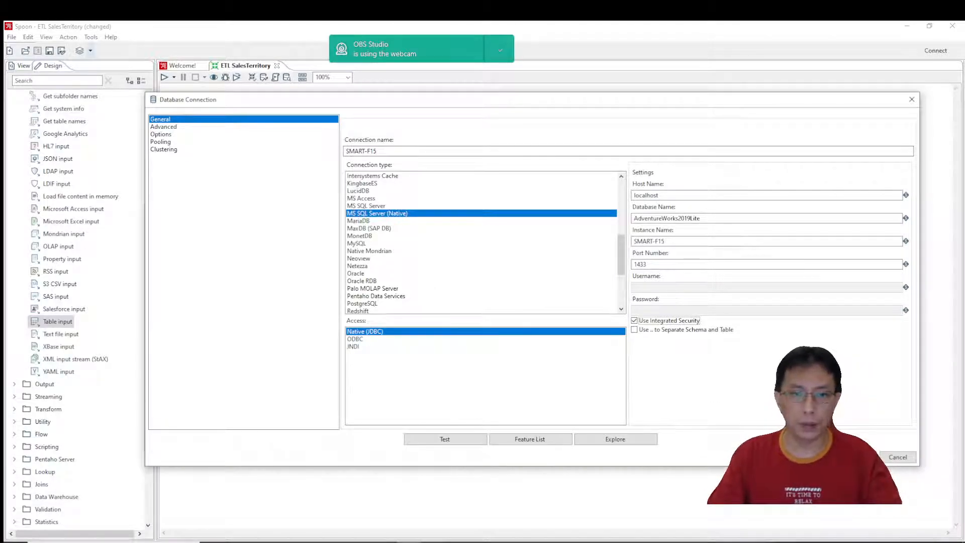
pyautogui.click(463, 439)
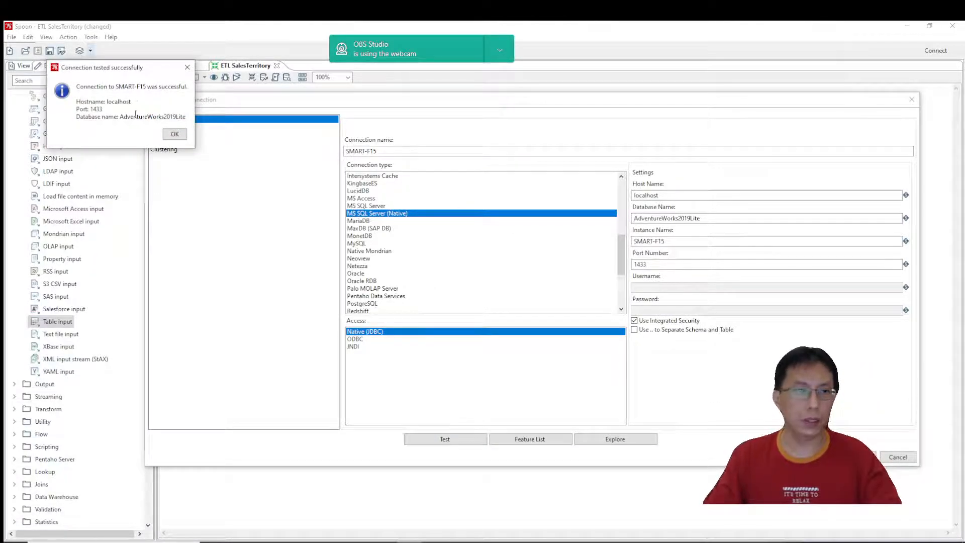
pyautogui.moveTo(154, 70); pyautogui.dragTo(442, 190)
pyautogui.click(464, 254)
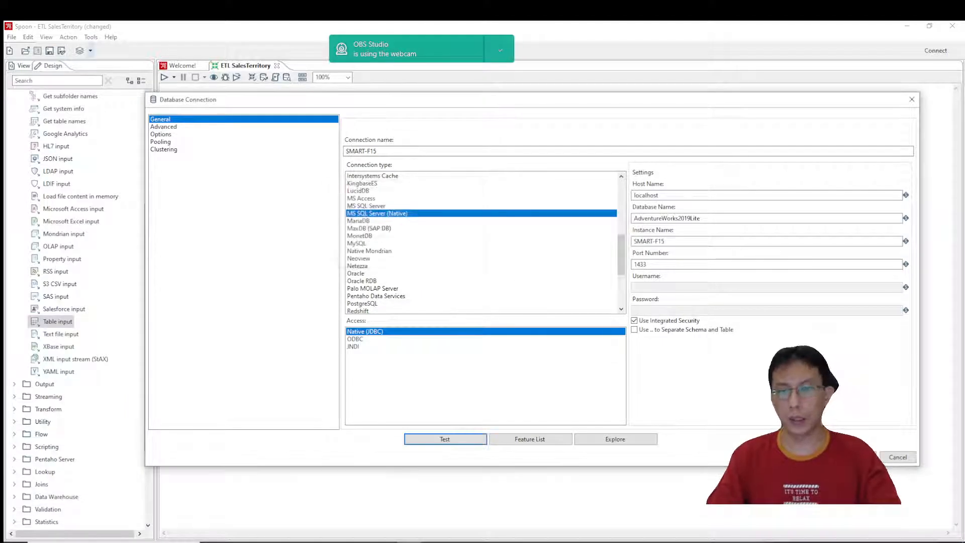
pyautogui.click(859, 457)
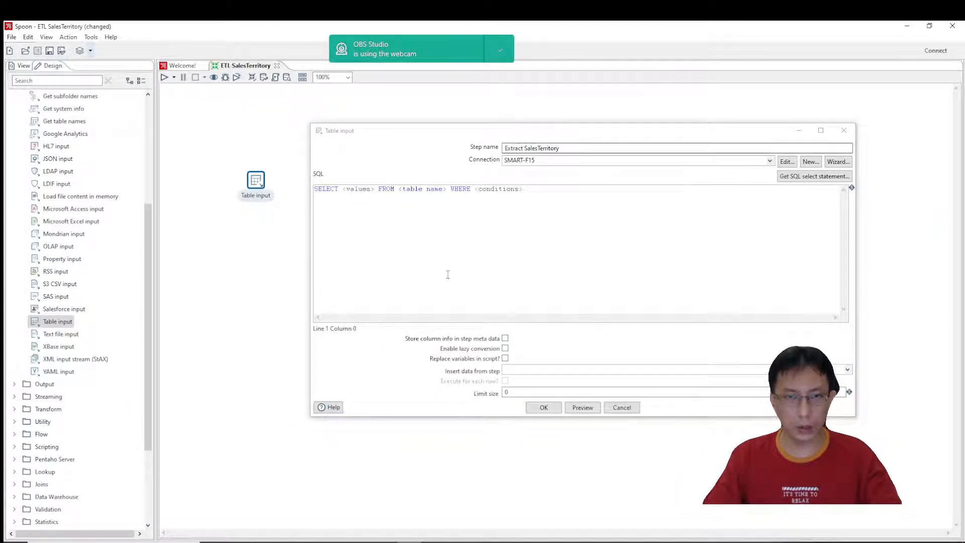
# Switch to SQL Server Management Studio and copy the SELECT TOP 100 query on [ForDW].[view_SalesTerritory_to_sync_to_dw] from the view list script.
pyautogui.hotkey('alt', 'Tab')
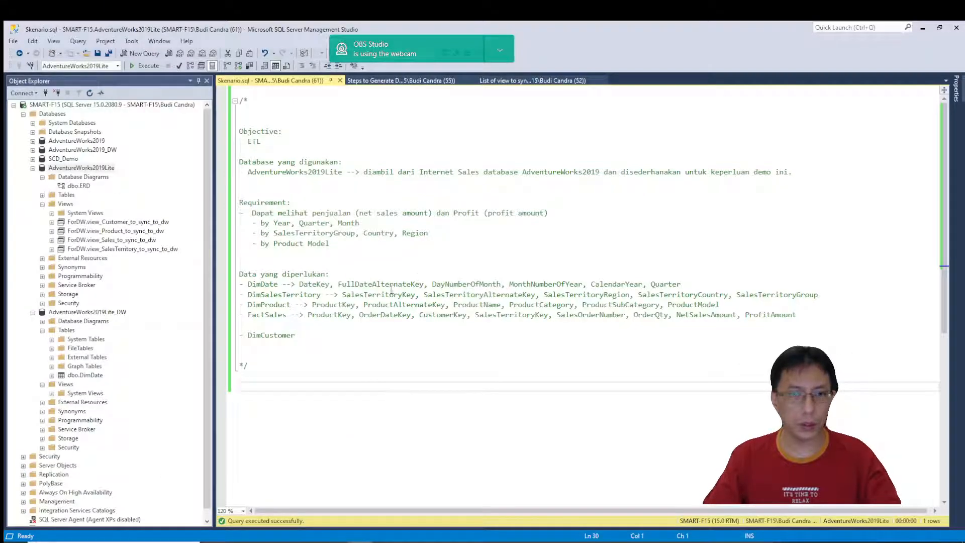
pyautogui.click(533, 80)
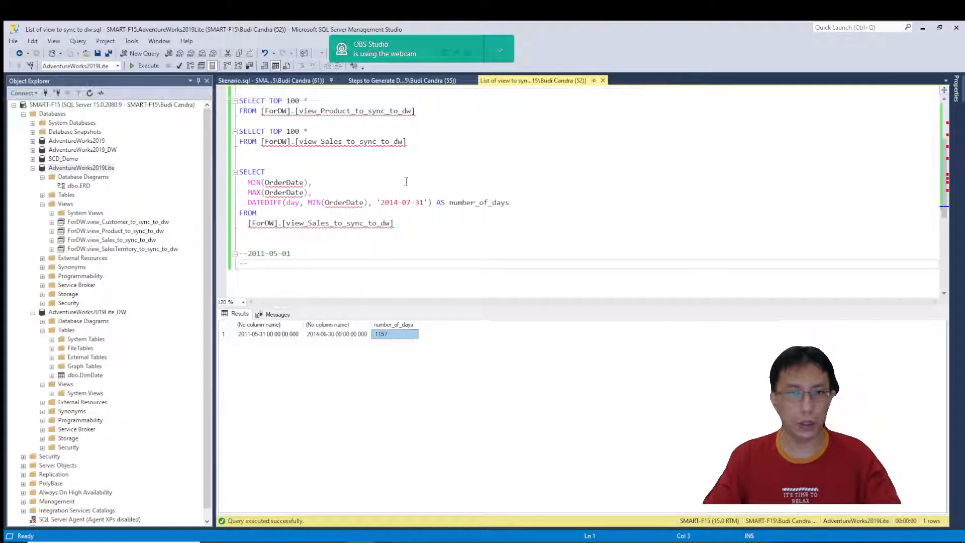
pyautogui.click(483, 161)
pyautogui.scroll(3, 483, 158)
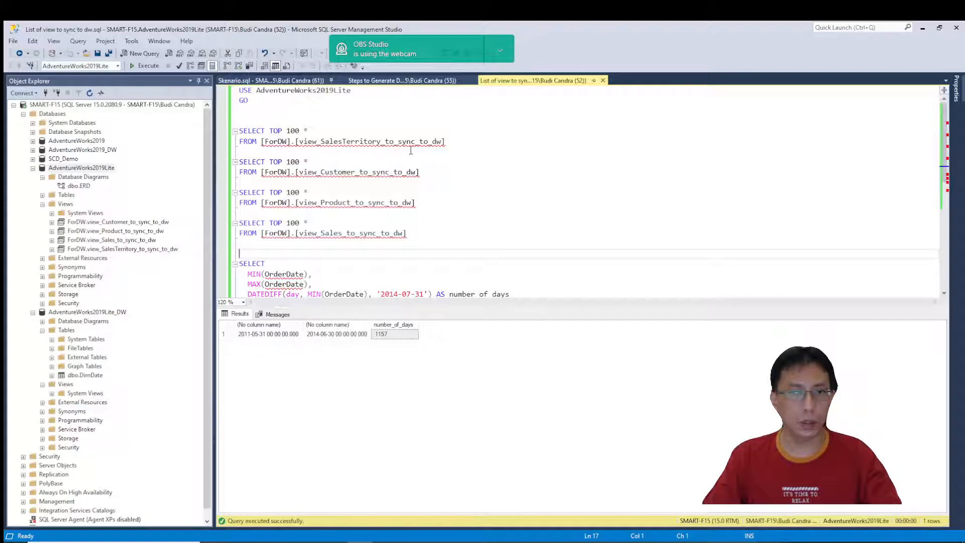
pyautogui.moveTo(446, 141); pyautogui.dragTo(239, 131)
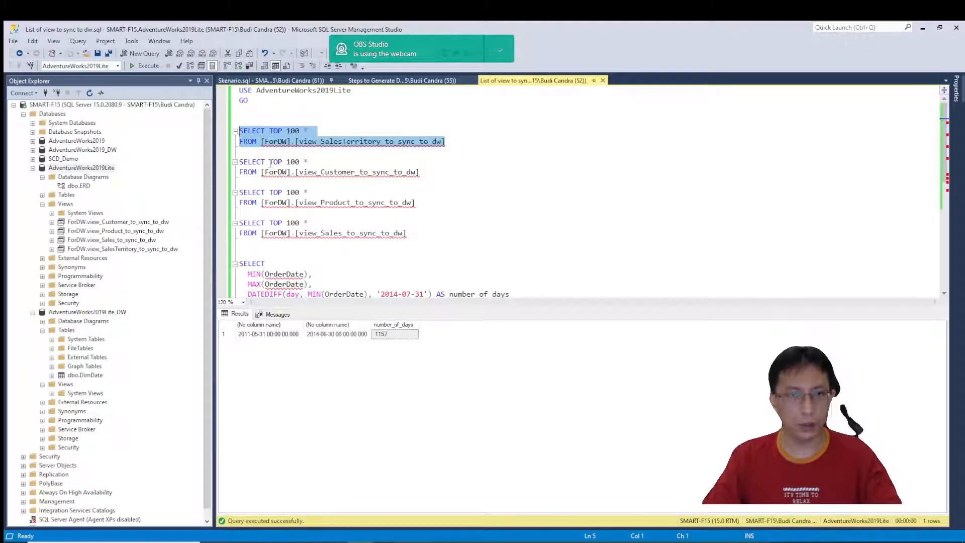
pyautogui.click(291, 140)
pyautogui.click(286, 131)
pyautogui.moveTo(302, 130); pyautogui.dragTo(271, 132)
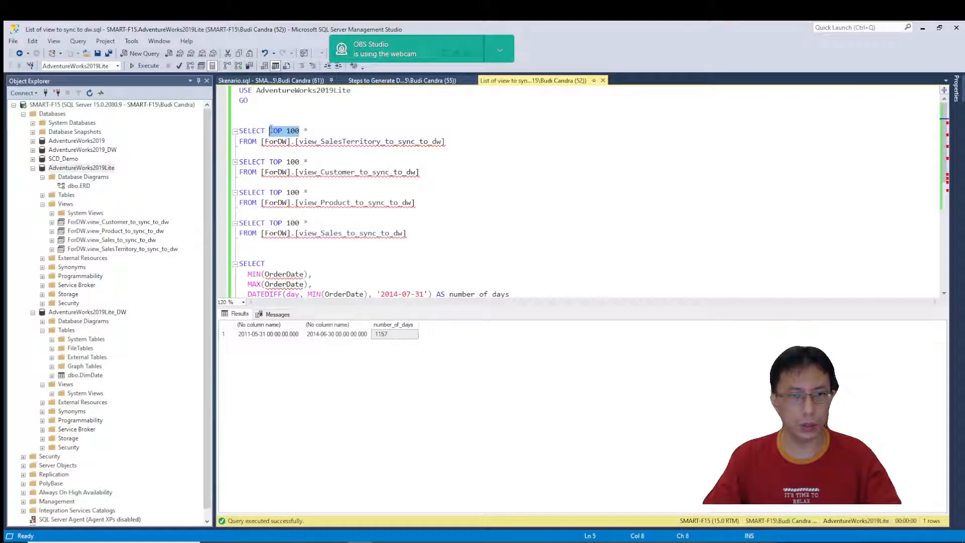
pyautogui.moveTo(445, 141); pyautogui.dragTo(239, 131)
pyautogui.hotkey('ctrl', 'c')
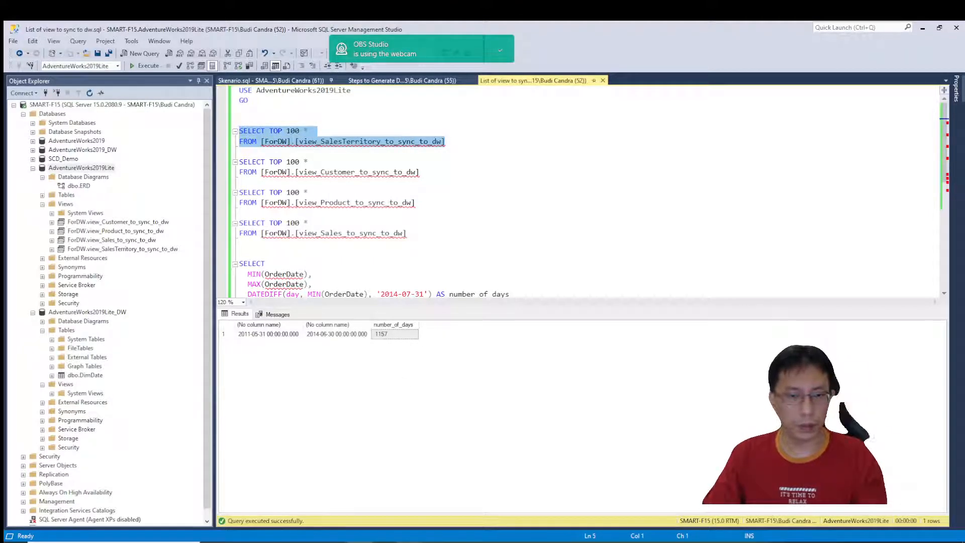
# In Spoon, replace the Table input's SQL with the copied query, trimmed to SELECT * FROM [ForDW].[view_SalesTerritory_to_sync_to_dw].
pyautogui.click(408, 542)
pyautogui.moveTo(525, 190); pyautogui.dragTo(210, 161)
pyautogui.hotkey('ctrl', 'v')
pyautogui.click(379, 190)
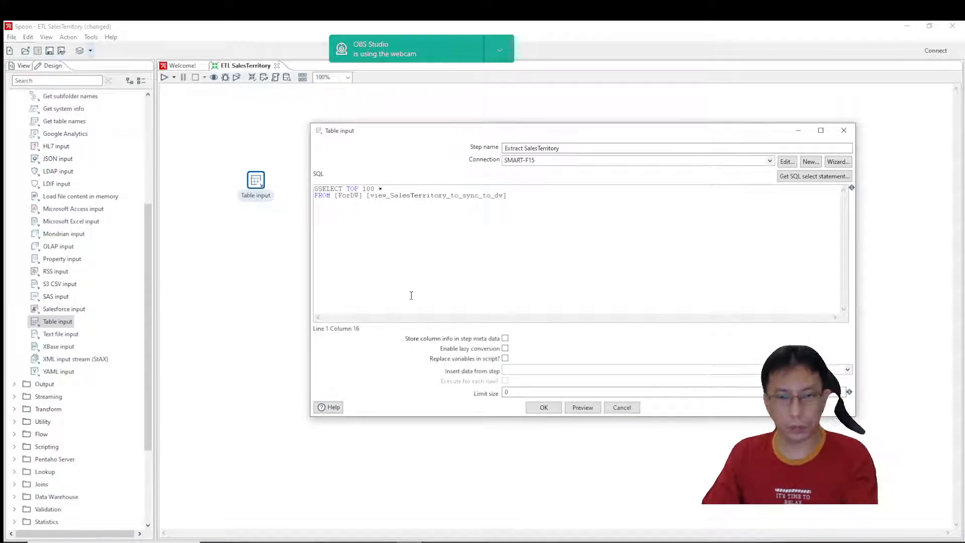
pyautogui.press('BackSpace')
pyautogui.press('BackSpace')
pyautogui.press('BackSpace')
pyautogui.press('BackSpace')
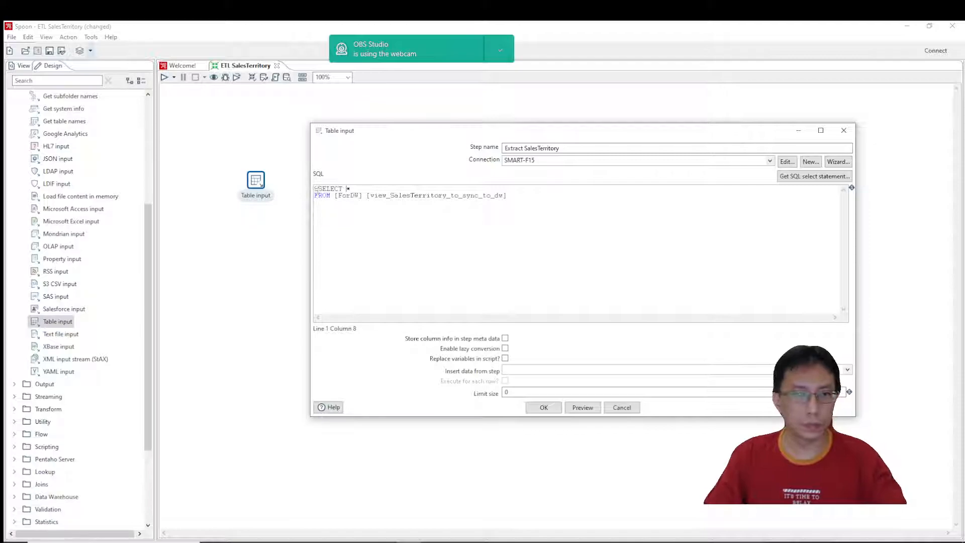
pyautogui.press('BackSpace')
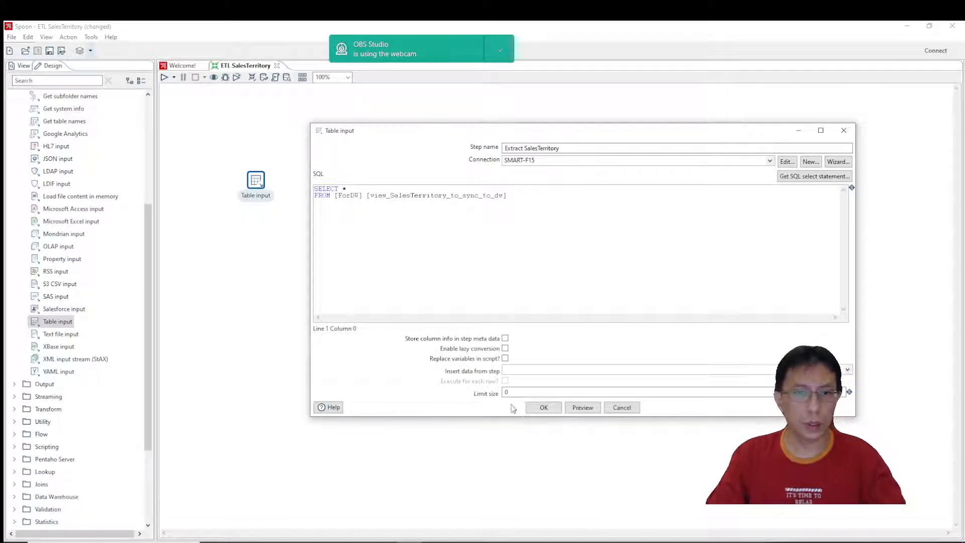
# Preview 1000 rows of the Extract SalesTerritory query and accept the Table input settings.
pyautogui.click(579, 407)
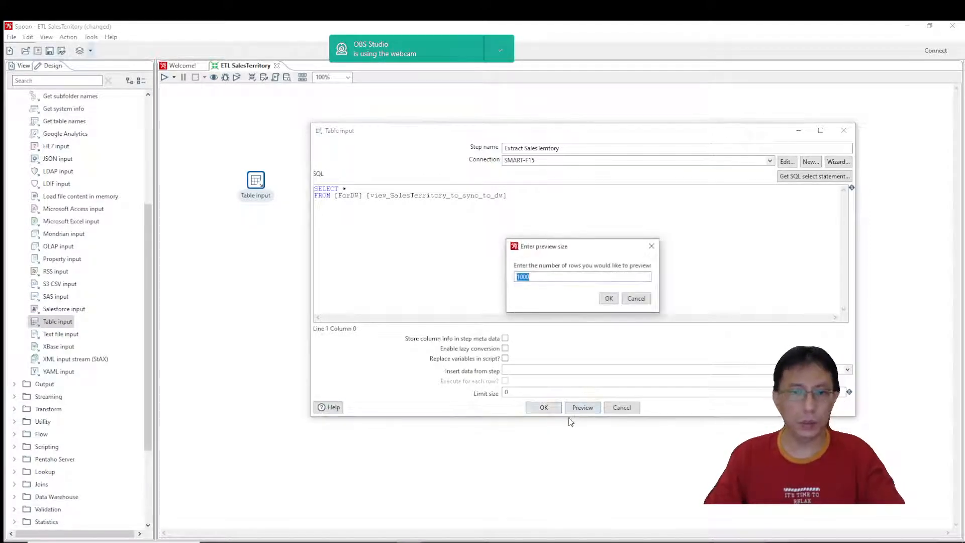
pyautogui.click(614, 300)
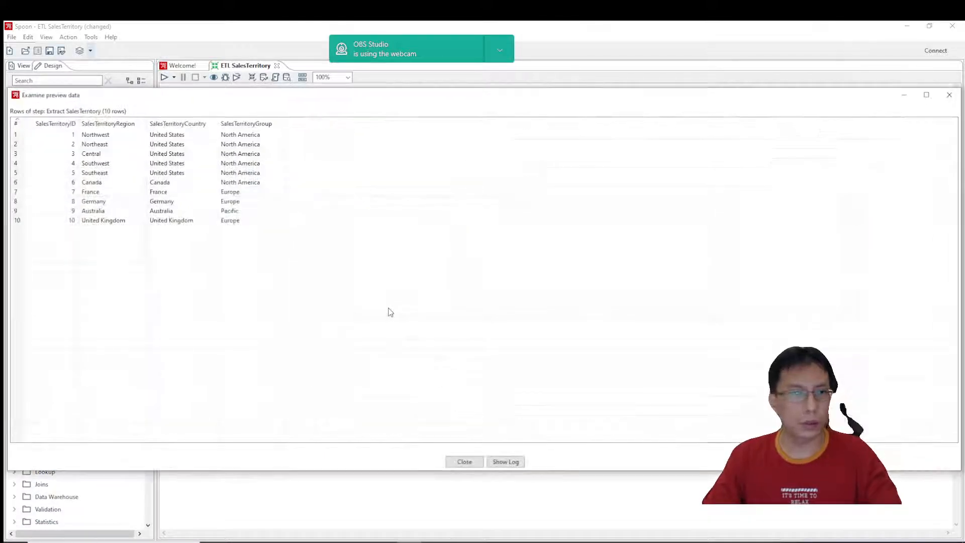
pyautogui.click(461, 463)
pyautogui.click(549, 404)
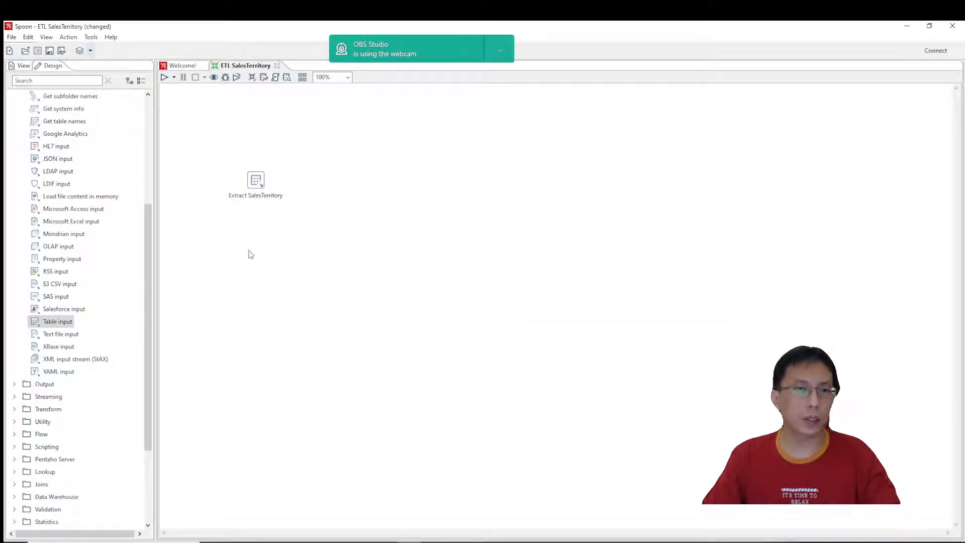
# Add a Dimension lookup/update step beside Extract SalesTerritory and connect a hop from Extract SalesTerritory to it.
pyautogui.moveTo(148, 262); pyautogui.dragTo(150, 326)
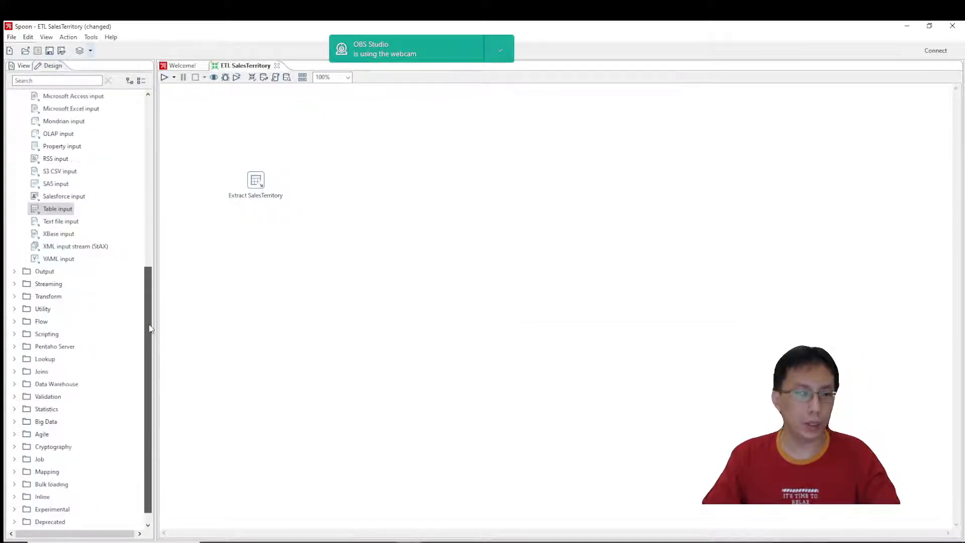
pyautogui.click(15, 385)
pyautogui.moveTo(77, 246); pyautogui.dragTo(352, 188)
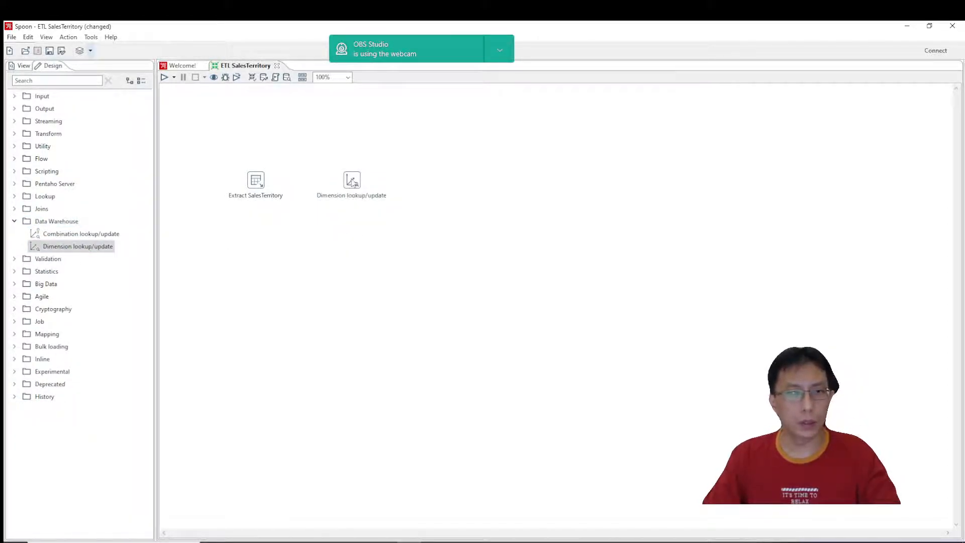
pyautogui.click(258, 187)
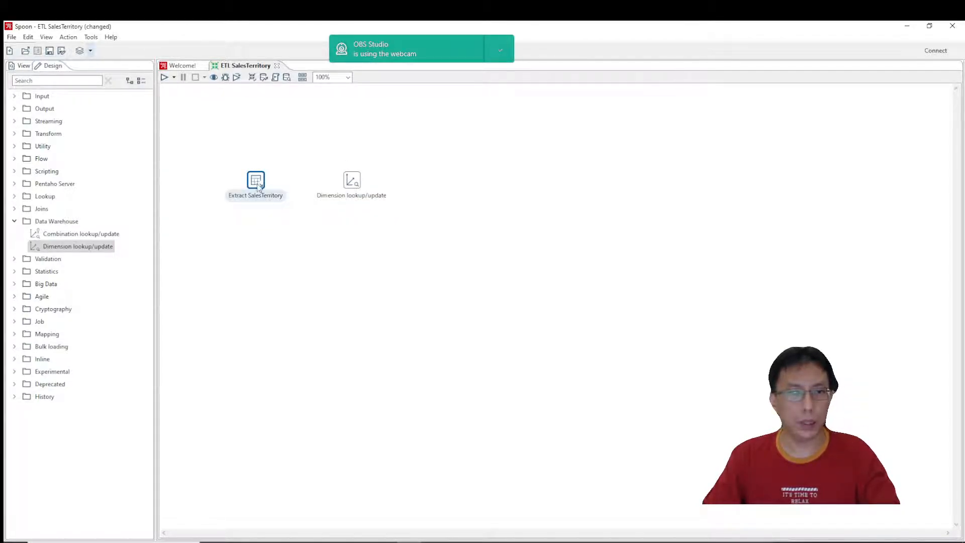
pyautogui.moveTo(261, 192)
pyautogui.moveTo(269, 213); pyautogui.dragTo(360, 187)
# Name the Dimension lookup/update step "Load into DimSalesTerritory" and choose SMART-F15 as its connection.
pyautogui.doubleClick(352, 186)
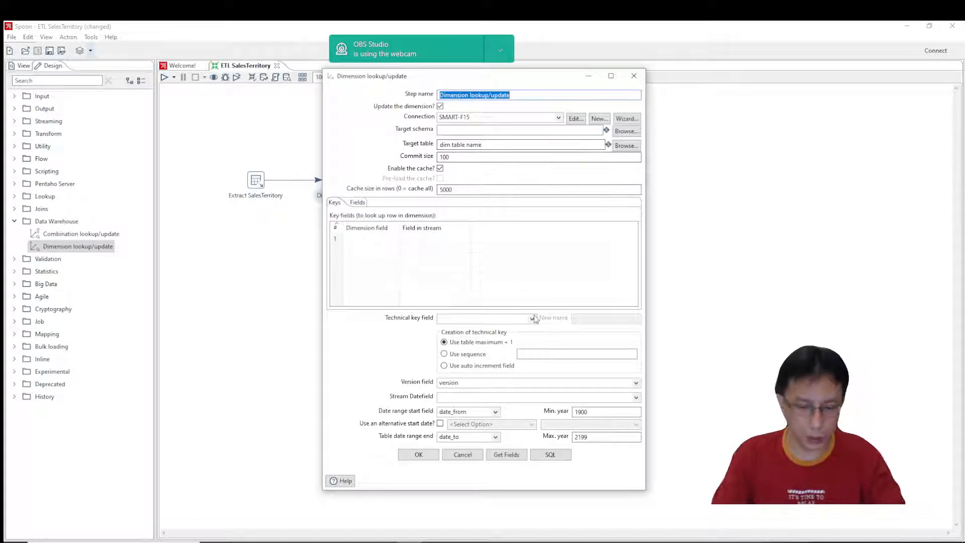
pyautogui.write('Load into')
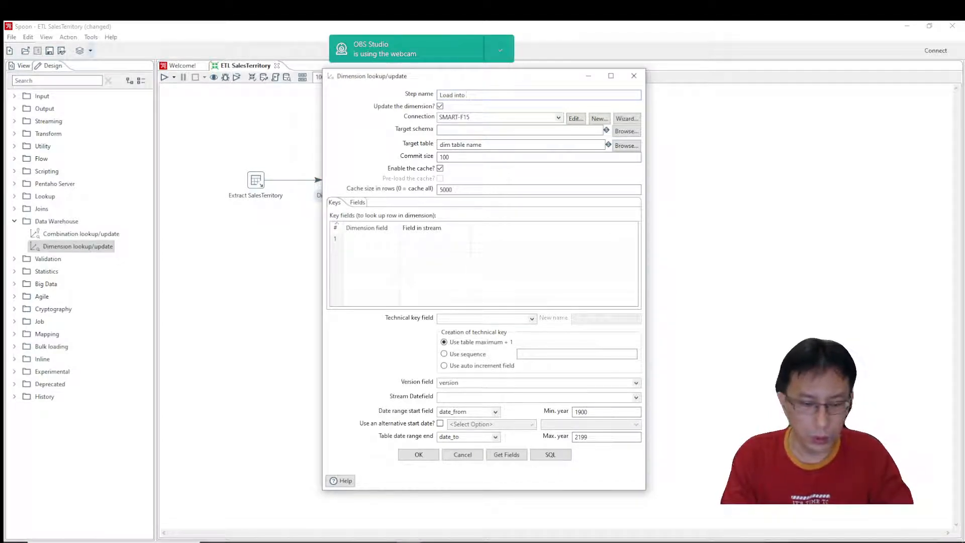
pyautogui.write(' DimSalesTerritory')
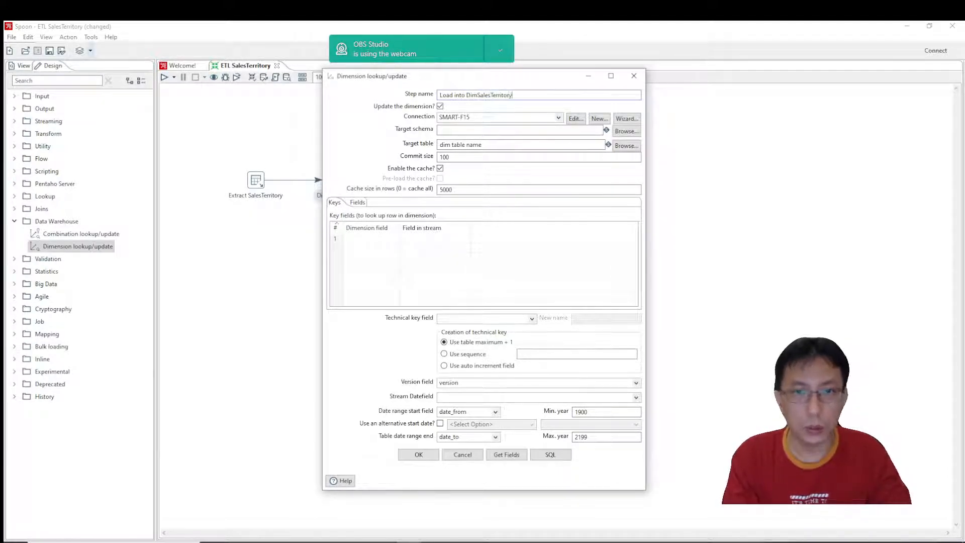
pyautogui.click(559, 118)
pyautogui.click(555, 127)
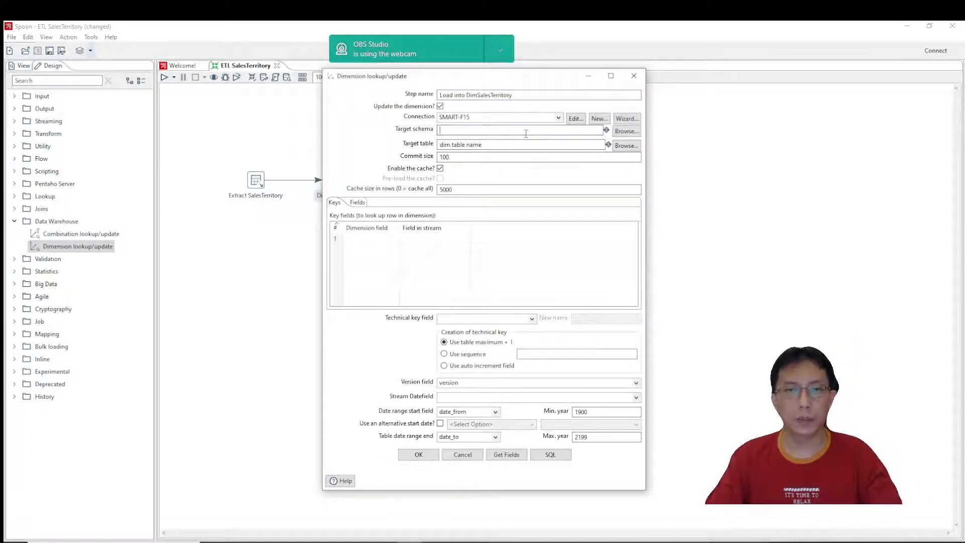
pyautogui.click(627, 146)
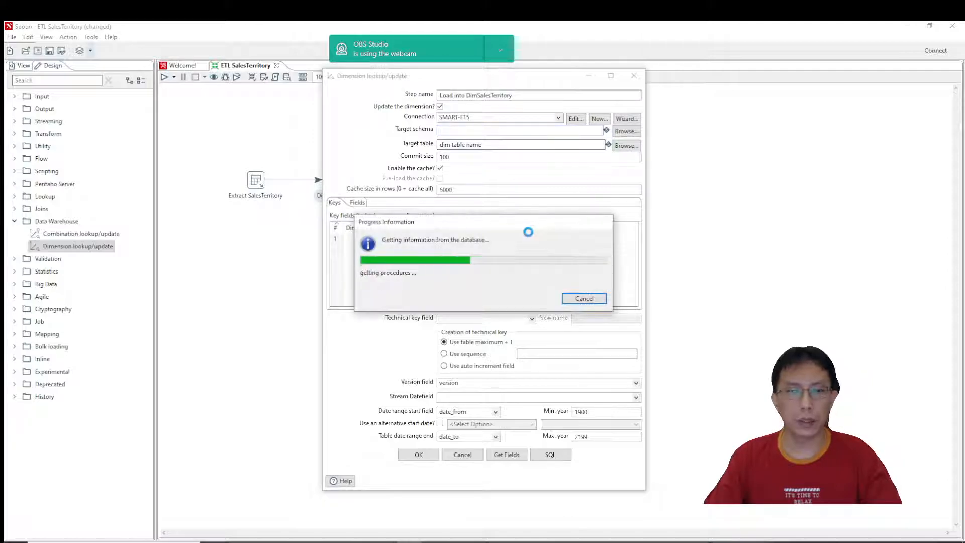
pyautogui.click(339, 121)
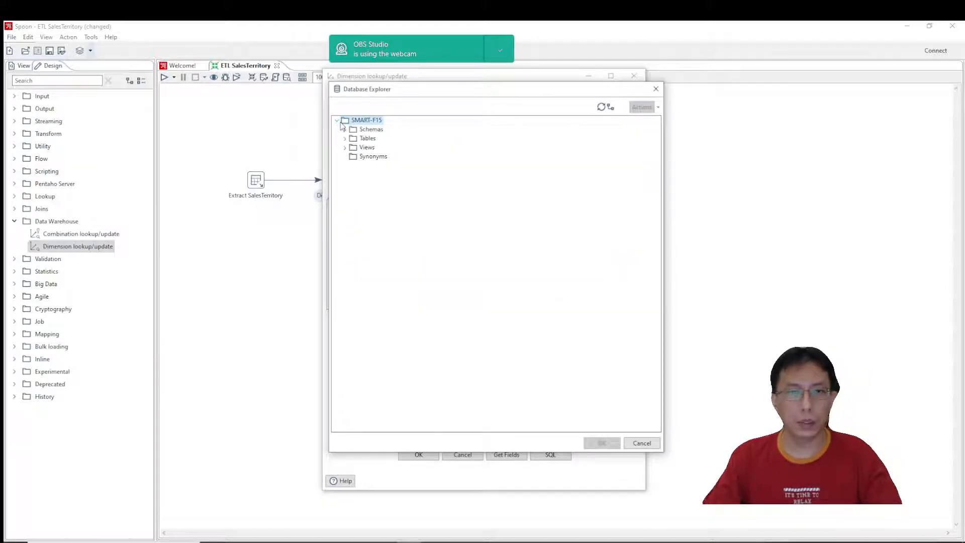
pyautogui.click(345, 138)
pyautogui.click(337, 121)
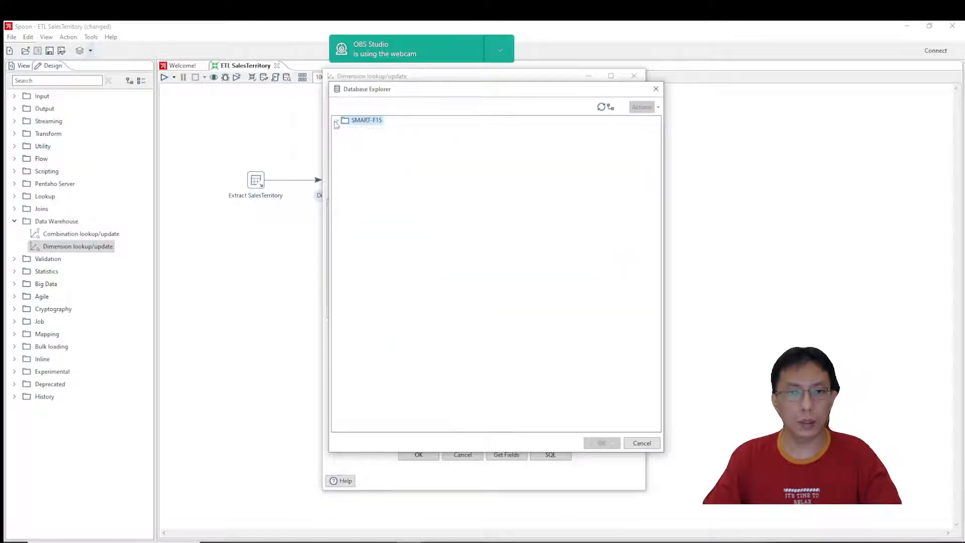
pyautogui.click(649, 446)
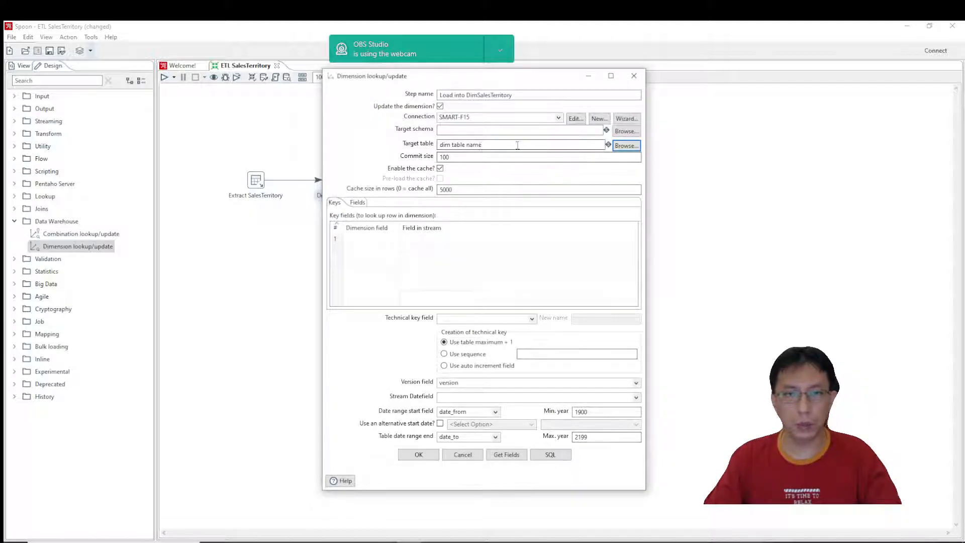
# Set the target schema to dbo and the target table to DimSalesTerritory.
pyautogui.click(627, 145)
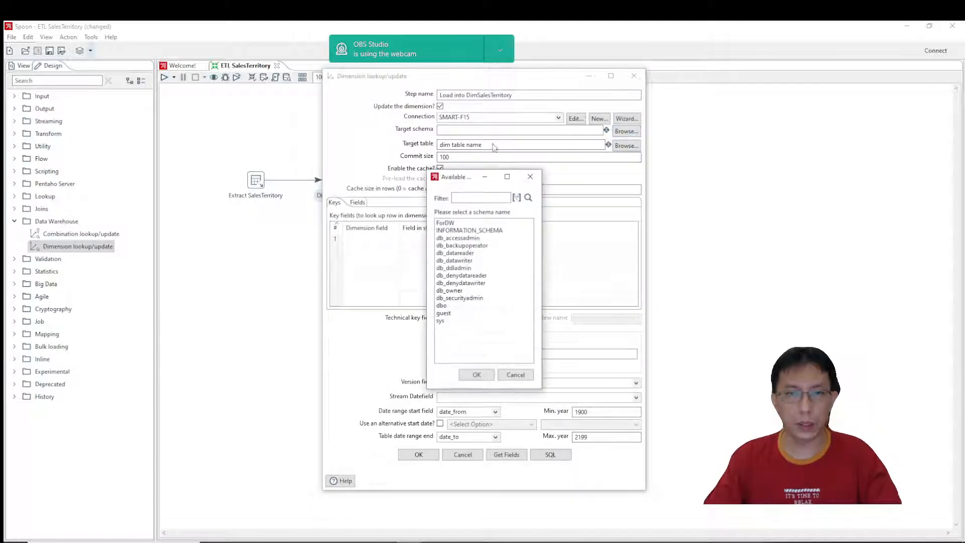
pyautogui.doubleClick(442, 306)
pyautogui.moveTo(492, 145); pyautogui.dragTo(252, 142)
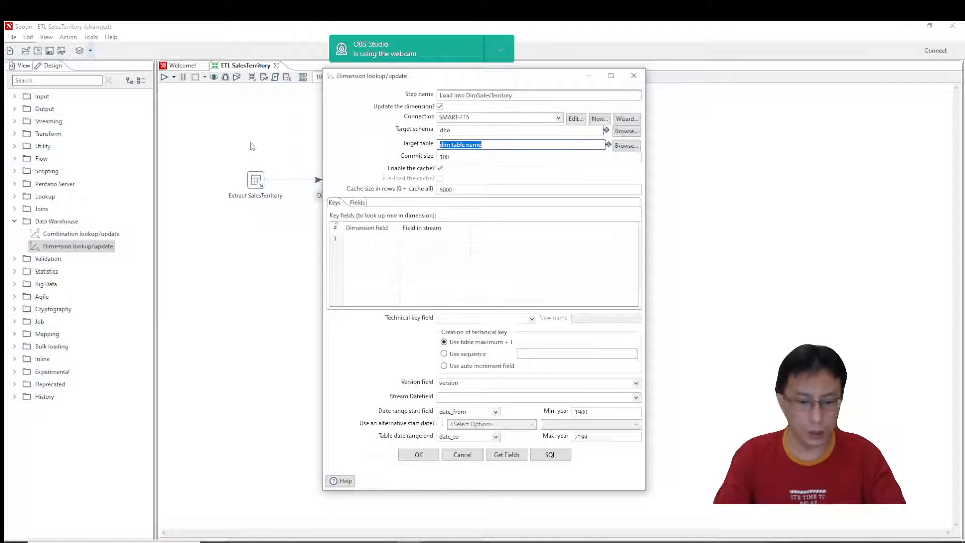
pyautogui.write('DimSalesTer')
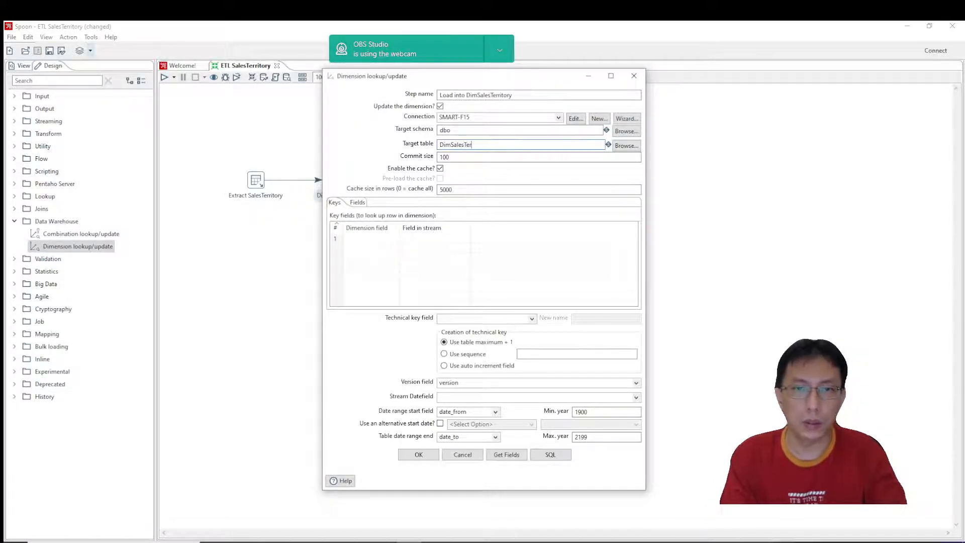
pyautogui.write('ritory')
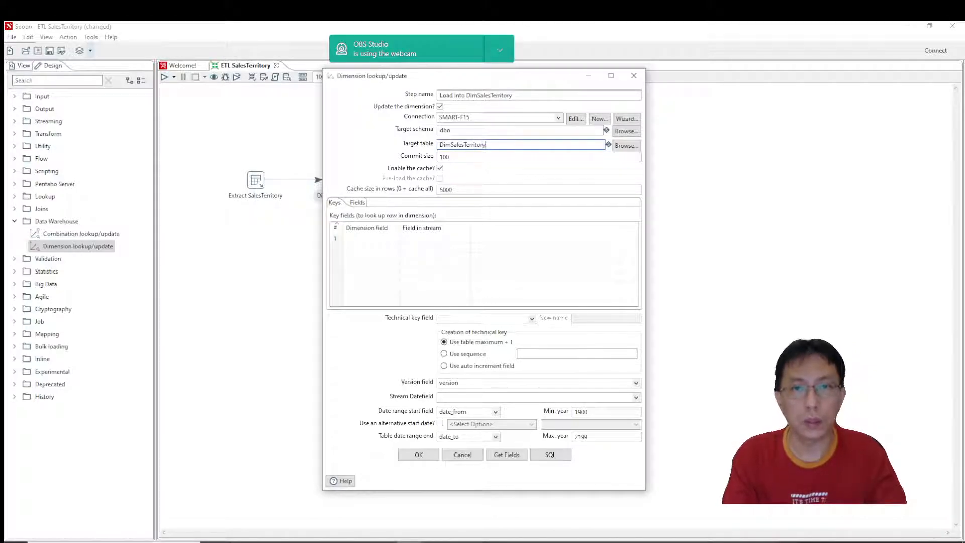
# Fill the key fields from the incoming stream and try to fill the lookup/update fields the same way.
pyautogui.click(387, 240)
pyautogui.click(507, 454)
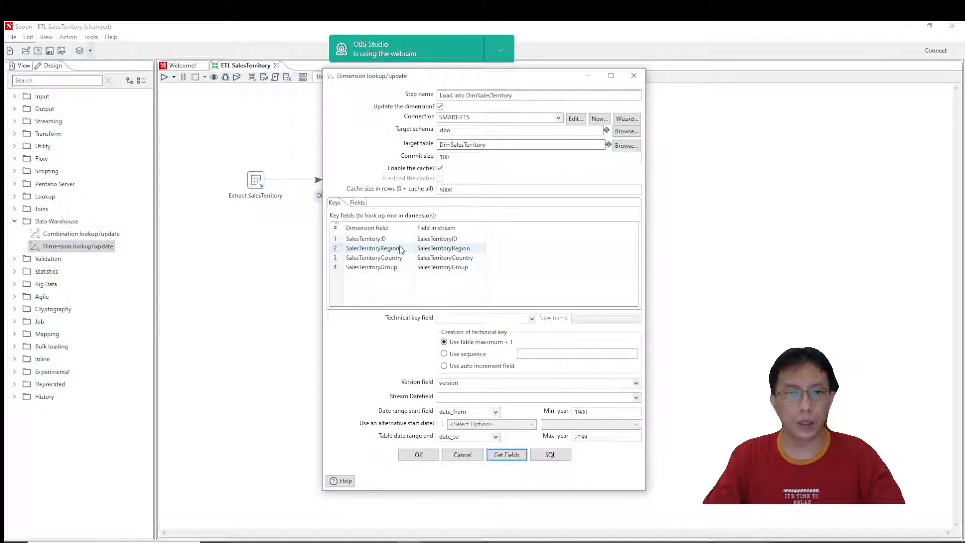
pyautogui.click(358, 202)
pyautogui.click(335, 202)
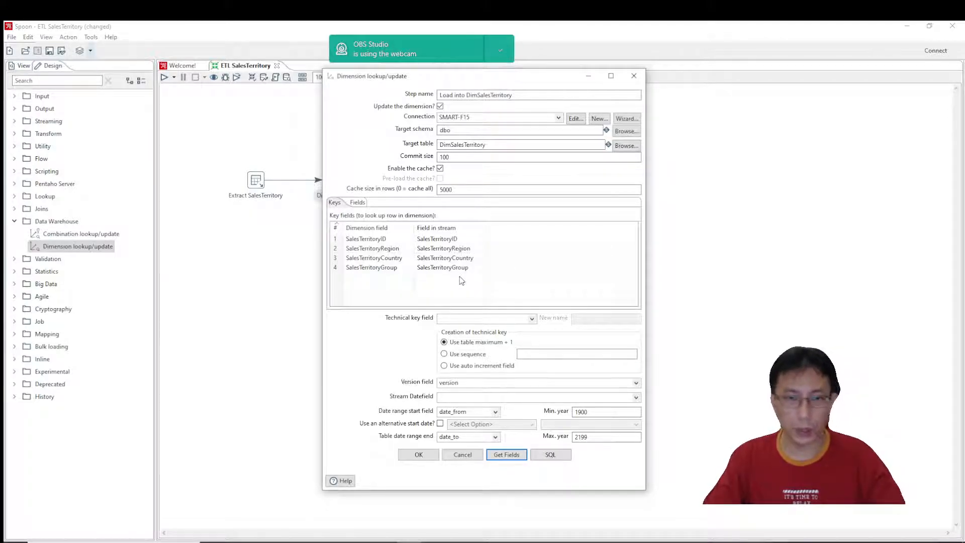
pyautogui.click(358, 202)
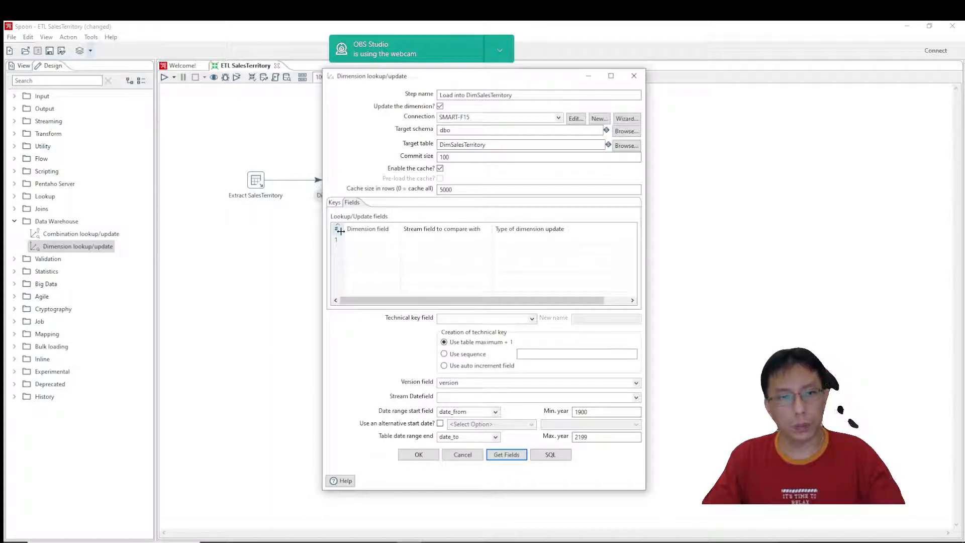
pyautogui.click(335, 203)
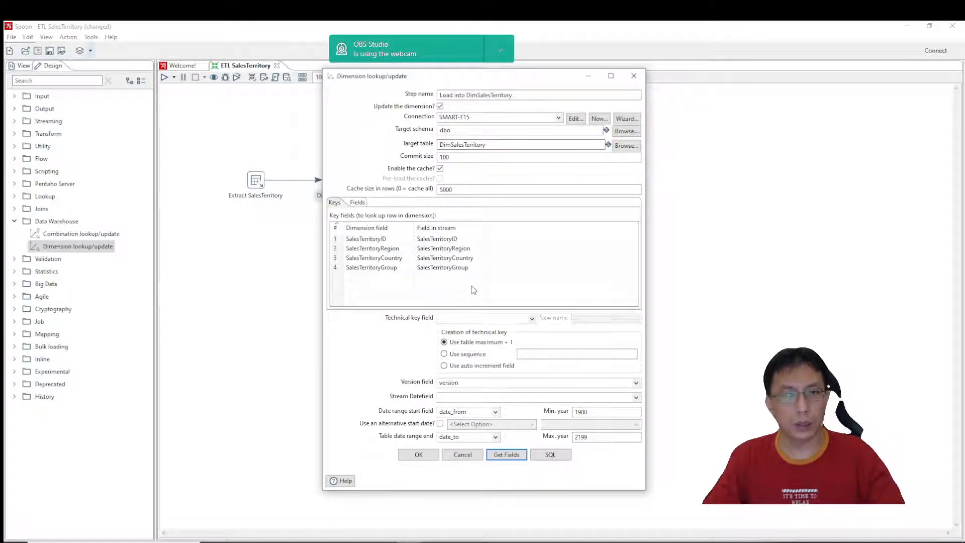
pyautogui.click(358, 203)
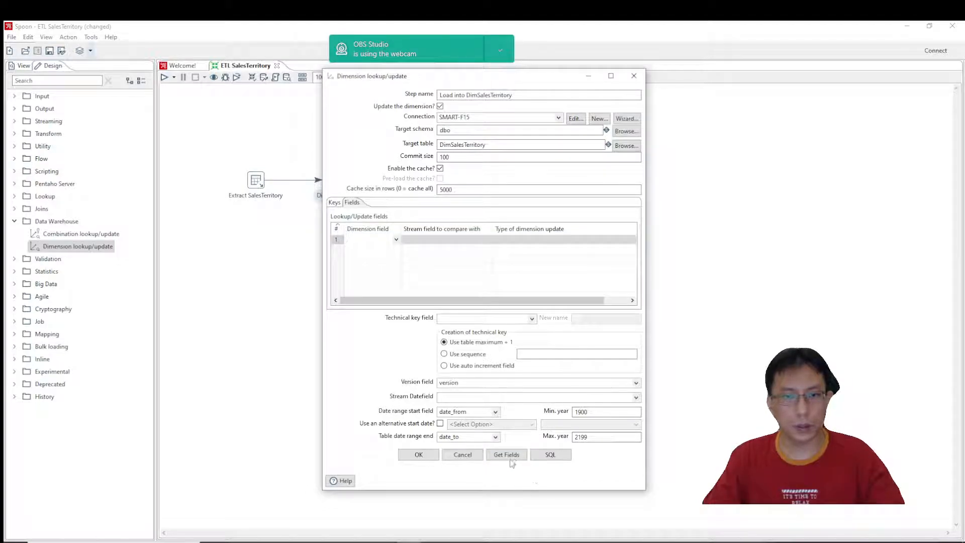
pyautogui.click(510, 458)
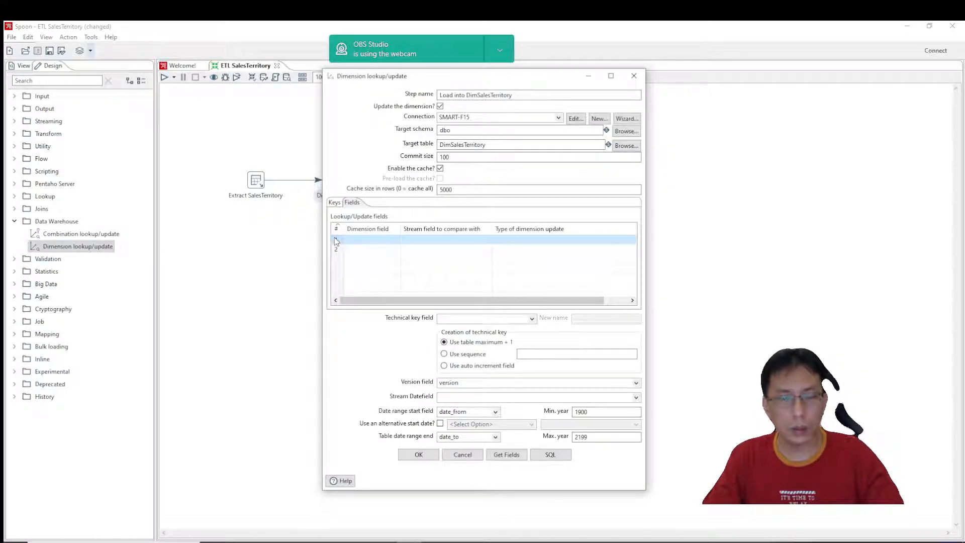
pyautogui.click(336, 203)
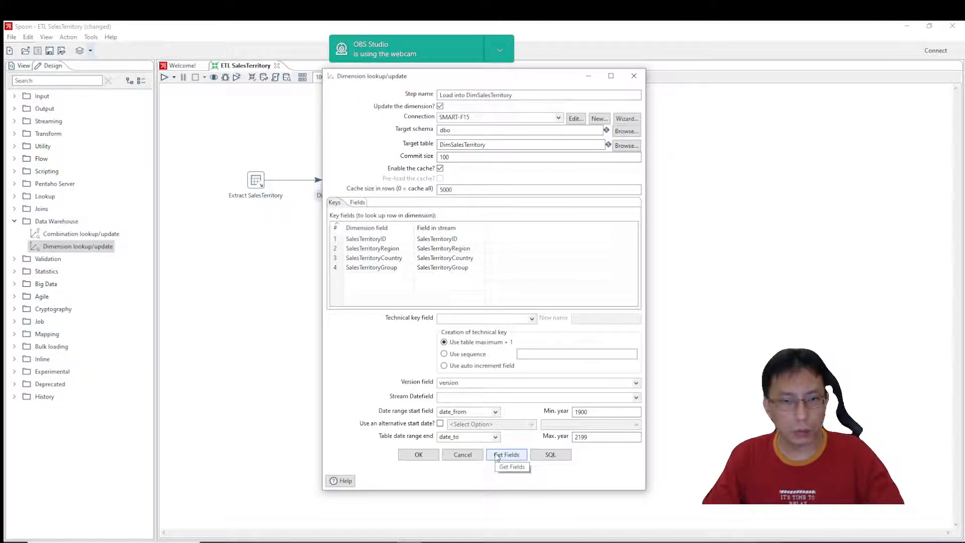
# Try to generate the dimension table's SQL, and enter SalesTerritoryKey as the technical key field.
pyautogui.click(551, 455)
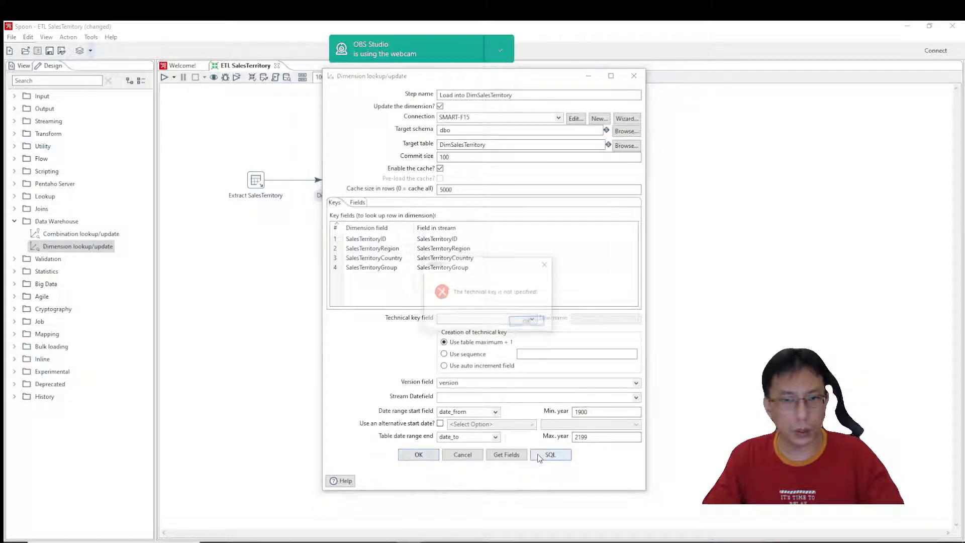
pyautogui.click(528, 322)
pyautogui.click(528, 321)
pyautogui.click(487, 318)
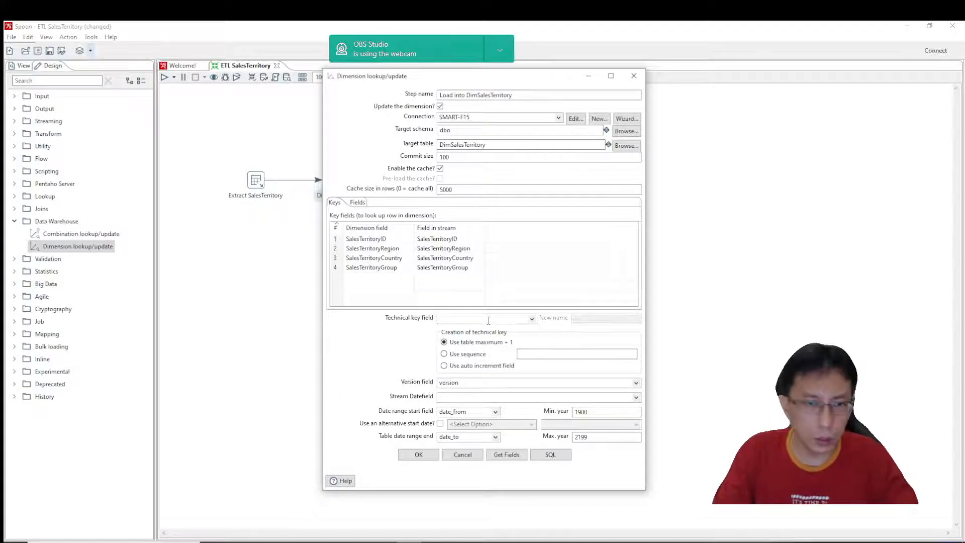
pyautogui.write('Ssa')
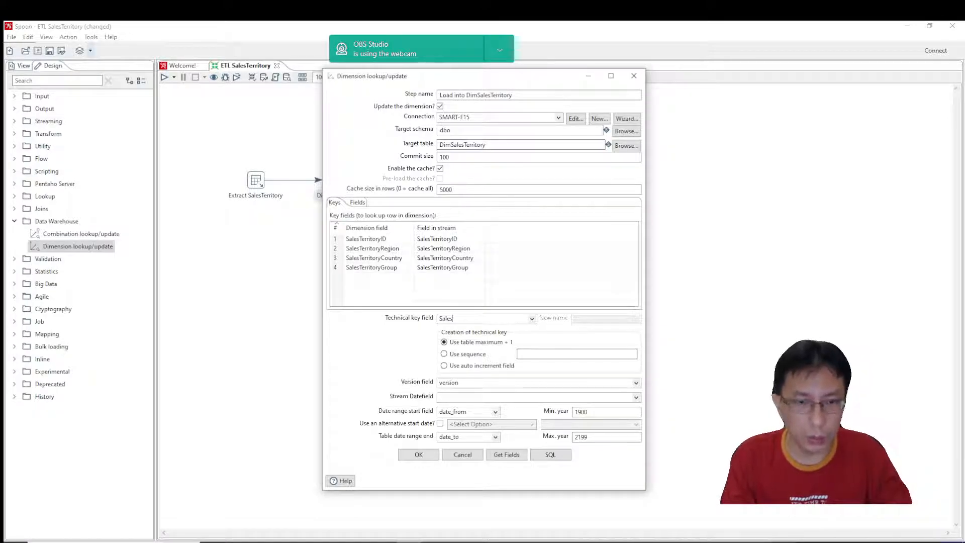
pyautogui.write('erri')
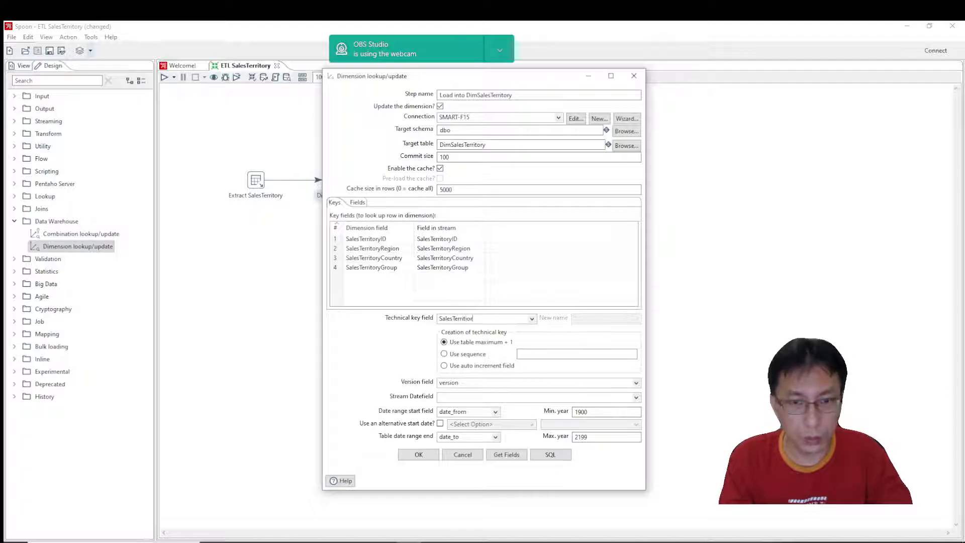
pyautogui.press('BackSpace')
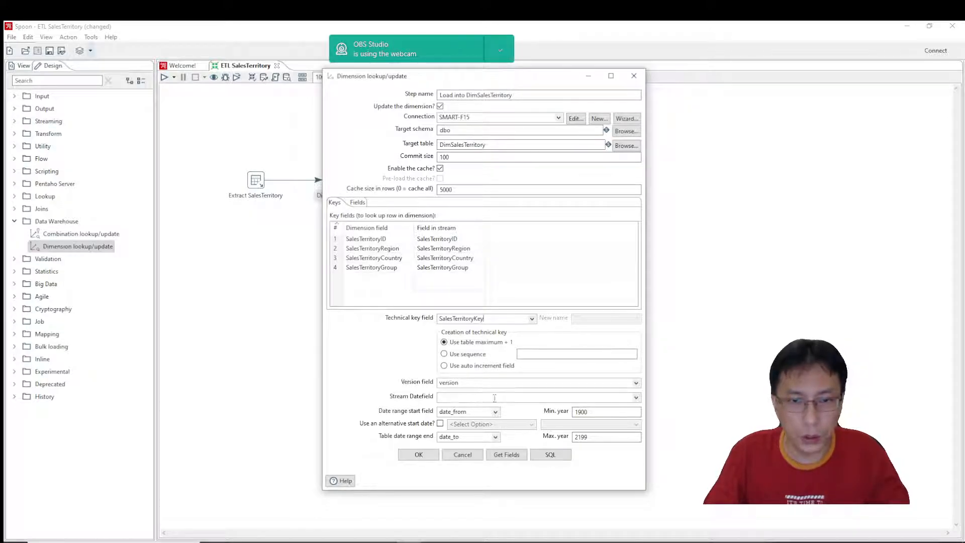
# Generate the CREATE TABLE and index SQL for dbo.DimSalesTerritory, execute it, and close the results and SQL editor.
pyautogui.click(551, 454)
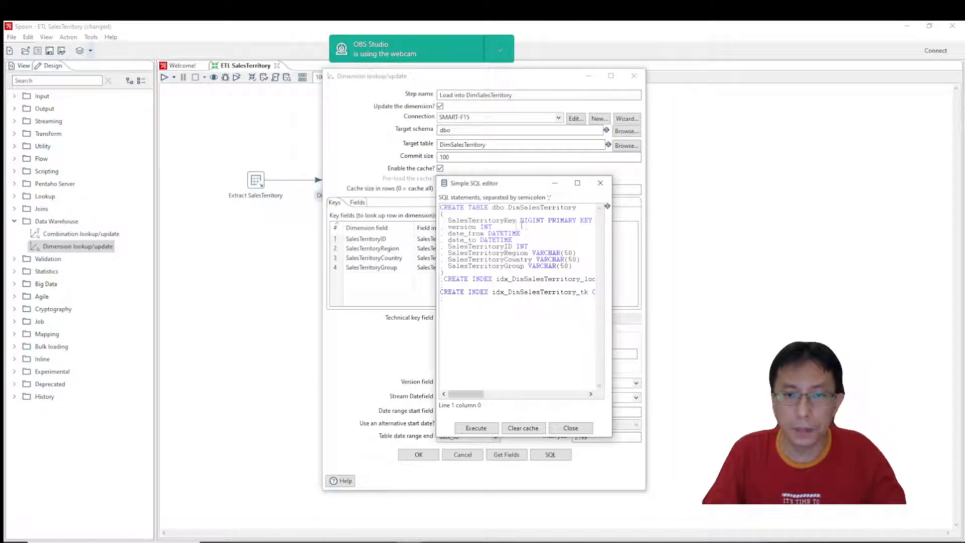
pyautogui.moveTo(463, 396)
pyautogui.mouseDown()
pyautogui.moveTo(484, 397)
pyautogui.moveTo(456, 397)
pyautogui.mouseUp()
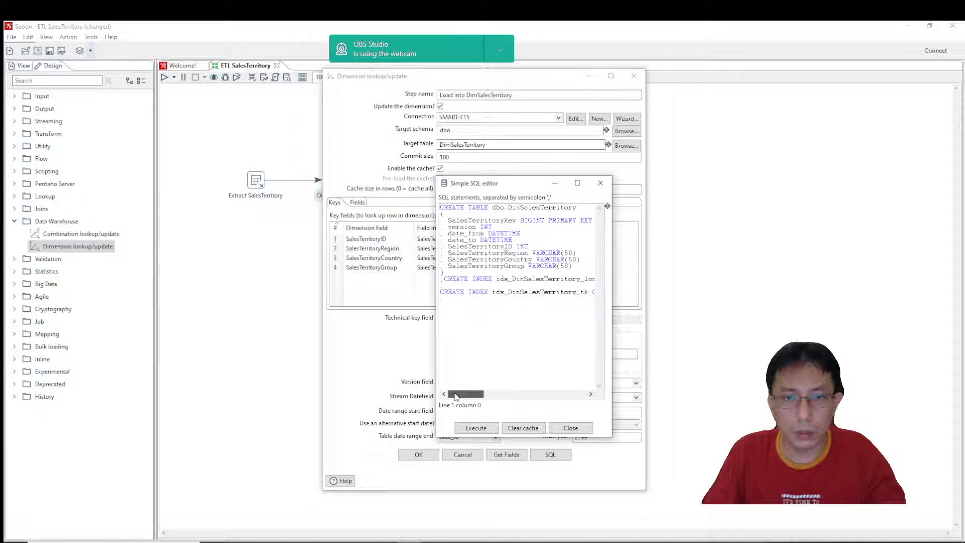
pyautogui.click(477, 429)
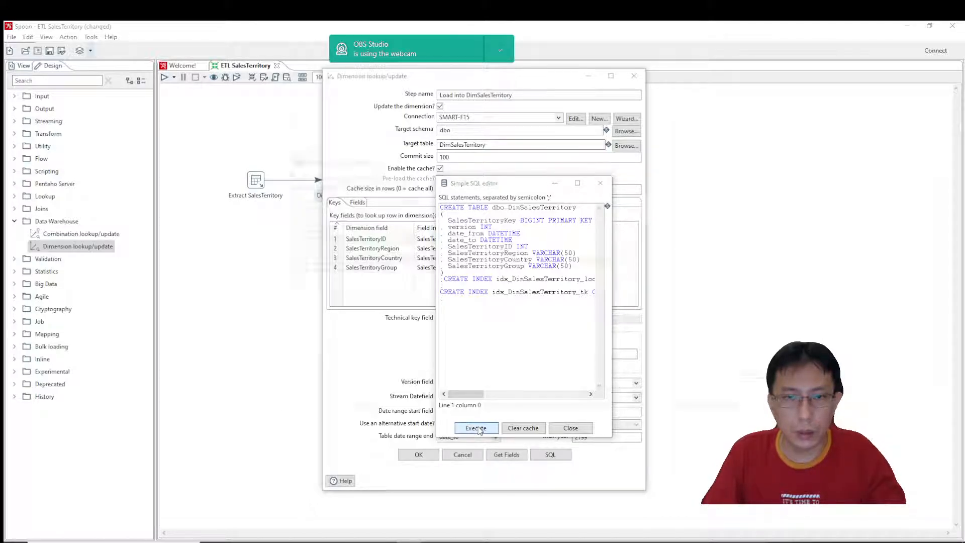
pyautogui.click(599, 402)
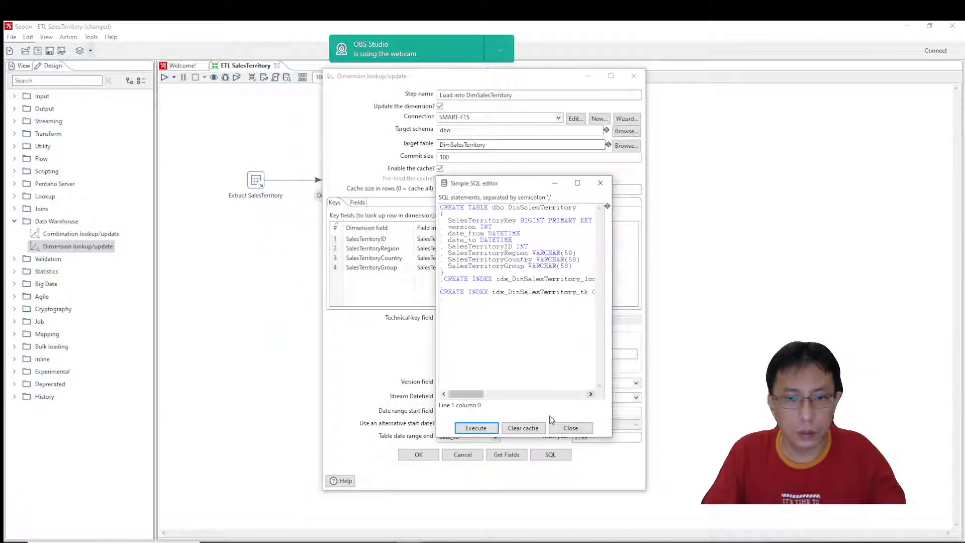
pyautogui.click(570, 427)
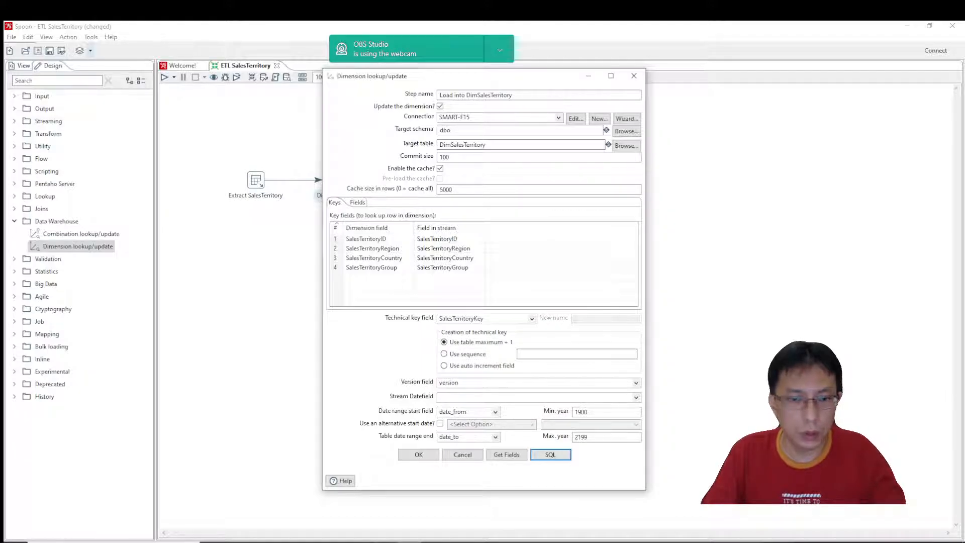
# Switch to SQL Server Management Studio, refresh the AdventureWorks2019Lite_DW tables to check for DimSalesTerritory, and return to Spoon.
pyautogui.hotkey('alt', 'Tab')
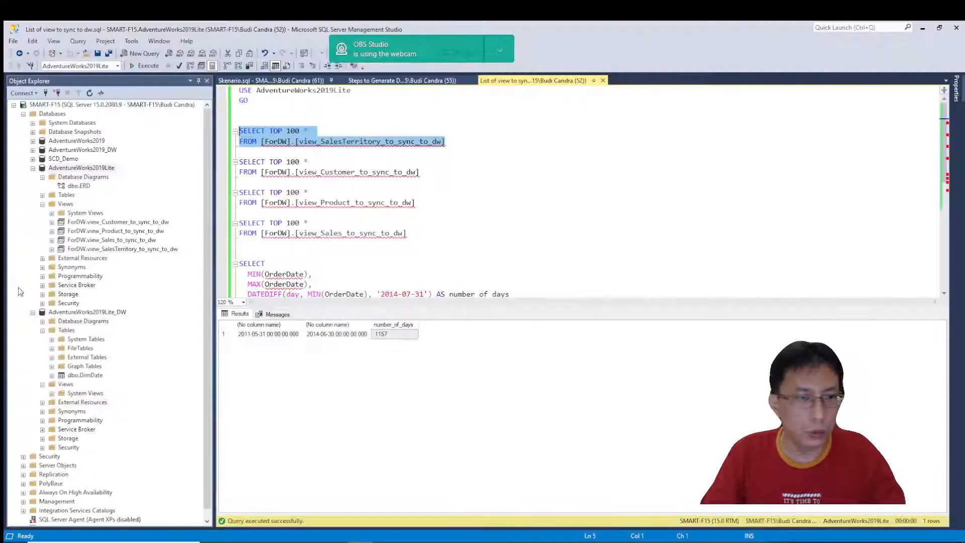
pyautogui.rightClick(65, 332)
pyautogui.click(101, 393)
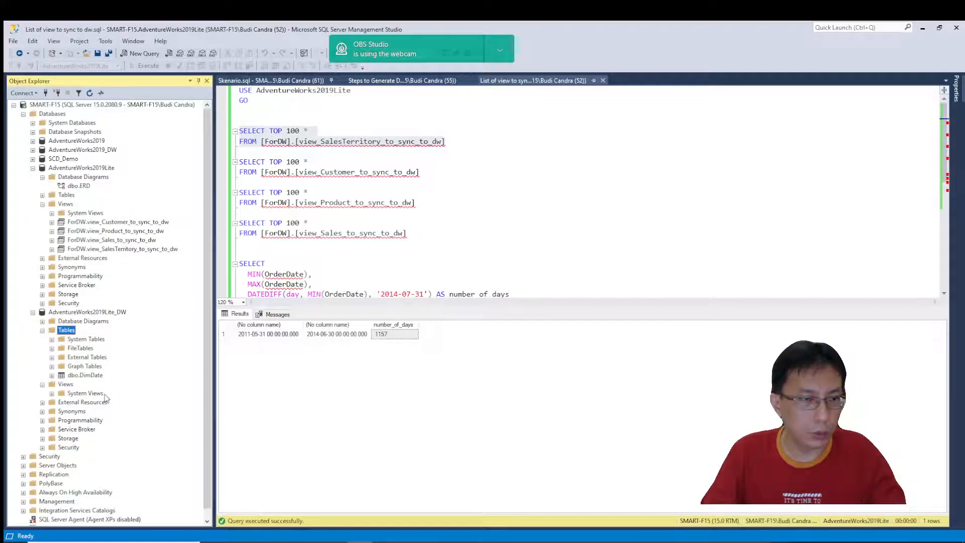
pyautogui.moveTo(385, 541)
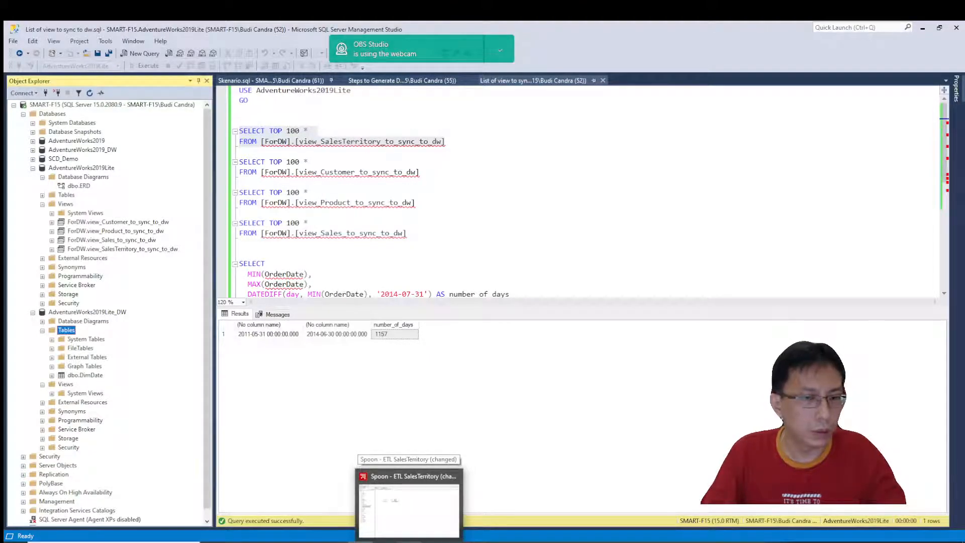
pyautogui.click(408, 507)
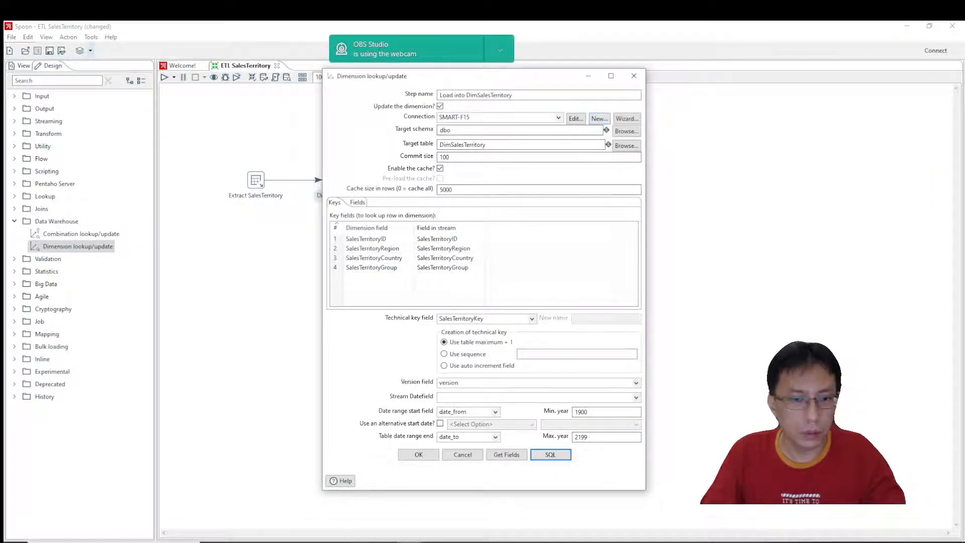
# In SQL Server Management Studio, refresh the AdventureWorks2019Lite tables, delete dbo.DimSalesTerritory from them, and collapse the table list.
pyautogui.hotkey('alt', 'Tab')
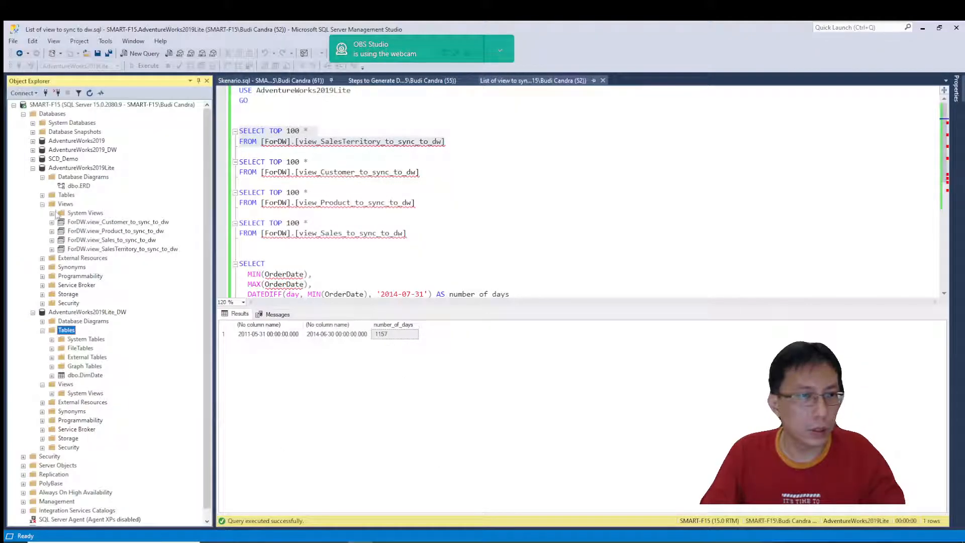
pyautogui.rightClick(63, 196)
pyautogui.click(97, 264)
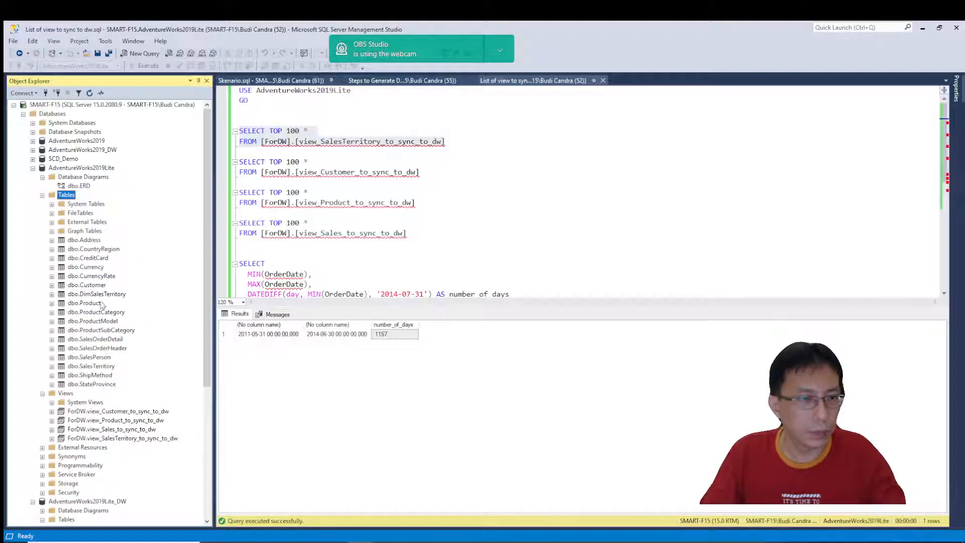
pyautogui.rightClick(110, 294)
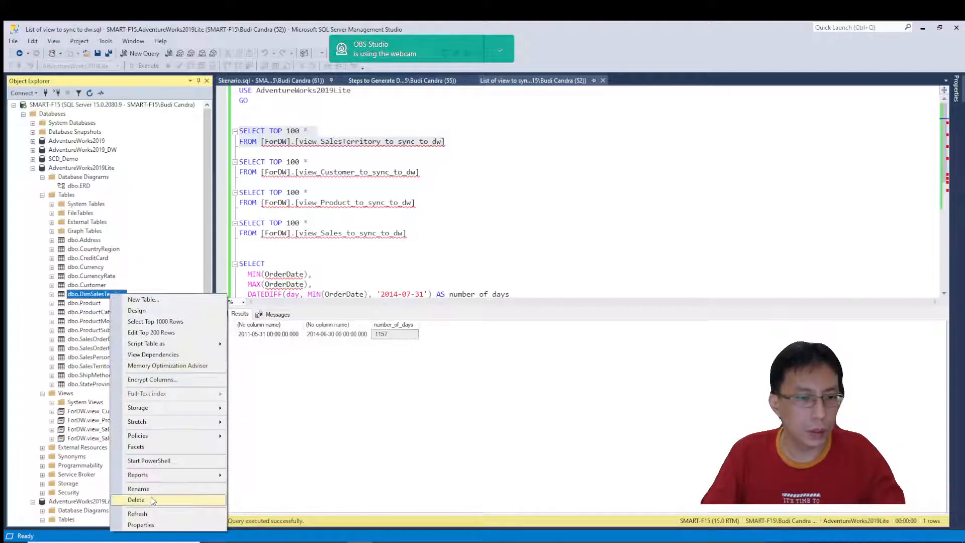
pyautogui.click(135, 500)
pyautogui.click(587, 434)
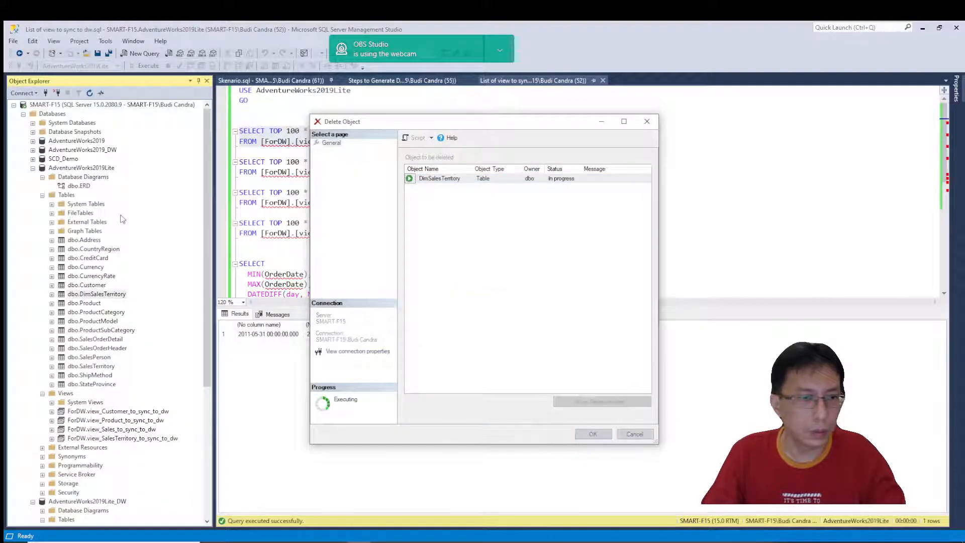
pyautogui.click(43, 195)
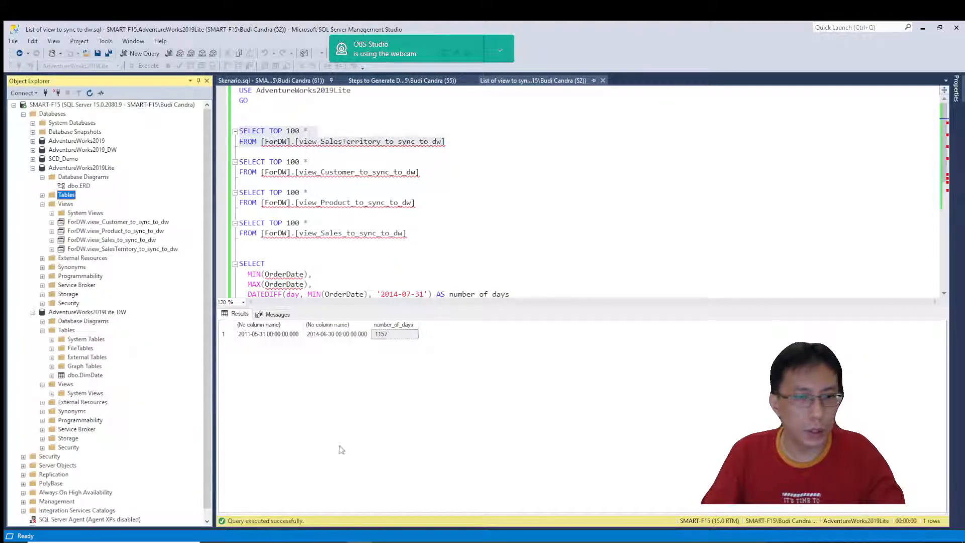
# Back in Spoon, start a new database connection, cancel it, and discard the Dimension lookup/update settings.
pyautogui.click(410, 542)
pyautogui.click(601, 120)
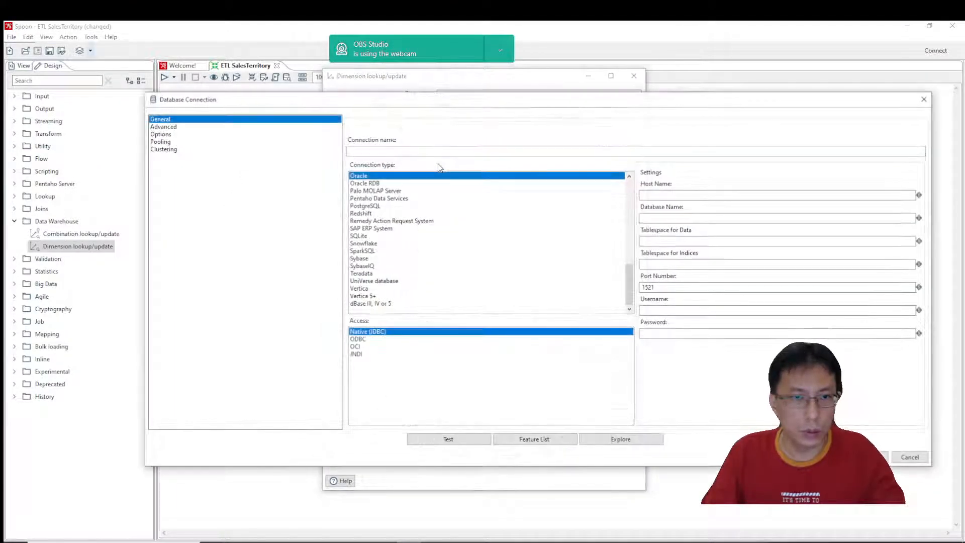
pyautogui.click(903, 457)
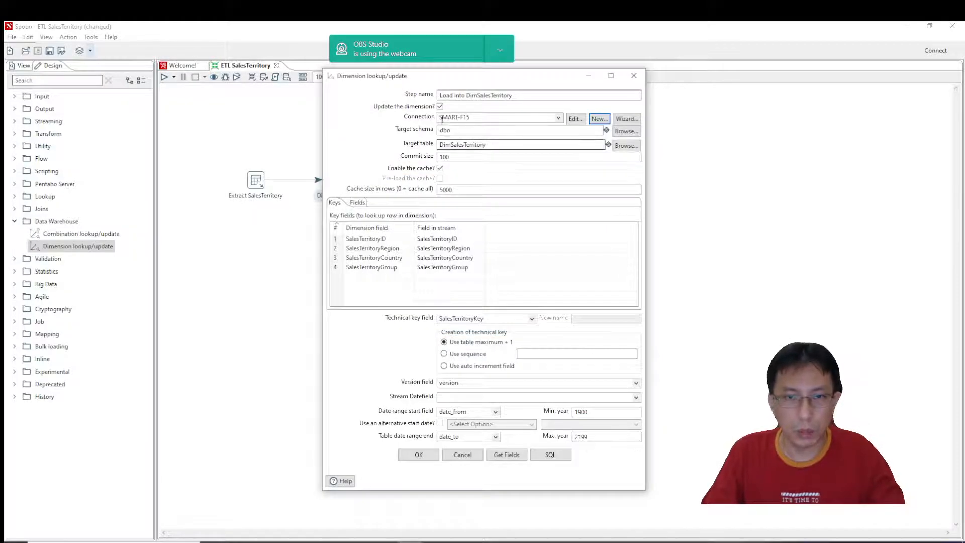
pyautogui.click(462, 455)
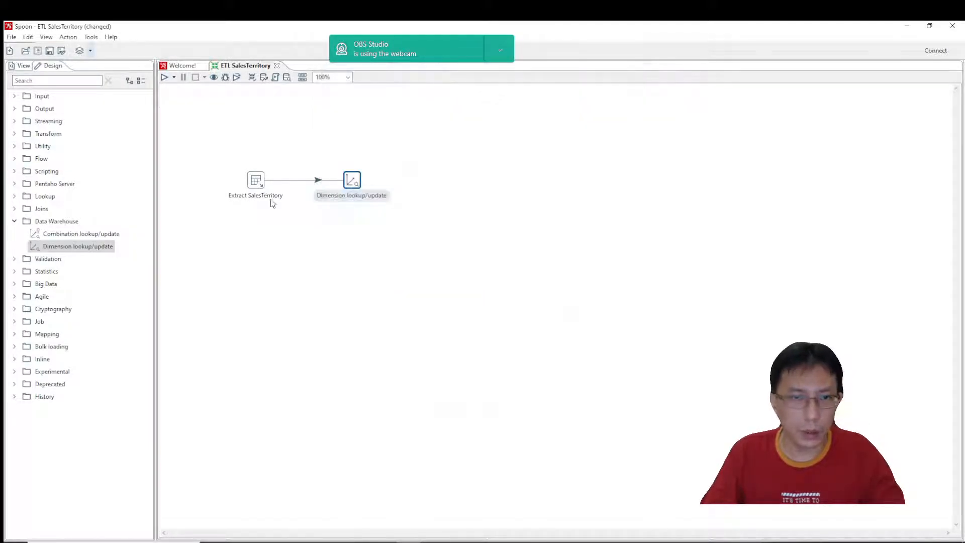
# Rename the database connection used by the Extract SalesTerritory table input to AdventureWorks2019Lite and save the step.
pyautogui.doubleClick(256, 180)
pyautogui.click(543, 161)
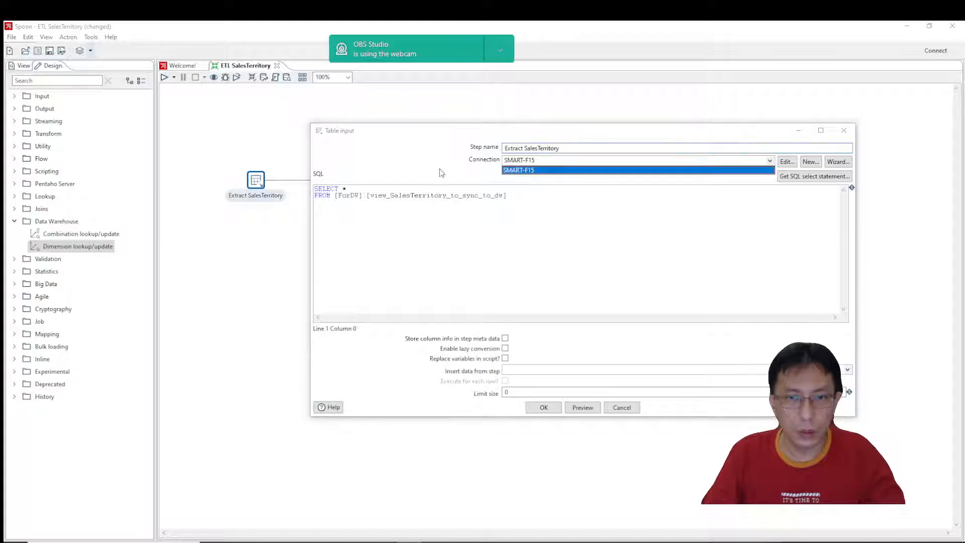
pyautogui.click(789, 166)
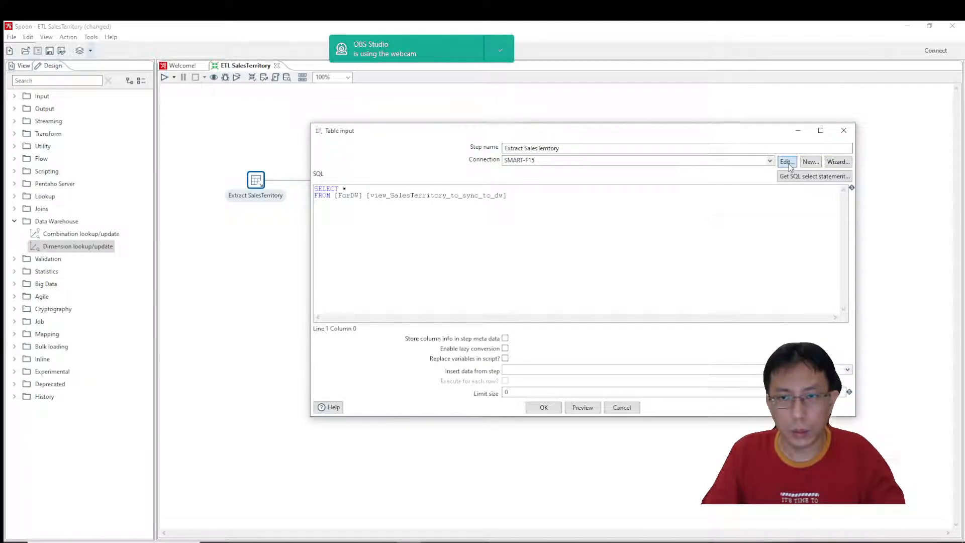
pyautogui.click(788, 163)
pyautogui.moveTo(719, 218); pyautogui.dragTo(648, 220)
pyautogui.hotkey('ctrl', 'c')
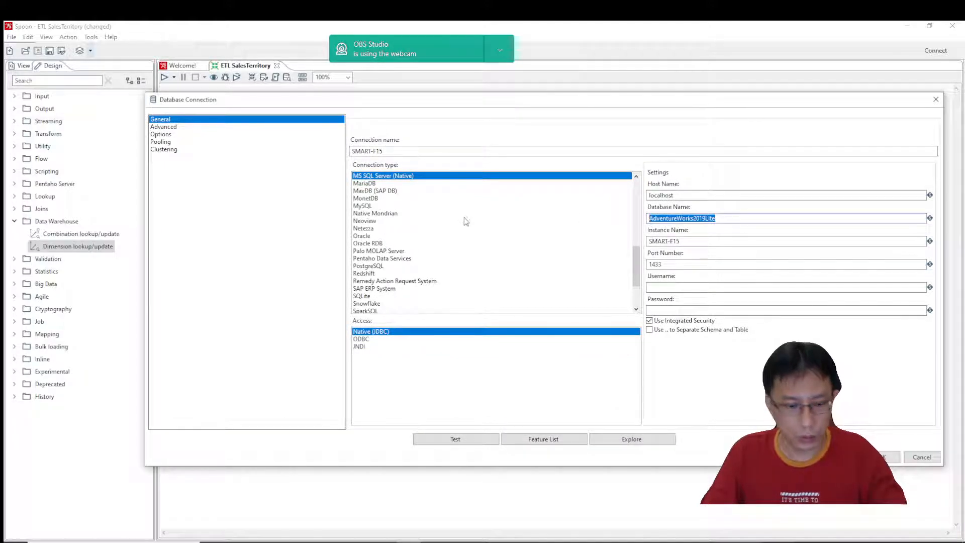
pyautogui.doubleClick(390, 151)
pyautogui.hotkey('ctrl', 'v')
pyautogui.click(885, 457)
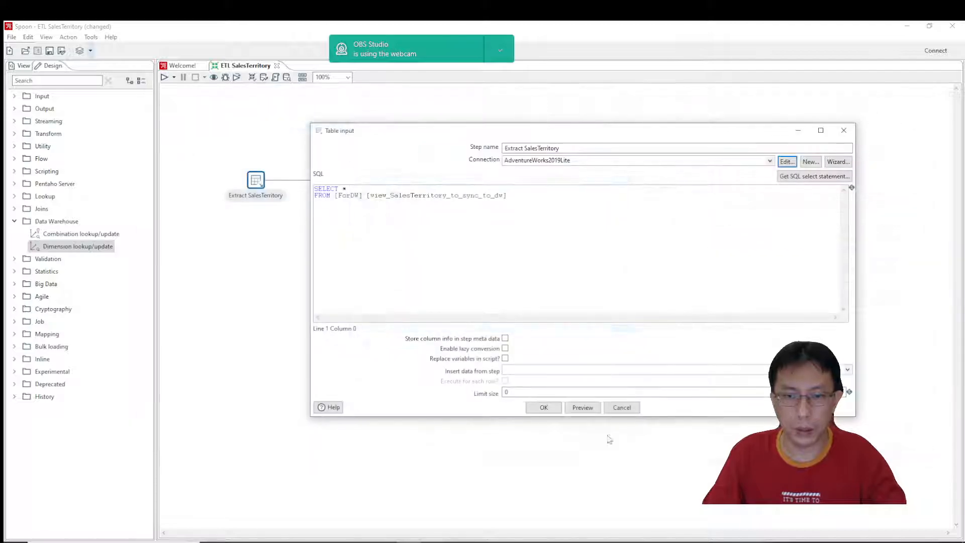
pyautogui.click(546, 407)
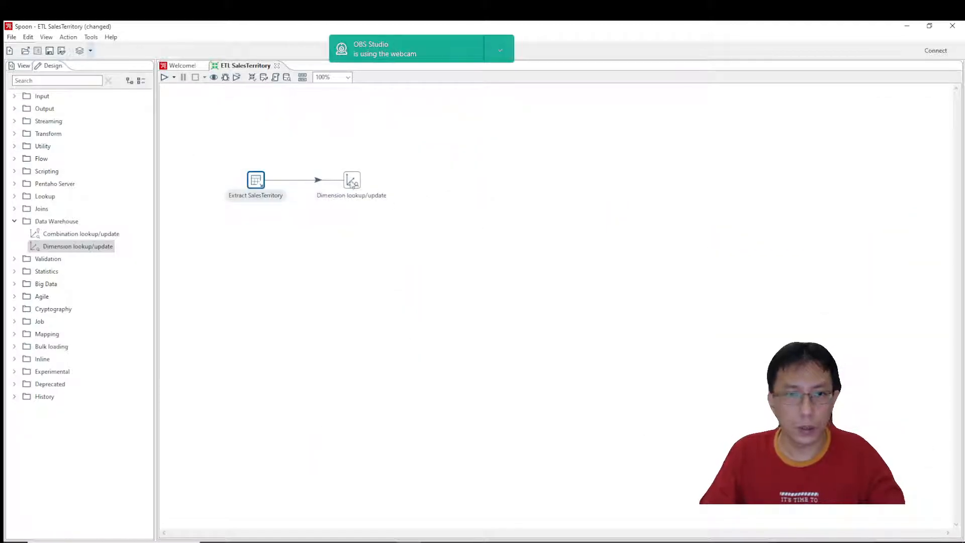
# Start a new MS SQL Server (Native) connection for the Dimension lookup/update step, with localhost as the host name.
pyautogui.doubleClick(353, 182)
pyautogui.click(598, 119)
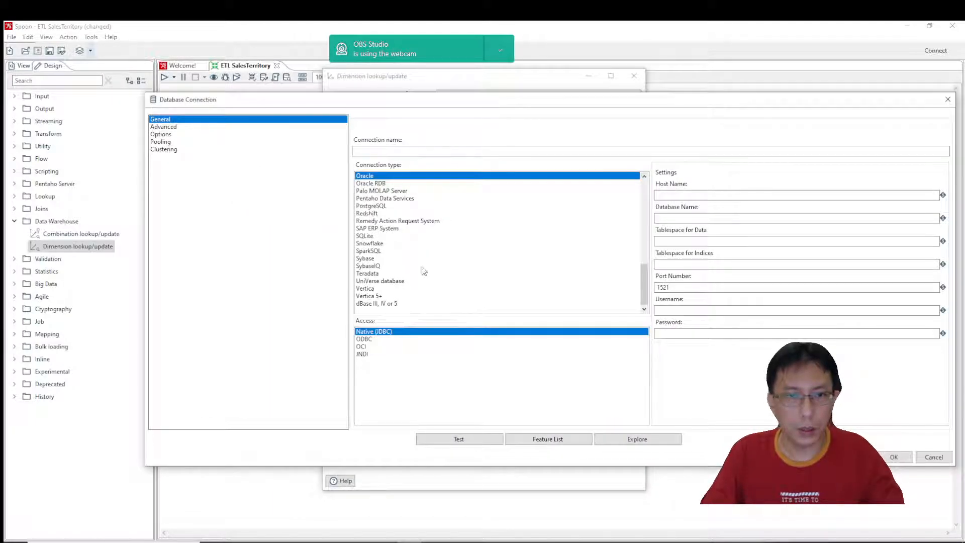
pyautogui.scroll(5, 424, 271)
pyautogui.scroll(-6, 428, 246)
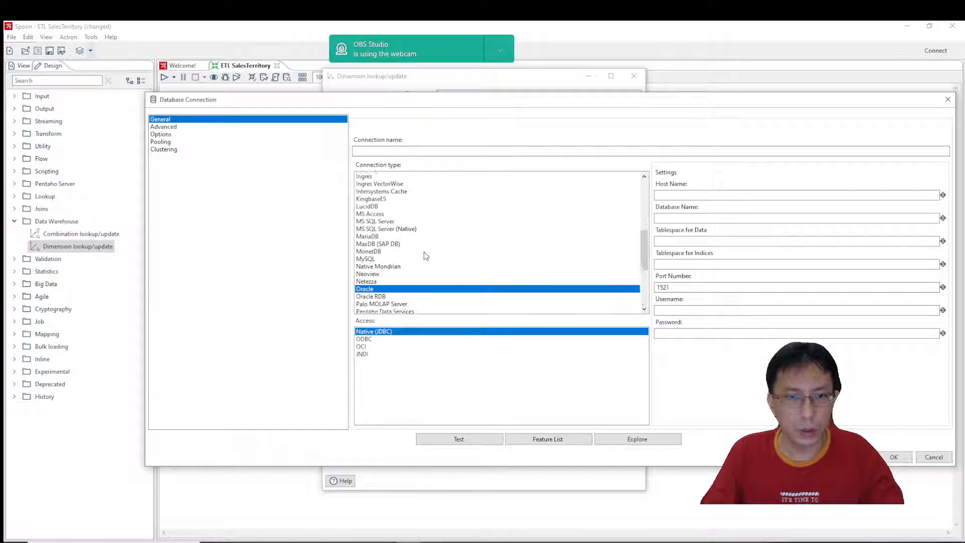
pyautogui.scroll(10, 426, 256)
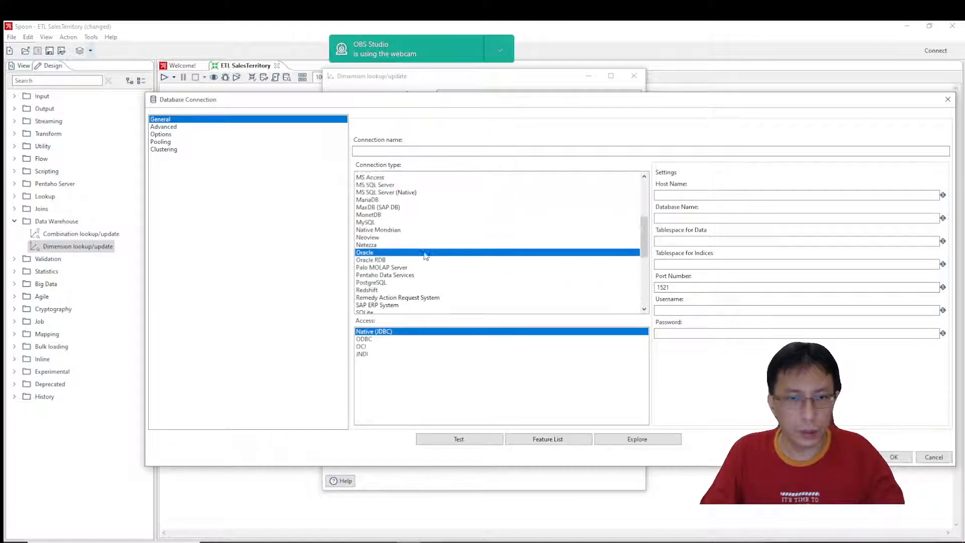
pyautogui.scroll(3, 426, 256)
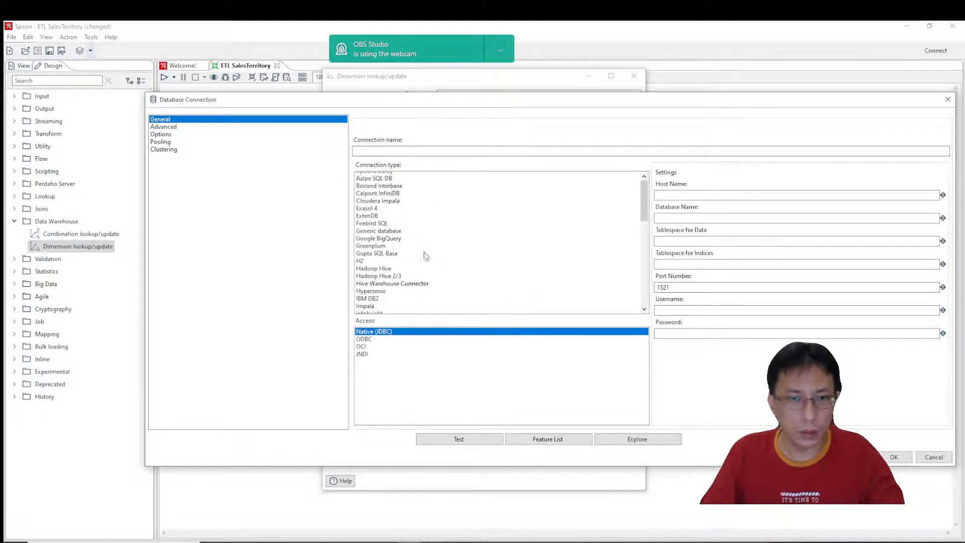
pyautogui.scroll(-6, 426, 256)
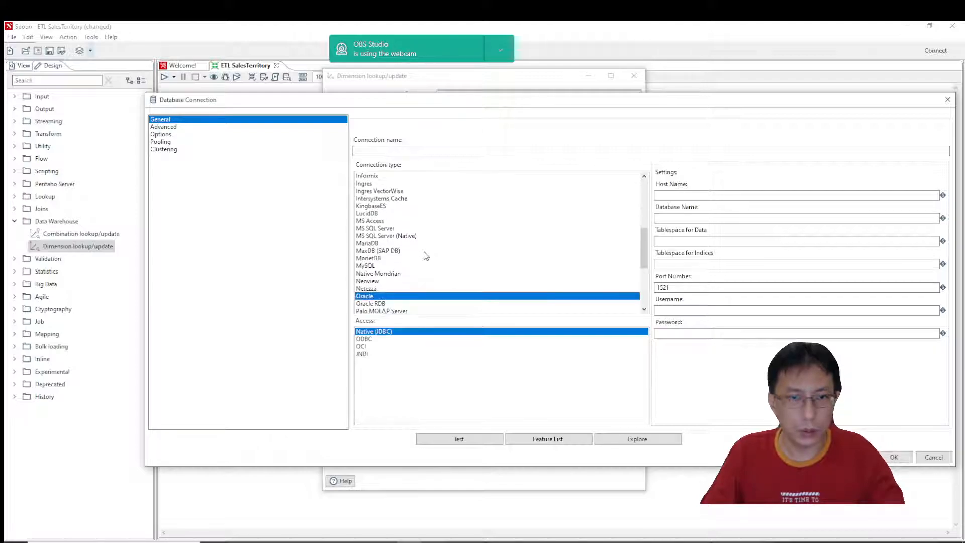
pyautogui.click(400, 236)
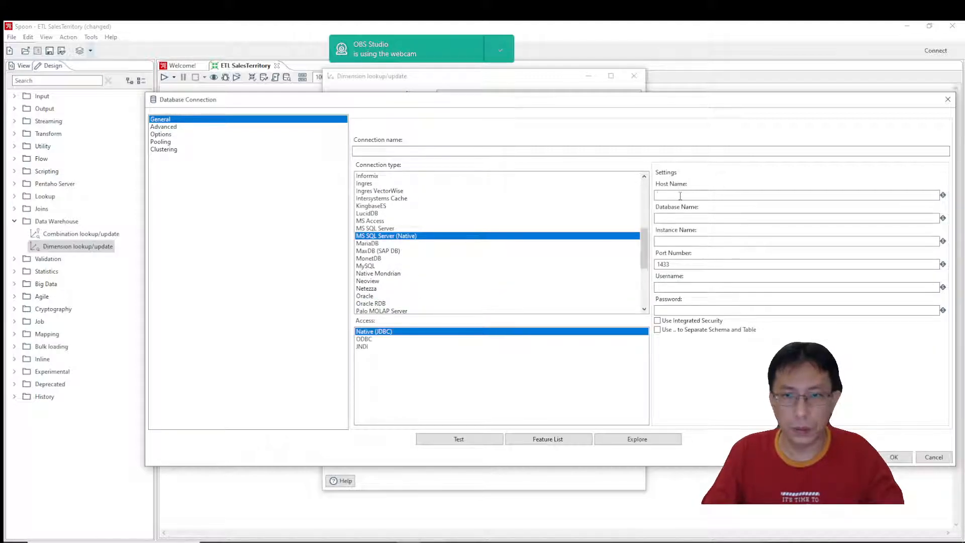
pyautogui.write('local')
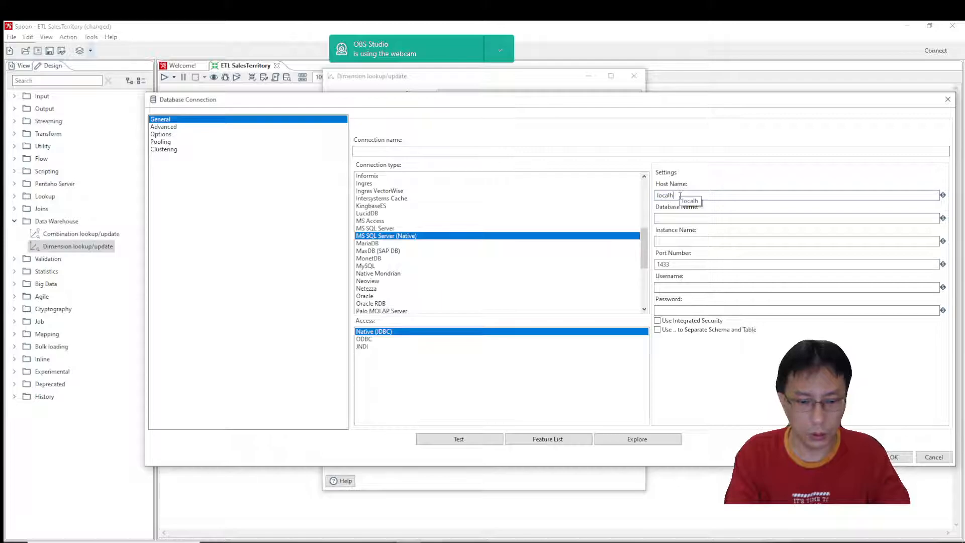
pyautogui.write('h')
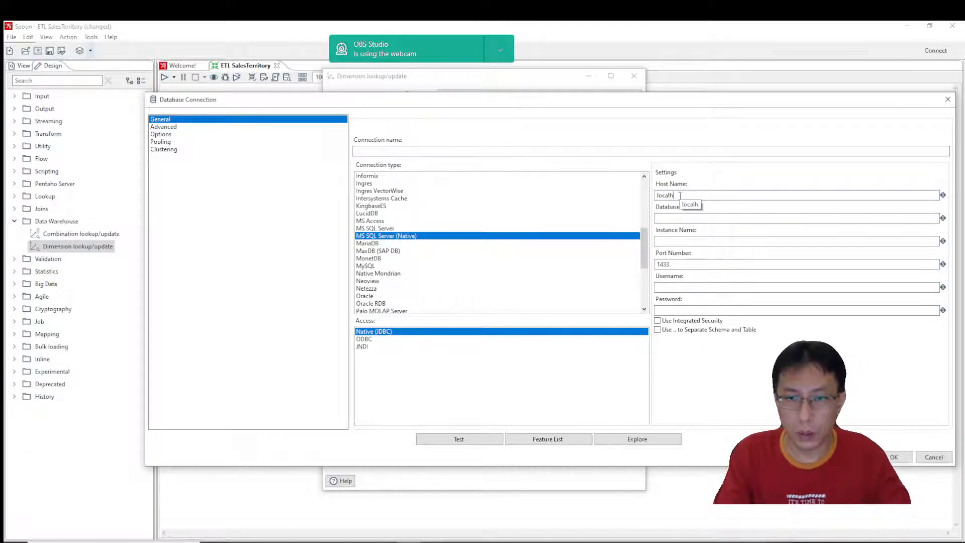
pyautogui.write('ost')
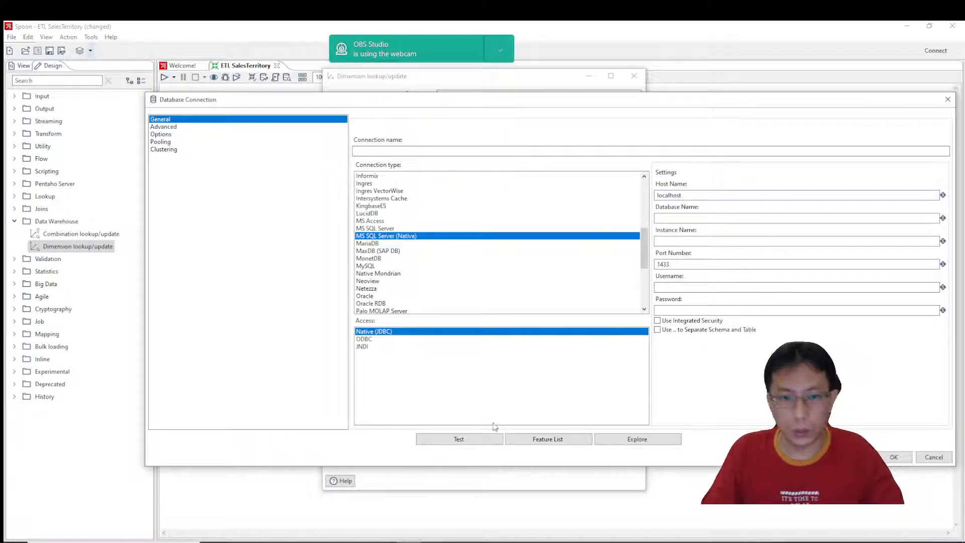
# Copy the data warehouse's name from SQL Server Management Studio and set AdventureWorks2019Lite_DW as both database name and connection name in Spoon.
pyautogui.click(410, 542)
pyautogui.click(81, 312)
pyautogui.press('F2')
pyautogui.hotkey('ctrl', 'c')
pyautogui.click(408, 542)
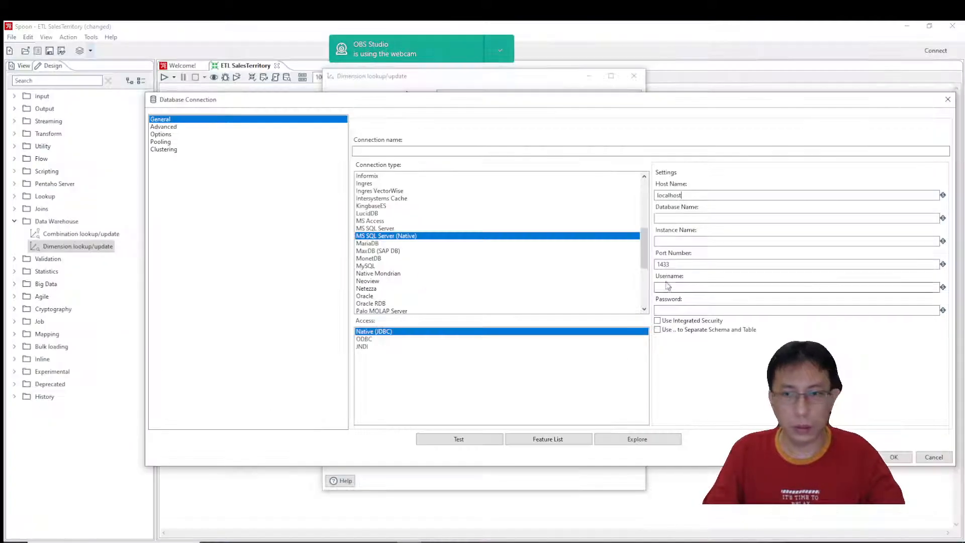
pyautogui.click(670, 217)
pyautogui.hotkey('ctrl', 'v')
pyautogui.click(466, 151)
pyautogui.hotkey('ctrl', 'v')
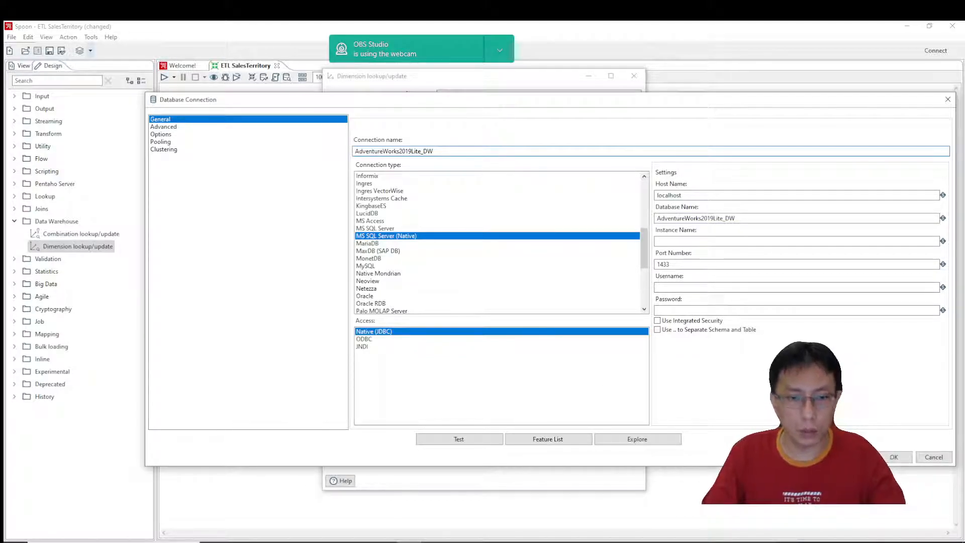
# Copy the server name from its properties in SQL Server Management Studio, then set SMART-F15 as Spoon's instance name and enable integrated security.
pyautogui.click(364, 541)
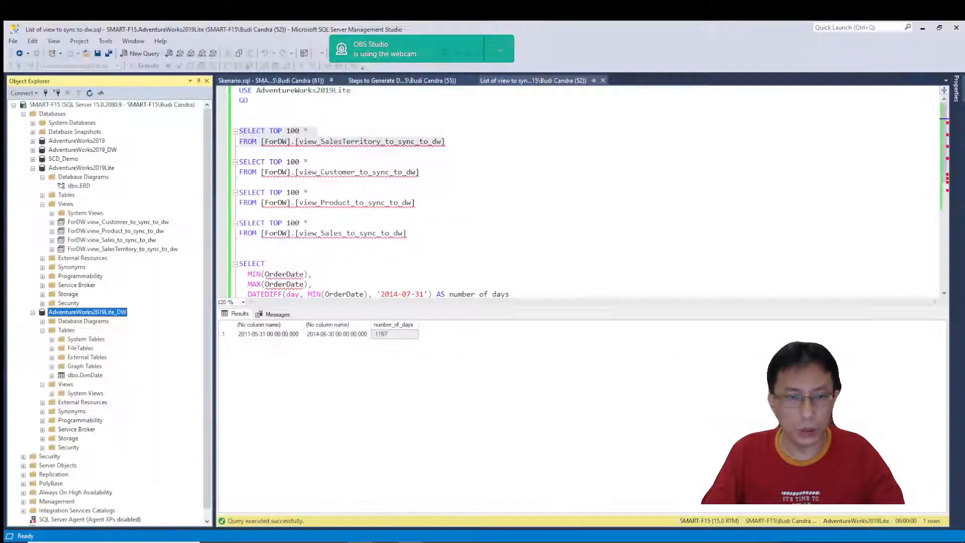
pyautogui.rightClick(87, 107)
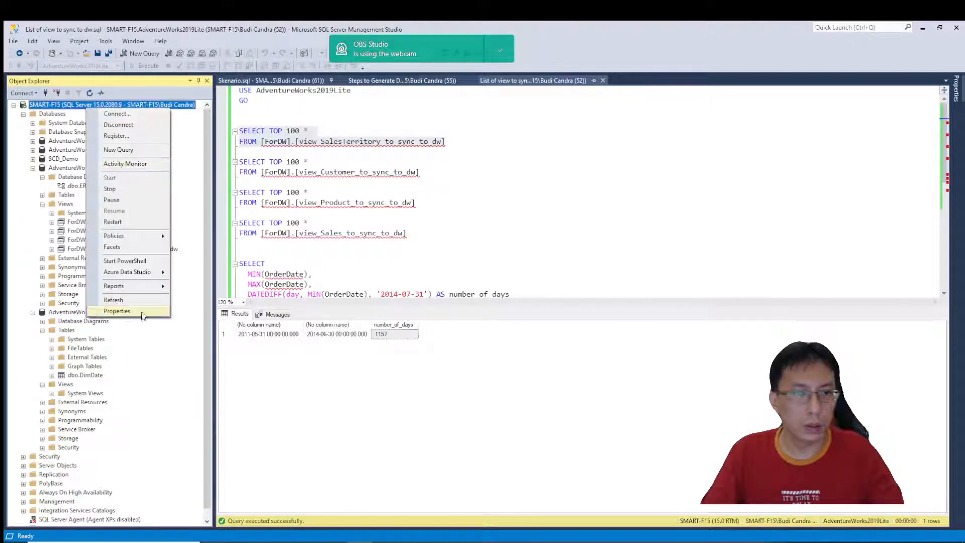
pyautogui.click(138, 315)
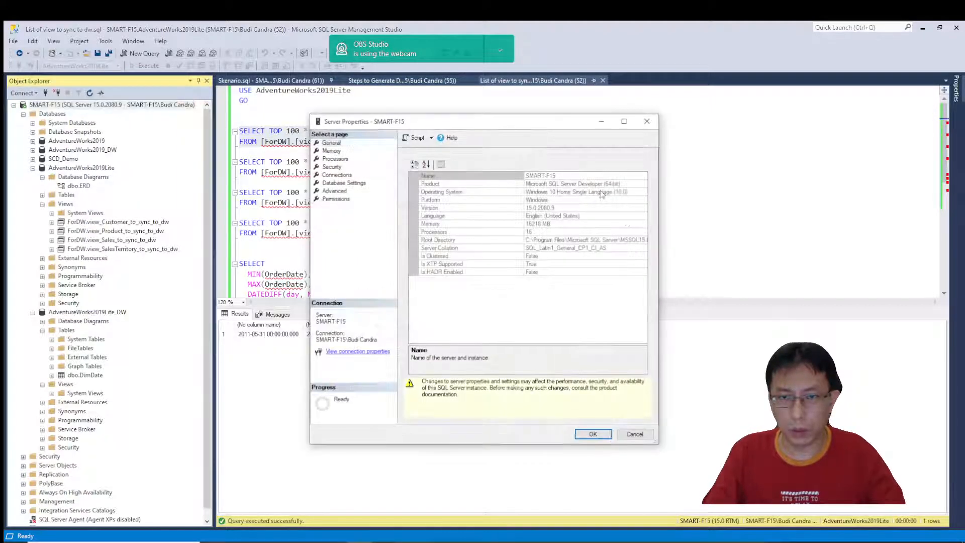
pyautogui.click(559, 176)
pyautogui.hotkey('ctrl', 'c')
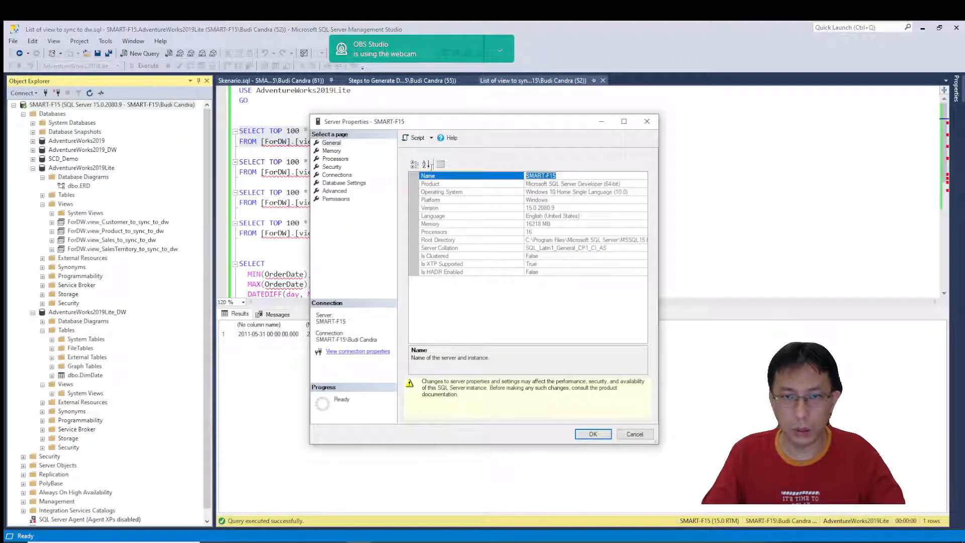
pyautogui.click(626, 438)
pyautogui.hotkey('alt', 'Tab')
pyautogui.click(681, 241)
pyautogui.hotkey('ctrl', 'v')
pyautogui.click(684, 320)
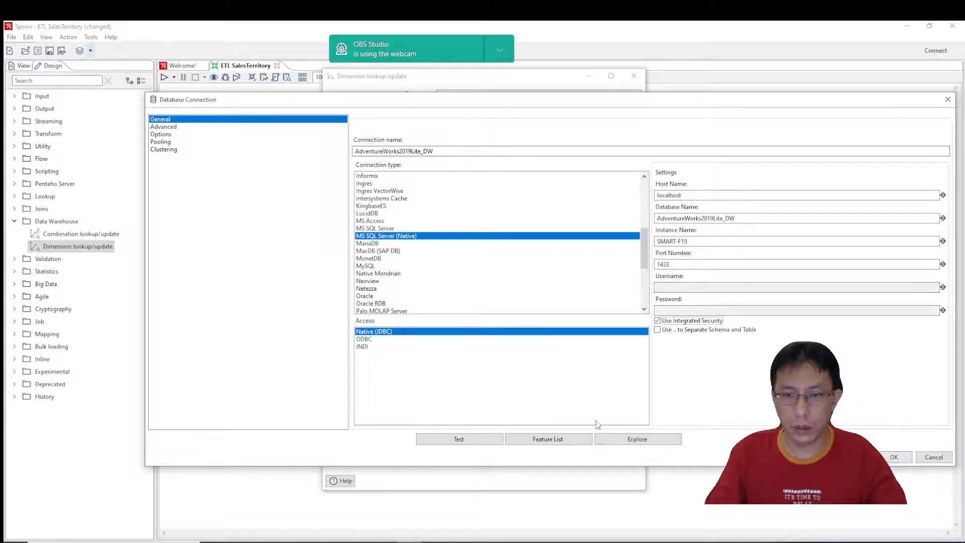
# Test the AdventureWorks2019Lite_DW connection and save it for the Dimension lookup/update step.
pyautogui.click(490, 441)
pyautogui.click(195, 108)
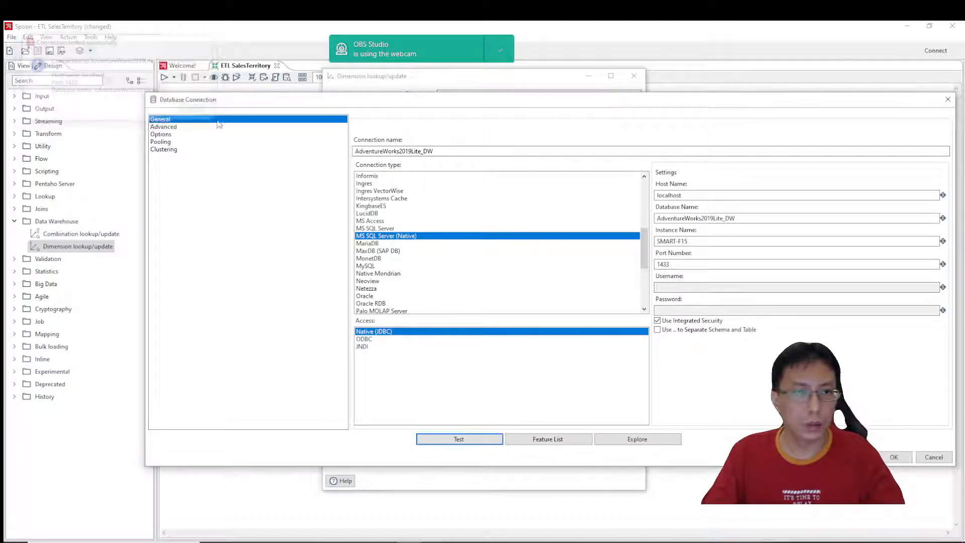
pyautogui.click(894, 458)
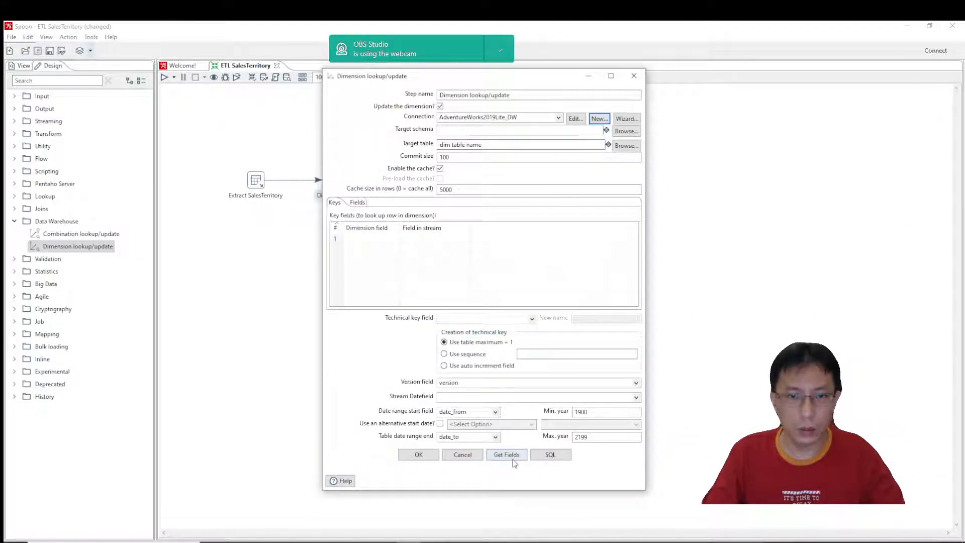
# Try to generate the SQL for the dimension table.
pyautogui.click(550, 454)
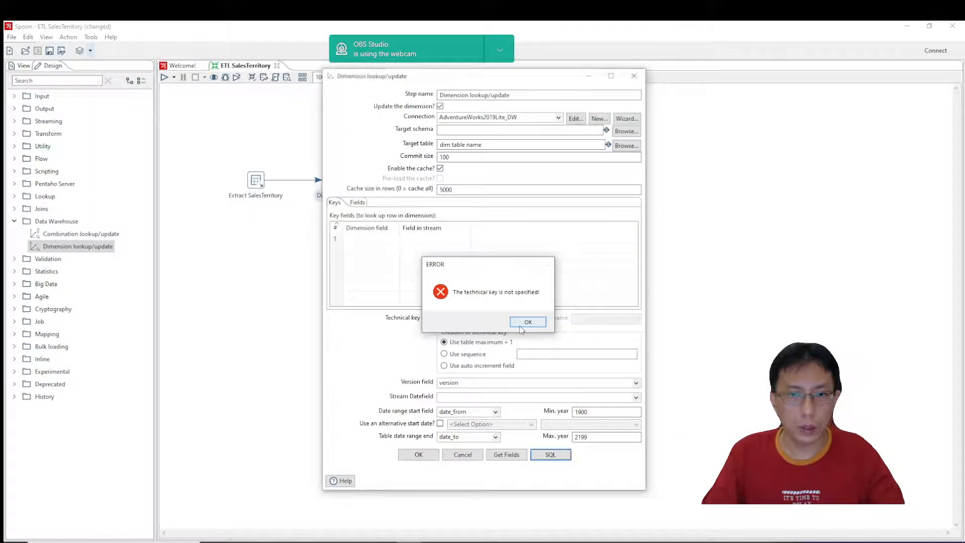
pyautogui.click(521, 325)
pyautogui.click(532, 320)
pyautogui.click(490, 319)
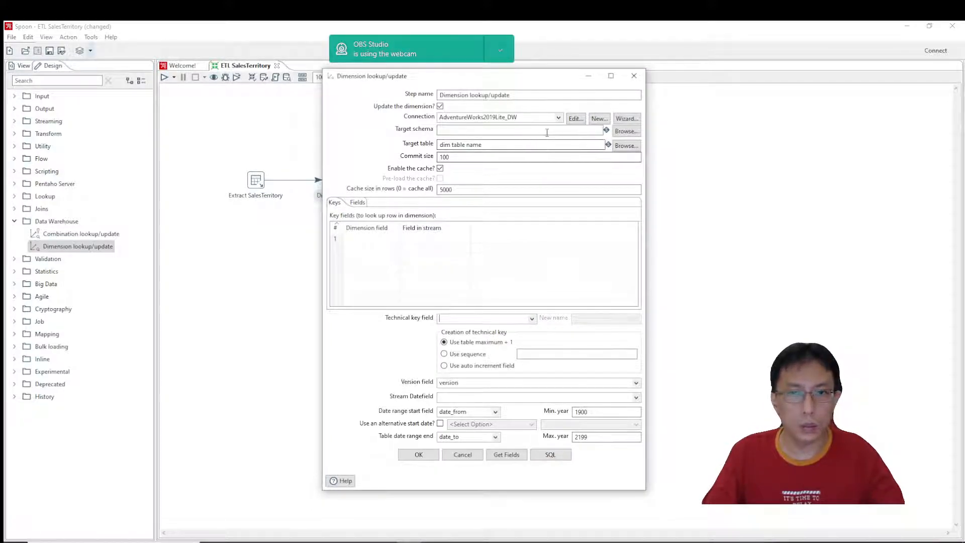
# Set the dimension step's target schema to dbo and its target table to DimSalesTerritory.
pyautogui.click(626, 130)
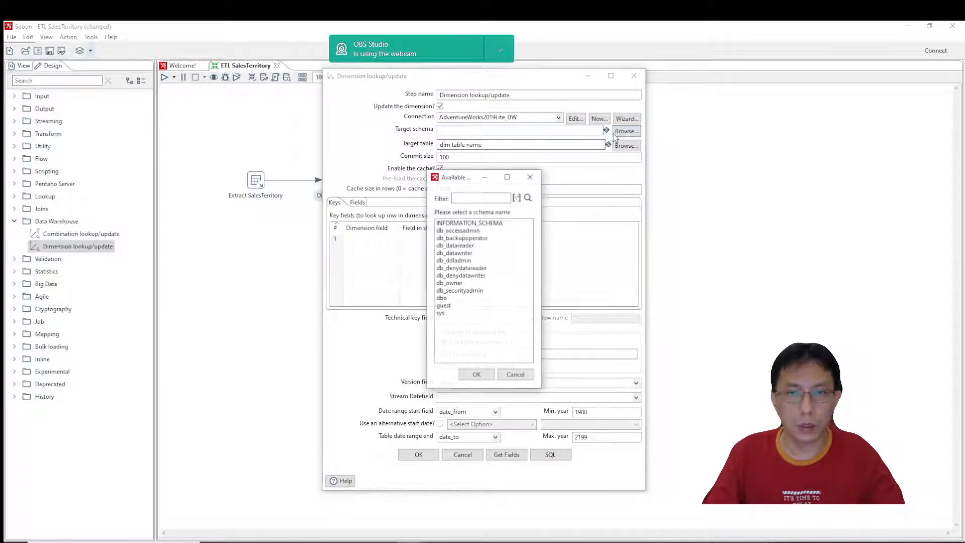
pyautogui.doubleClick(441, 298)
pyautogui.moveTo(493, 146); pyautogui.dragTo(303, 128)
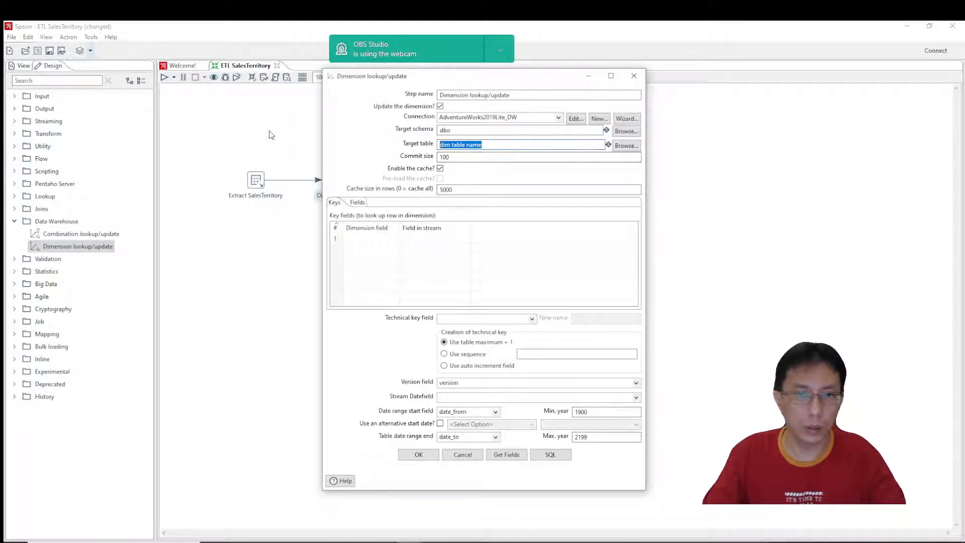
pyautogui.write('DimSales')
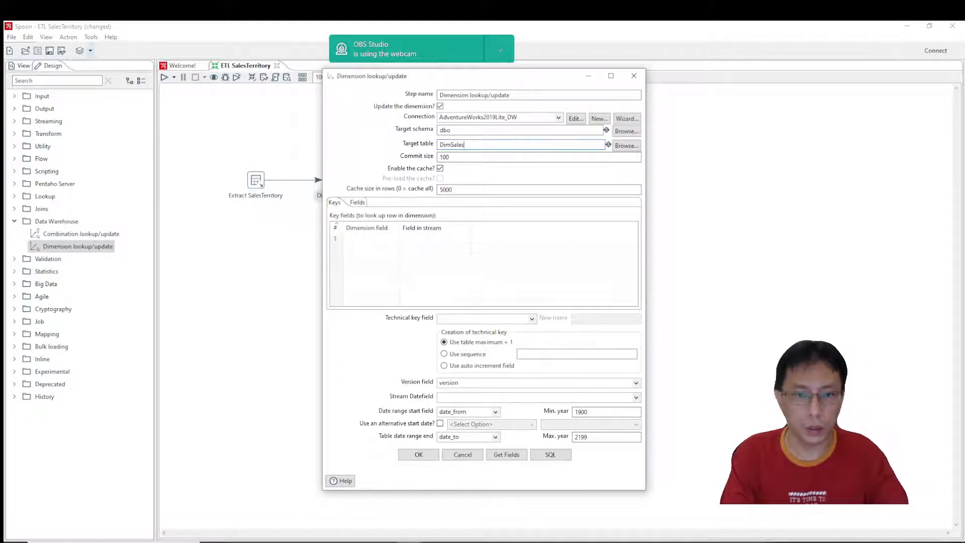
pyautogui.write('Territory')
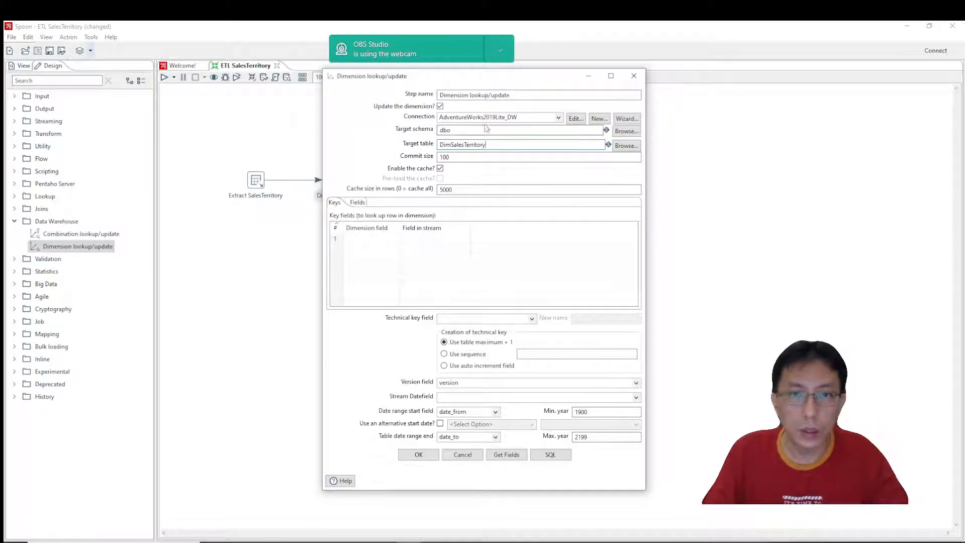
# Rename the Dimension lookup/update step as "Load into DimSalesTerritory", reusing the target table's name.
pyautogui.moveTo(491, 146); pyautogui.dragTo(351, 153)
pyautogui.hotkey('ctrl', 'c')
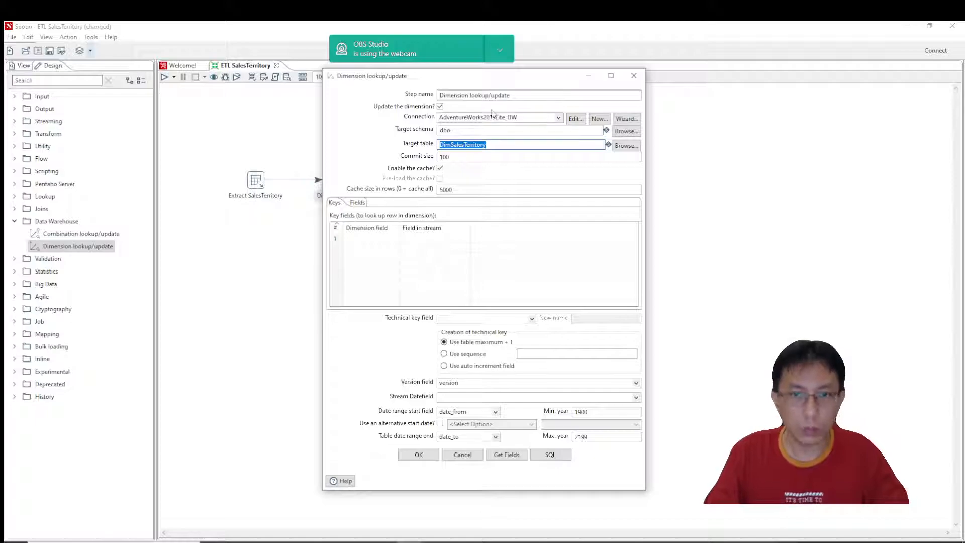
pyautogui.moveTo(511, 95); pyautogui.dragTo(160, 85)
pyautogui.write('Load ')
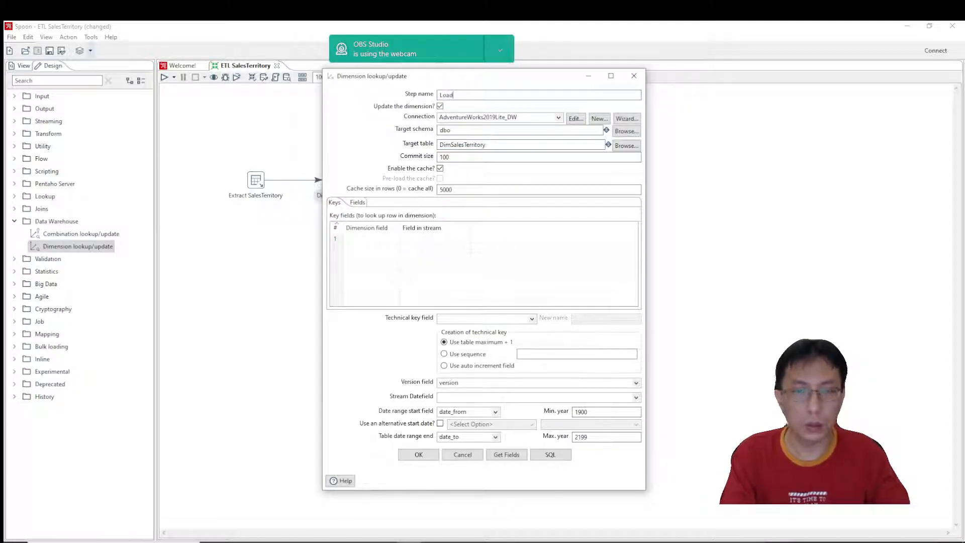
pyautogui.write('into')
pyautogui.hotkey('ctrl', 'v')
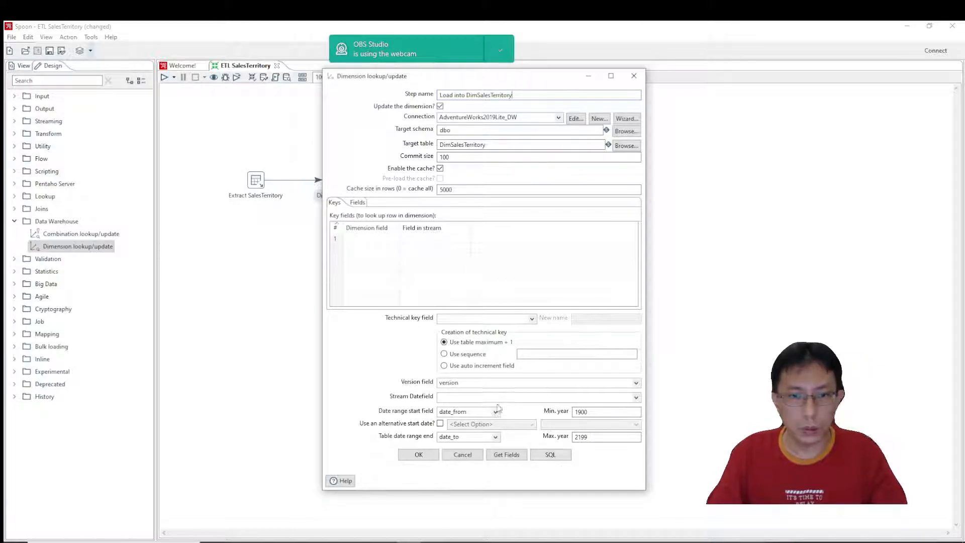
# Set the dimension step's technical key field to SalesTerritoryKey.
pyautogui.click(473, 318)
pyautogui.write('S')
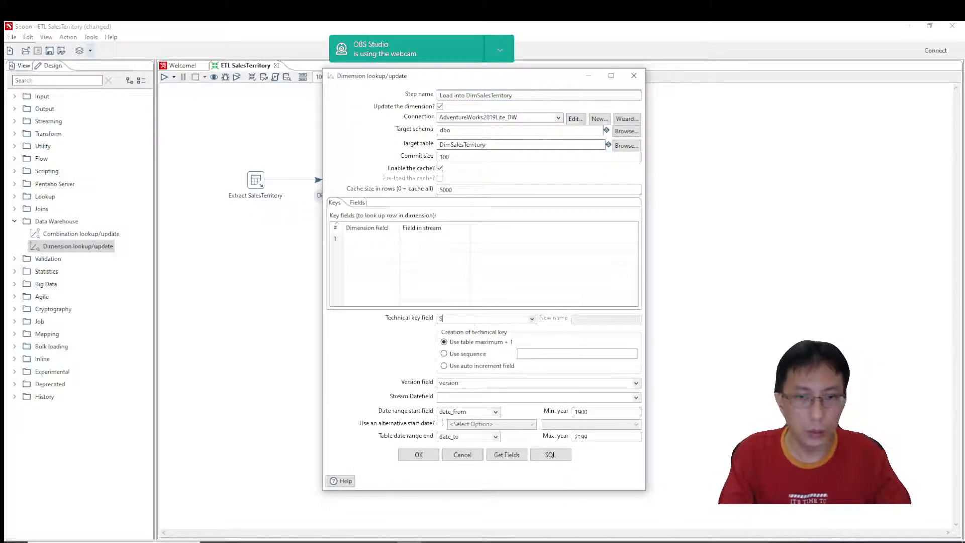
pyautogui.write('alesT')
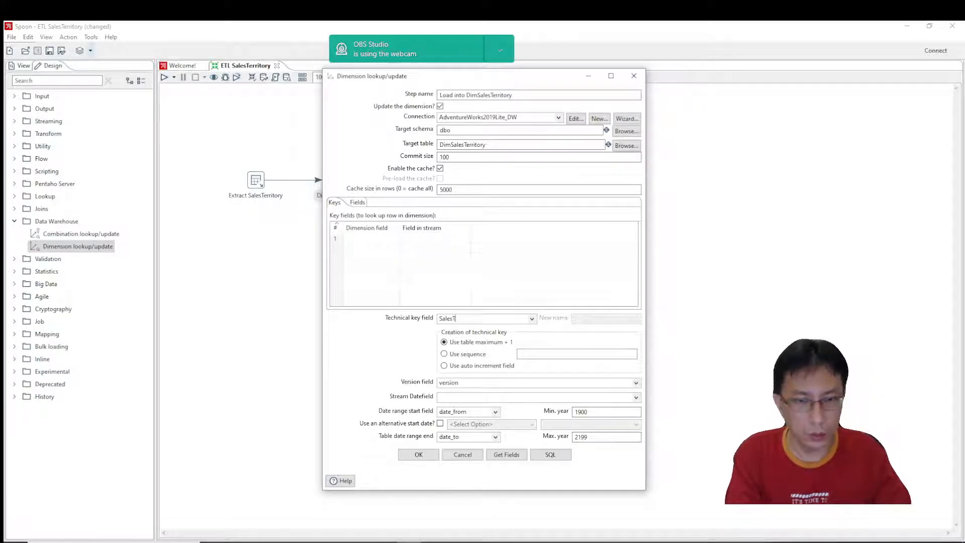
pyautogui.write('erritoryKey')
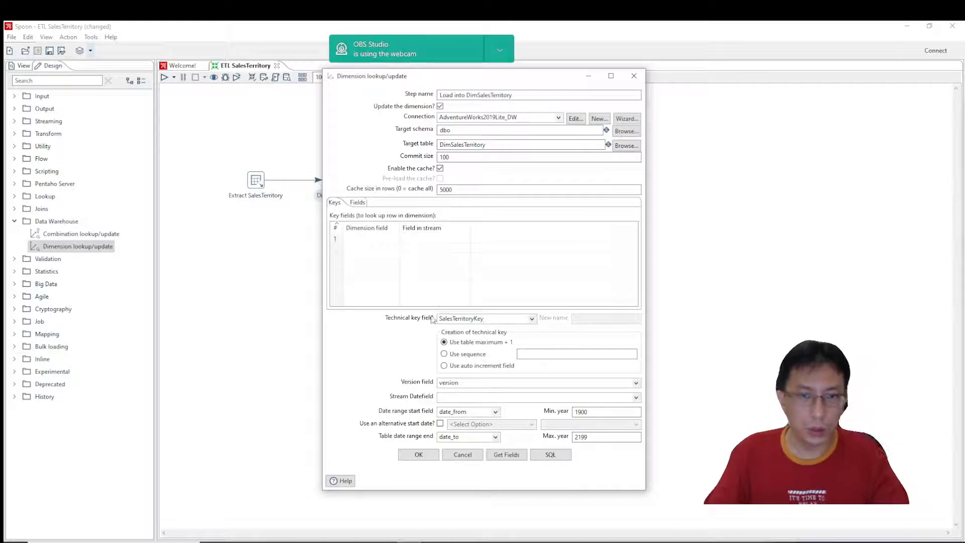
# Fill the dimension step's key fields with the fields of the incoming stream.
pyautogui.click(448, 251)
pyautogui.click(355, 240)
pyautogui.click(517, 453)
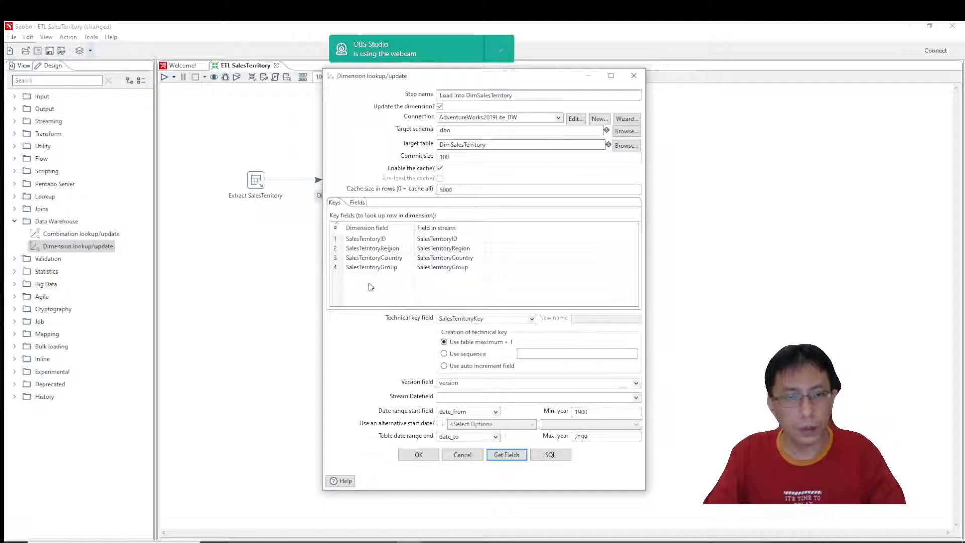
# Change the SalesTerritoryID key's dimension field to SalesTerritoryAlternateKey, copying the name from Skenario.sql in SQL Server Management Studio.
pyautogui.click(401, 239)
pyautogui.click(403, 238)
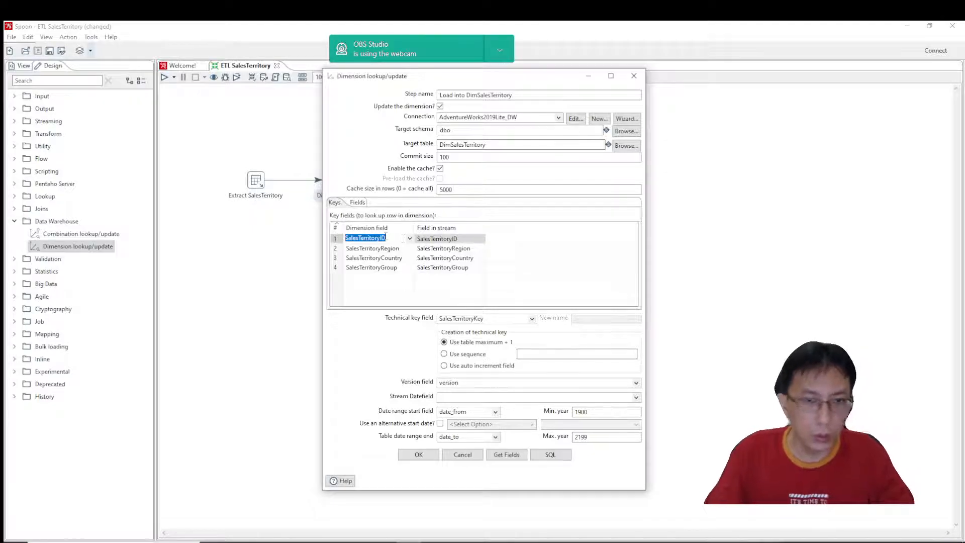
pyautogui.hotkey('alt', 'Tab')
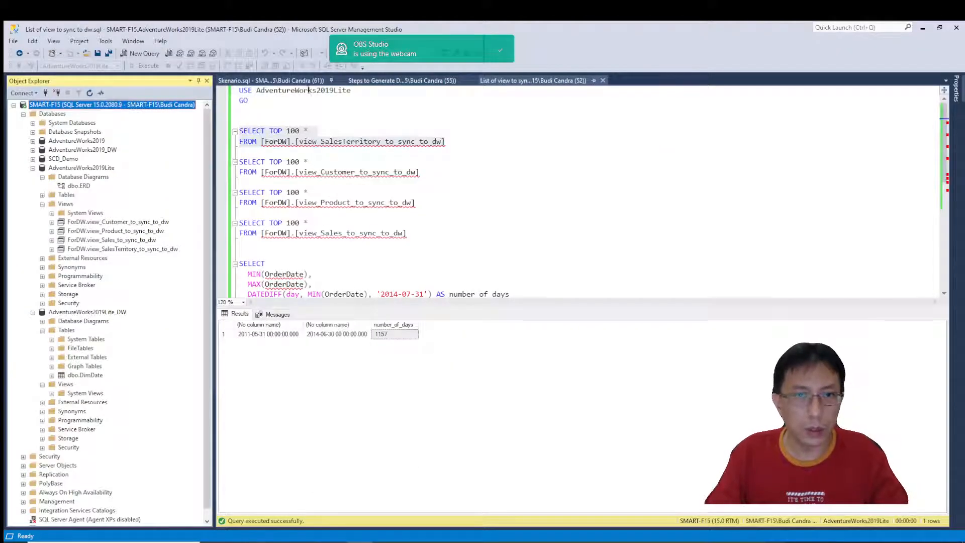
pyautogui.click(266, 80)
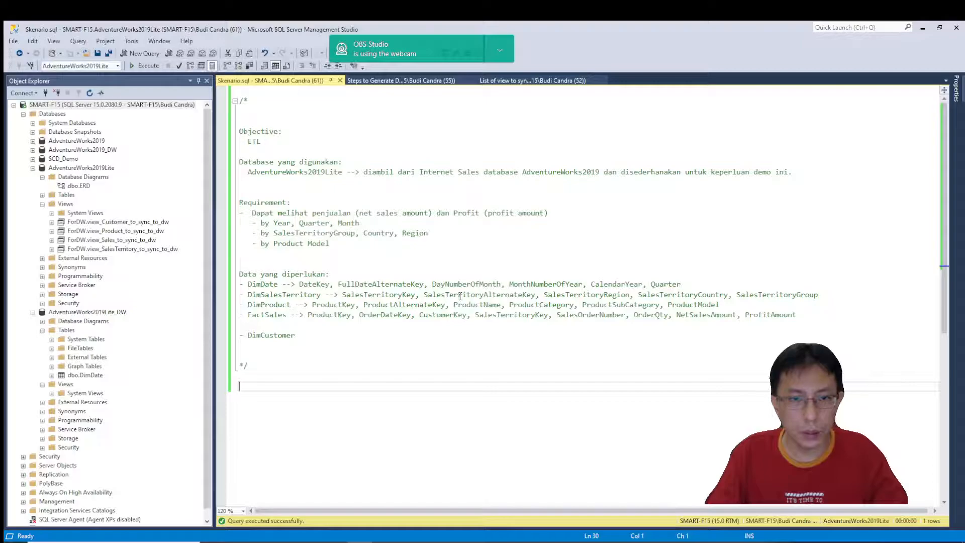
pyautogui.doubleClick(461, 296)
pyautogui.hotkey('ctrl', 'c')
pyautogui.hotkey('alt', 'Tab')
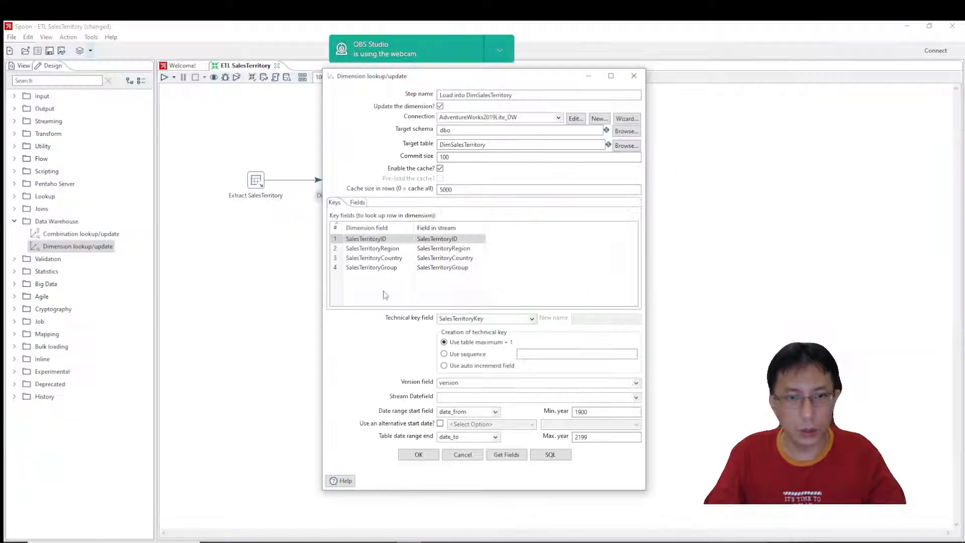
pyautogui.click(398, 239)
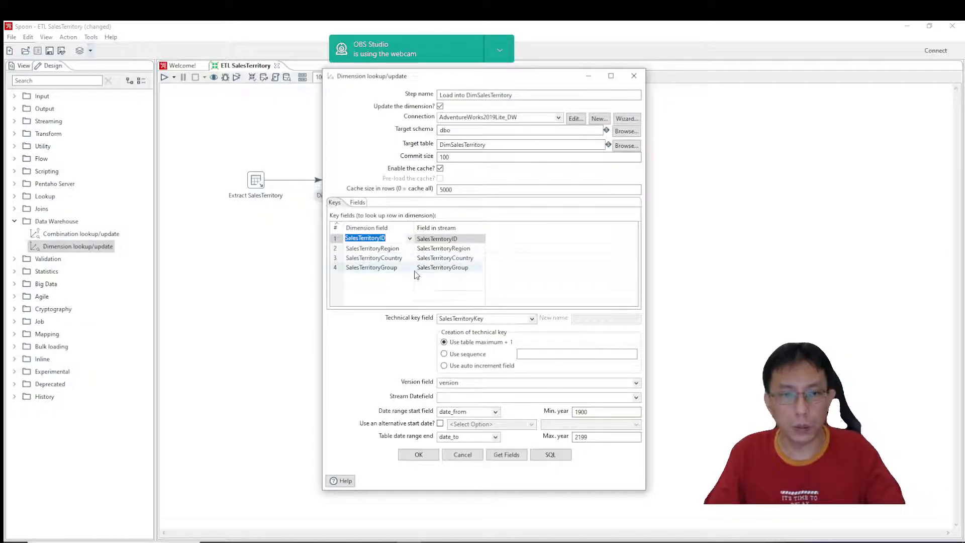
pyautogui.hotkey('ctrl', 'v')
pyautogui.moveTo(413, 222); pyautogui.dragTo(428, 222)
# Generate the SQL for the dimension table and execute it to create dbo.DimSalesTerritory with its indexes.
pyautogui.click(567, 456)
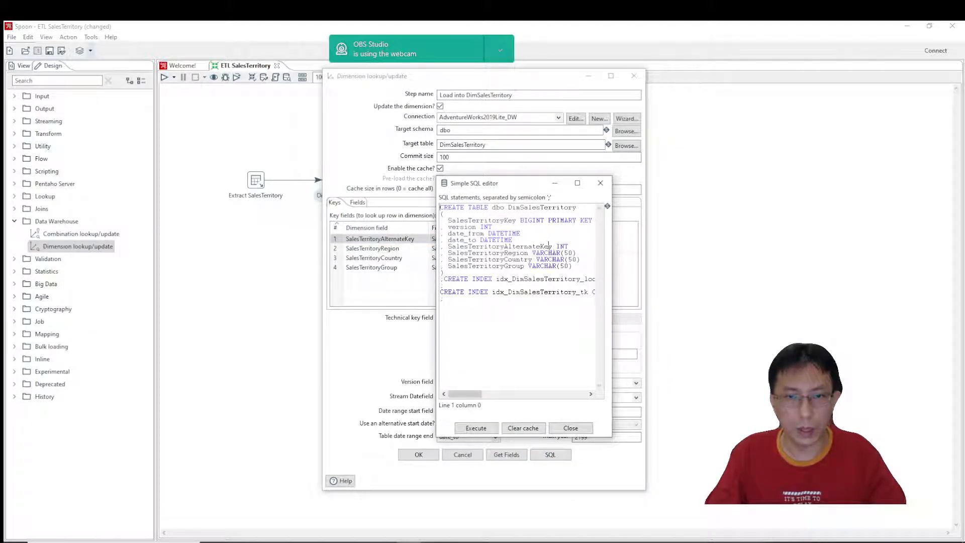
pyautogui.moveTo(550, 245); pyautogui.dragTo(474, 250)
pyautogui.click(549, 356)
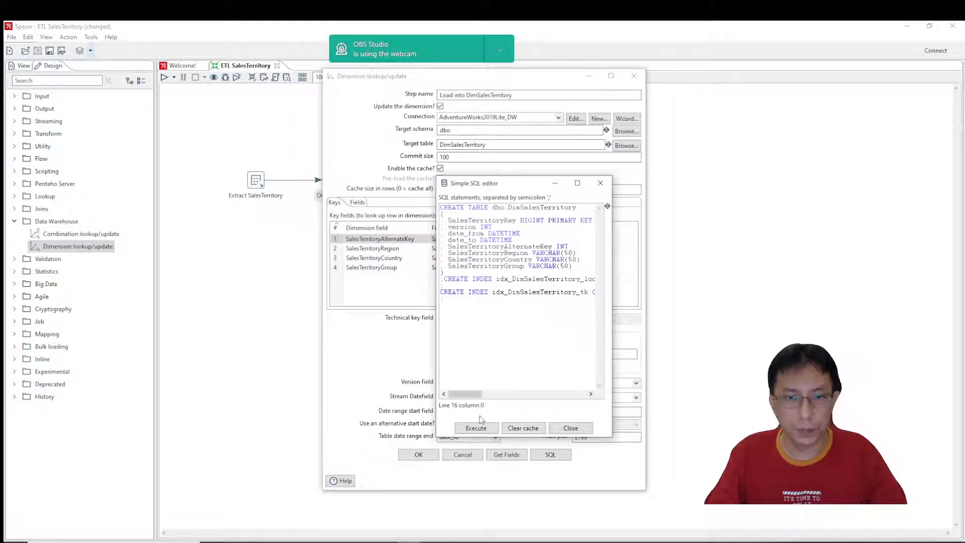
pyautogui.click(475, 429)
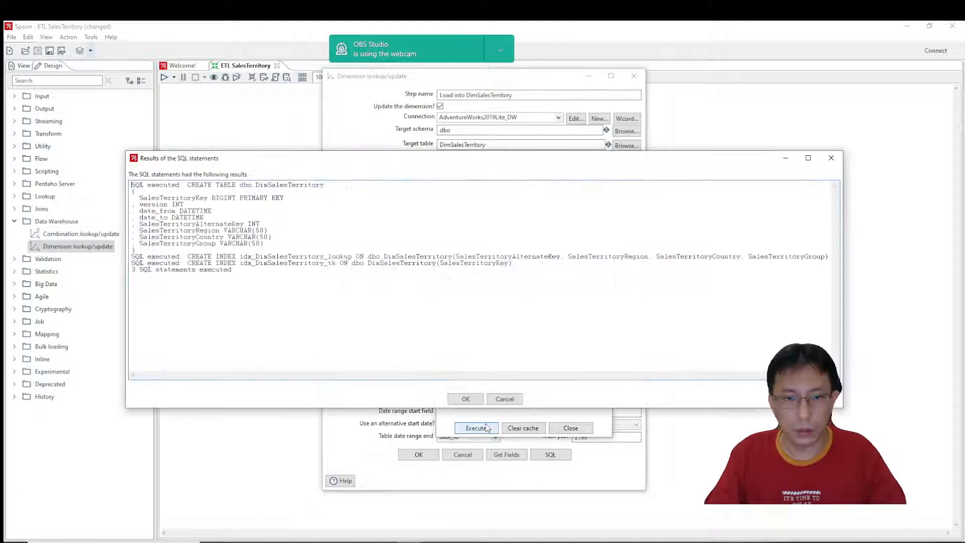
pyautogui.click(469, 398)
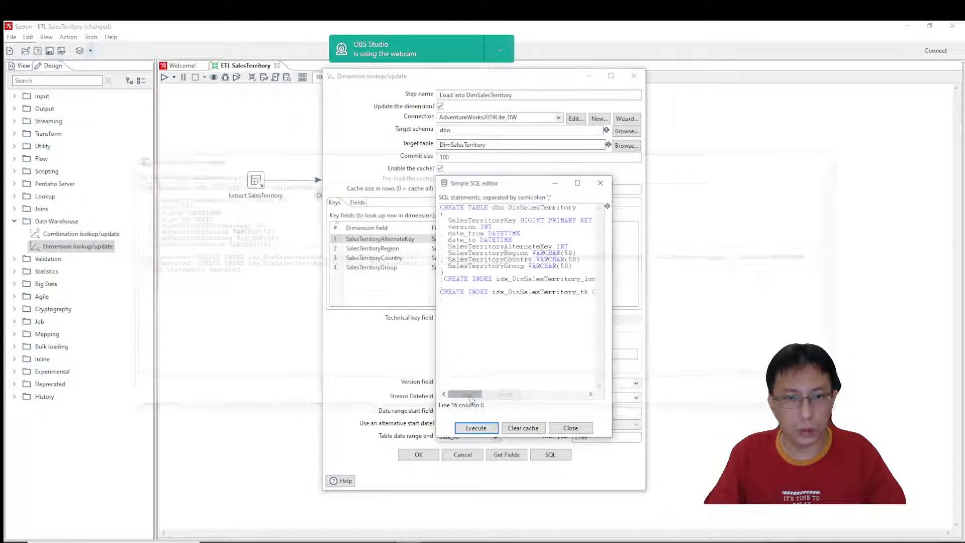
pyautogui.click(571, 428)
# Switch to SQL Server Management Studio and refresh the AdventureWorks2019Lite_DW tables to check for dbo.DimSalesTerritory.
pyautogui.hotkey('alt', 'Tab')
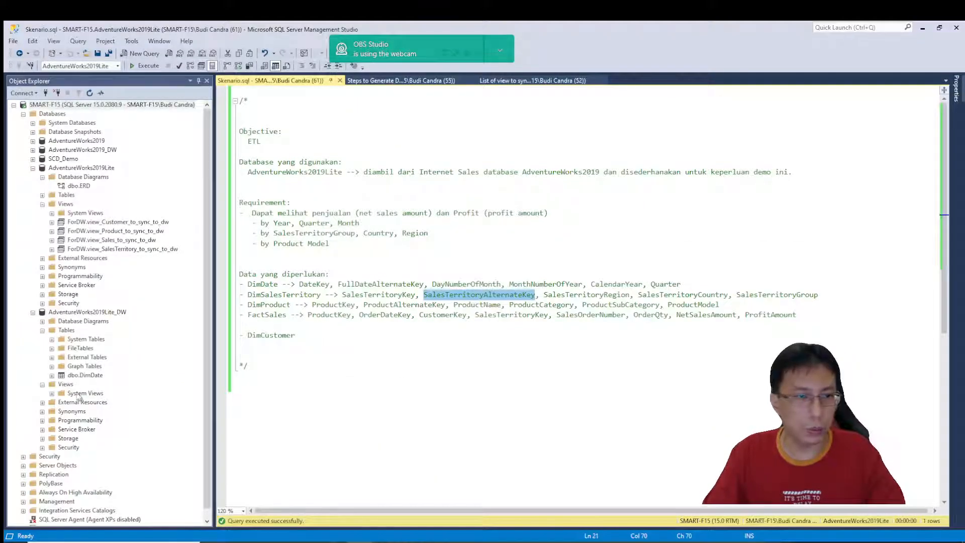
pyautogui.rightClick(78, 333)
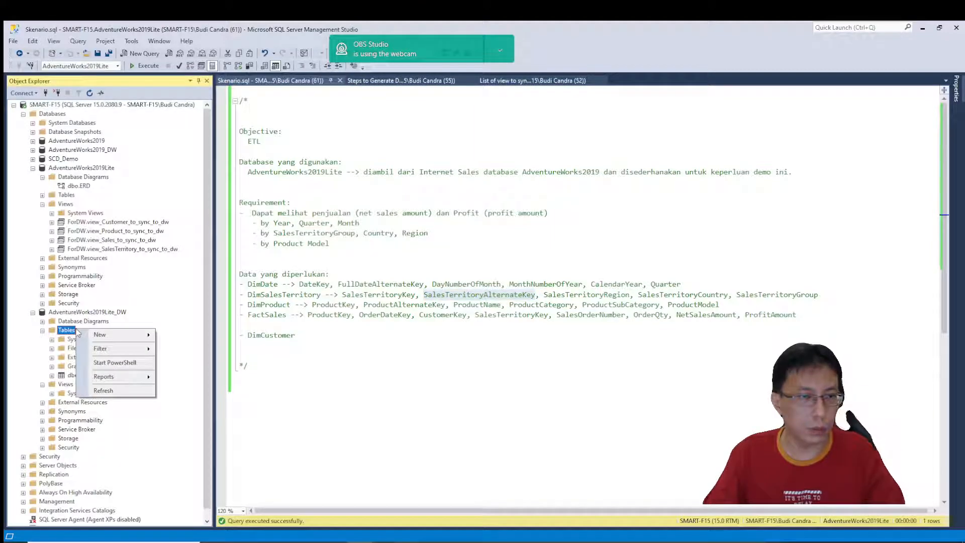
pyautogui.click(102, 392)
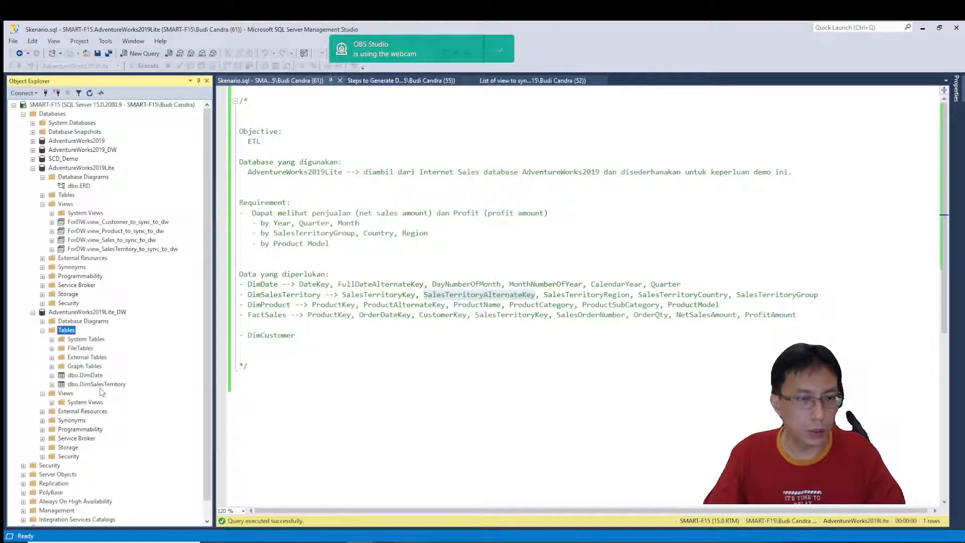
pyautogui.click(97, 384)
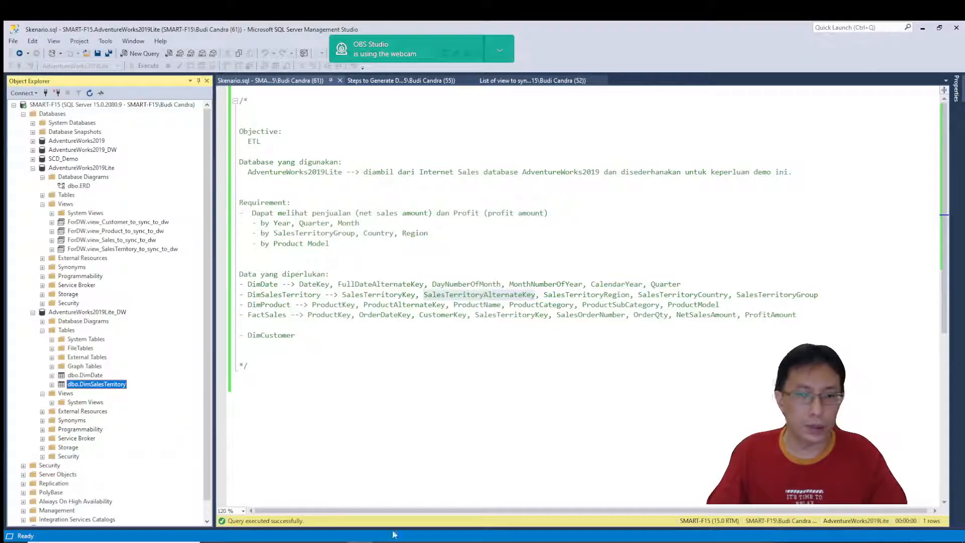
# Return to Spoon and try to fill the dimension step's lookup/update fields from the incoming stream.
pyautogui.hotkey('alt', 'Tab')
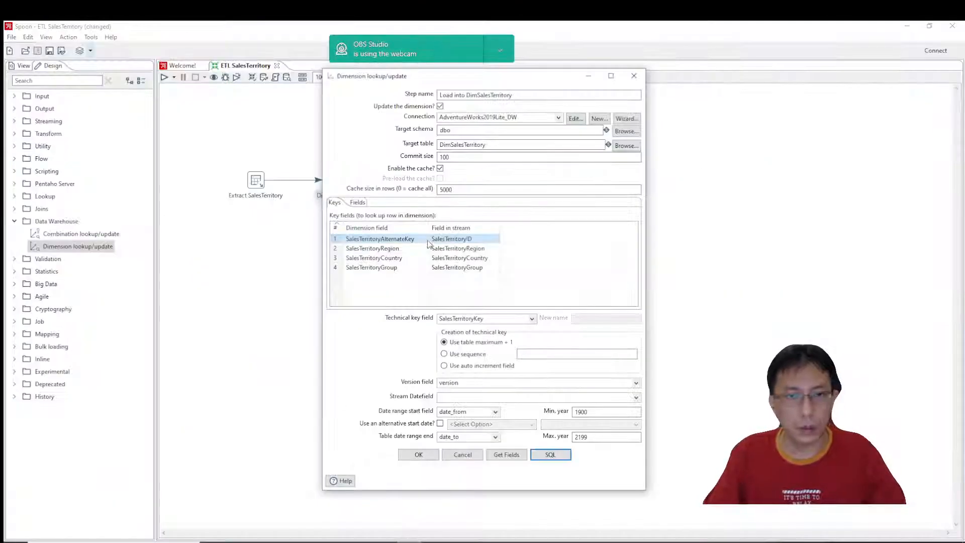
pyautogui.click(357, 202)
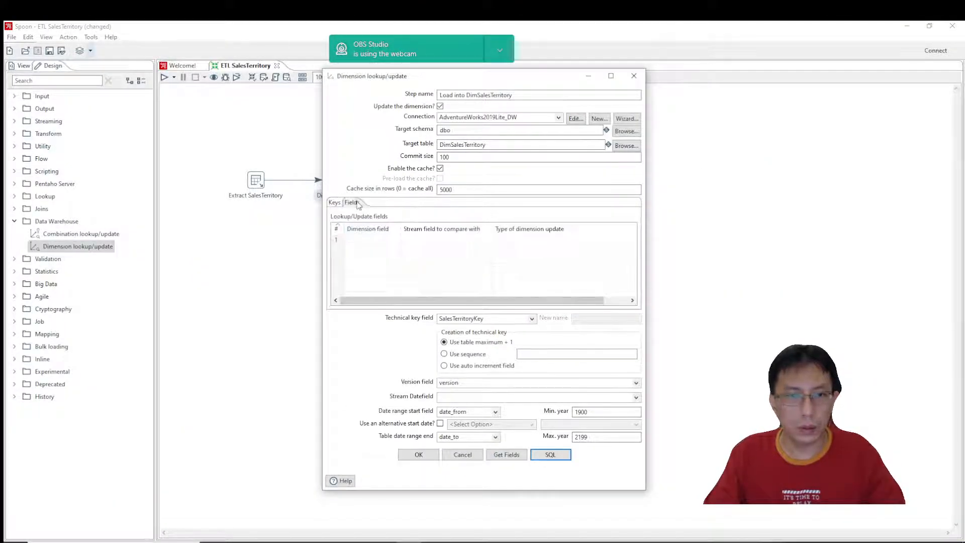
pyautogui.click(503, 455)
pyautogui.click(515, 455)
pyautogui.click(514, 455)
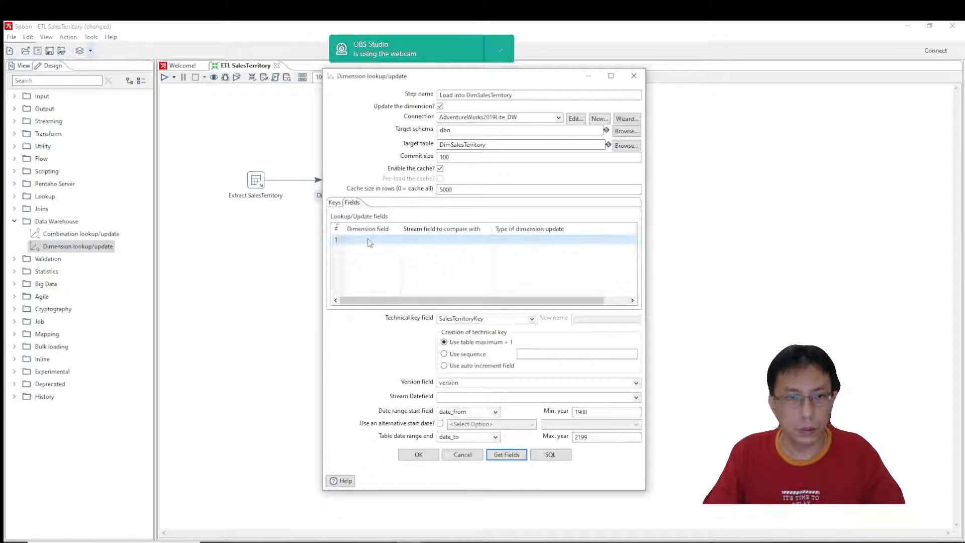
pyautogui.click(397, 241)
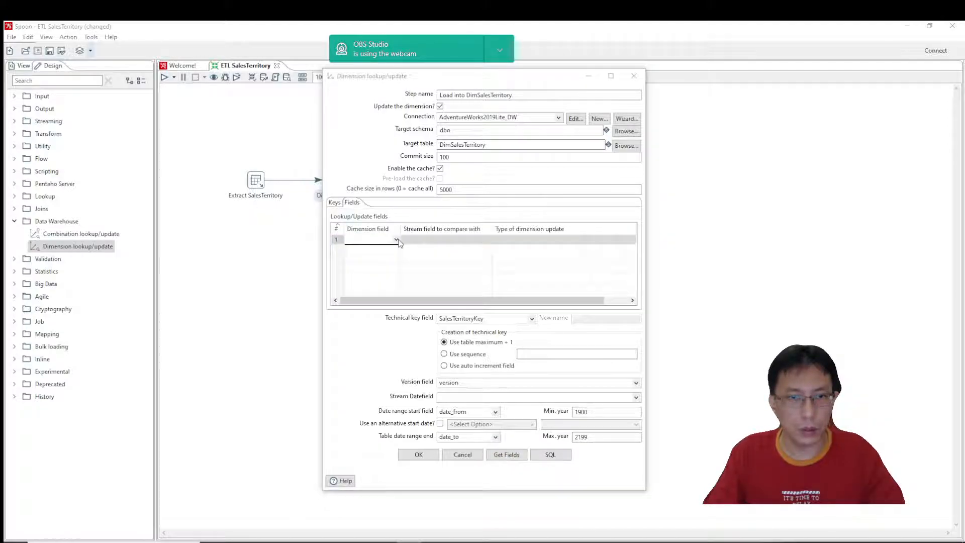
pyautogui.click(336, 203)
pyautogui.click(357, 204)
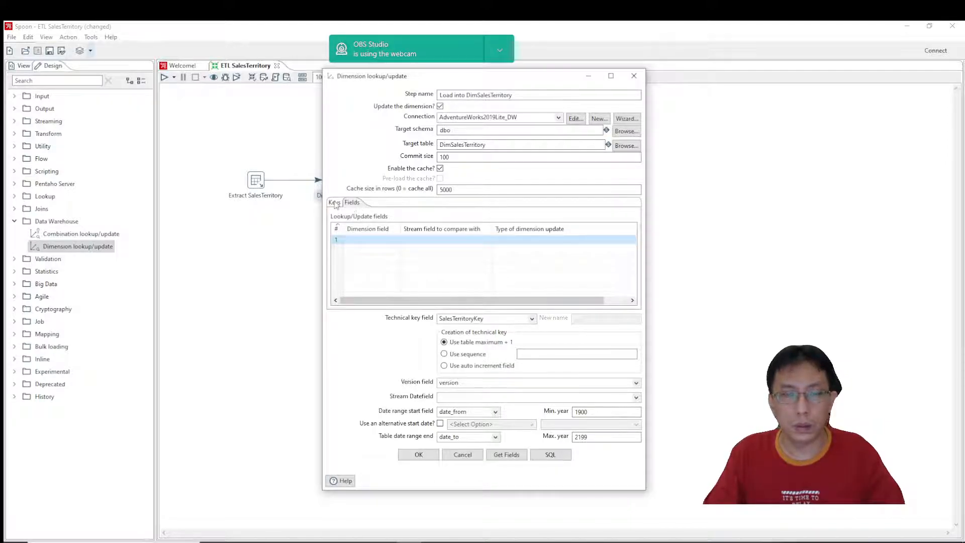
pyautogui.click(335, 203)
pyautogui.click(506, 455)
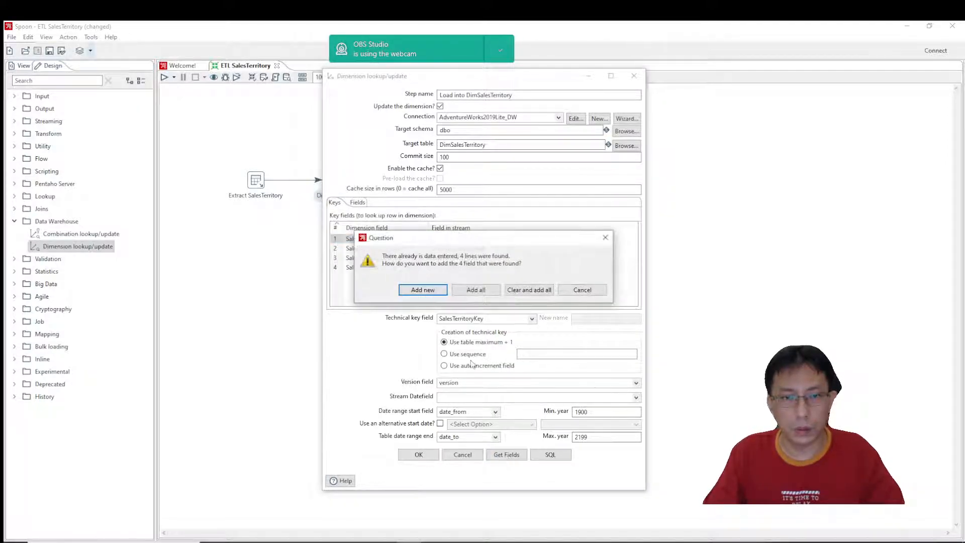
pyautogui.click(582, 290)
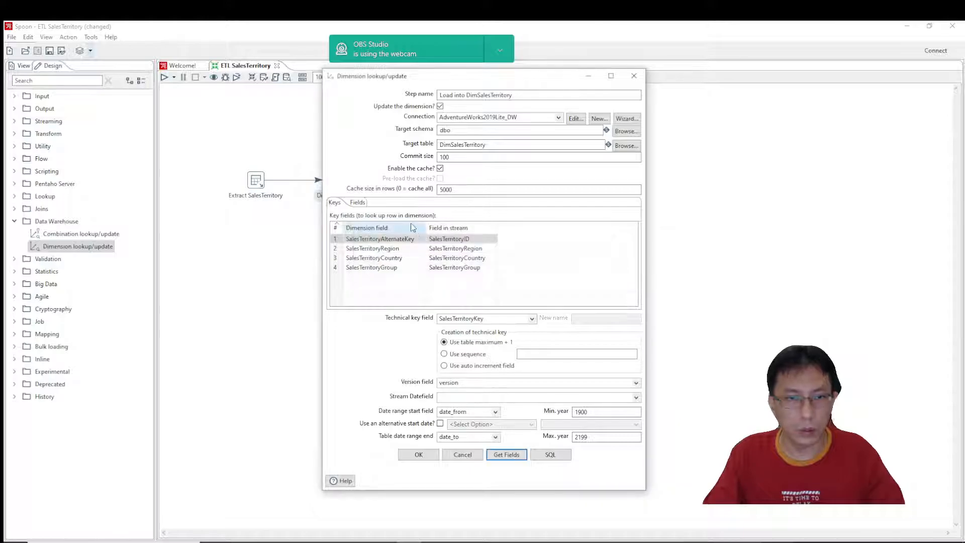
# Try again to retrieve the stream fields into the dimension step's lookup/update field list.
pyautogui.click(360, 204)
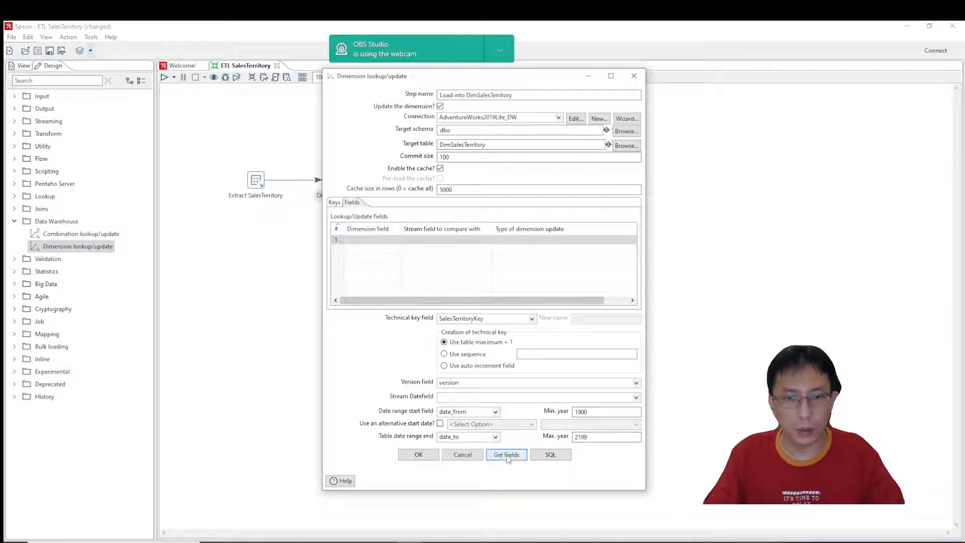
pyautogui.click(506, 455)
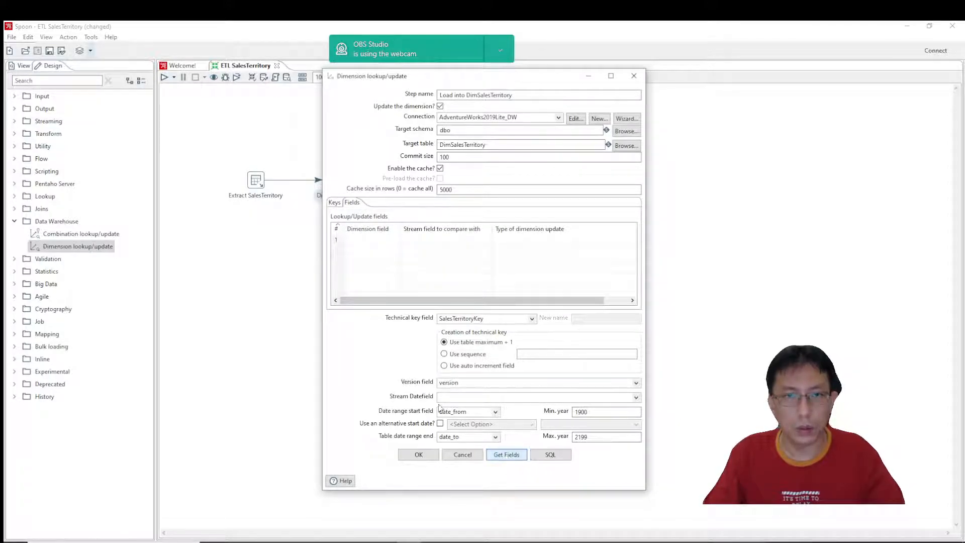
pyautogui.click(338, 229)
pyautogui.click(366, 229)
pyautogui.click(395, 259)
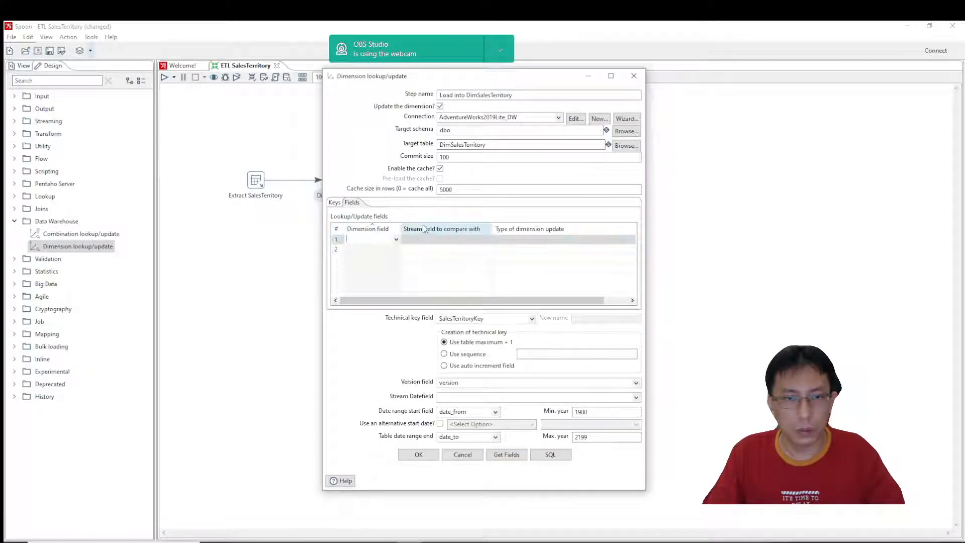
pyautogui.click(507, 455)
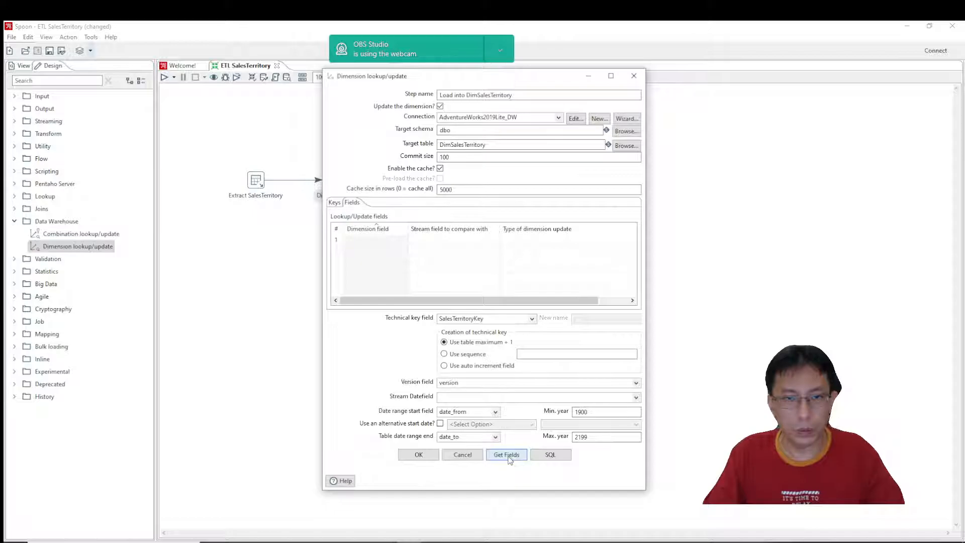
# Apply the dimension step's settings and run the transformation with the Pentaho local configuration, saving the pending changes.
pyautogui.click(425, 455)
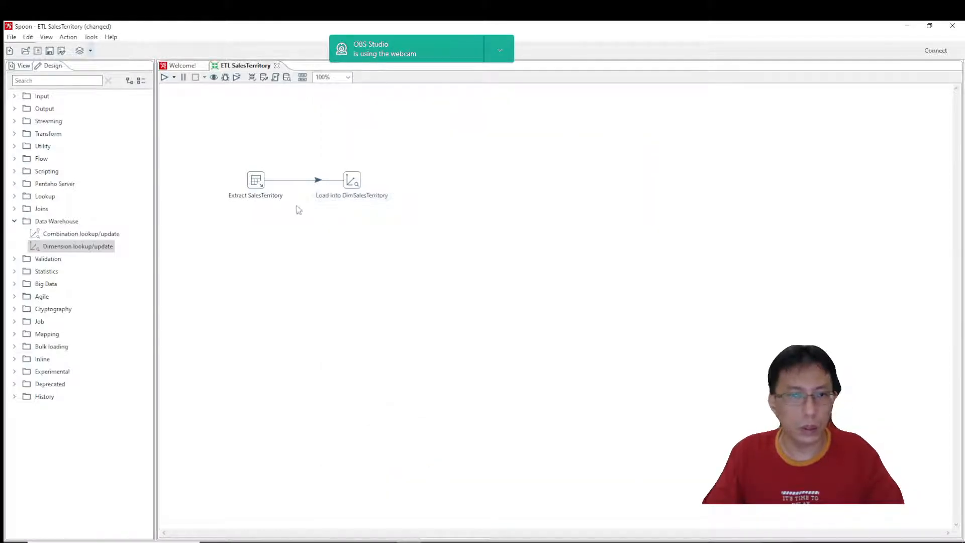
pyautogui.click(164, 77)
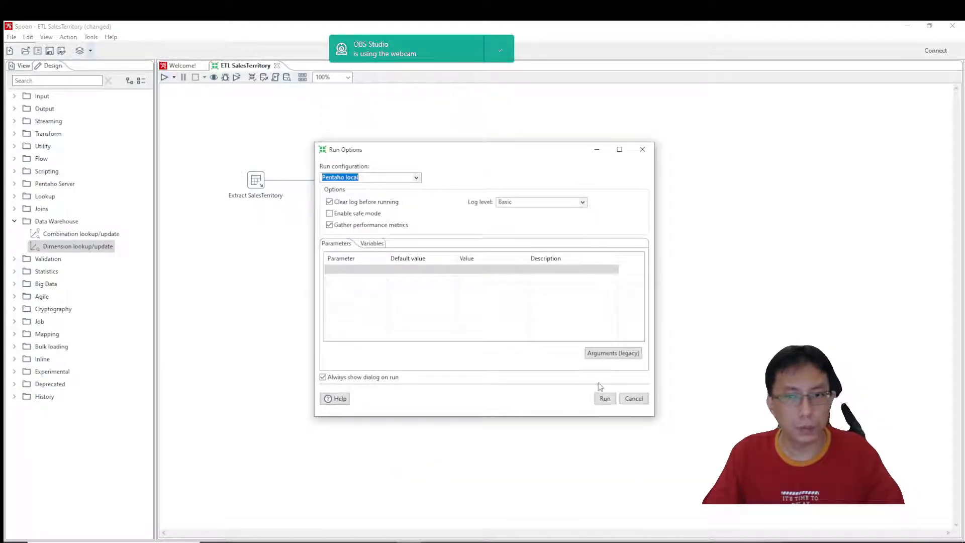
pyautogui.click(605, 399)
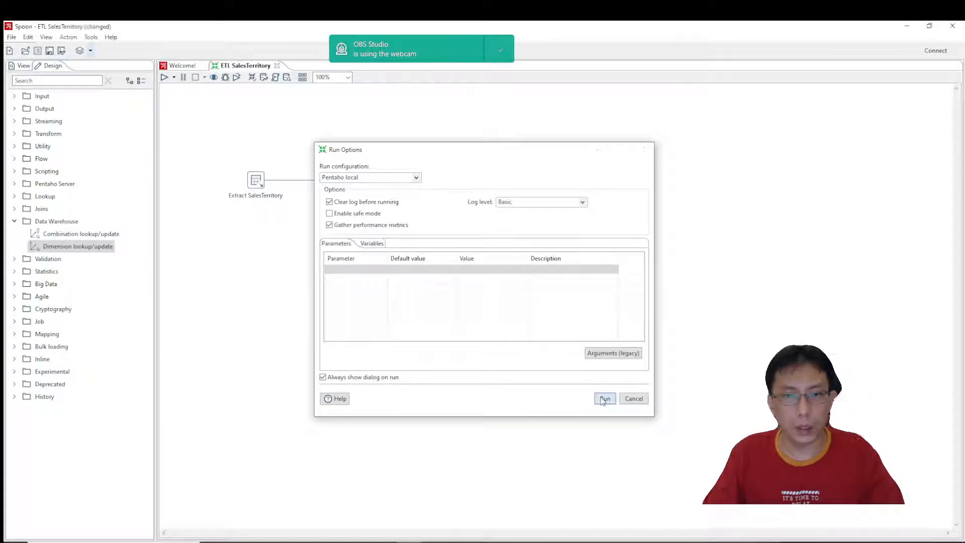
pyautogui.click(539, 295)
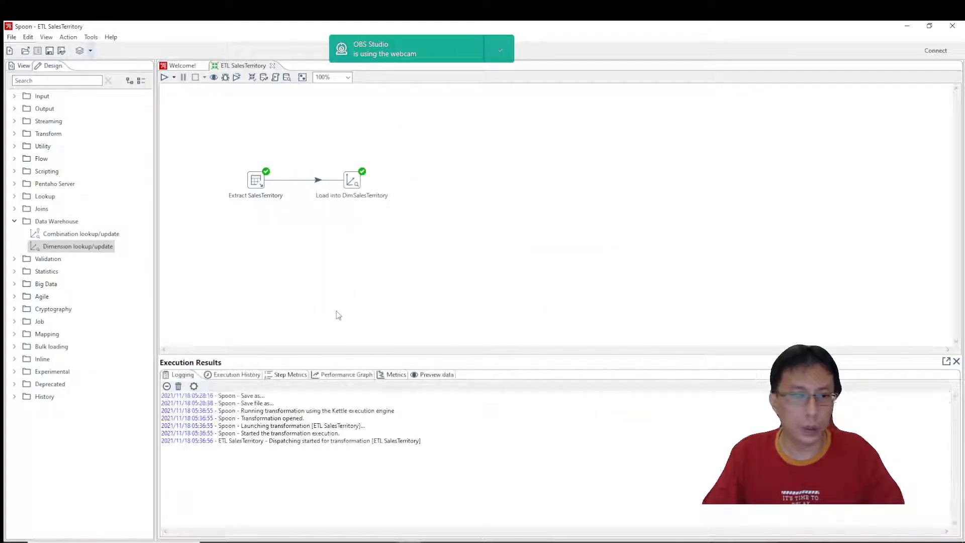
# Reopen the Load into DimSalesTerritory step and try to retrieve the stream fields into its lookup/update fields, checking the available dimension fields.
pyautogui.doubleClick(352, 182)
pyautogui.click(352, 202)
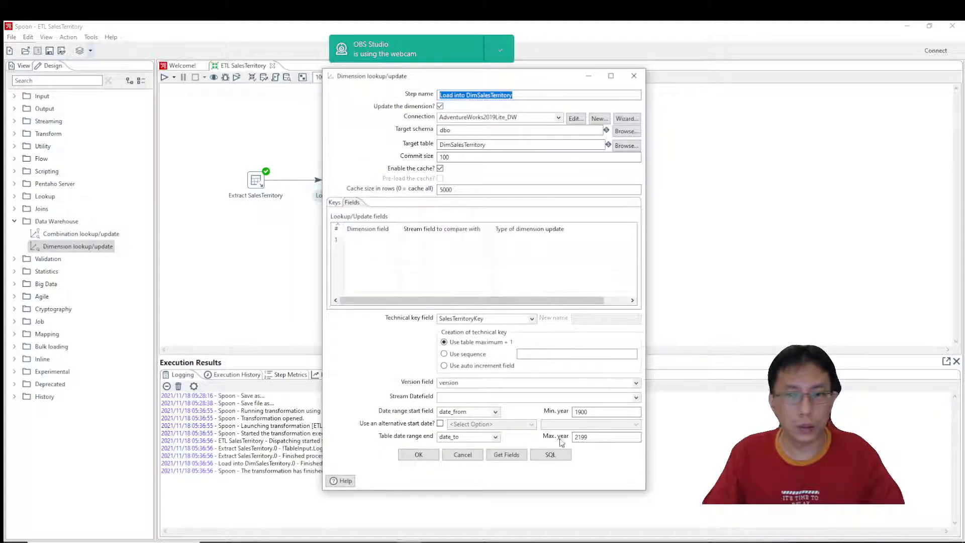
pyautogui.click(506, 455)
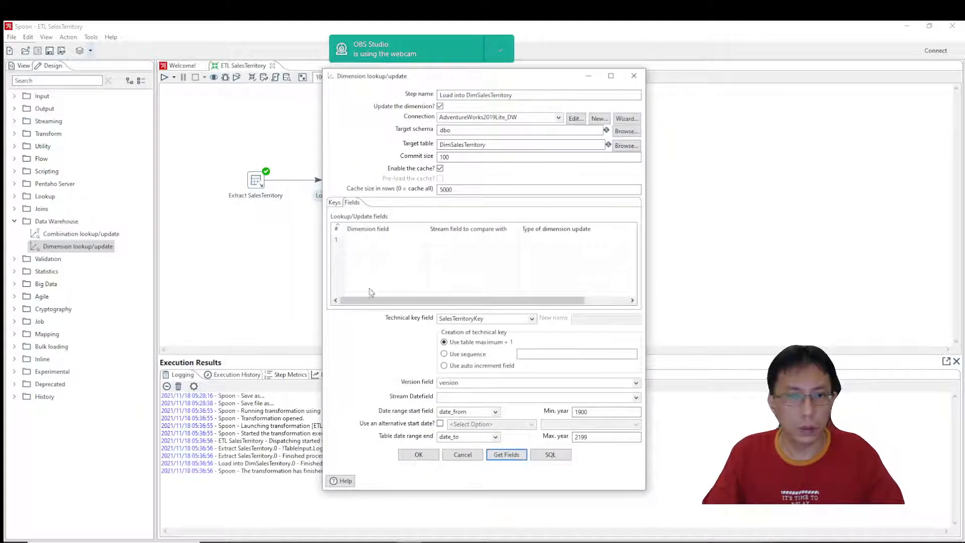
pyautogui.click(414, 240)
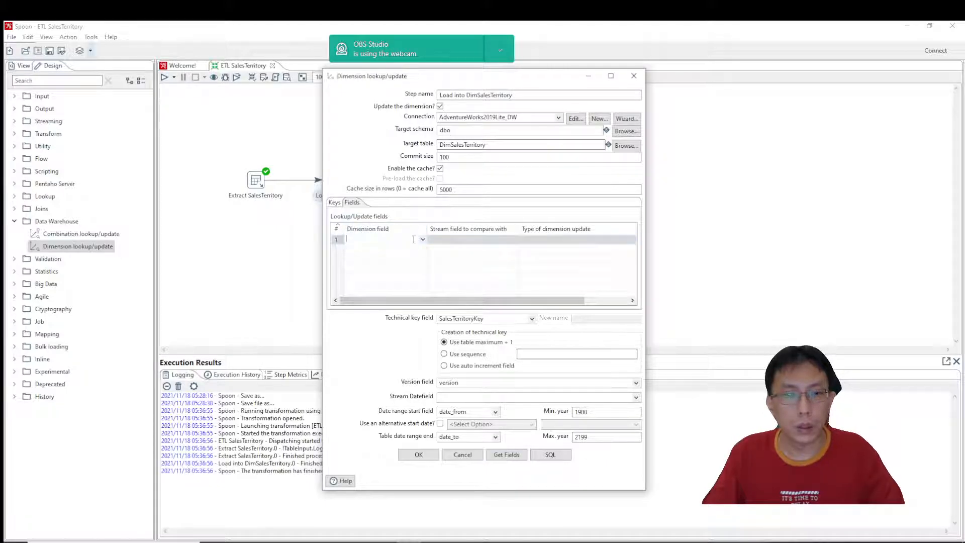
pyautogui.click(423, 241)
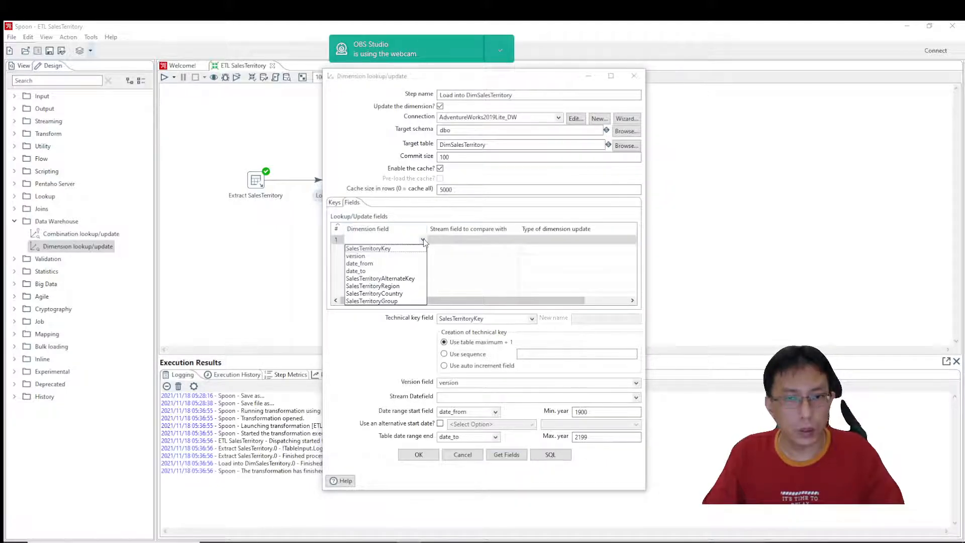
pyautogui.click(471, 261)
pyautogui.click(471, 260)
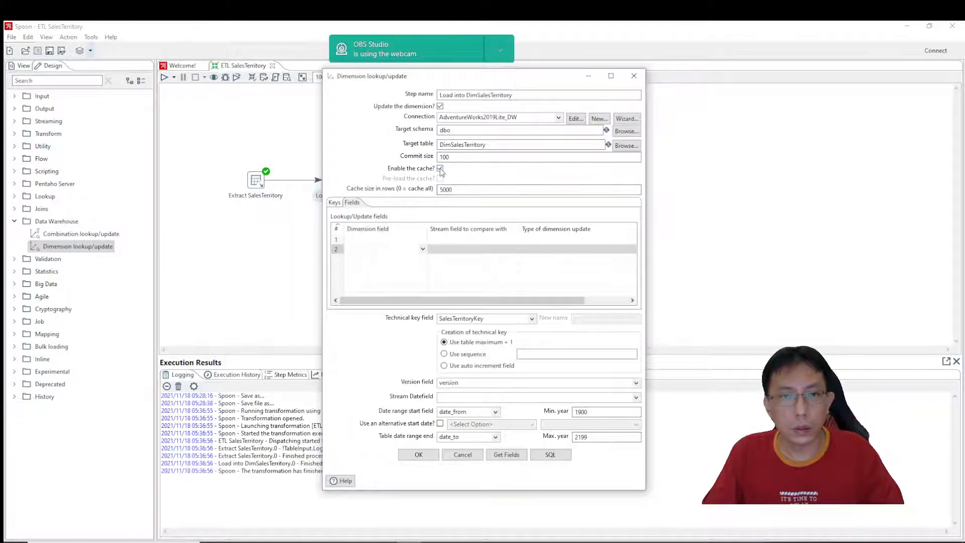
# Disable the dimension step's cache, retry retrieving the lookup/update fields, and check the key field mappings.
pyautogui.click(441, 169)
pyautogui.click(475, 257)
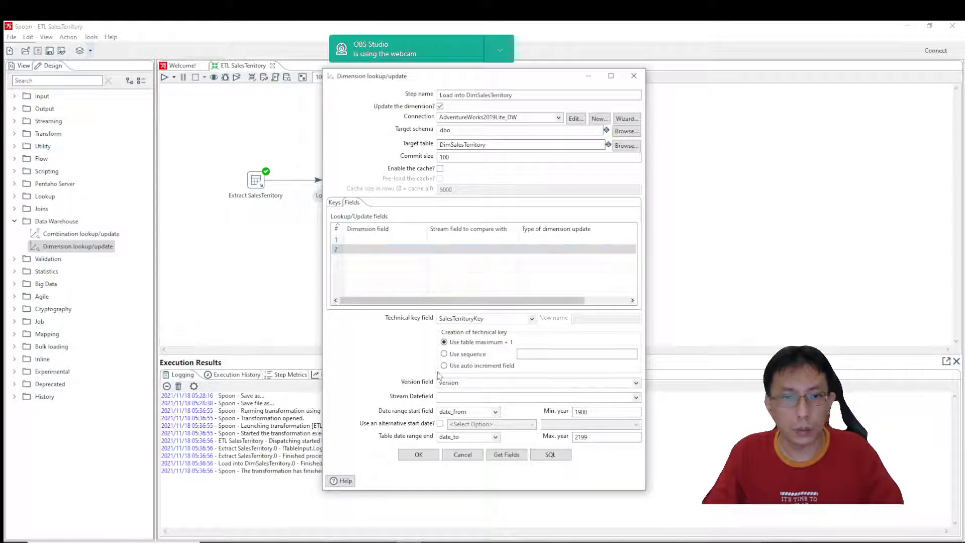
pyautogui.click(509, 456)
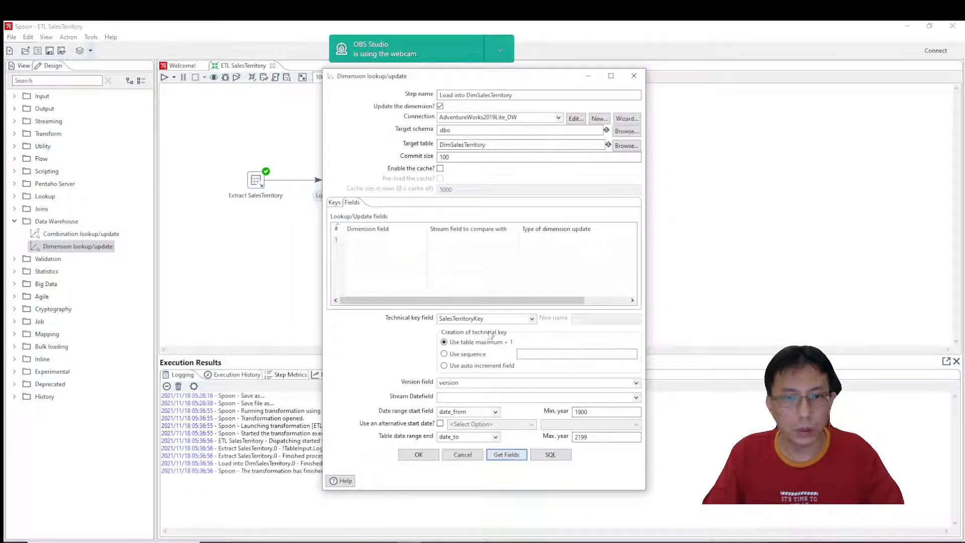
pyautogui.click(386, 239)
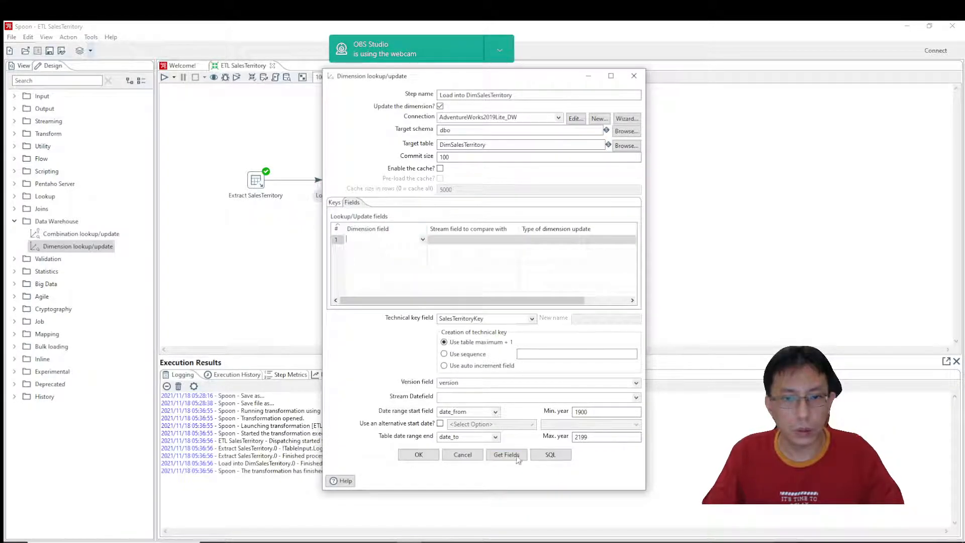
pyautogui.click(341, 204)
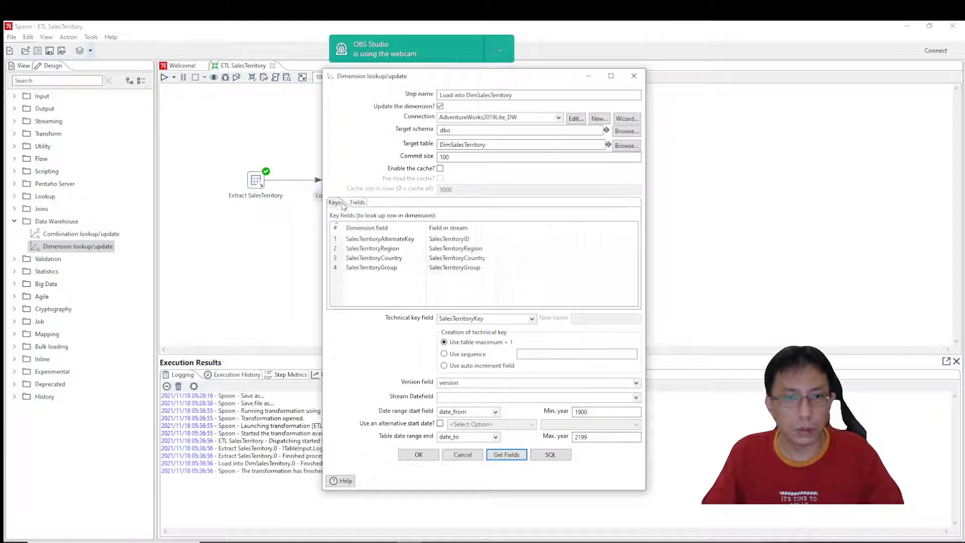
pyautogui.click(390, 241)
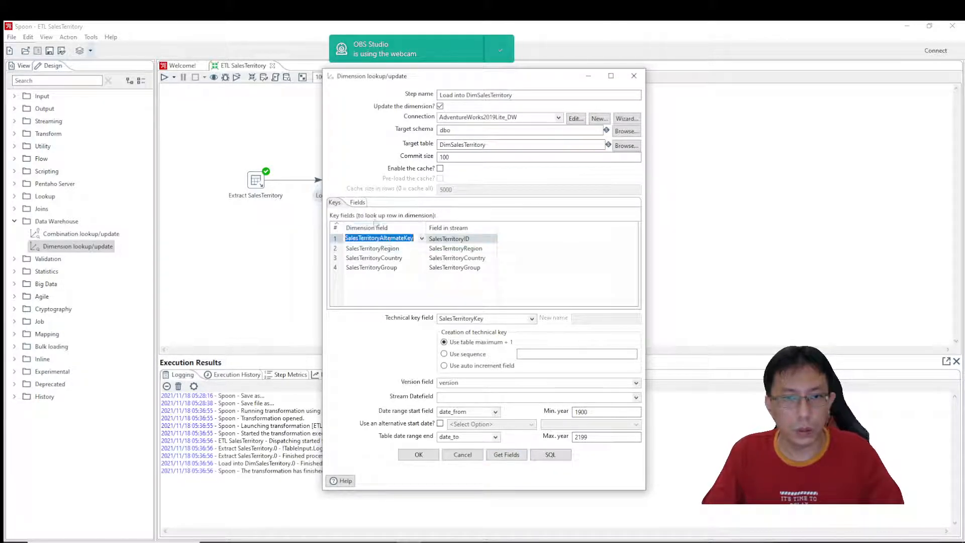
pyautogui.click(358, 202)
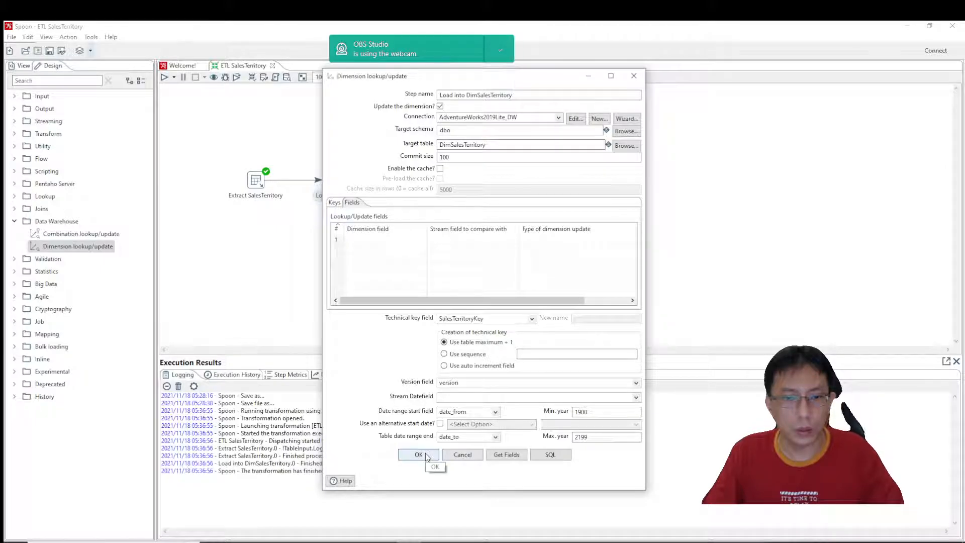
# Apply the dimension step's settings and rerun the transformation, saving the pending changes.
pyautogui.click(419, 455)
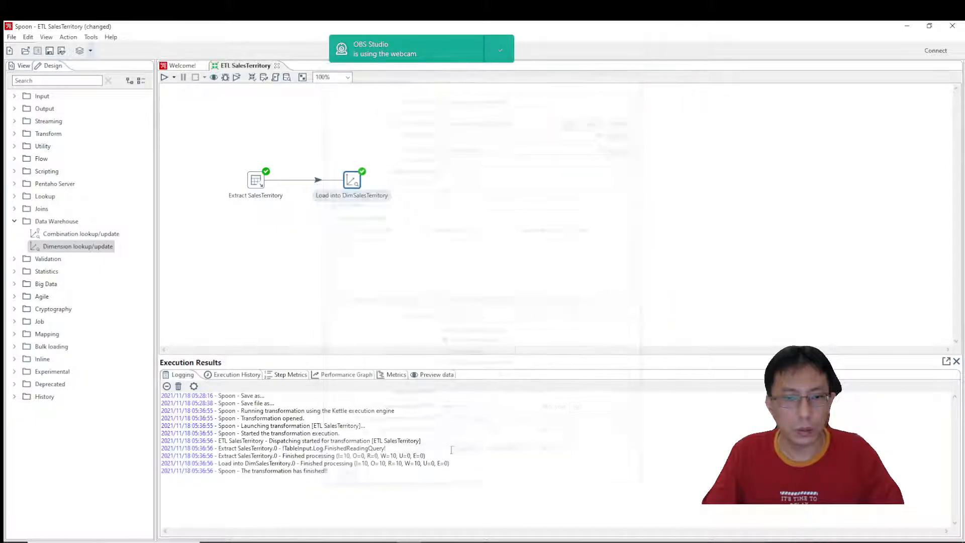
pyautogui.click(164, 78)
pyautogui.click(605, 399)
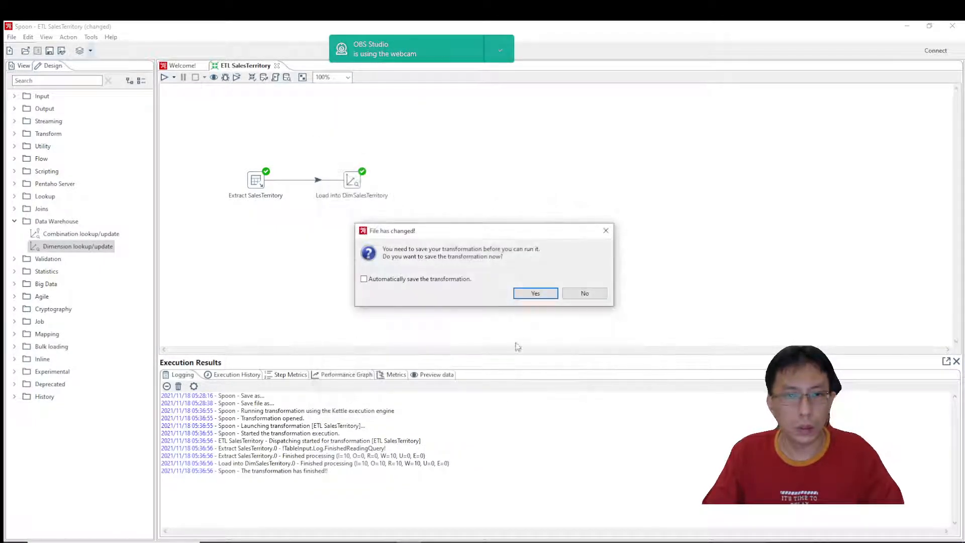
pyautogui.click(531, 295)
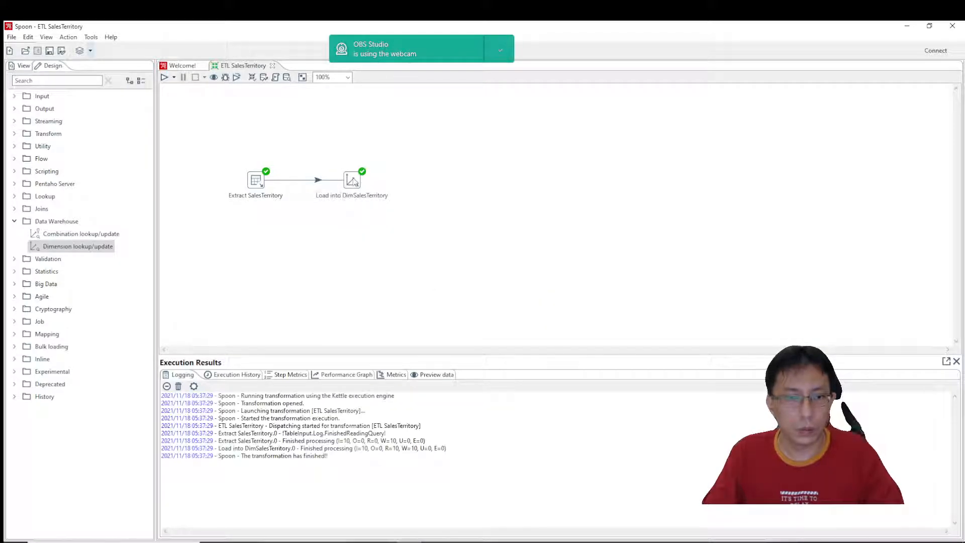
# Reopen the Load into DimSalesTerritory step, try retrieving its lookup/update fields once more, and compare them with the key fields.
pyautogui.doubleClick(354, 181)
pyautogui.click(358, 203)
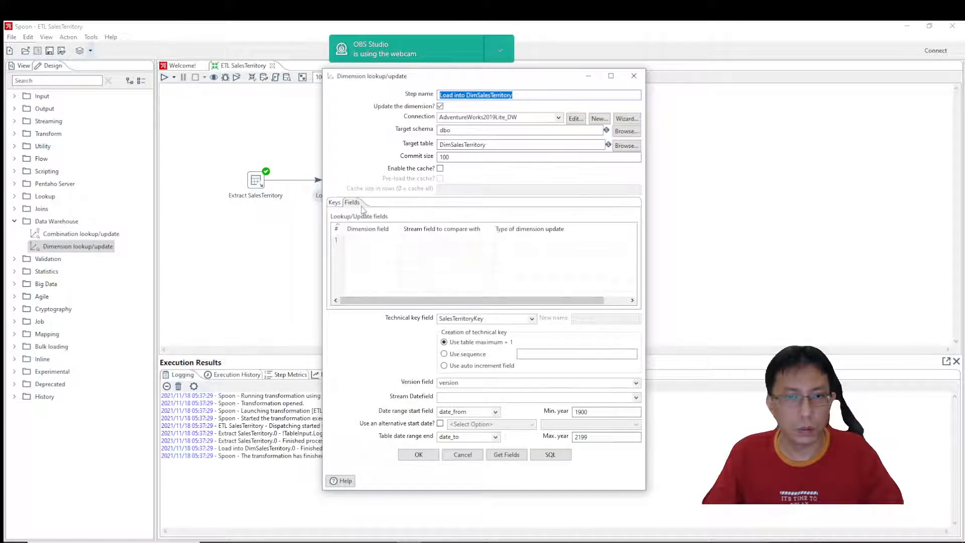
pyautogui.click(506, 455)
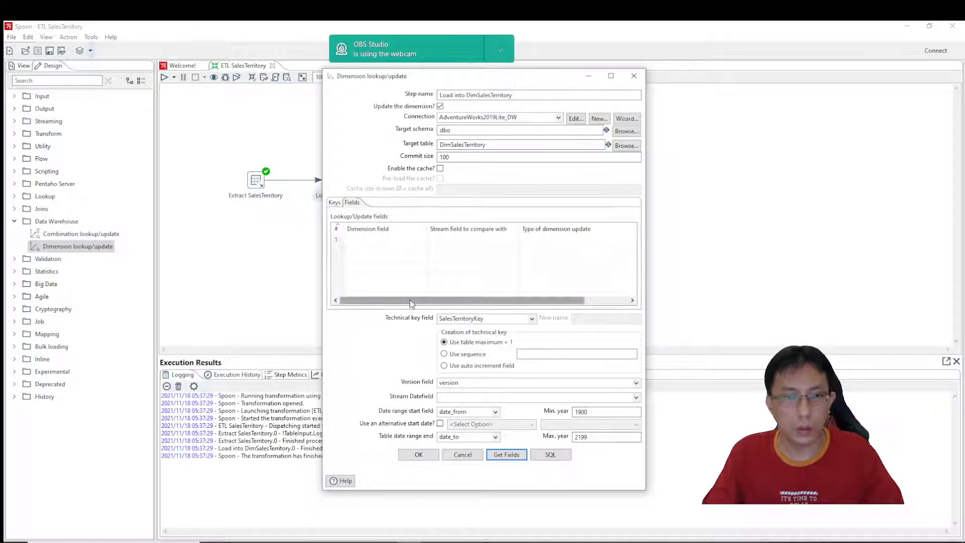
pyautogui.click(415, 240)
pyautogui.click(423, 240)
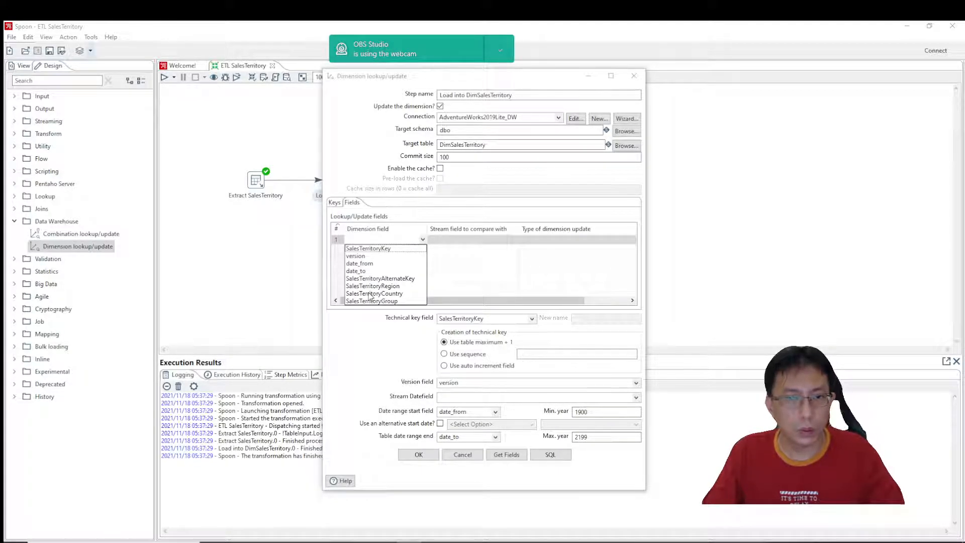
pyautogui.click(335, 203)
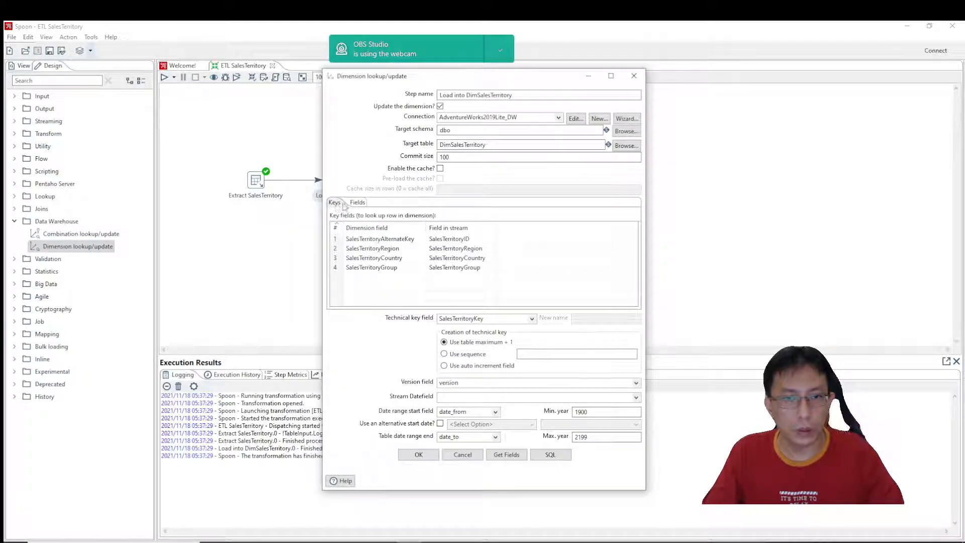
pyautogui.click(360, 203)
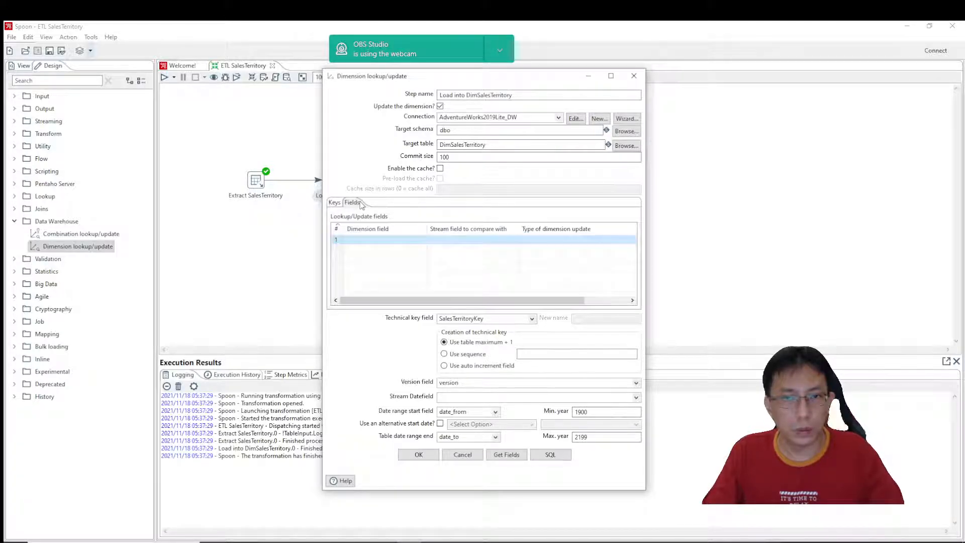
# Add SalesTerritoryRegion, SalesTerritoryCountry and SalesTerritoryGroup as stream fields to compare with in three lookup/update rows.
pyautogui.click(423, 241)
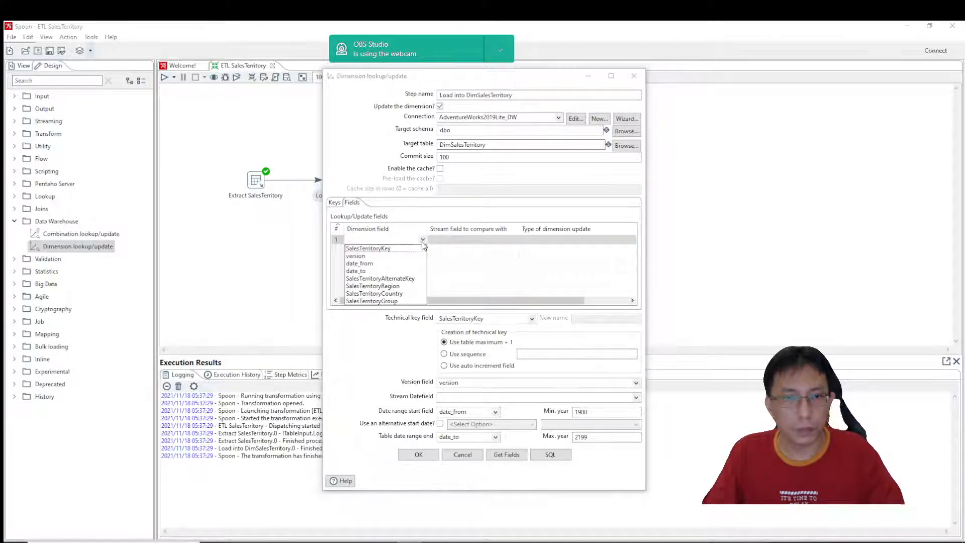
pyautogui.click(364, 286)
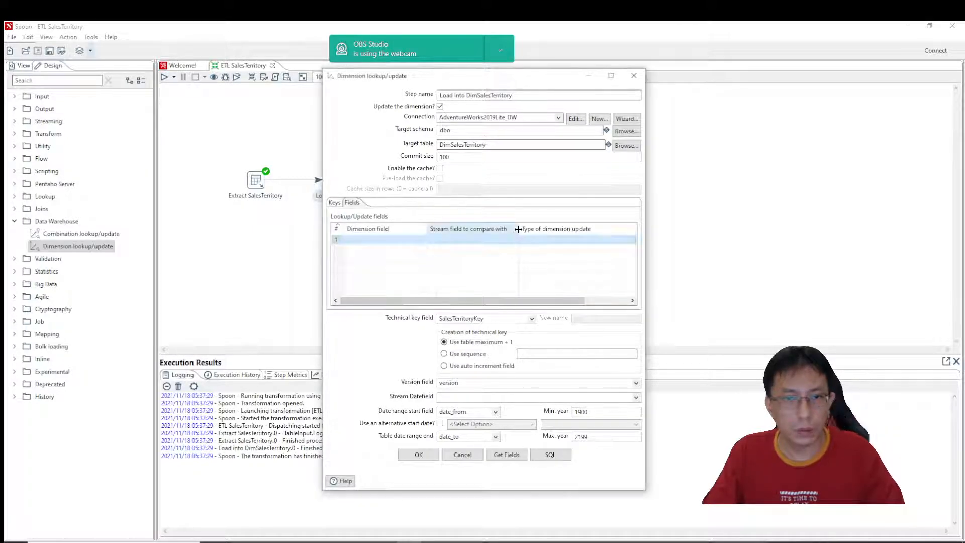
pyautogui.click(515, 240)
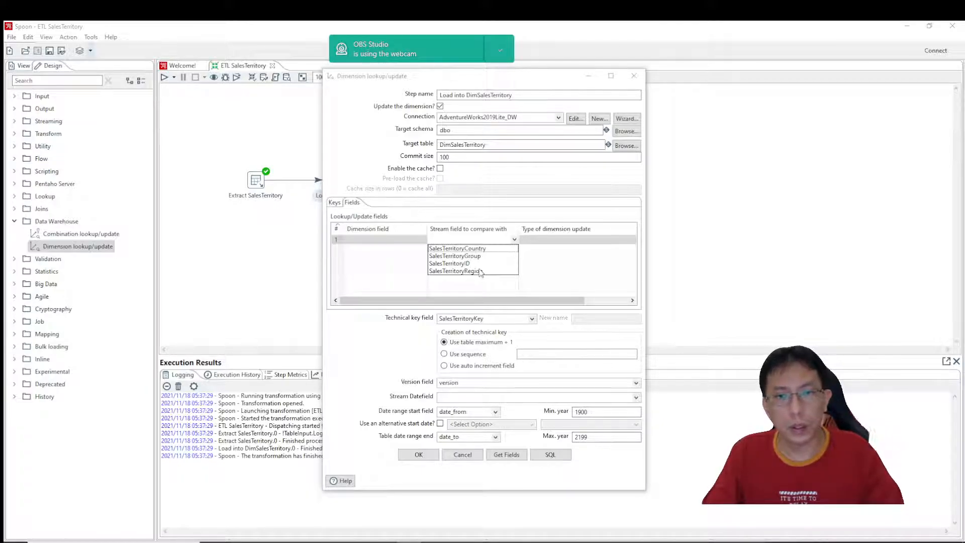
pyautogui.click(480, 272)
pyautogui.click(480, 271)
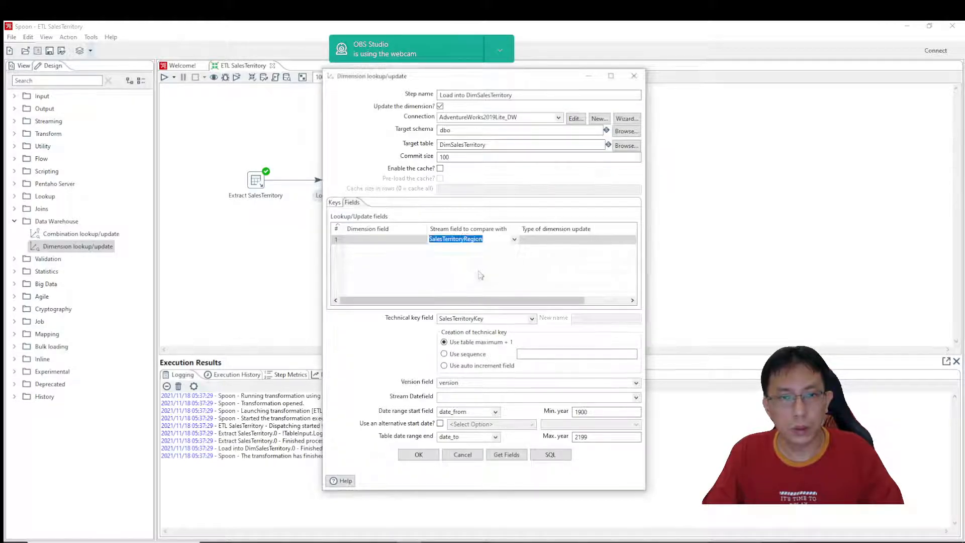
pyautogui.click(511, 250)
pyautogui.click(514, 250)
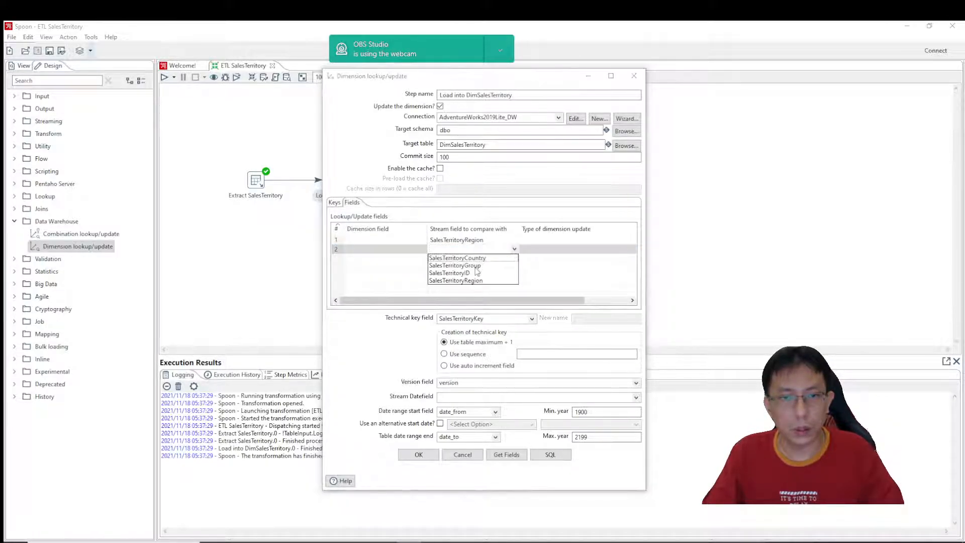
pyautogui.click(515, 261)
pyautogui.click(515, 260)
pyautogui.click(515, 260)
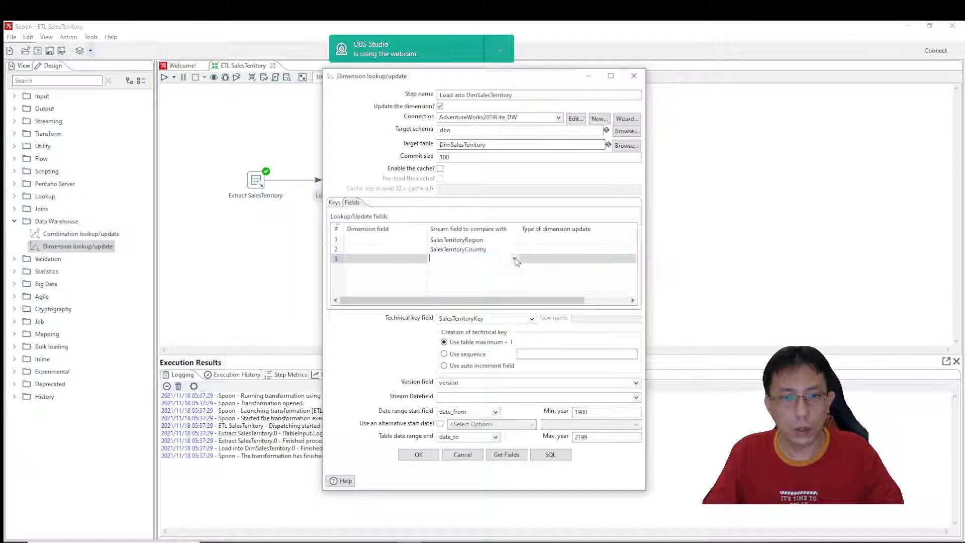
pyautogui.click(514, 259)
pyautogui.click(476, 275)
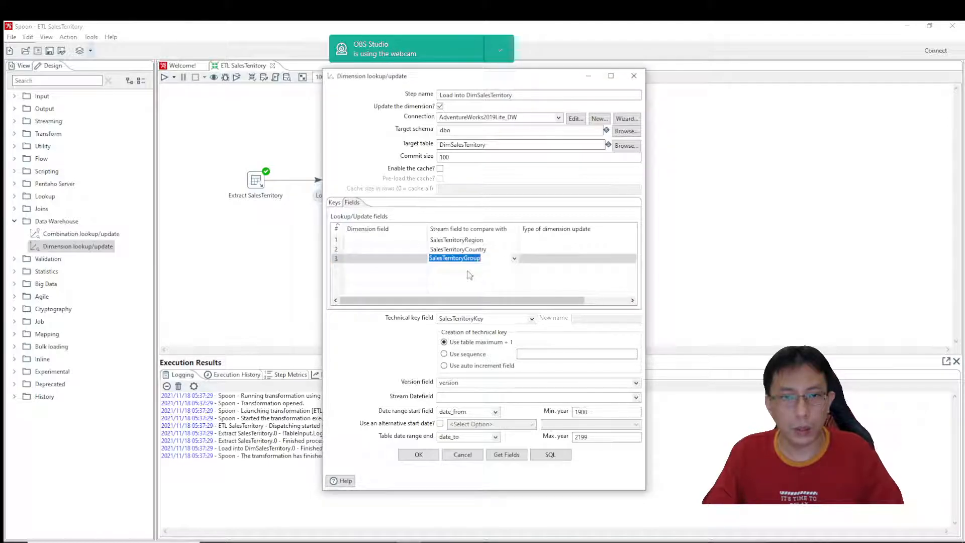
# Map the three stream fields to the matching dimension fields SalesTerritoryRegion, SalesTerritoryCountry and SalesTerritoryGroup.
pyautogui.click(401, 240)
pyautogui.click(423, 241)
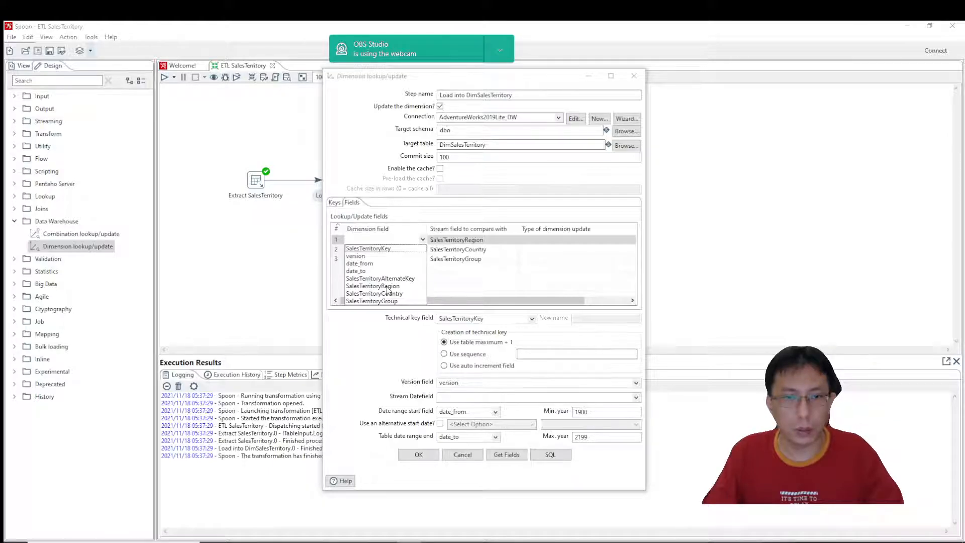
pyautogui.click(388, 286)
pyautogui.click(410, 249)
pyautogui.click(423, 250)
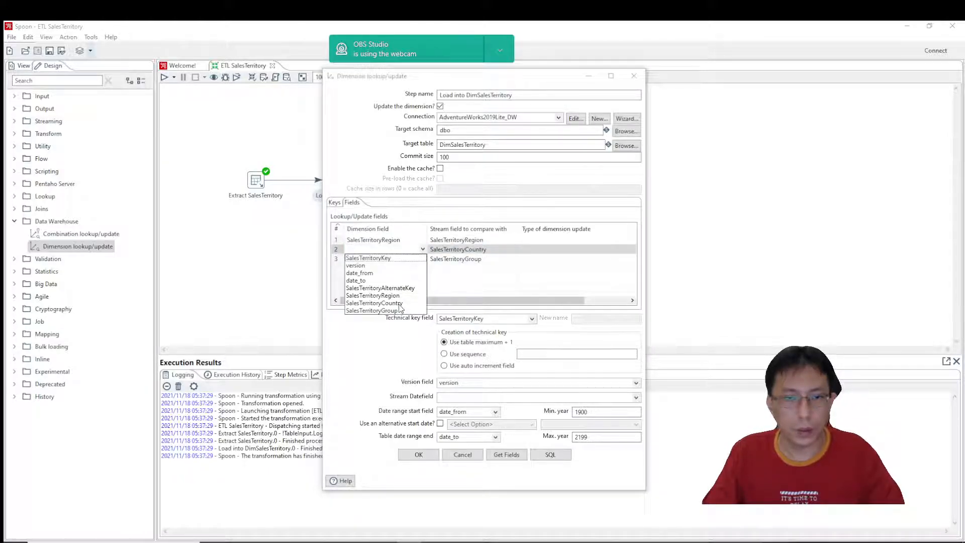
pyautogui.click(400, 303)
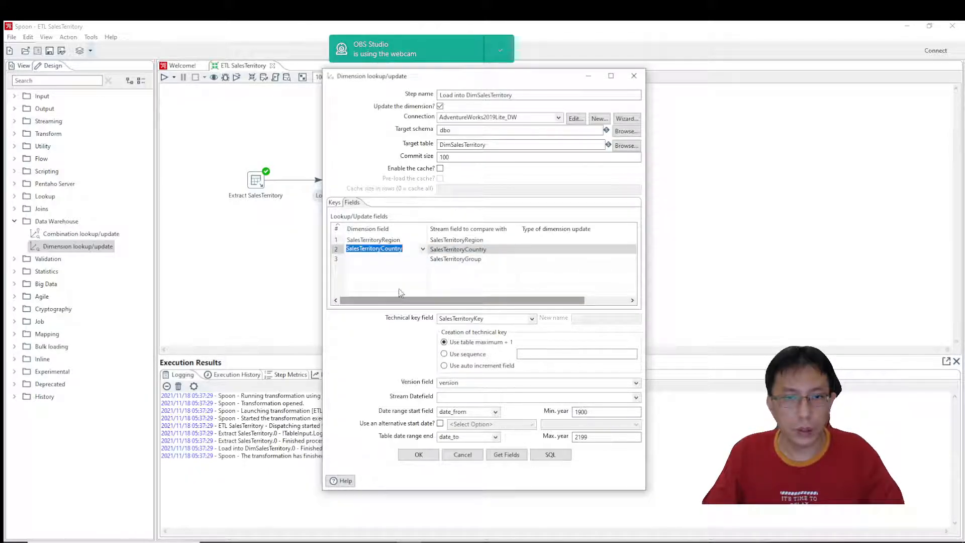
pyautogui.click(410, 259)
pyautogui.click(423, 259)
pyautogui.click(394, 321)
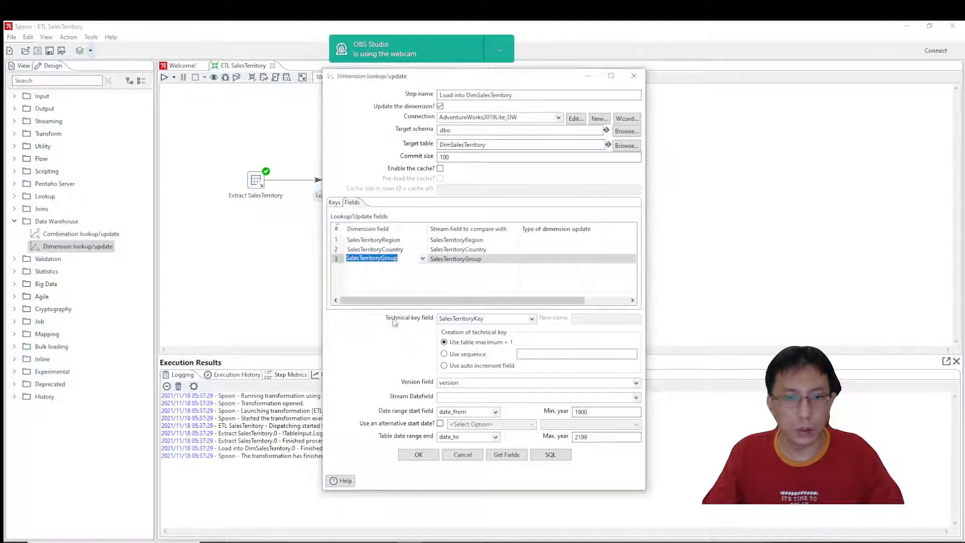
# Try the Insert and Punch through update types for SalesTerritoryRegion, and set its type of dimension update to Update.
pyautogui.click(578, 240)
pyautogui.click(633, 241)
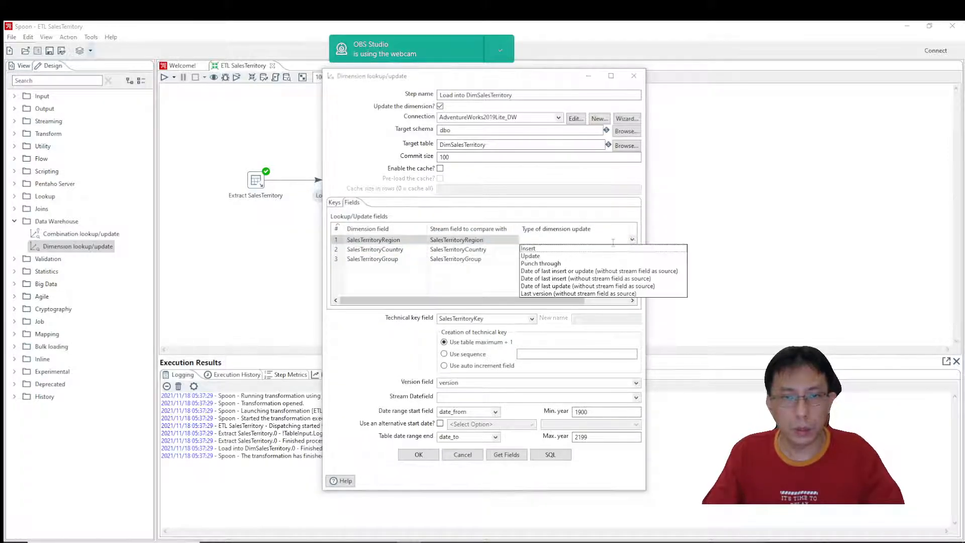
pyautogui.click(529, 248)
pyautogui.click(632, 240)
pyautogui.click(546, 257)
pyautogui.click(633, 241)
pyautogui.click(541, 264)
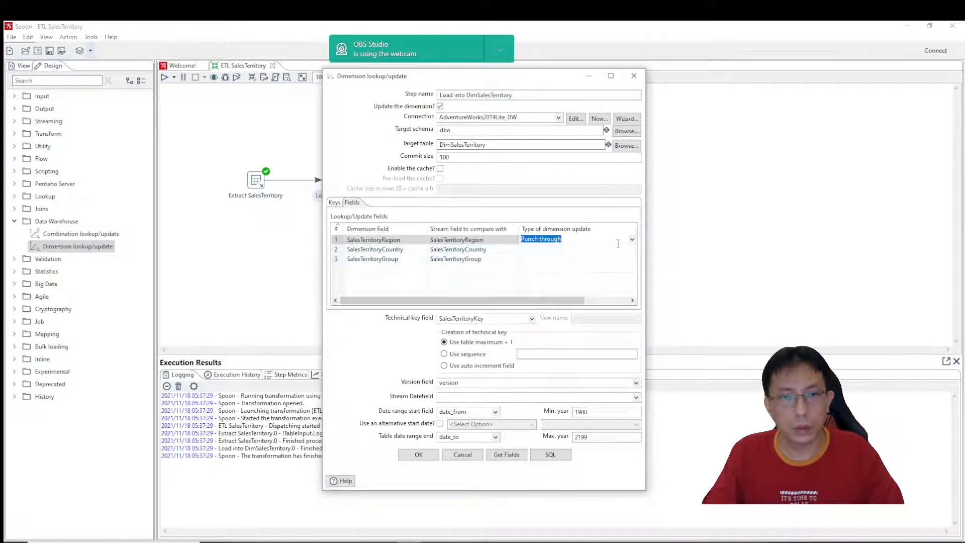
pyautogui.click(633, 240)
pyautogui.click(546, 257)
# Set the type of dimension update for SalesTerritoryCountry to Update.
pyautogui.click(633, 250)
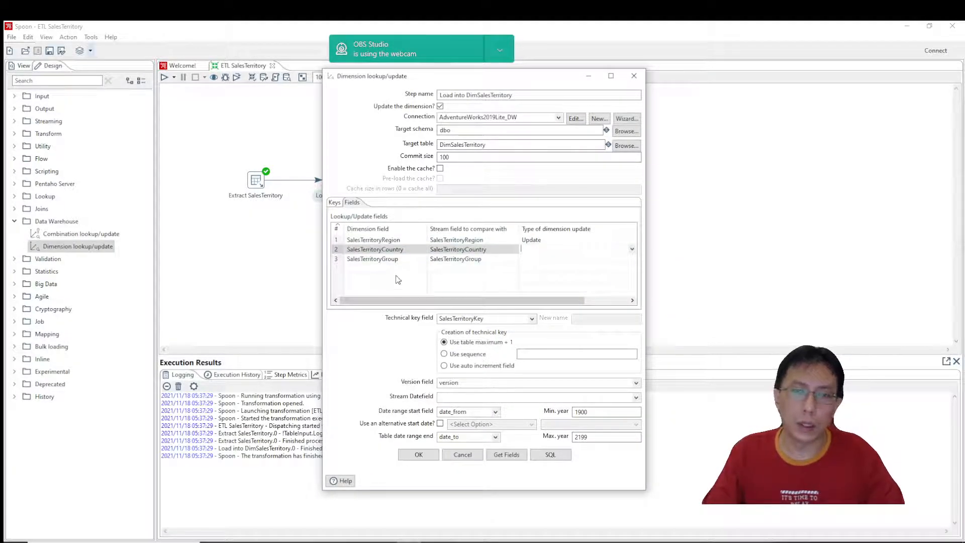
pyautogui.click(633, 250)
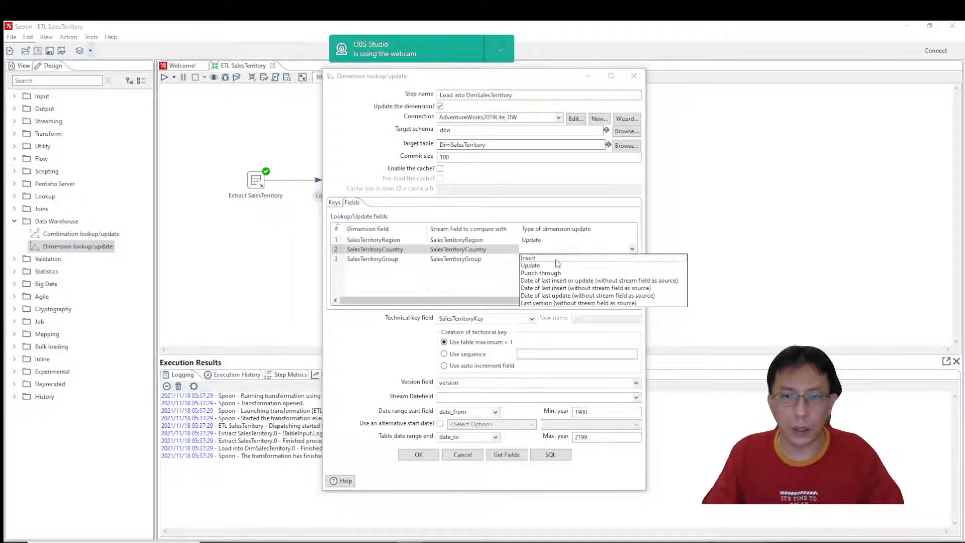
pyautogui.click(532, 265)
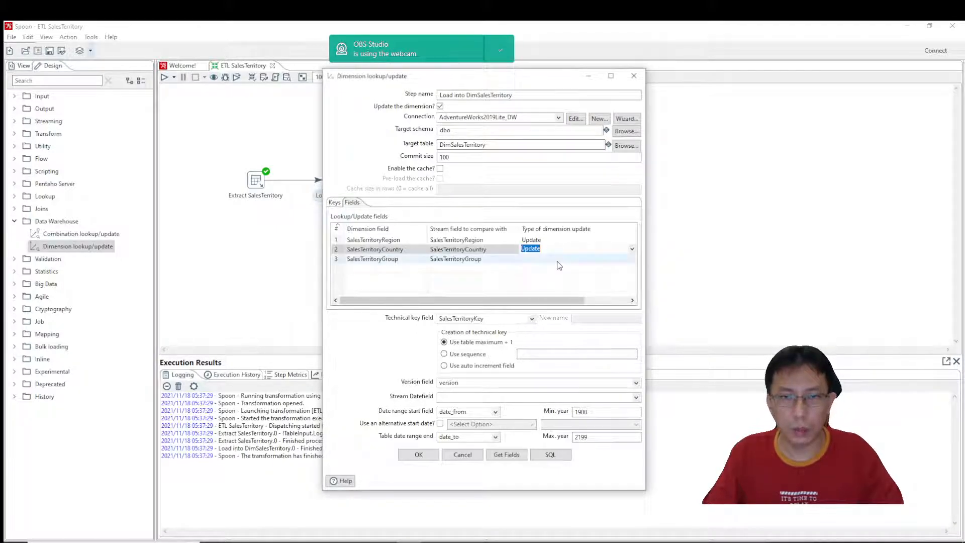
# Set the type of dimension update for both SalesTerritoryRegion and SalesTerritoryCountry to Punch through.
pyautogui.click(632, 259)
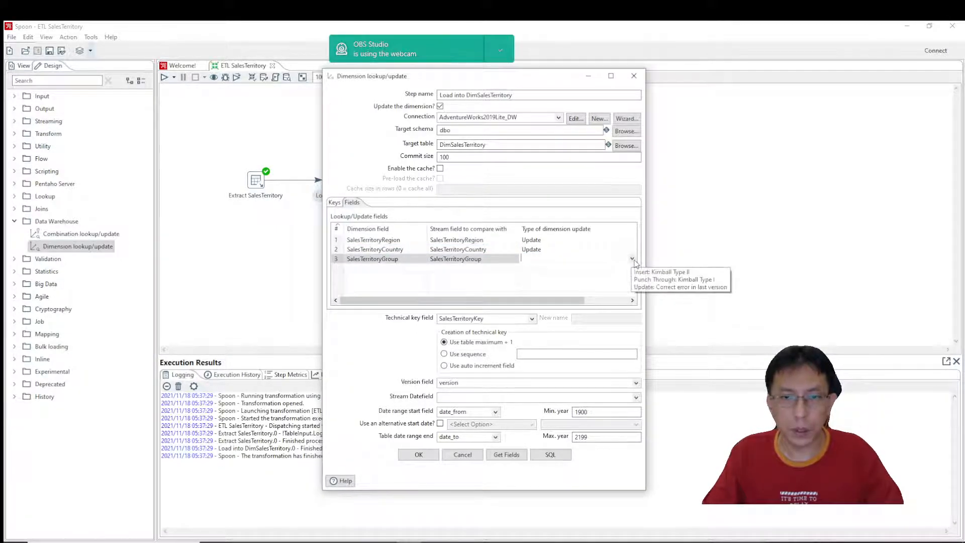
pyautogui.click(634, 260)
pyautogui.click(633, 241)
pyautogui.click(633, 240)
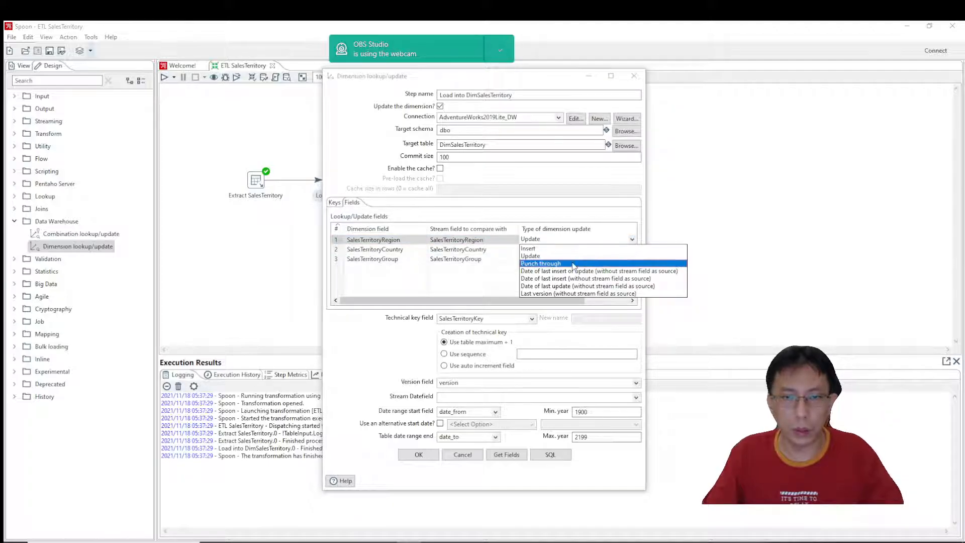
pyautogui.click(573, 264)
pyautogui.click(632, 250)
pyautogui.click(632, 248)
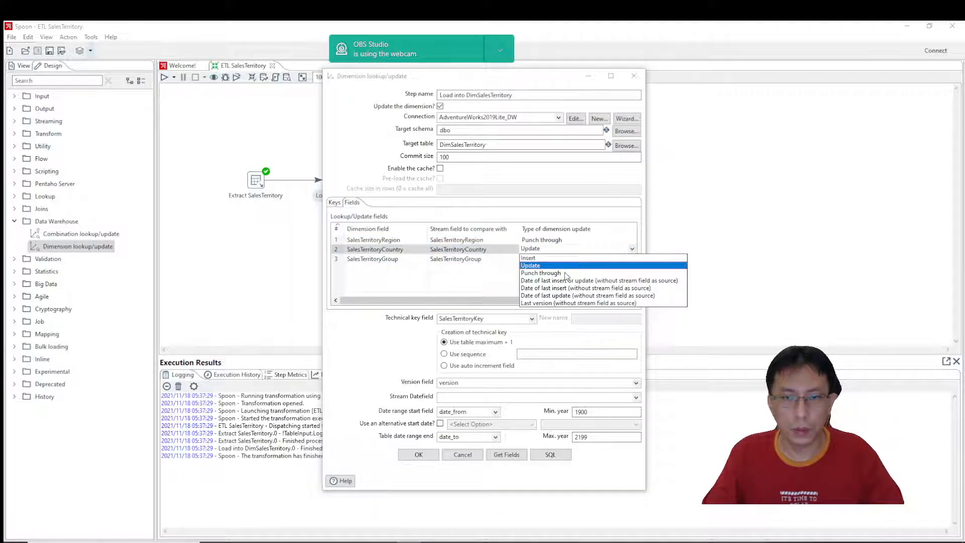
pyautogui.click(566, 274)
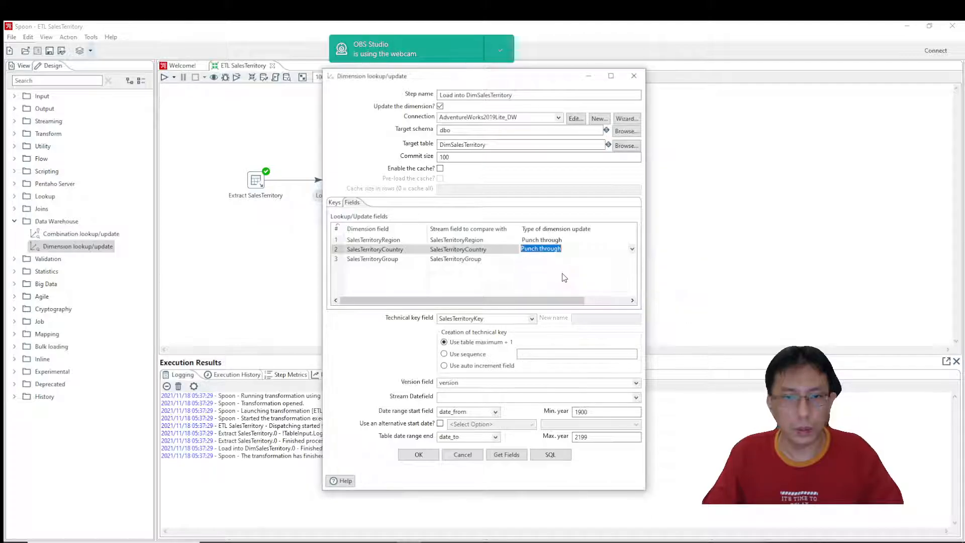
# Set the type of dimension update for SalesTerritoryGroup to Punch through and accept the dimension step's settings.
pyautogui.click(624, 260)
pyautogui.click(633, 259)
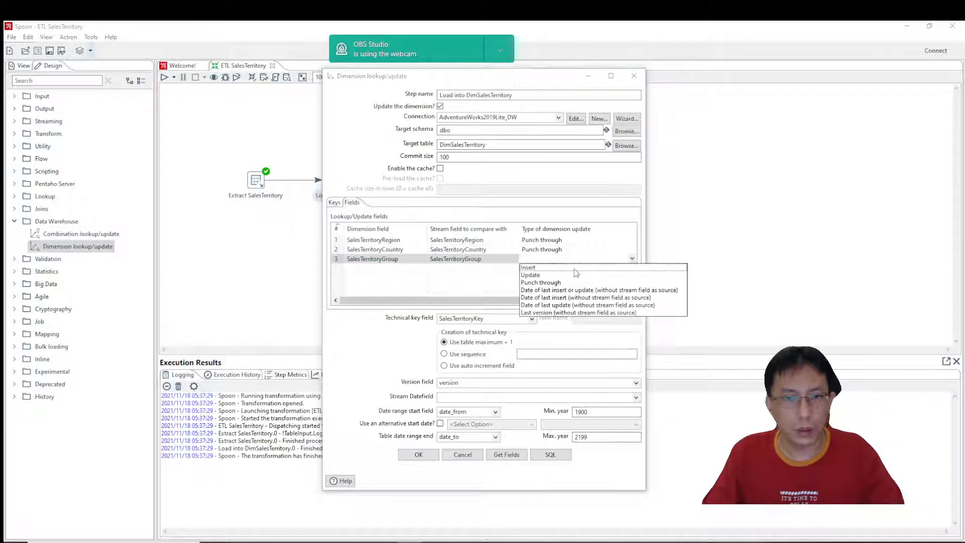
pyautogui.click(532, 275)
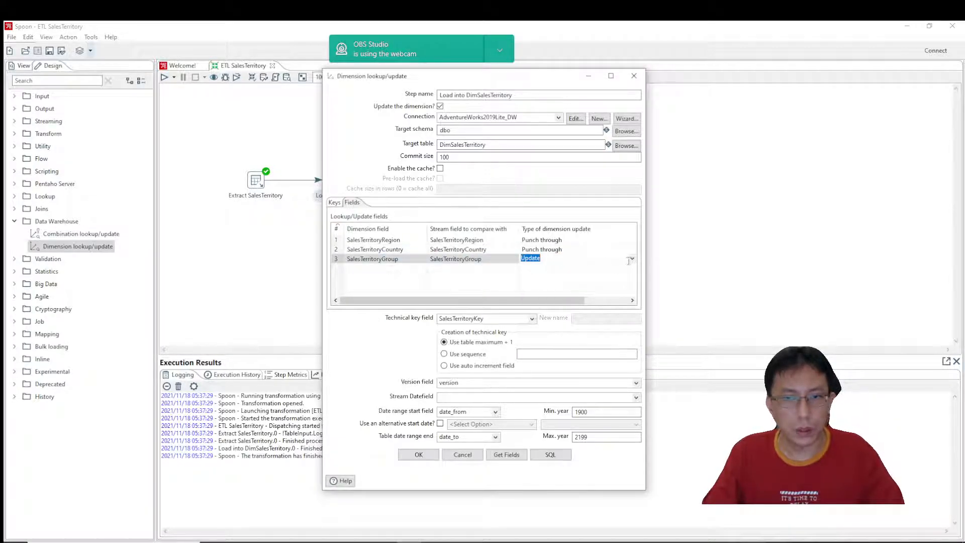
pyautogui.click(632, 259)
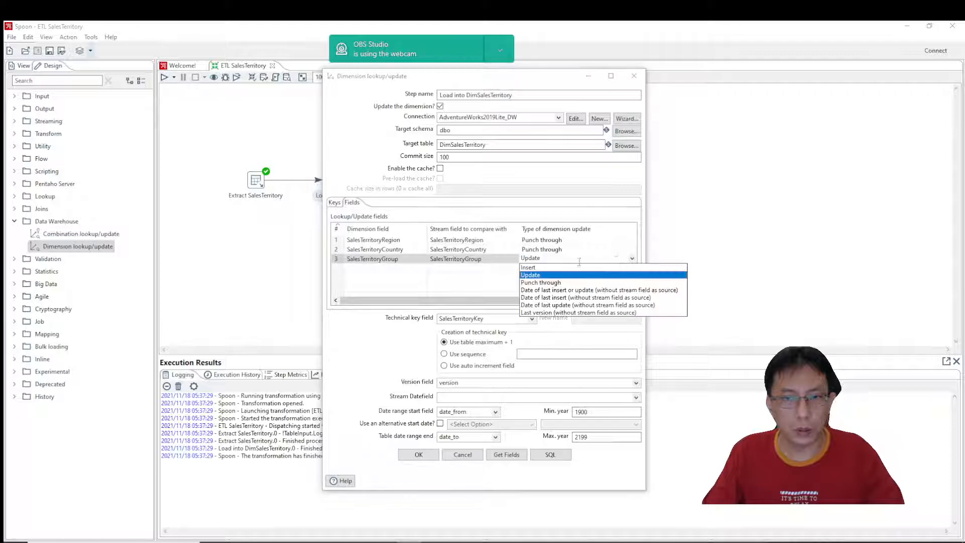
pyautogui.click(536, 283)
pyautogui.click(419, 455)
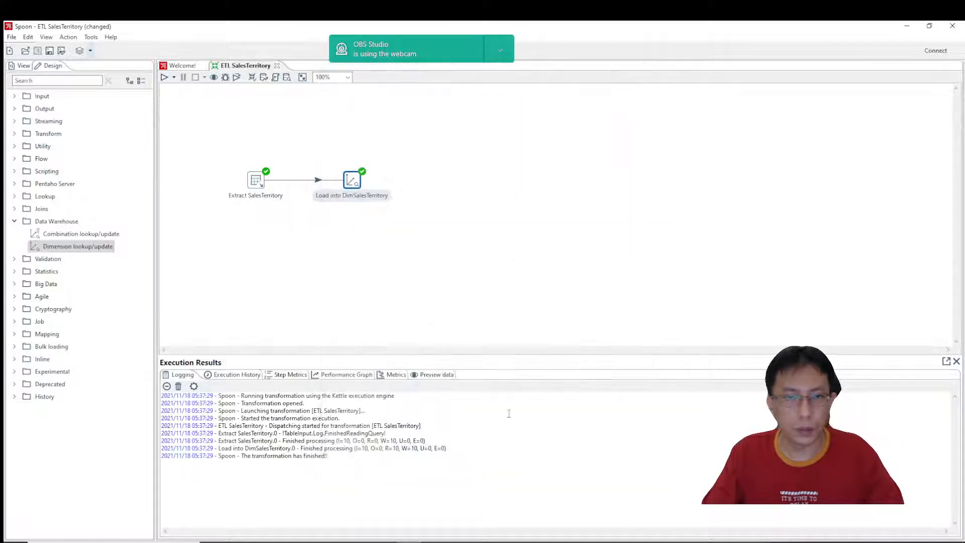
# Run the ETL SalesTerritory transformation with the Pentaho local configuration, saving its changes first.
pyautogui.click(164, 77)
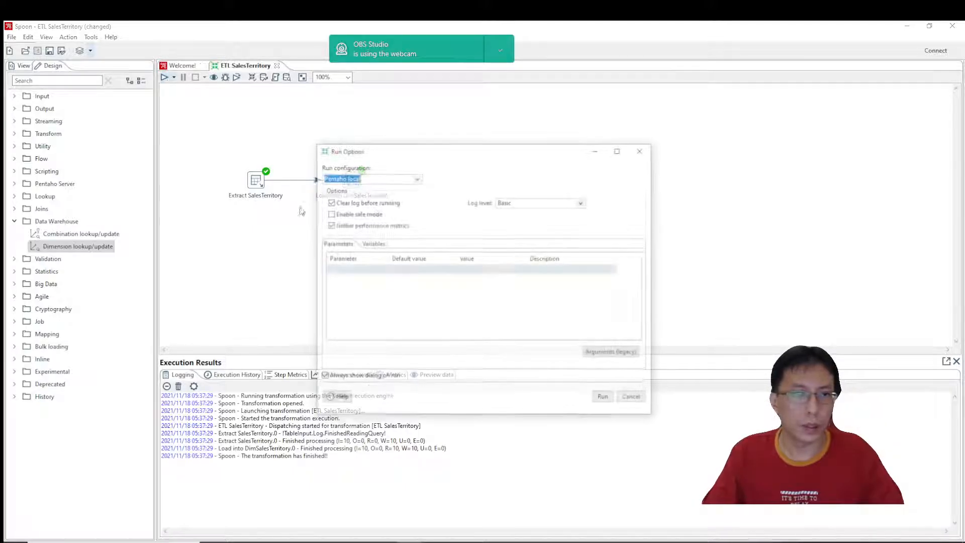
pyautogui.click(603, 396)
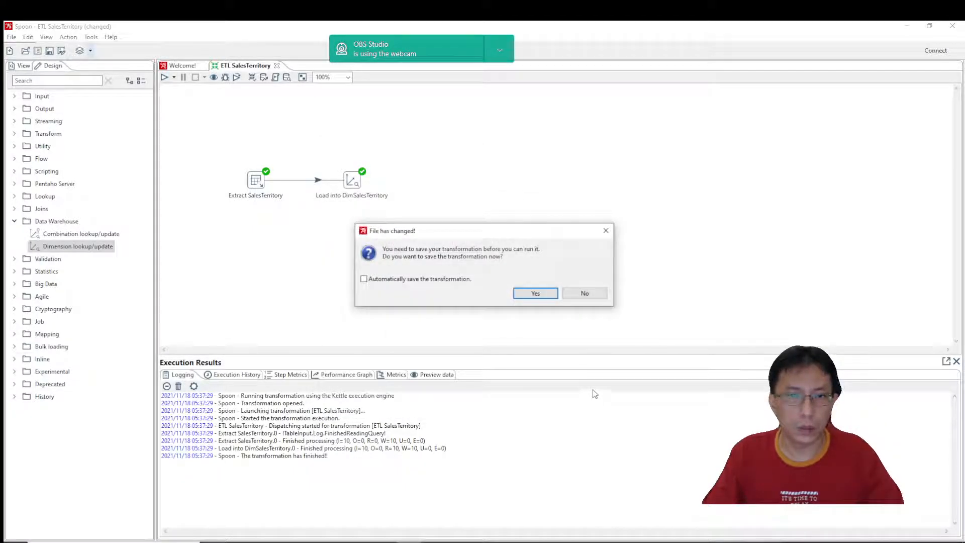
pyautogui.click(536, 295)
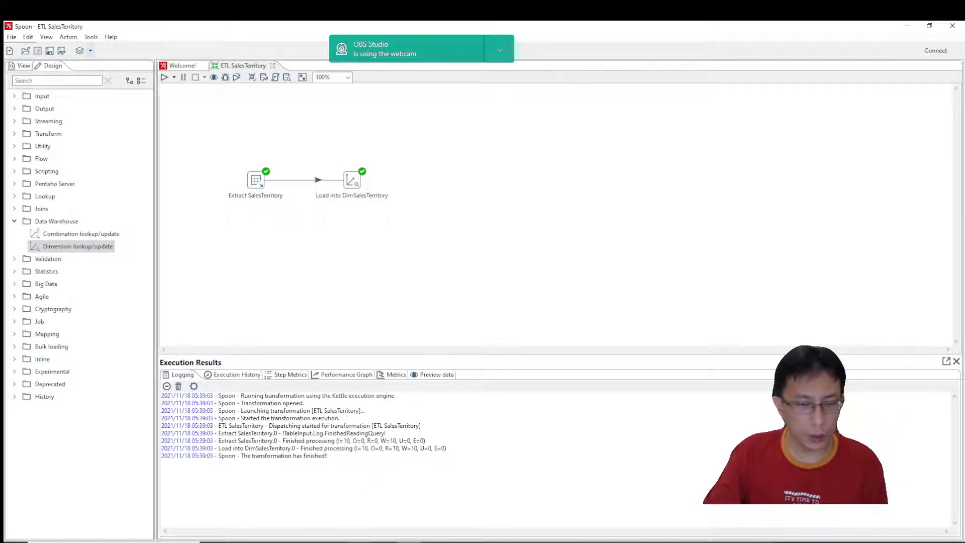
# Switch to SQL Server Management Studio and examine the top 1000 rows of dbo.DimSalesTerritory, including its alternate keys.
pyautogui.click(340, 479)
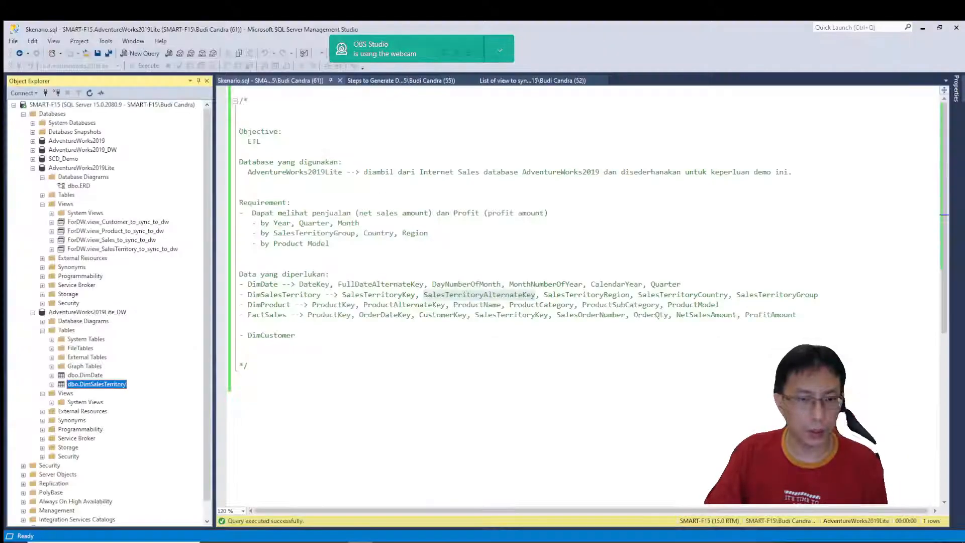
pyautogui.rightClick(117, 386)
pyautogui.click(146, 340)
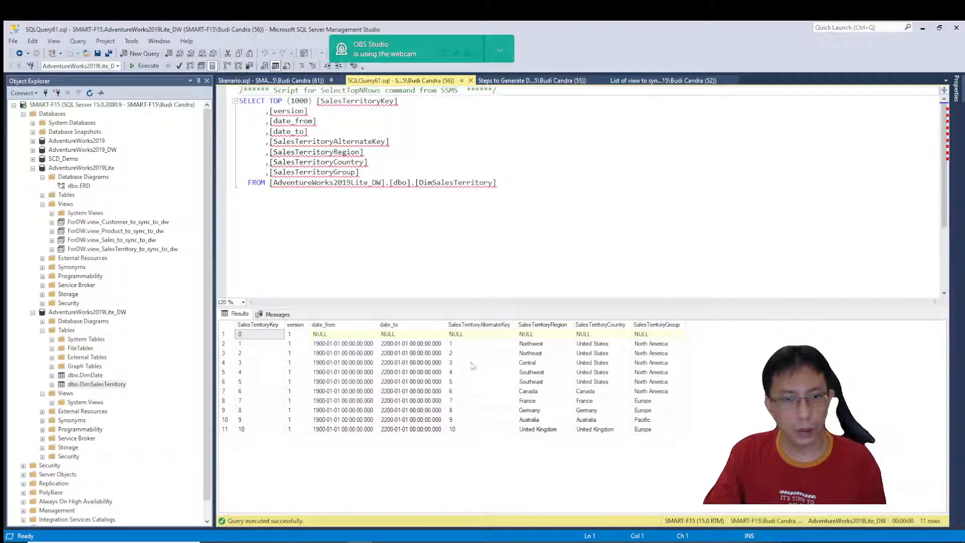
pyautogui.click(450, 402)
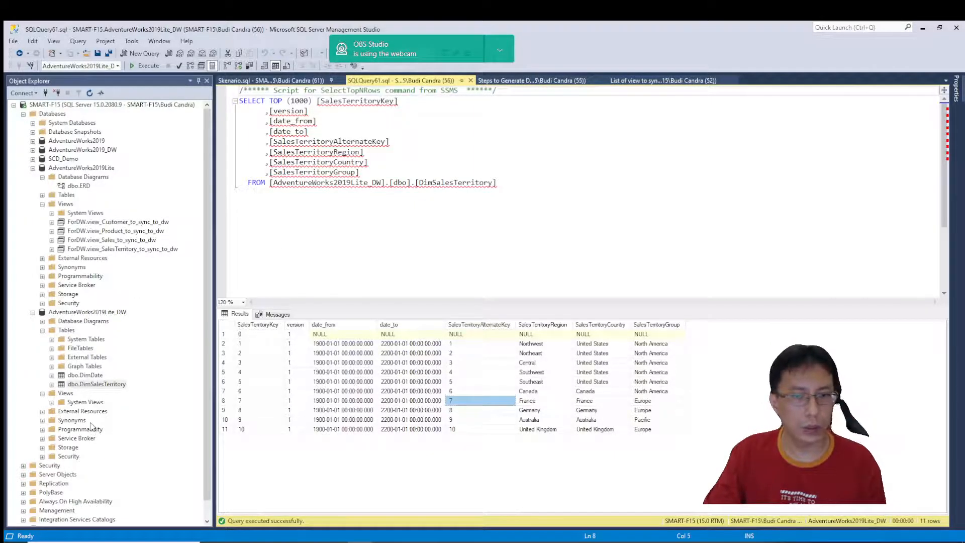
# Inspect the column design of the dbo.DimSalesTerritory table and close the design view.
pyautogui.rightClick(98, 385)
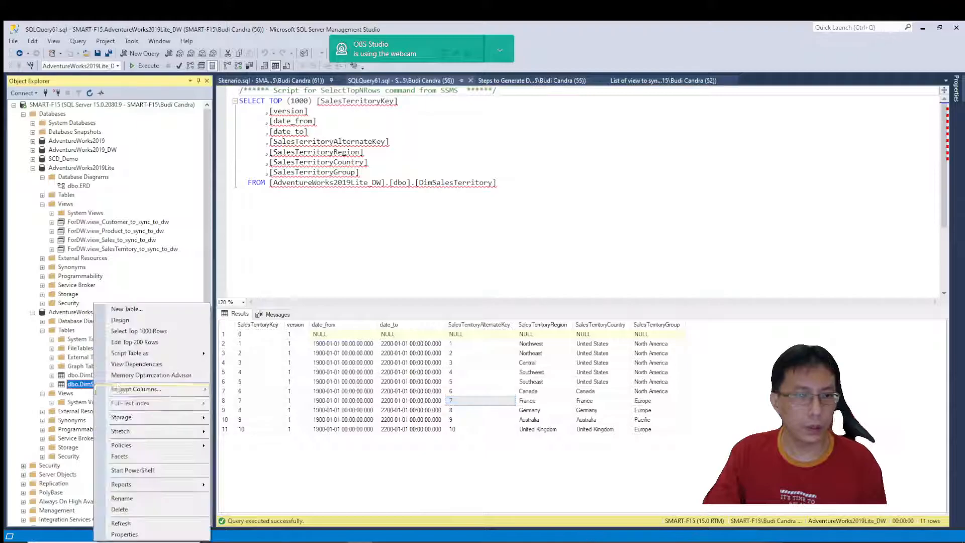
pyautogui.click(118, 319)
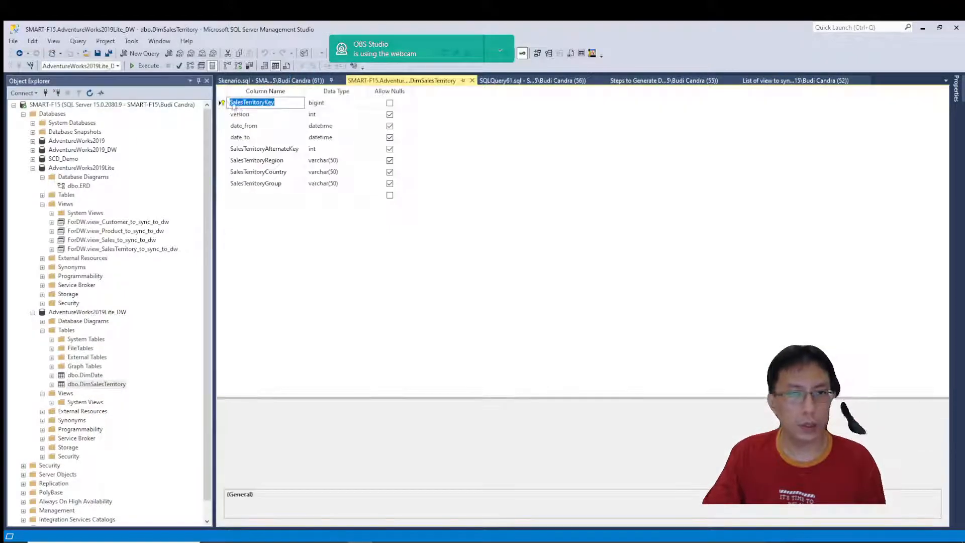
pyautogui.click(472, 81)
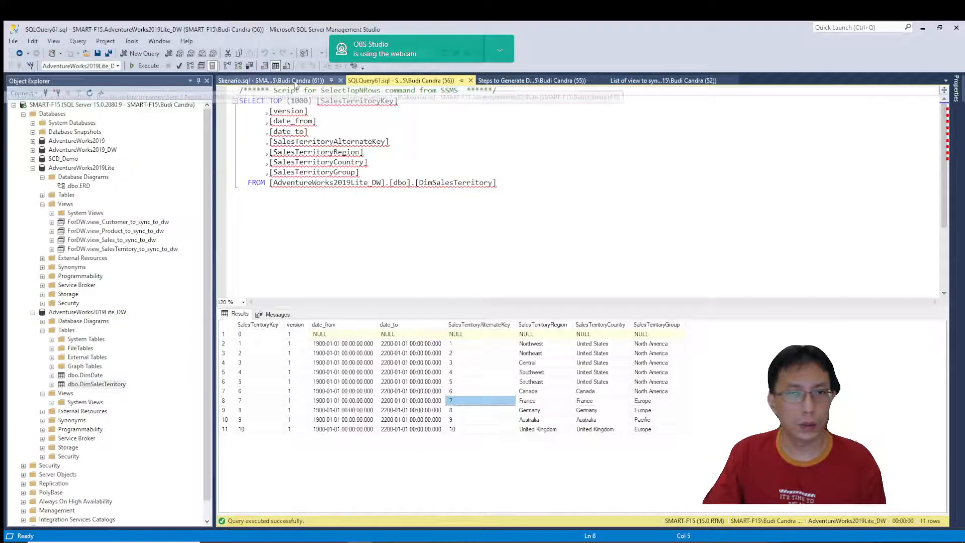
# Close the DimSalesTerritory query and find the DimProduct field requirements in Skenario.sql.
pyautogui.click(521, 269)
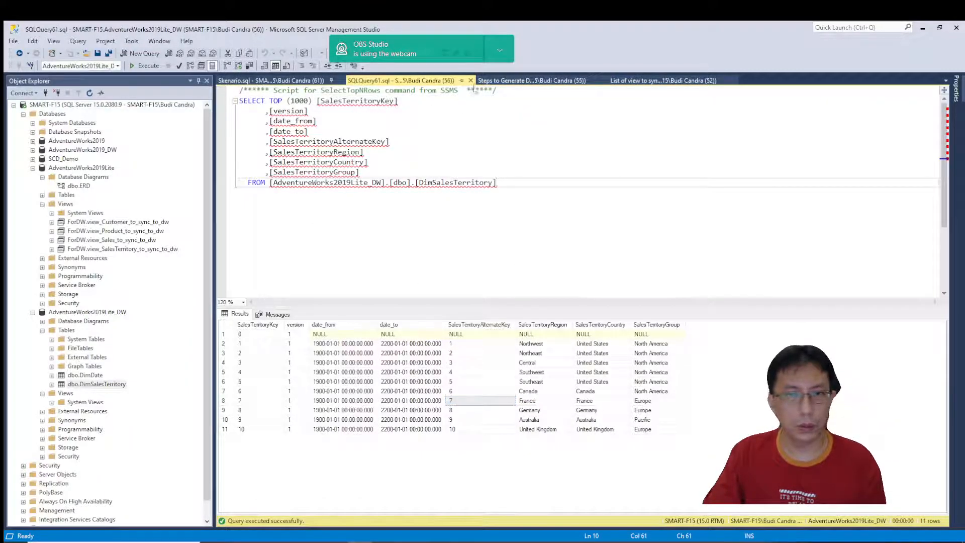
pyautogui.click(471, 81)
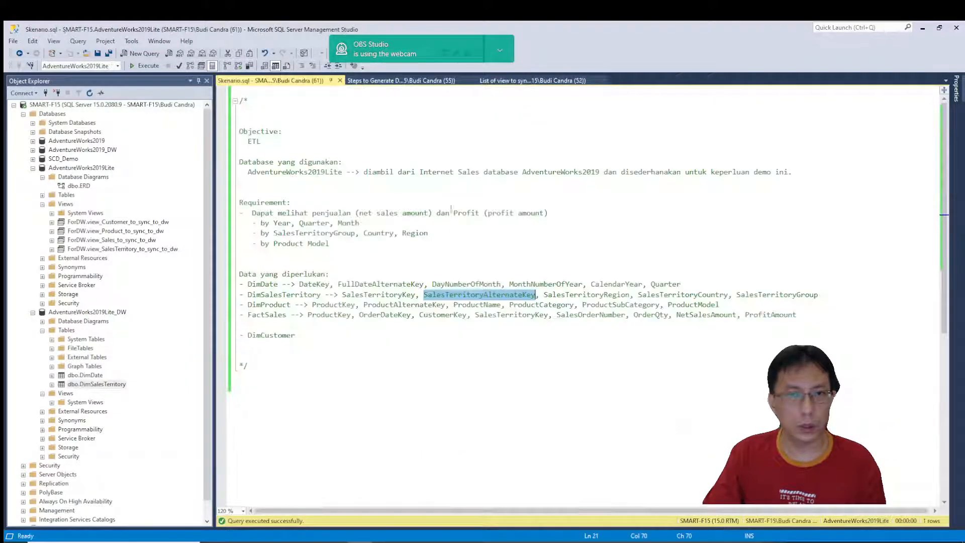
pyautogui.click(443, 357)
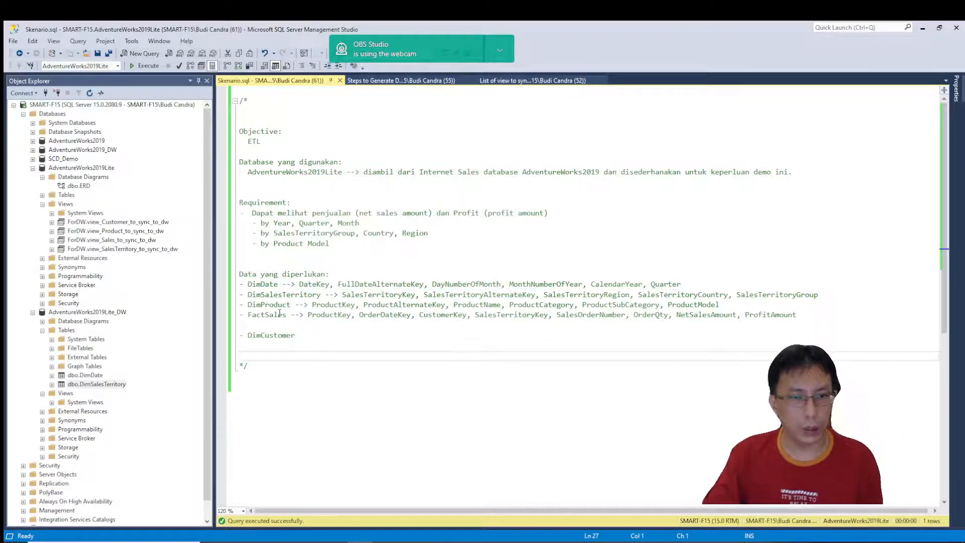
pyautogui.click(265, 305)
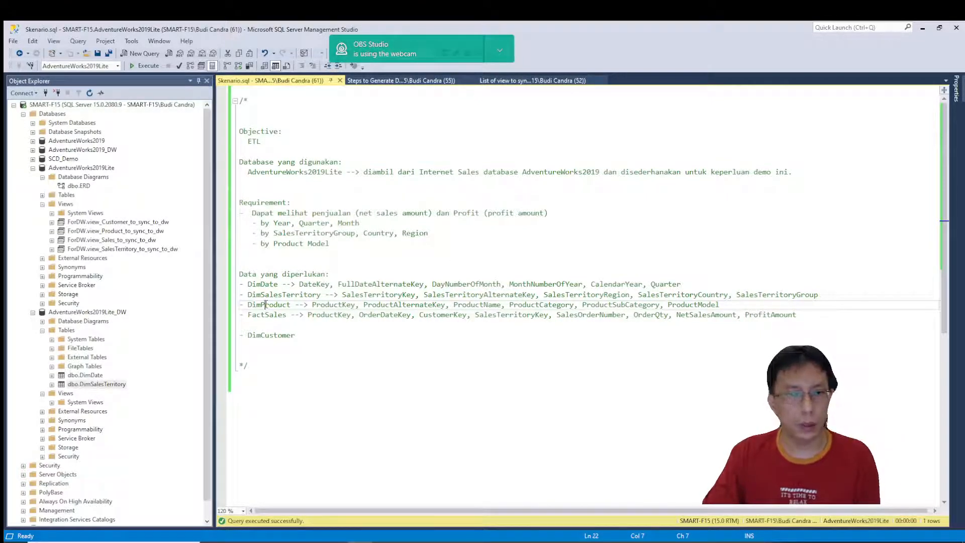
# Switch to Spoon, close the ETL SalesTerritory transformation and create a new transformation.
pyautogui.click(433, 542)
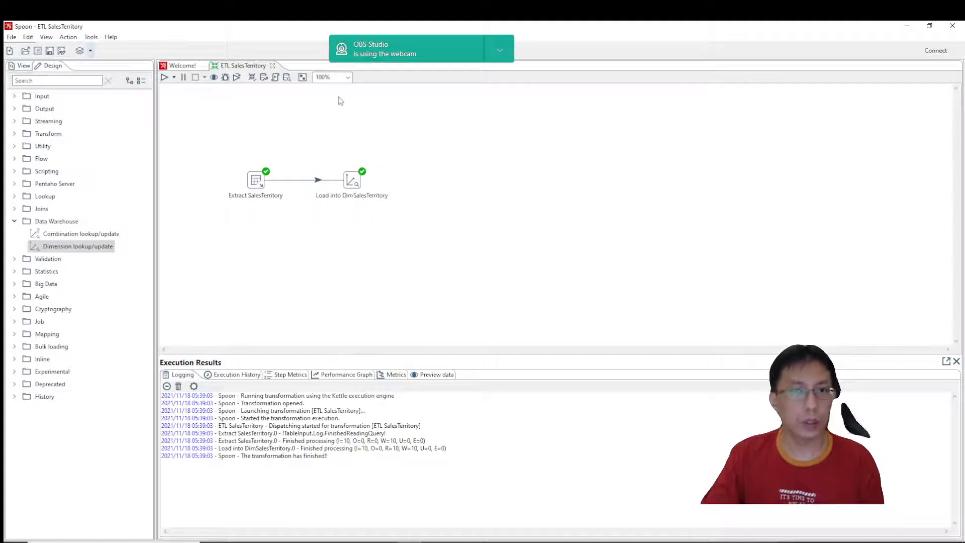
pyautogui.click(272, 66)
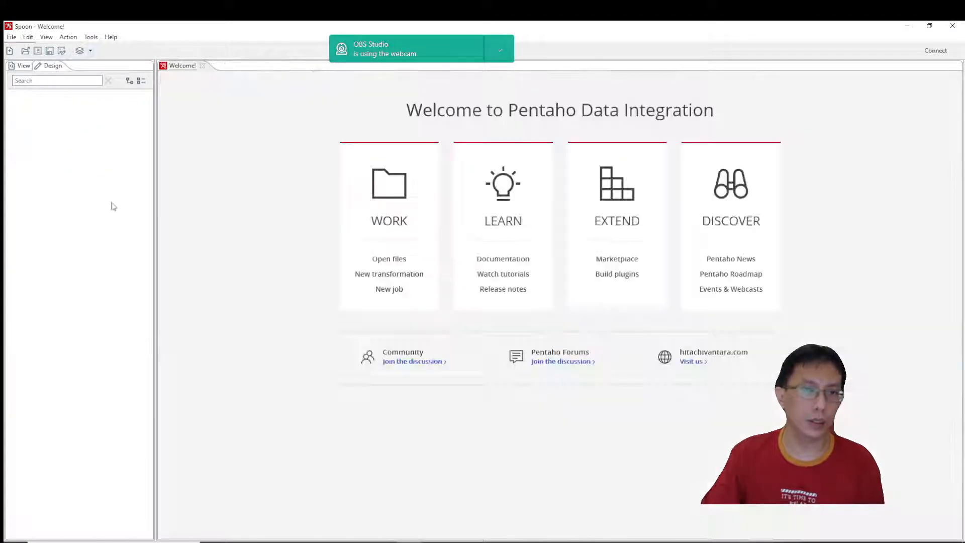
pyautogui.click(10, 36)
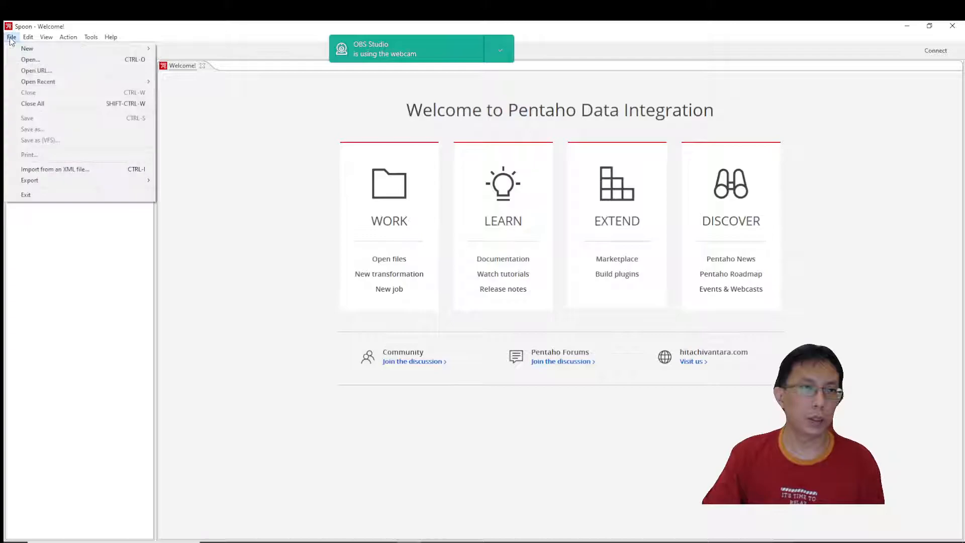
pyautogui.click(190, 48)
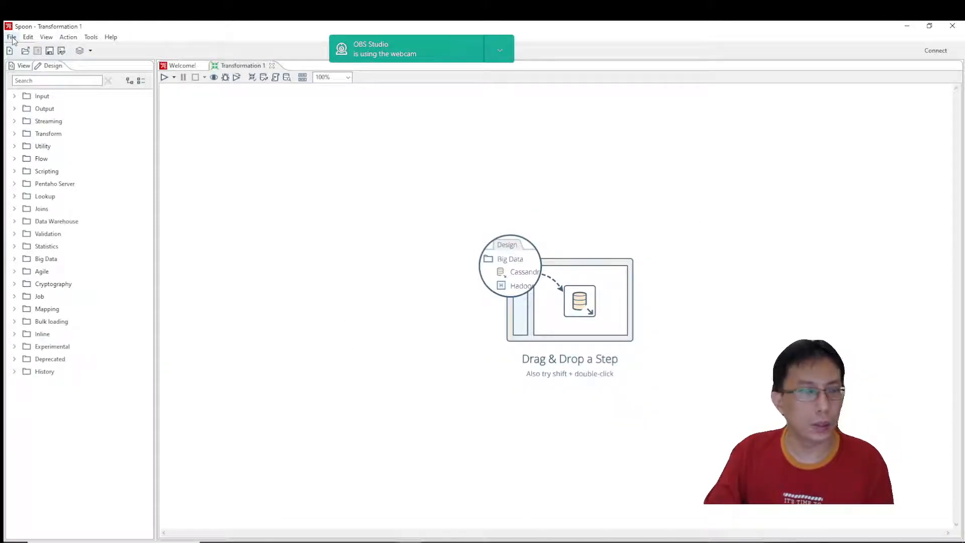
# Add a Table input step and a Dimension lookup/update step side by side on the new transformation's canvas.
pyautogui.click(50, 81)
pyautogui.write('tab')
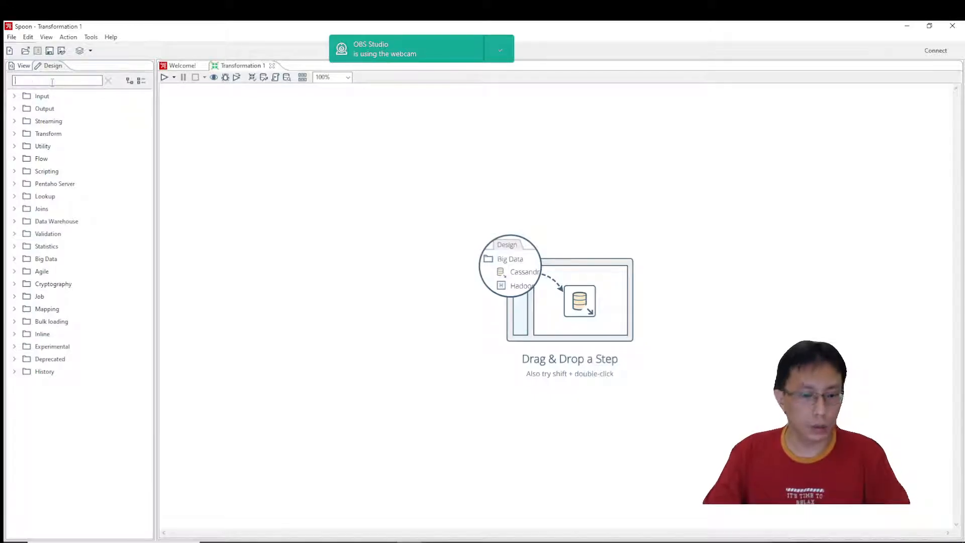
pyautogui.write('le')
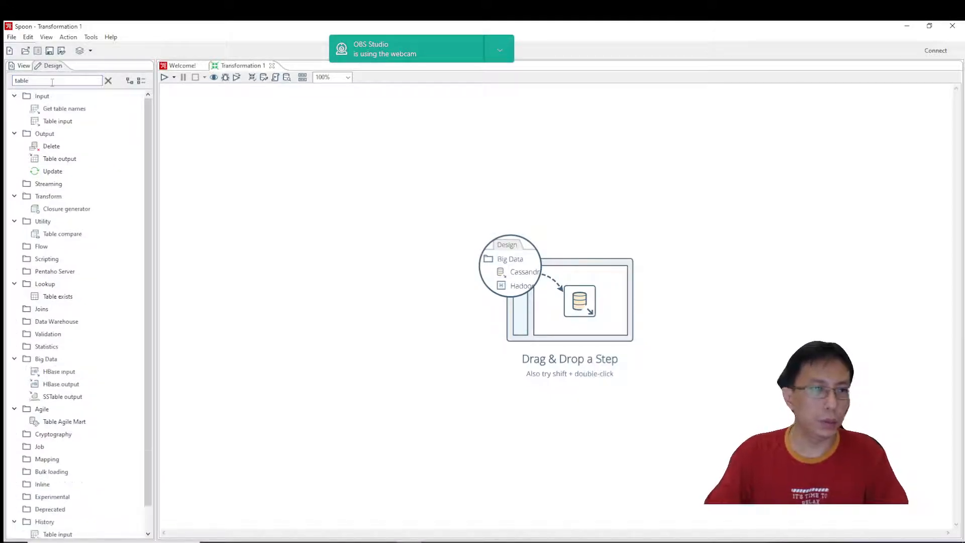
pyautogui.moveTo(57, 121); pyautogui.dragTo(265, 185)
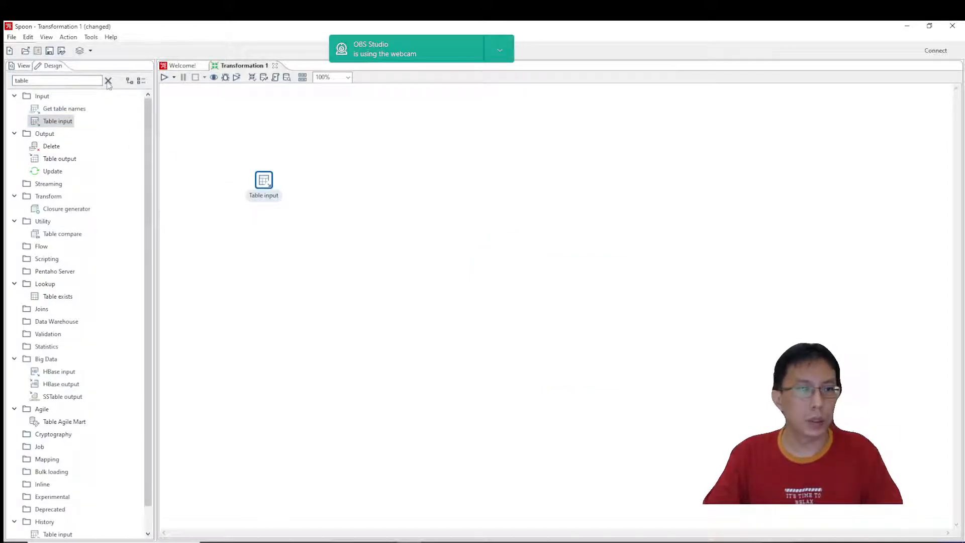
pyautogui.click(108, 81)
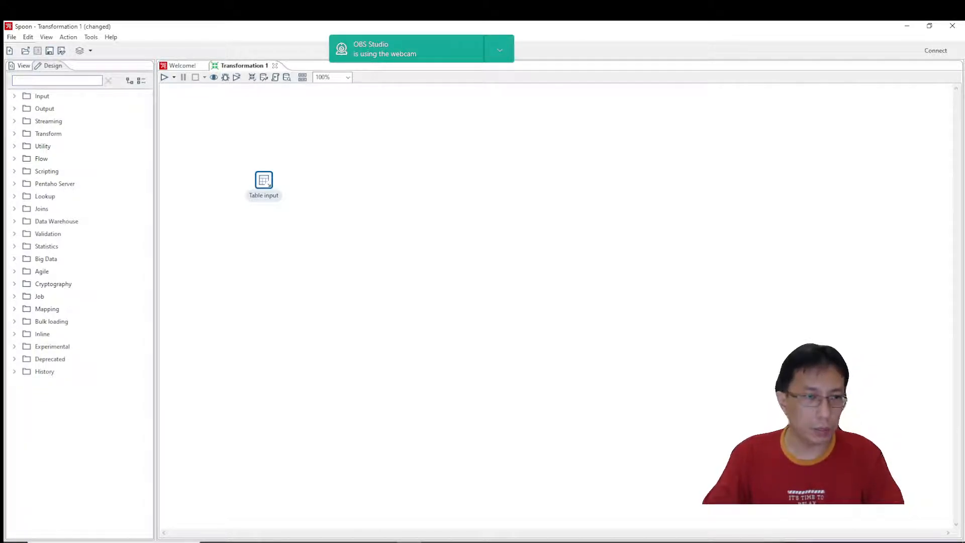
pyautogui.click(15, 222)
pyautogui.moveTo(68, 246); pyautogui.dragTo(360, 183)
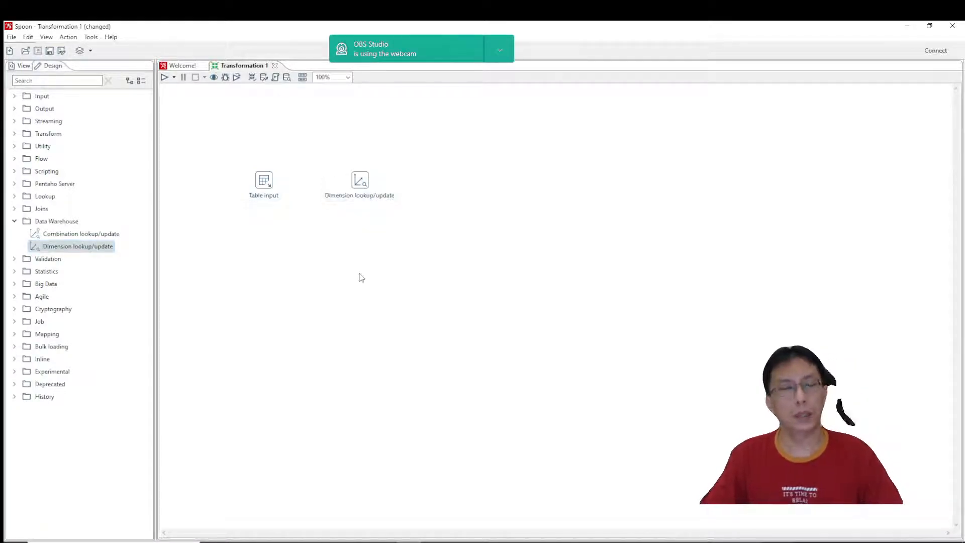
# Name the Table input step "Extract Product" and start creating a new database connection for it.
pyautogui.doubleClick(264, 180)
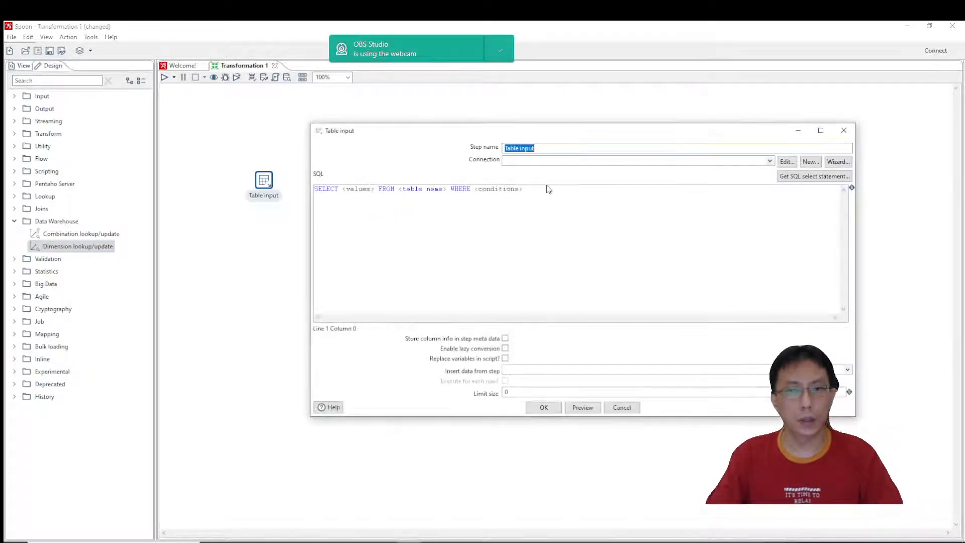
pyautogui.write('Extract')
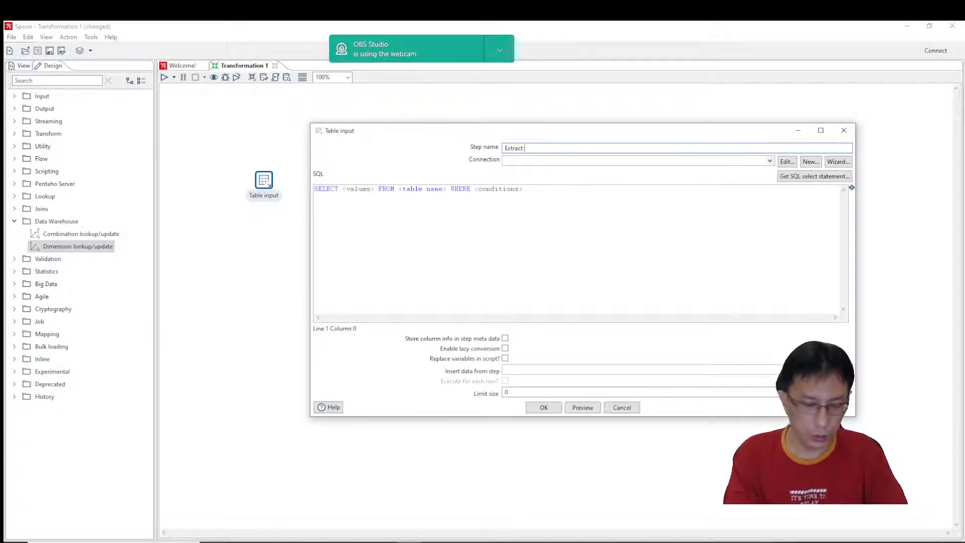
pyautogui.write(' Product')
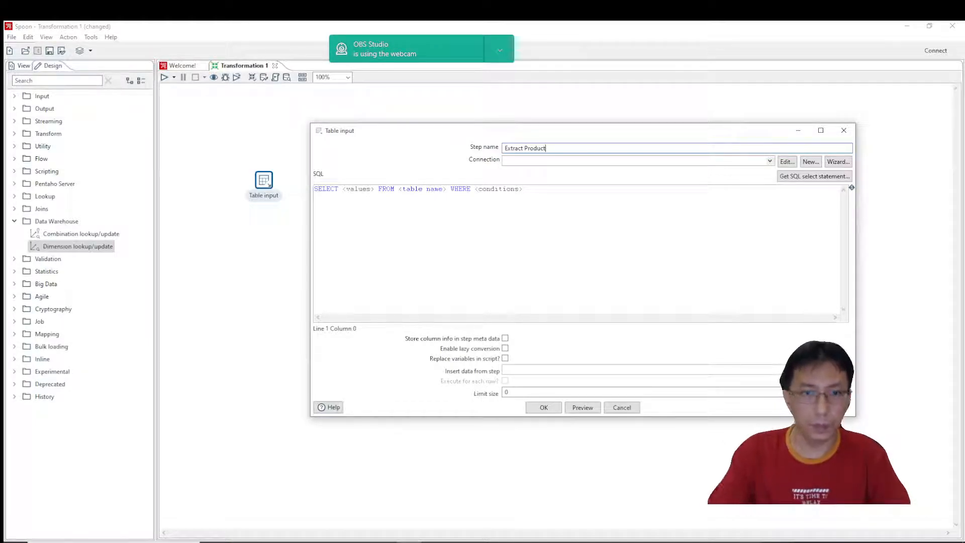
pyautogui.click(769, 161)
pyautogui.click(809, 165)
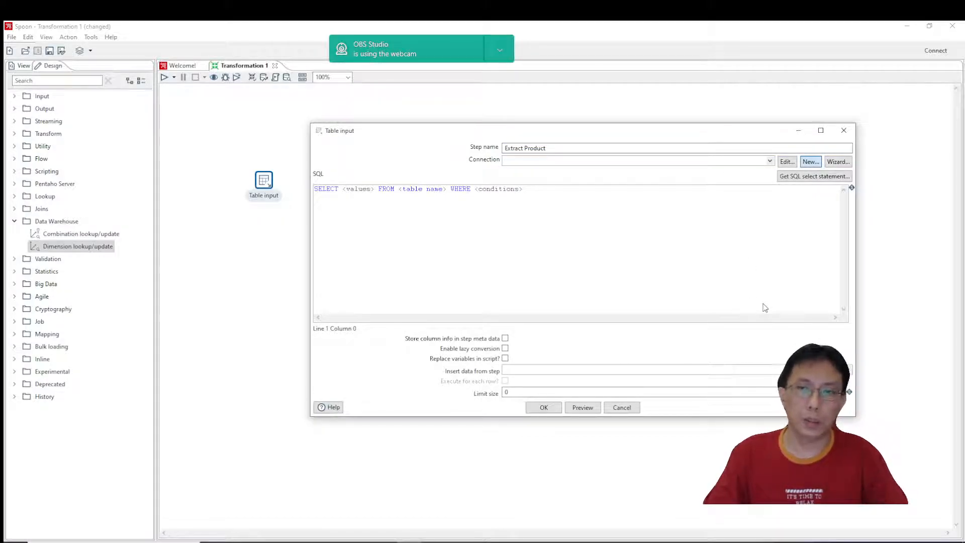
# Copy the AdventureWorks2019Lite database name from SQL Server Management Studio into the new Spoon connection as both database name and connection name.
pyautogui.hotkey('alt', 'Tab')
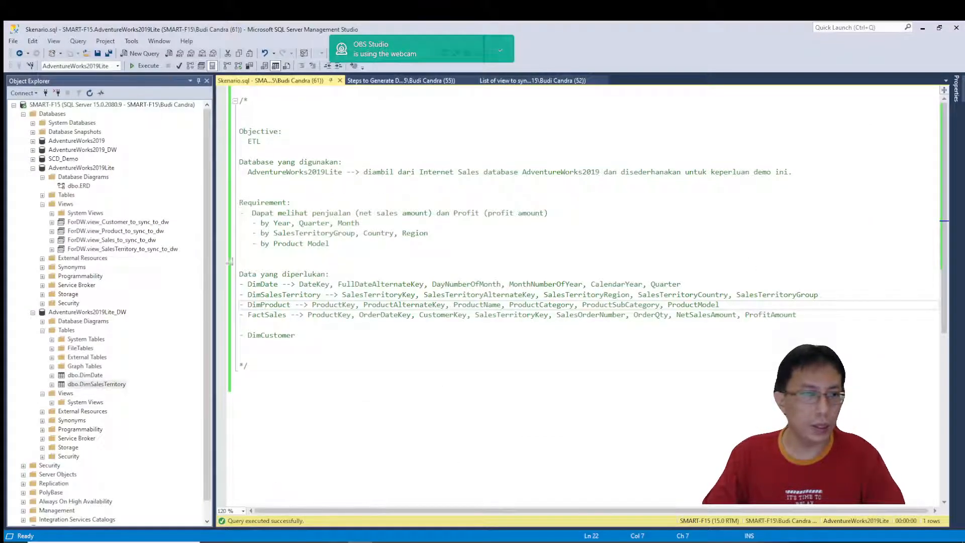
pyautogui.click(96, 169)
pyautogui.click(96, 169)
pyautogui.hotkey('ctrl', 'c')
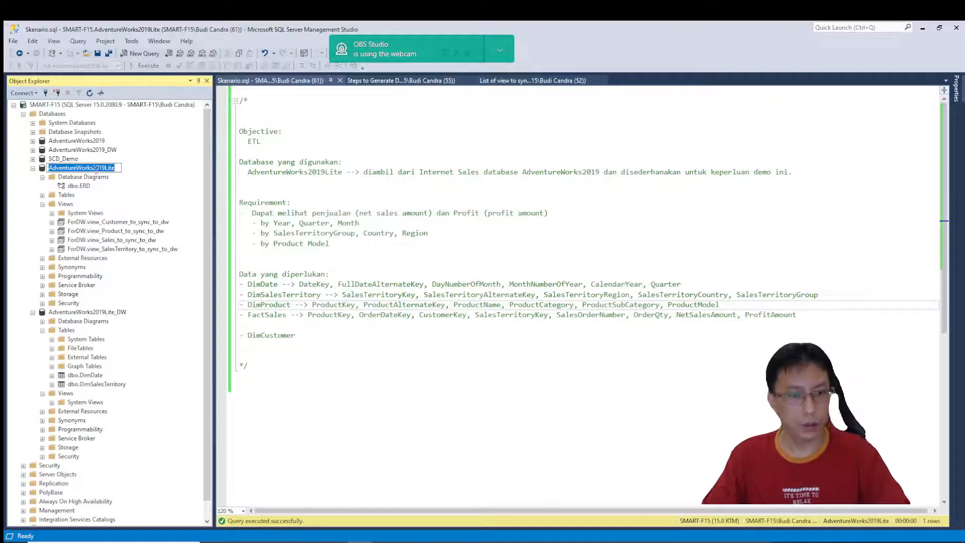
pyautogui.click(360, 421)
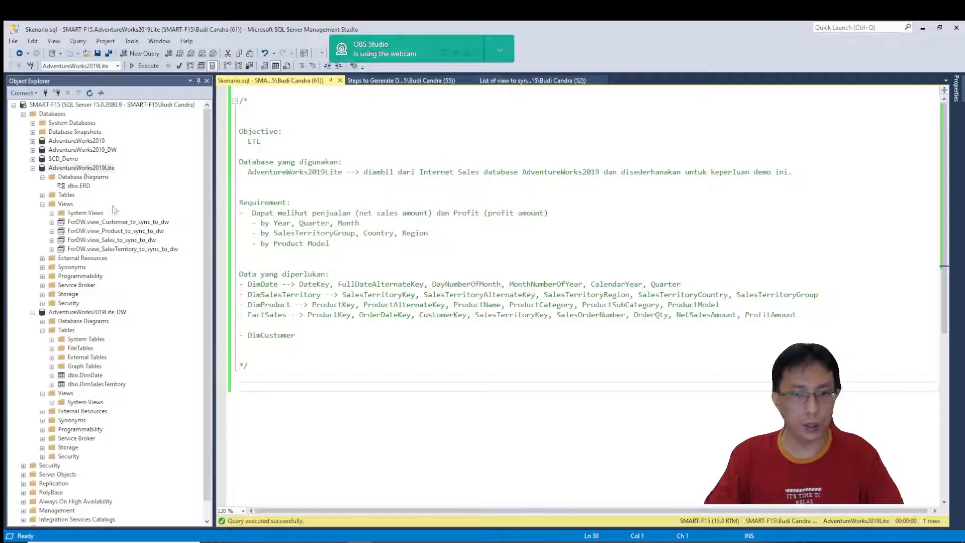
pyautogui.click(421, 539)
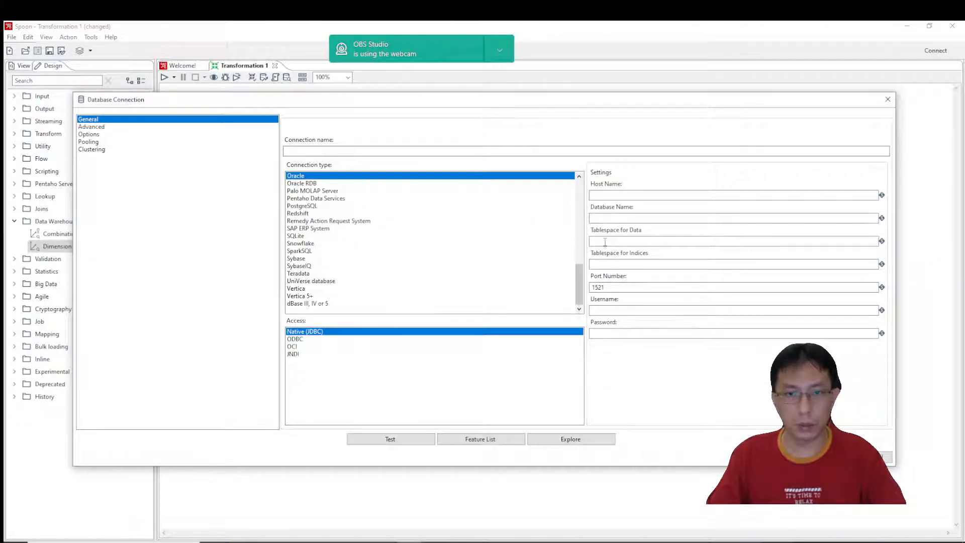
pyautogui.hotkey('ctrl', 'v')
pyautogui.click(413, 151)
pyautogui.hotkey('ctrl', 'v')
# Set the connection type to MS SQL Server (Native) with host localhost and enable integrated security.
pyautogui.scroll(10, 345, 262)
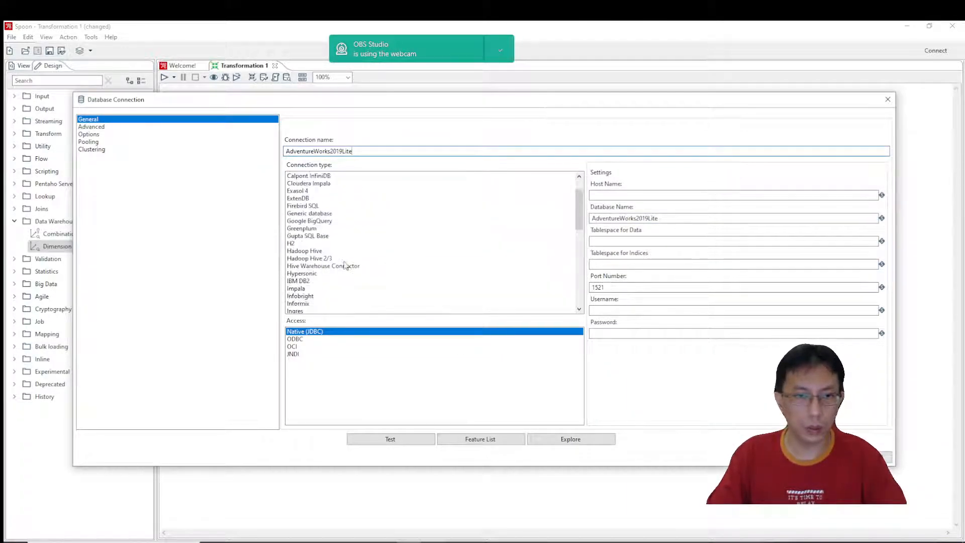
pyautogui.scroll(4, 337, 262)
pyautogui.scroll(-5, 335, 262)
pyautogui.click(325, 282)
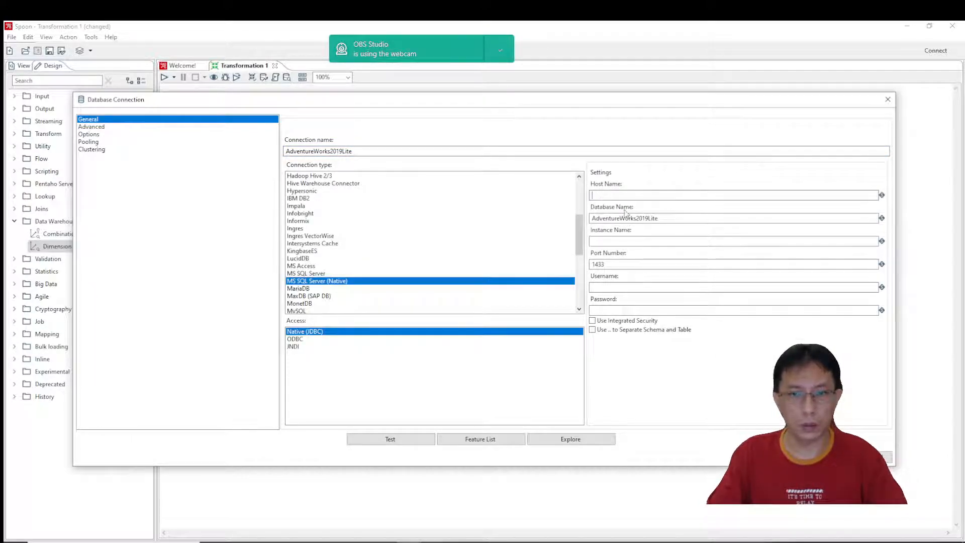
pyautogui.write('localhost')
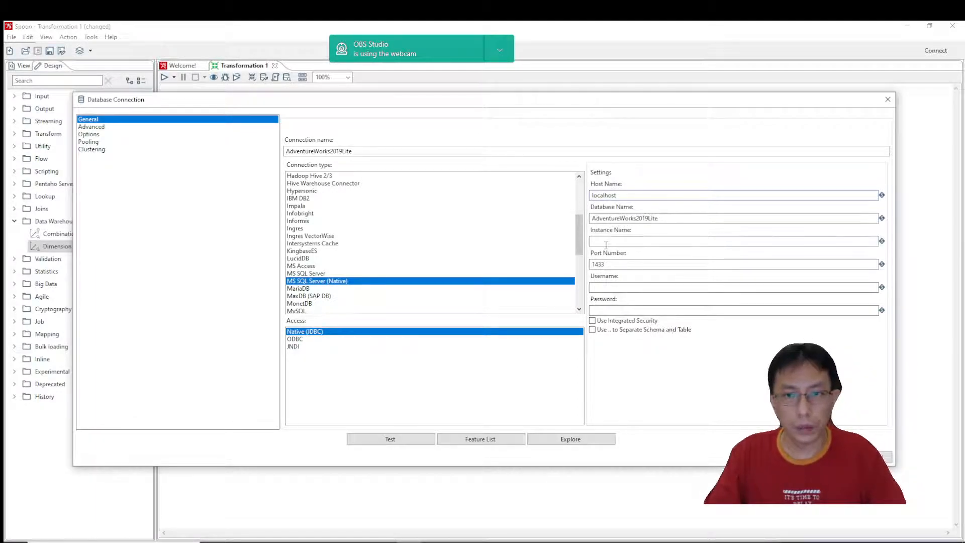
pyautogui.click(606, 322)
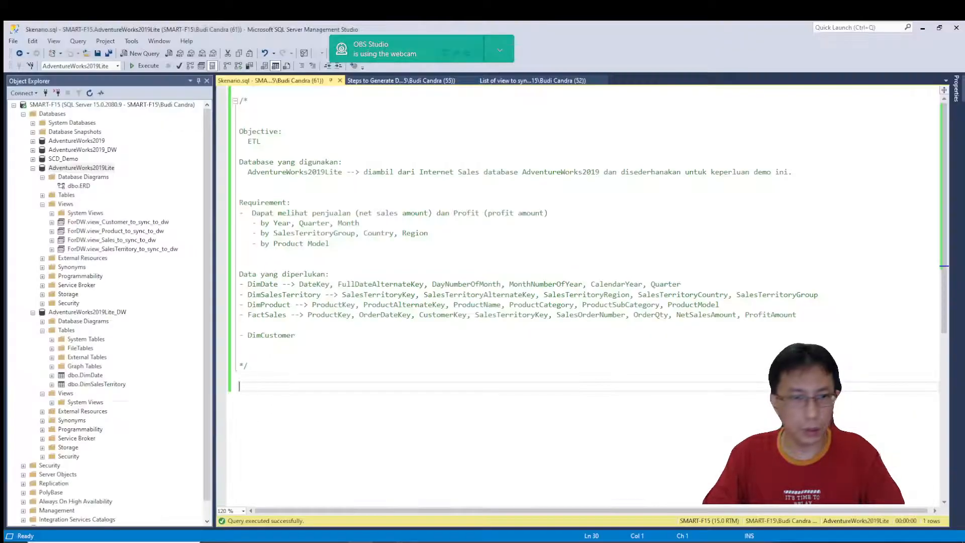
# Copy the server name SMART-F15 from the server properties in SQL Server Management Studio into Spoon as the connection's instance name.
pyautogui.hotkey('alt', 'Tab')
pyautogui.rightClick(83, 104)
pyautogui.click(126, 308)
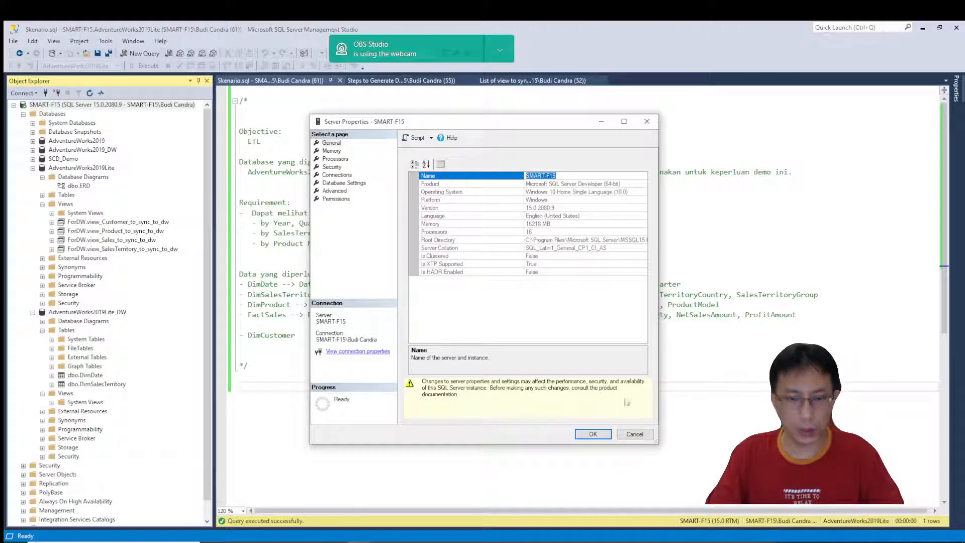
pyautogui.click(635, 434)
pyautogui.hotkey('alt', 'Tab')
pyautogui.write('SMART-F15')
# Test the AdventureWorks2019Lite connection and save it for the Table input step.
pyautogui.click(405, 440)
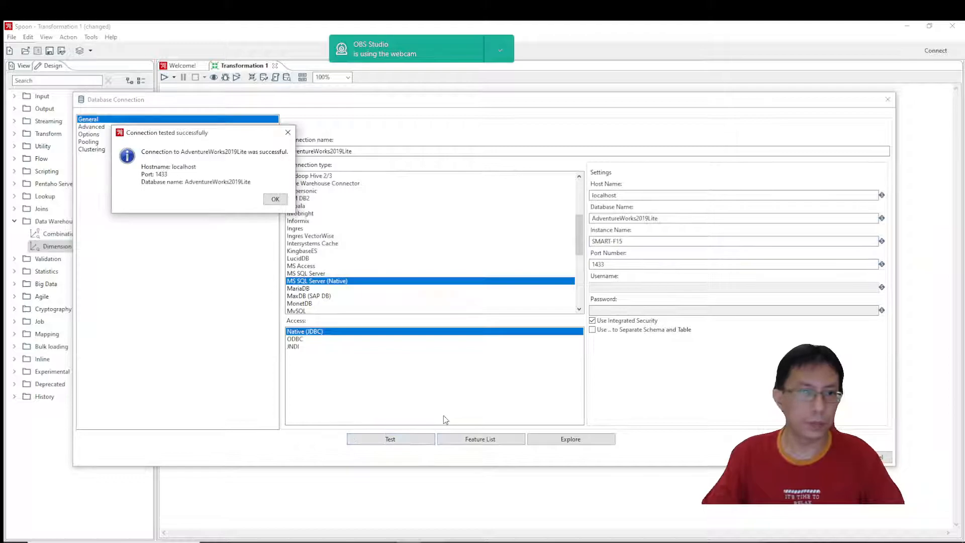
pyautogui.click(275, 200)
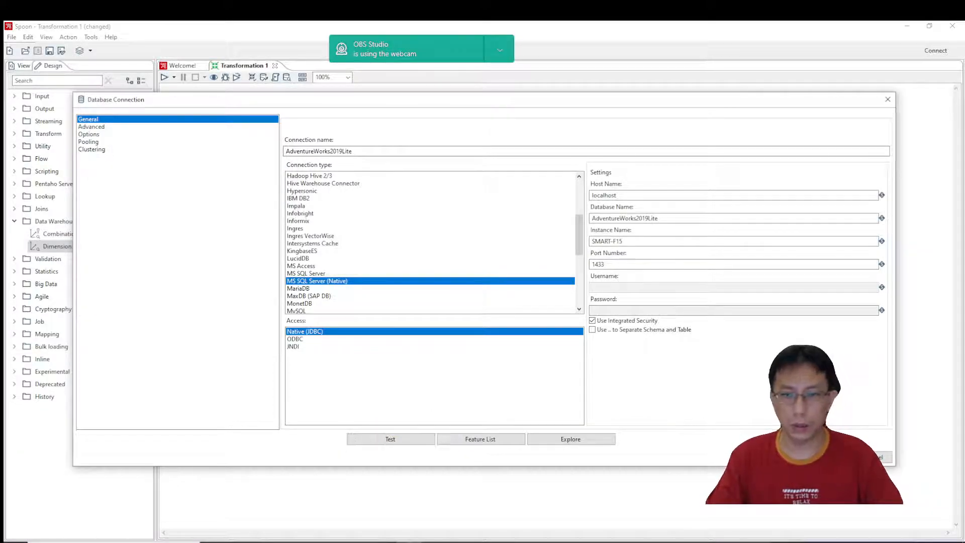
pyautogui.click(835, 457)
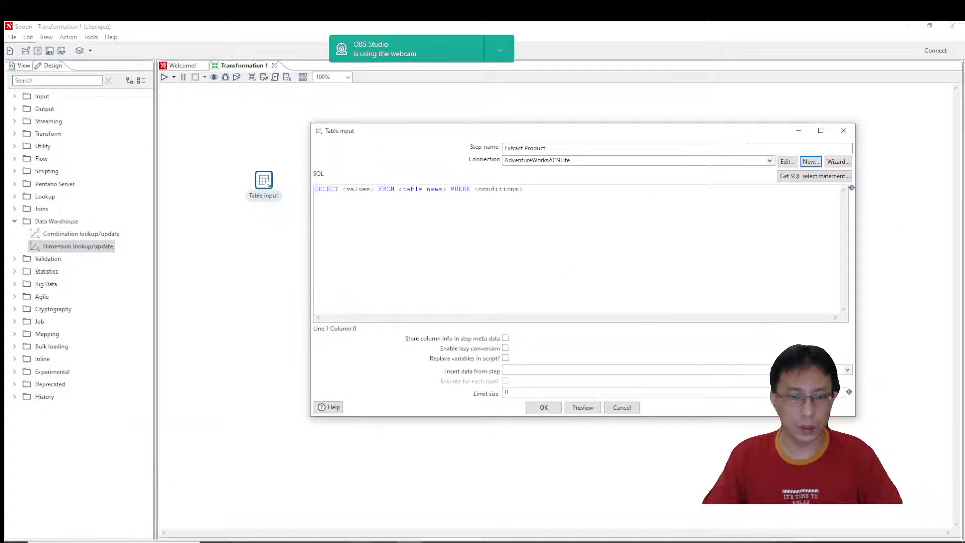
# Copy the view_Product_to_sync_to_dw query from SQL Server Management Studio into the Table input SQL in Spoon and remove TOP 100.
pyautogui.hotkey('alt', 'Tab')
pyautogui.click(500, 81)
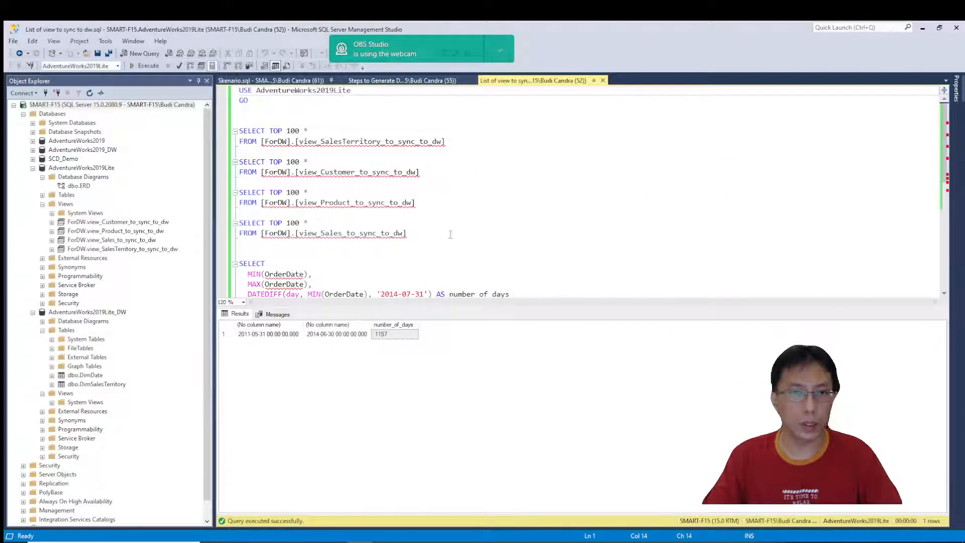
pyautogui.moveTo(422, 204); pyautogui.dragTo(220, 192)
pyautogui.hotkey('ctrl', 'c')
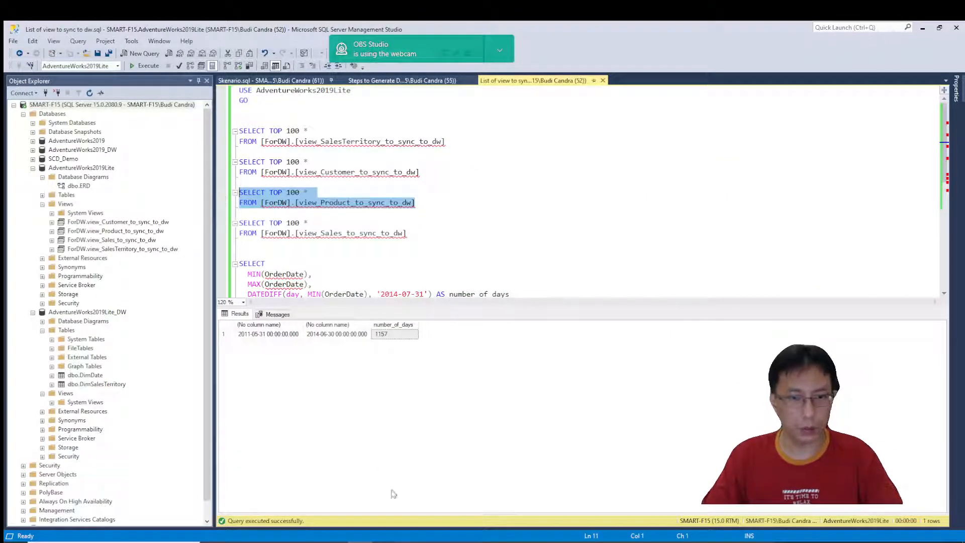
pyautogui.hotkey('alt', 'Tab')
pyautogui.hotkey('ctrl', 'a')
pyautogui.hotkey('ctrl', 'v')
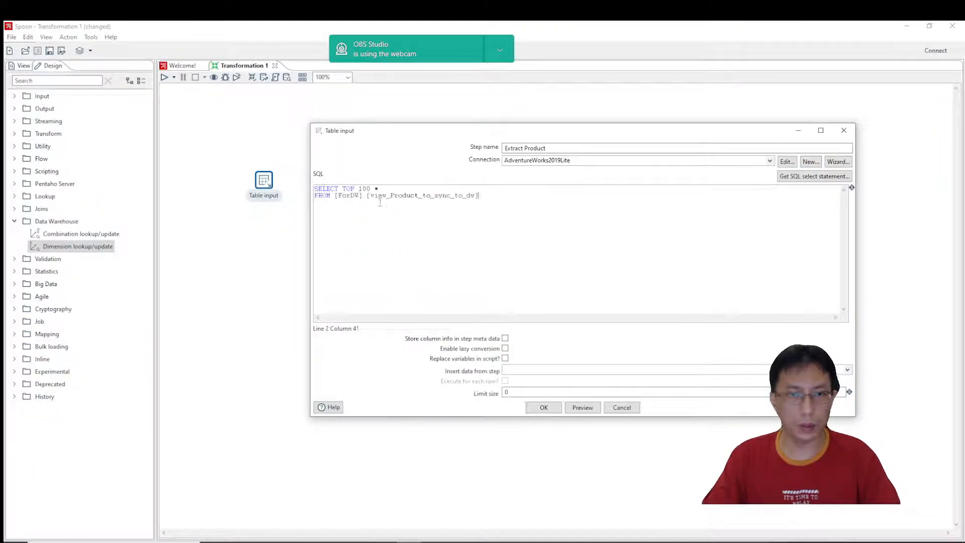
pyautogui.moveTo(343, 189); pyautogui.dragTo(369, 188)
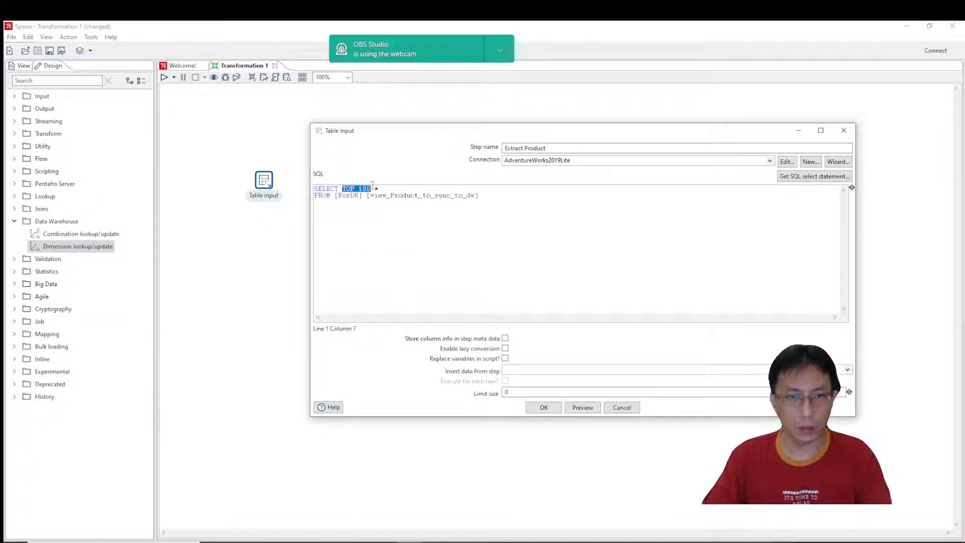
pyautogui.press('Delete')
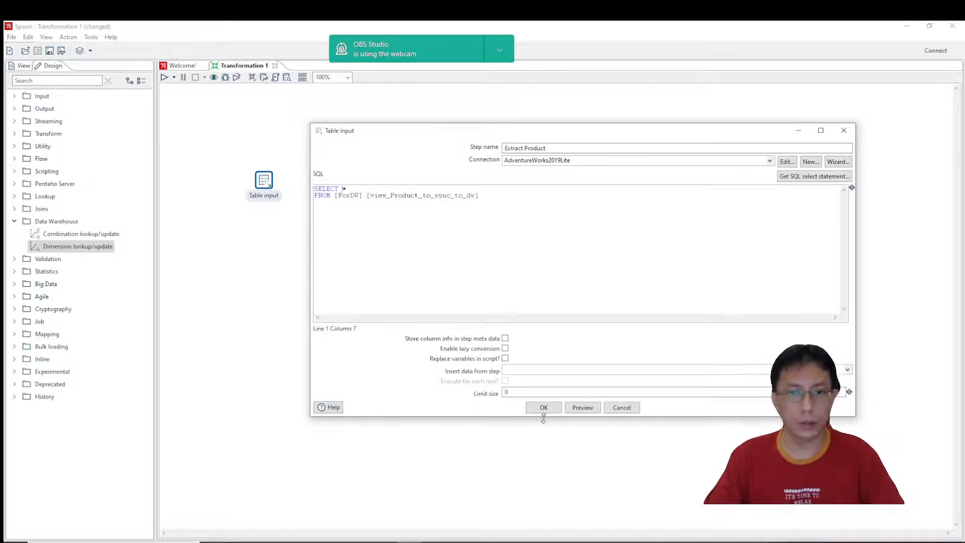
# Preview the rows of the product query and accept the Extract Product step's settings.
pyautogui.click(583, 408)
pyautogui.click(610, 298)
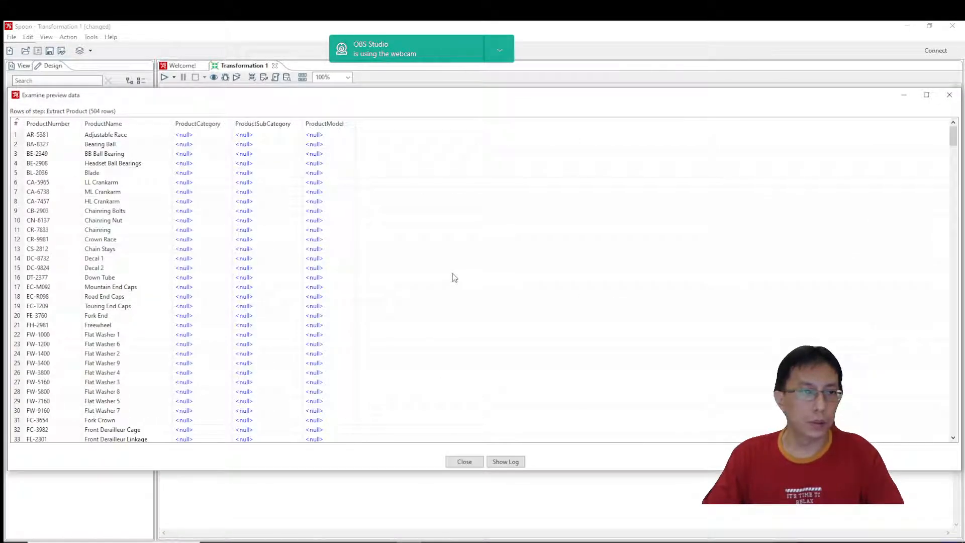
pyautogui.click(467, 462)
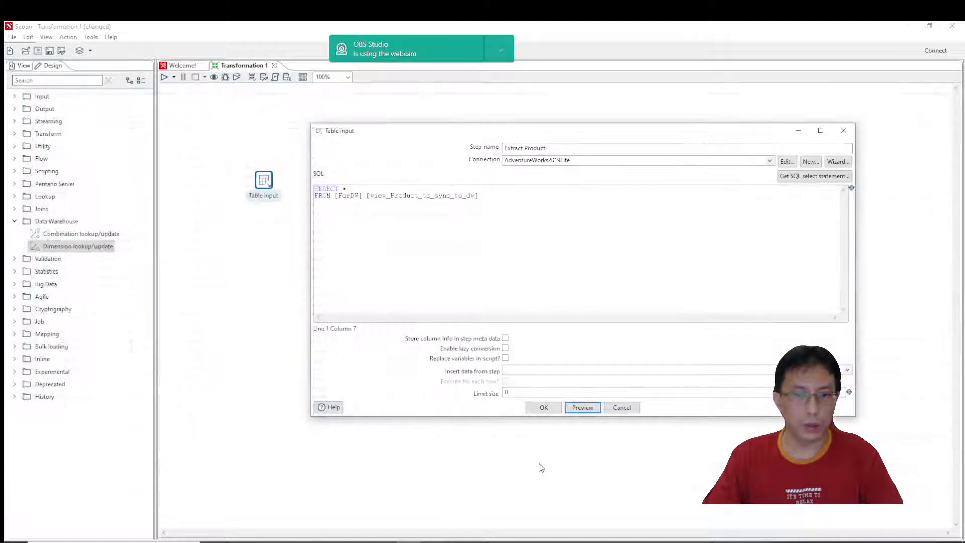
pyautogui.click(550, 407)
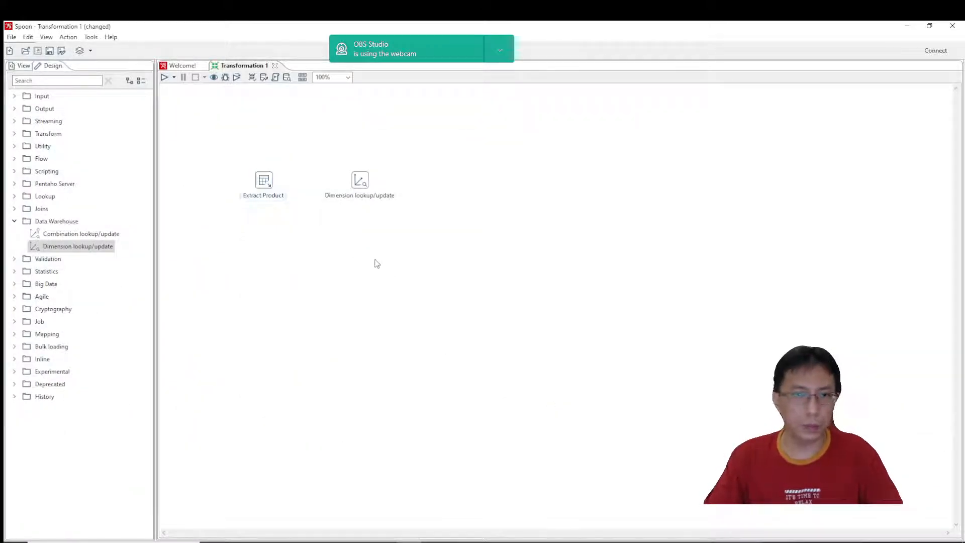
# Connect Extract Product to the Dimension lookup/update step with a hop and save the transformation as "ETL Product".
pyautogui.moveTo(263, 184)
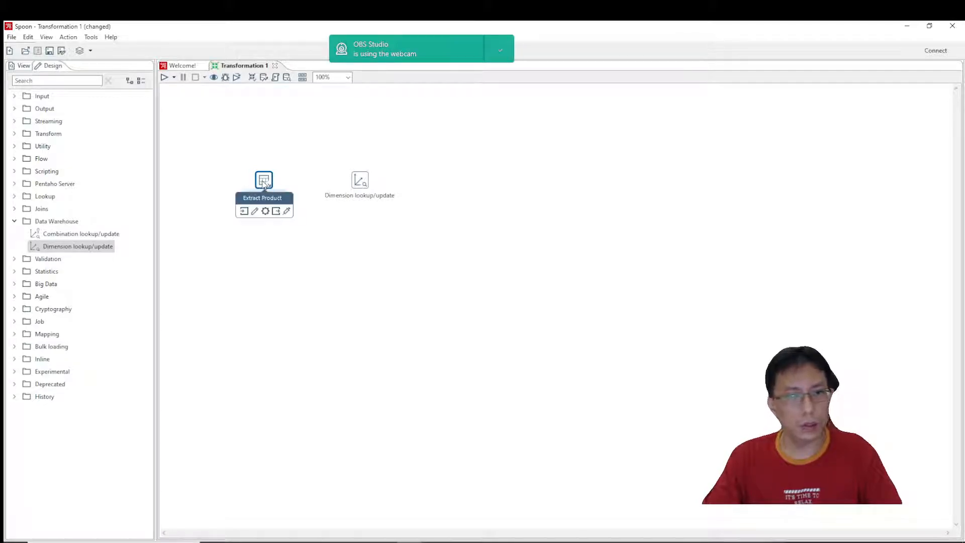
pyautogui.moveTo(277, 211); pyautogui.dragTo(365, 185)
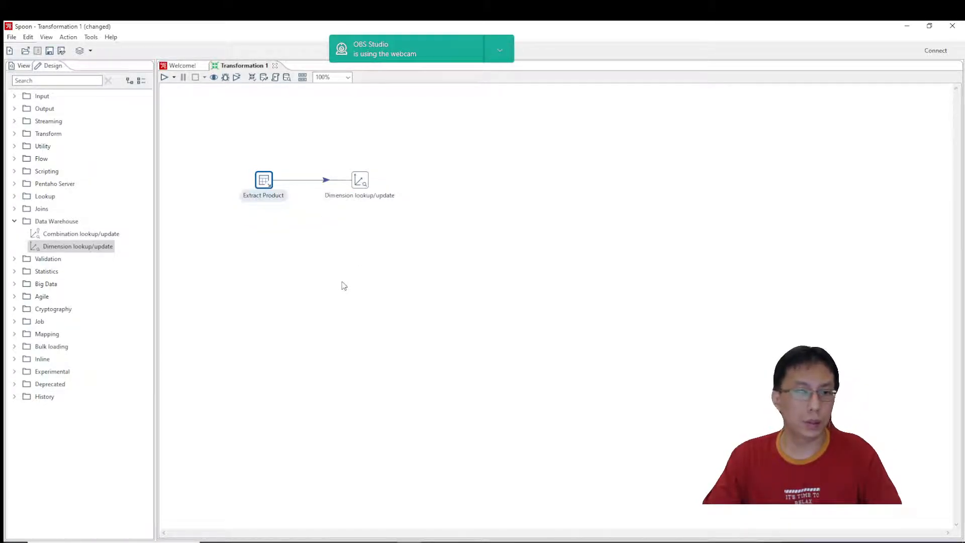
pyautogui.click(50, 51)
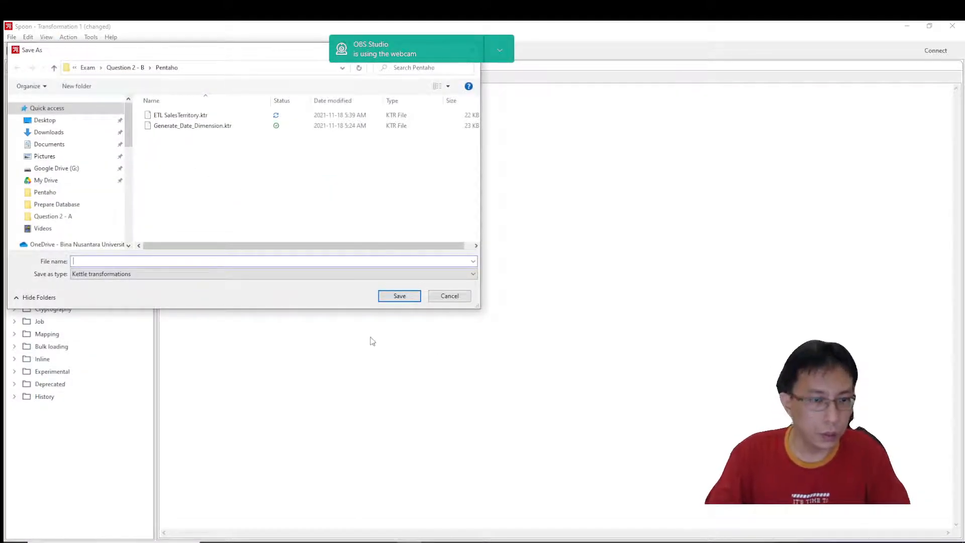
pyautogui.write('ETL')
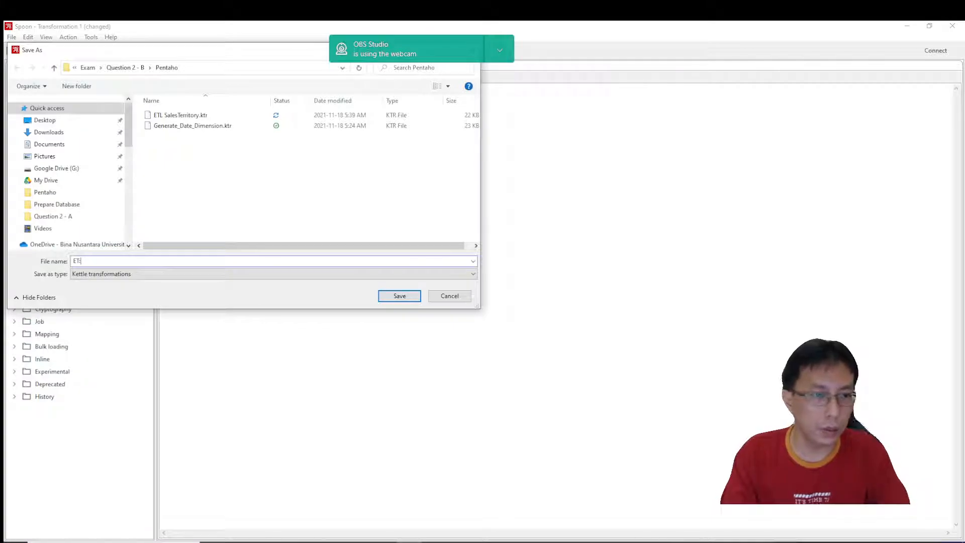
pyautogui.write(' Product')
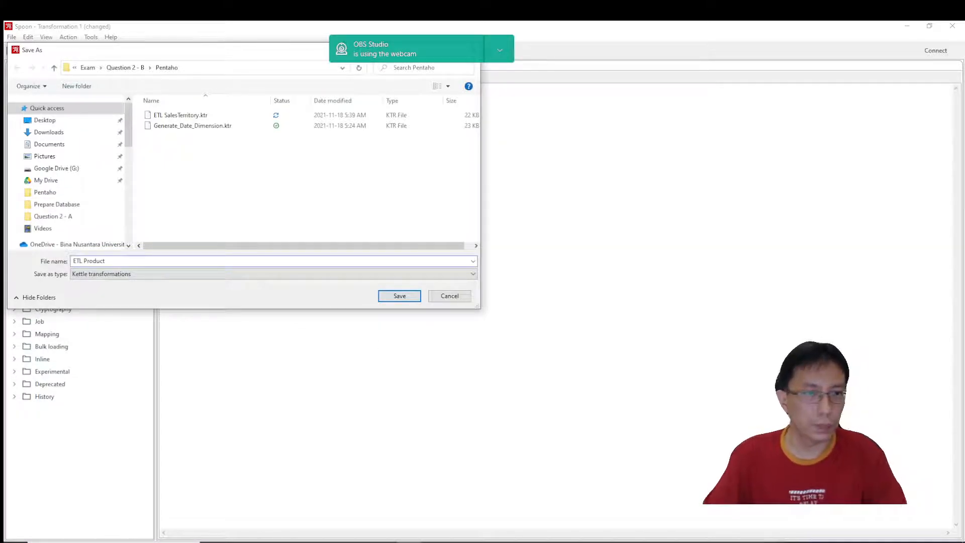
pyautogui.click(408, 299)
# Name the Dimension lookup/update step "Load into DimProduct" and check which connections it offers.
pyautogui.doubleClick(364, 182)
pyautogui.write('Load into DimProduct')
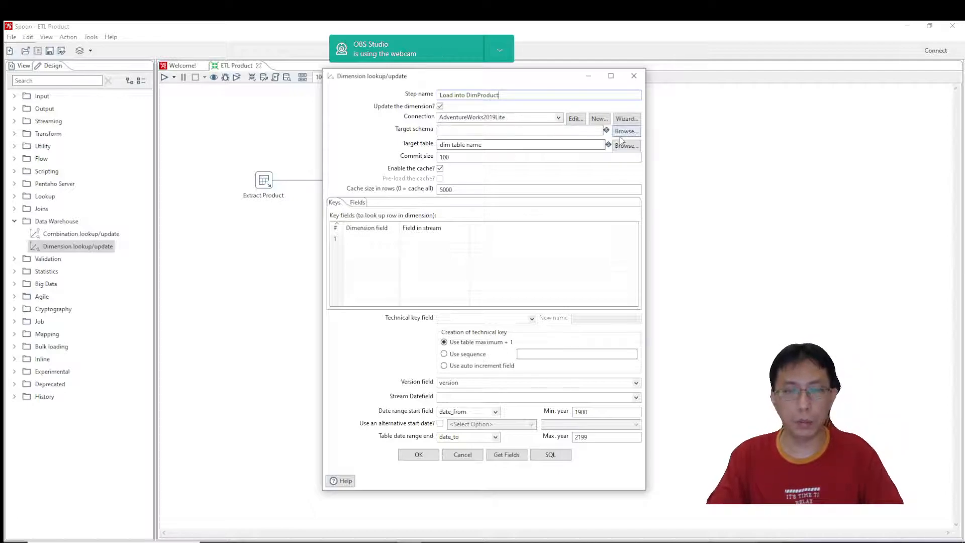
pyautogui.click(523, 118)
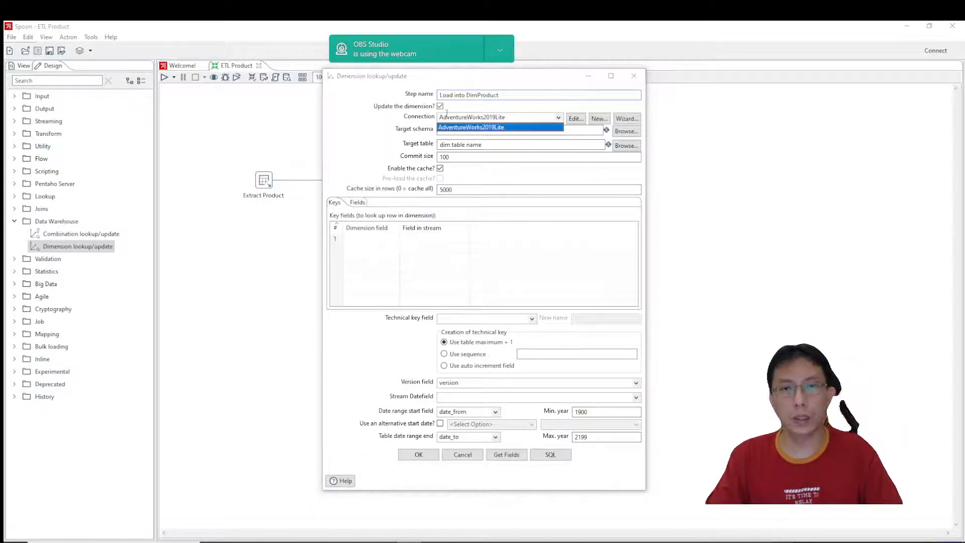
# Create a new database connection for the dimension step with type MS SQL Server (Native) and host localhost.
pyautogui.click(598, 119)
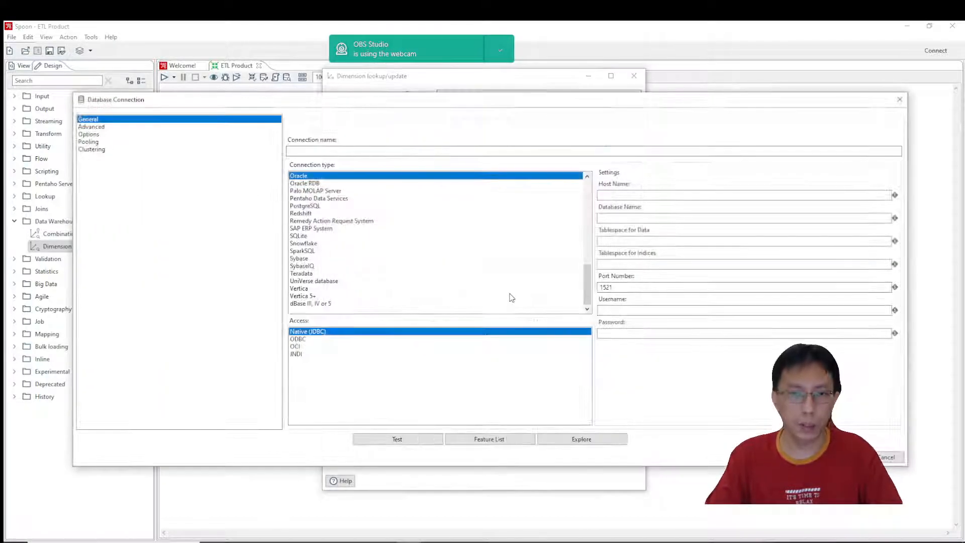
pyautogui.scroll(5, 357, 271)
pyautogui.scroll(3, 358, 270)
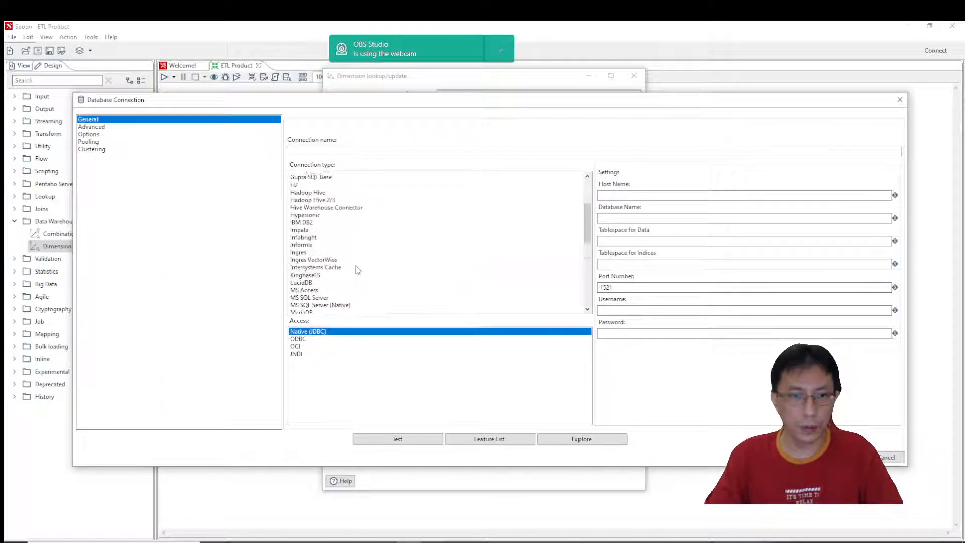
pyautogui.click(334, 274)
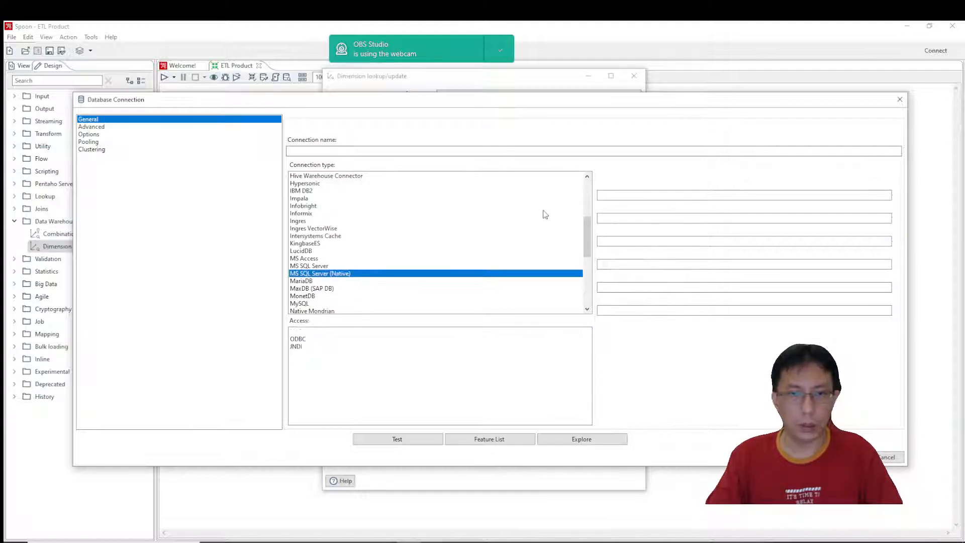
pyautogui.click(618, 195)
pyautogui.write('localhost')
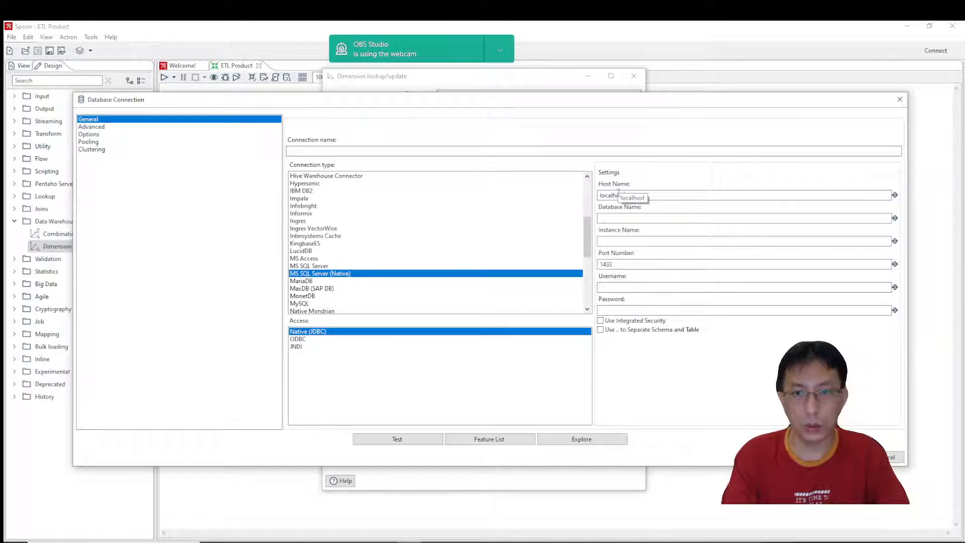
# Copy the AdventureWorks2019Lite_DW database name from SQL Server Management Studio and enter it as the connection name and database name in Spoon.
pyautogui.click(321, 542)
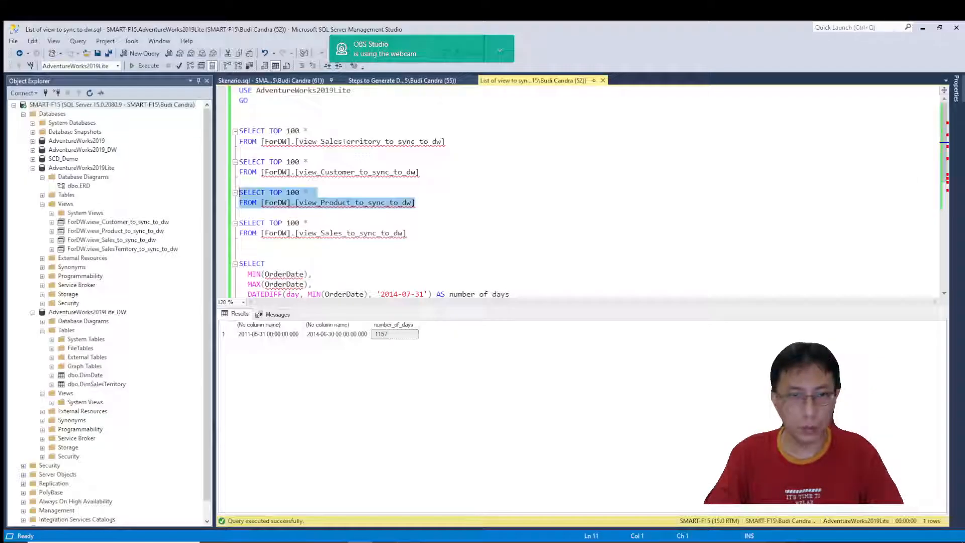
pyautogui.click(87, 312)
pyautogui.hotkey('ctrl', 'c')
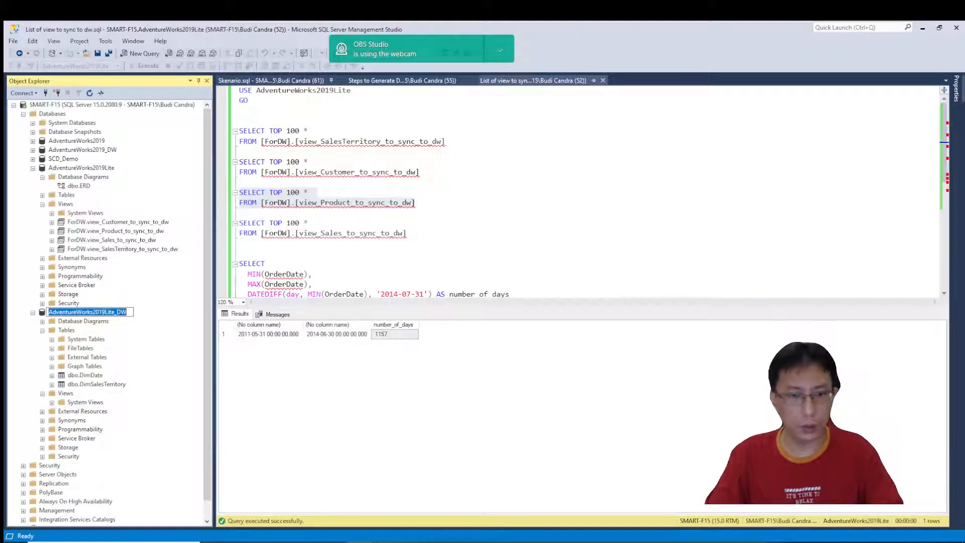
pyautogui.hotkey('alt', 'Tab')
pyautogui.click(358, 151)
pyautogui.hotkey('ctrl', 'v')
pyautogui.click(643, 218)
pyautogui.hotkey('ctrl', 'v')
# Enable integrated security and set the instance name to SMART-F15, copied from the server properties in SQL Server Management Studio.
pyautogui.click(630, 242)
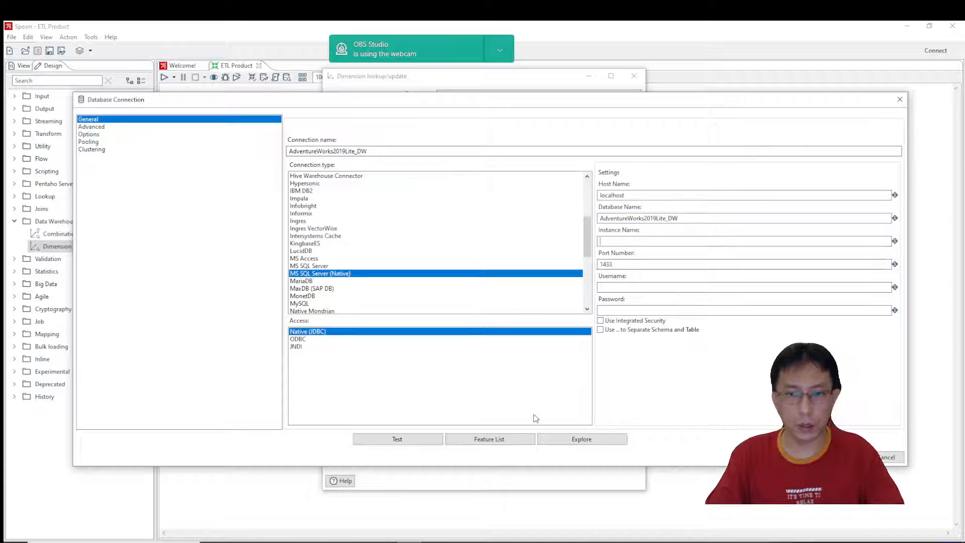
pyautogui.click(600, 321)
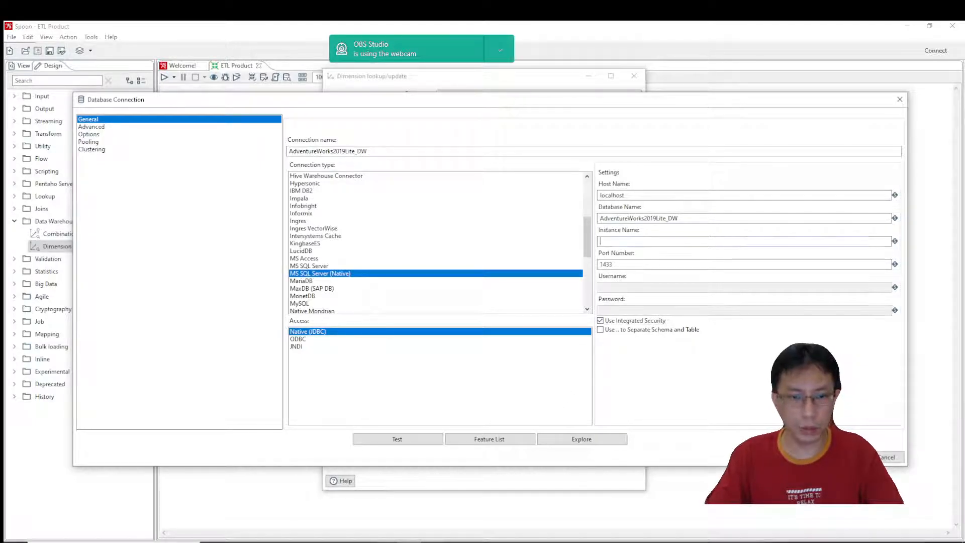
pyautogui.hotkey('alt', 'Tab')
pyautogui.rightClick(116, 105)
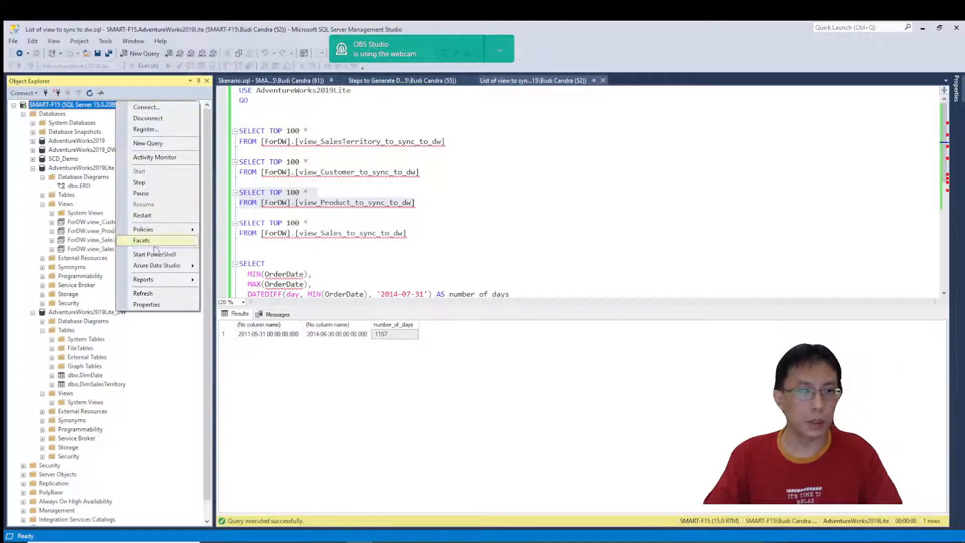
pyautogui.click(153, 304)
pyautogui.click(555, 177)
pyautogui.hotkey('ctrl', 'c')
pyautogui.click(635, 434)
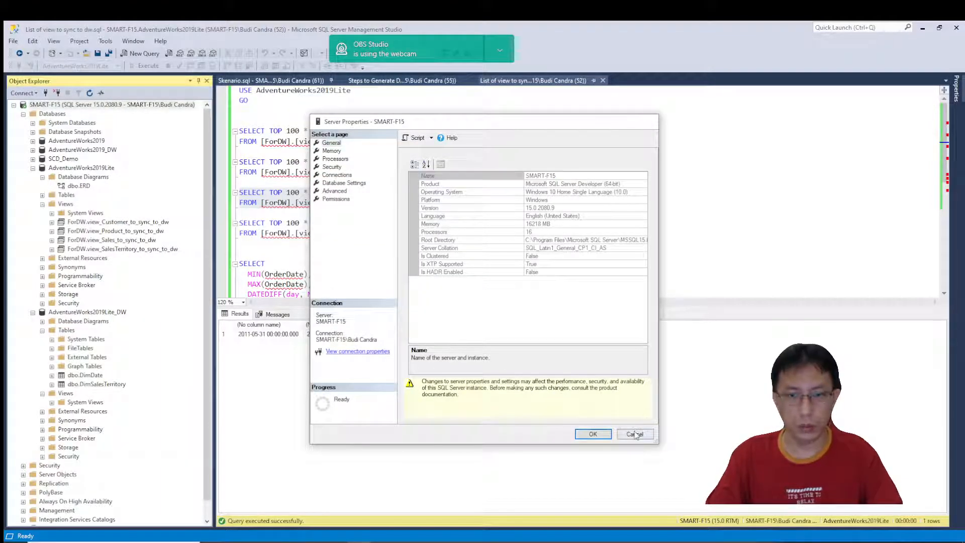
pyautogui.hotkey('alt', 'Tab')
pyautogui.hotkey('ctrl', 'v')
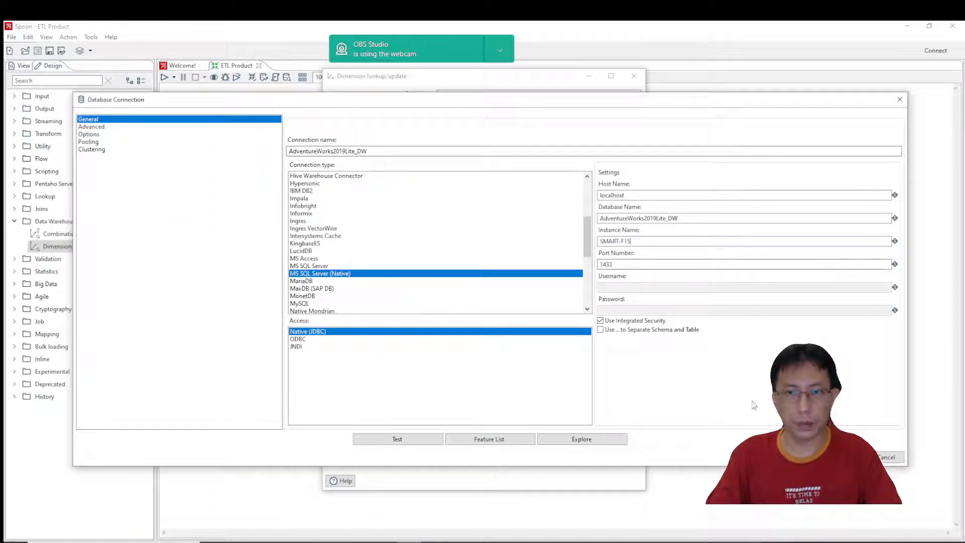
# Test the AdventureWorks2019Lite_DW connection and accept its settings.
pyautogui.click(414, 445)
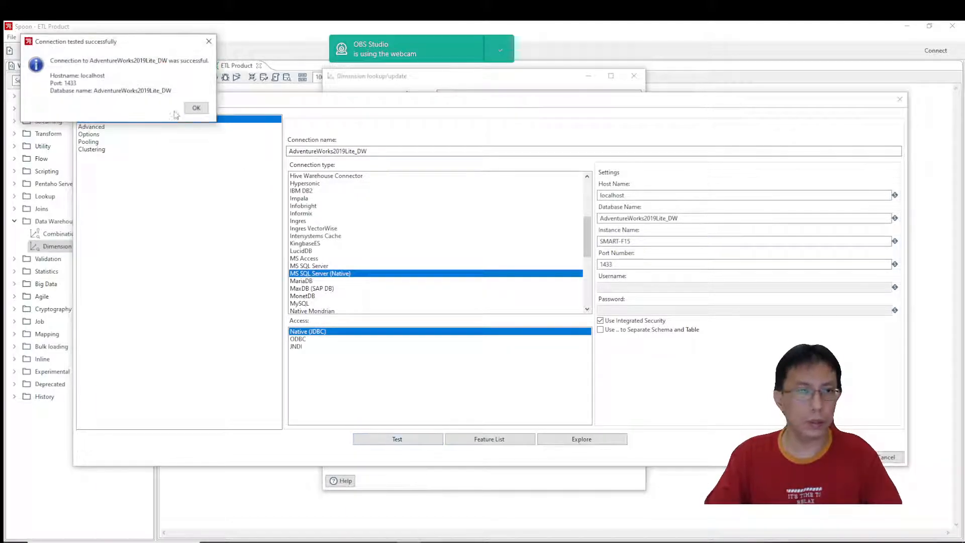
pyautogui.click(196, 110)
pyautogui.click(848, 457)
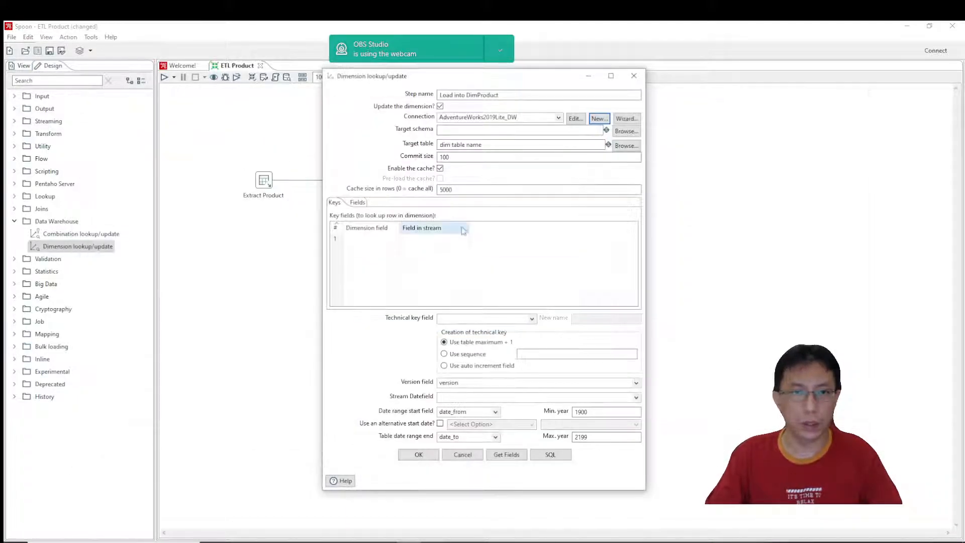
# Set the dimension step's target schema to dbo and target table to DimProduct, with the cache disabled.
pyautogui.click(627, 131)
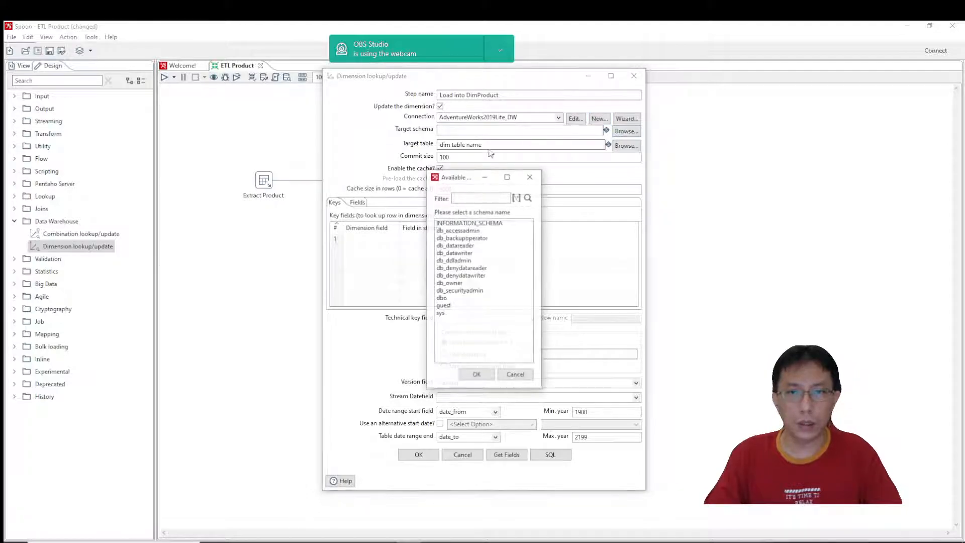
pyautogui.doubleClick(442, 298)
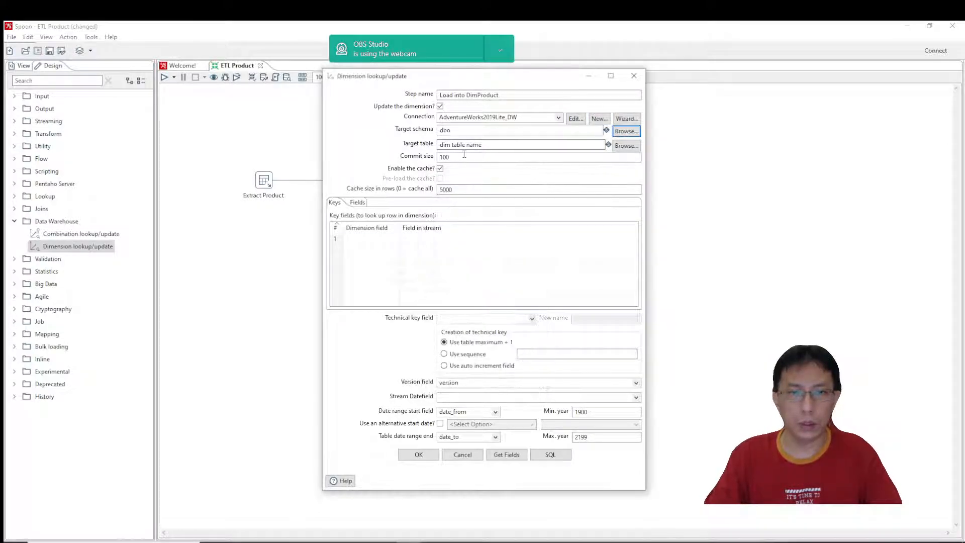
pyautogui.tripleClick(521, 145)
pyautogui.write('Dim')
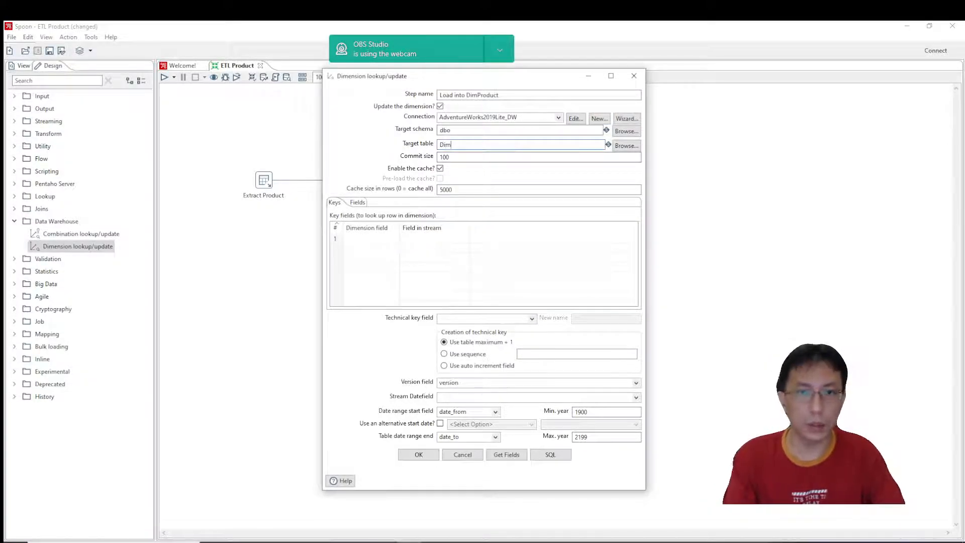
pyautogui.write('Produc')
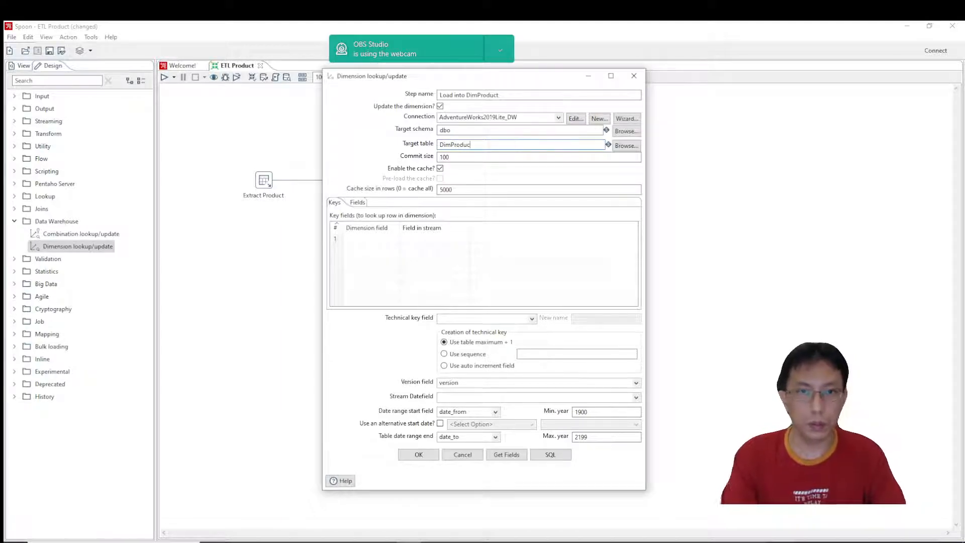
pyautogui.write('t')
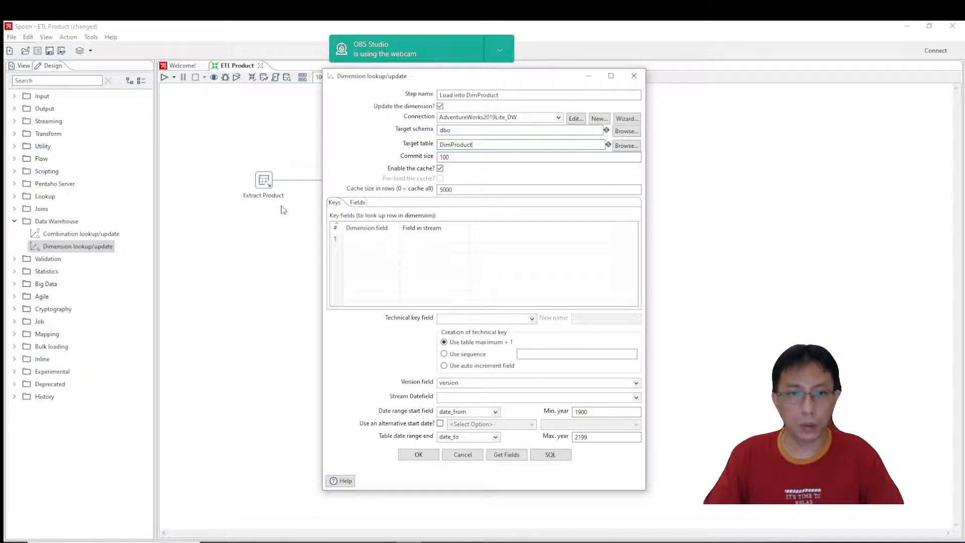
pyautogui.click(440, 169)
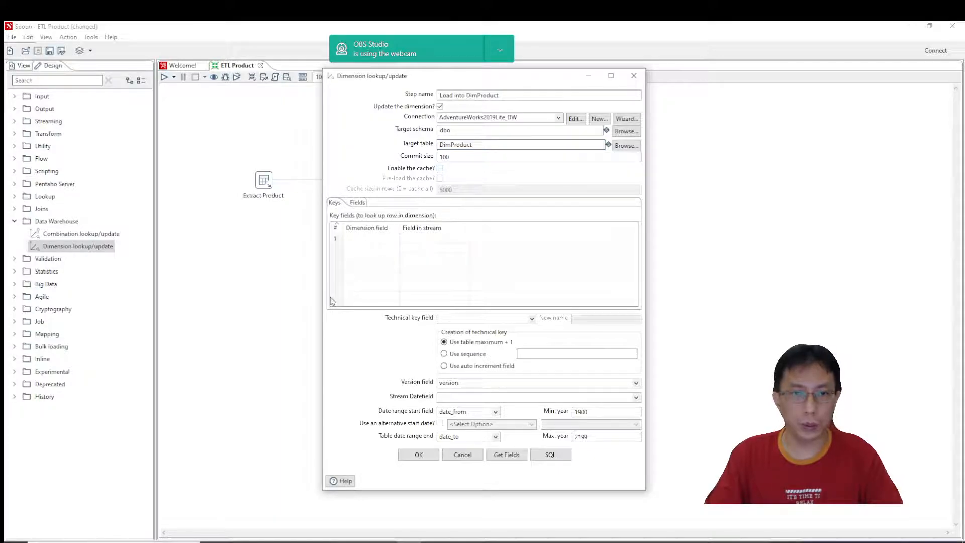
# Get the key fields from the stream and map ProductNumber to the dimension field ProductAlternateKey, copied from Skenario.sql in SQL Server Management Studio.
pyautogui.click(507, 454)
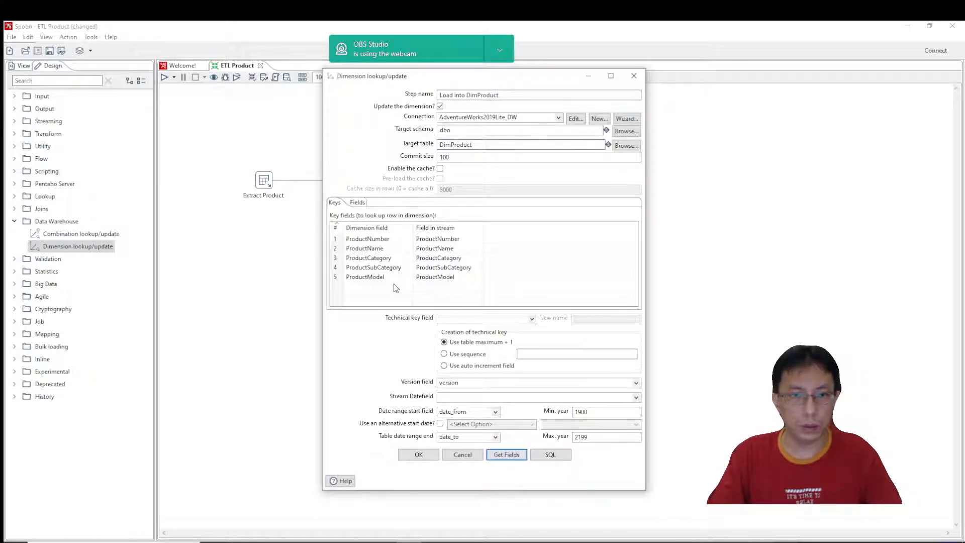
pyautogui.click(407, 240)
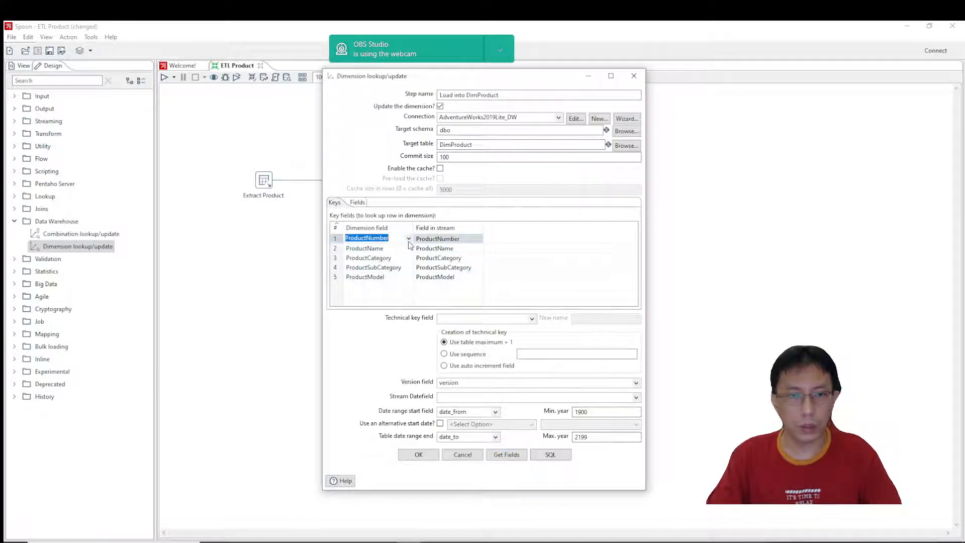
pyautogui.click(375, 533)
pyautogui.click(272, 82)
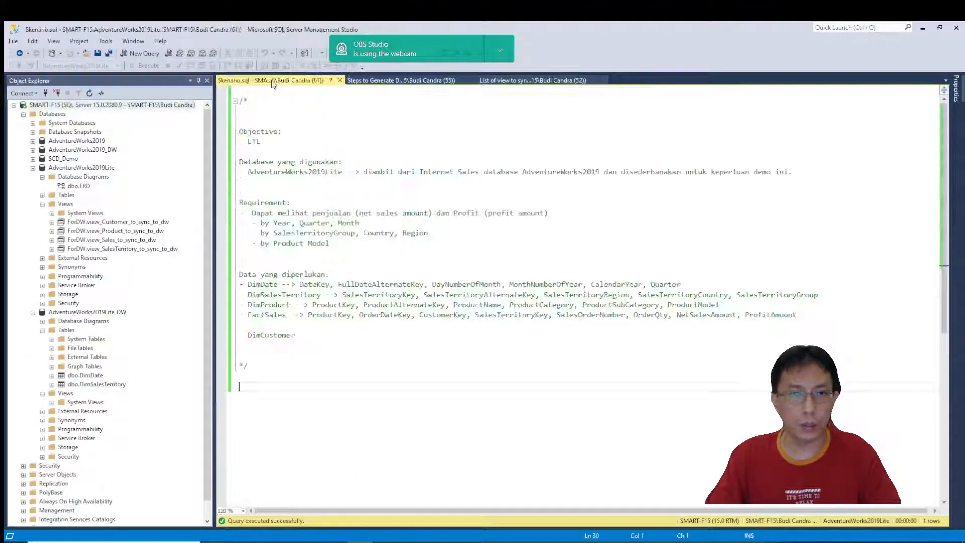
pyautogui.doubleClick(424, 304)
pyautogui.hotkey('ctrl', 'c')
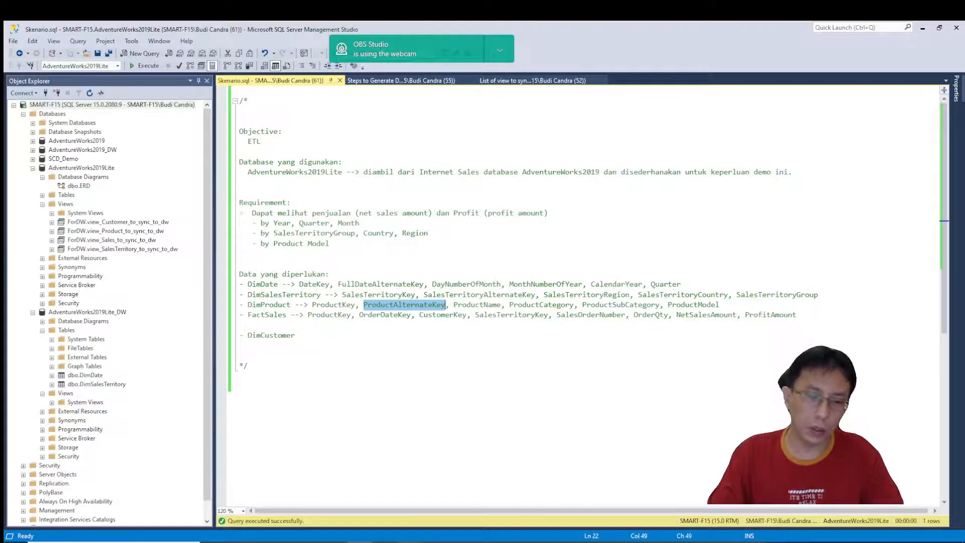
pyautogui.moveTo(409, 541)
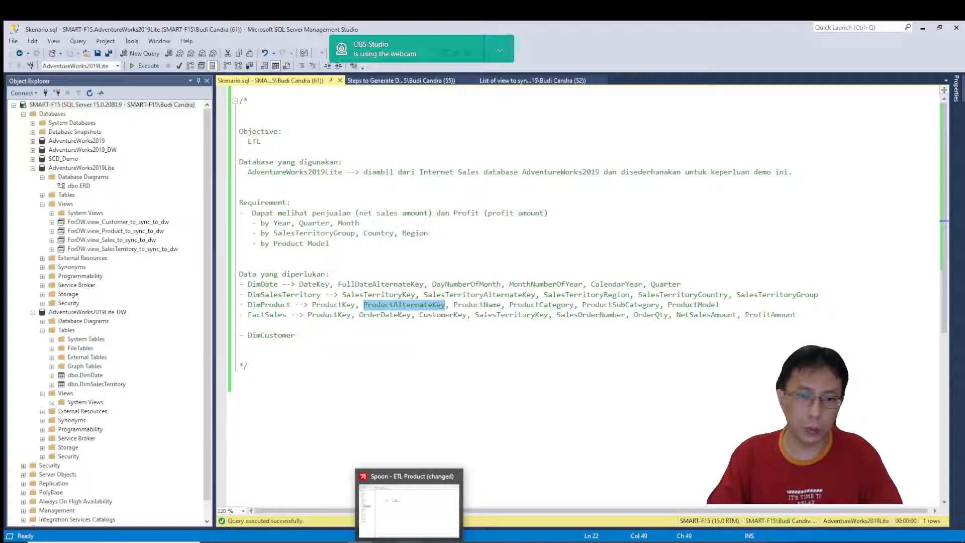
pyautogui.click(409, 508)
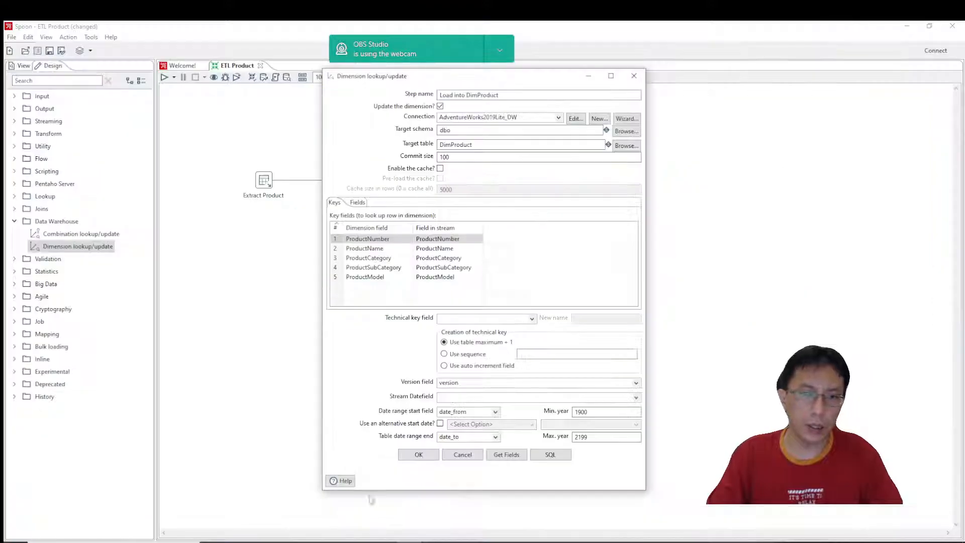
pyautogui.click(388, 240)
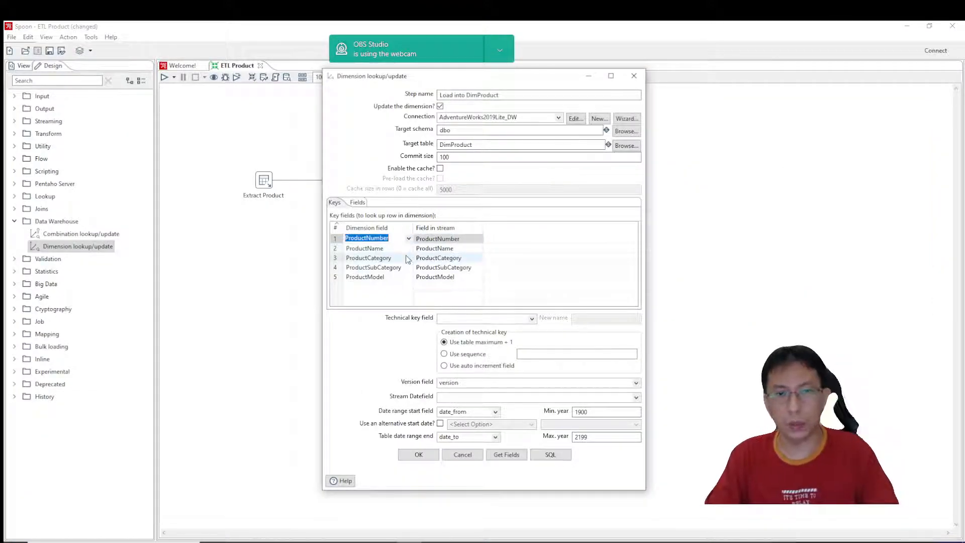
pyautogui.hotkey('ctrl', 'v')
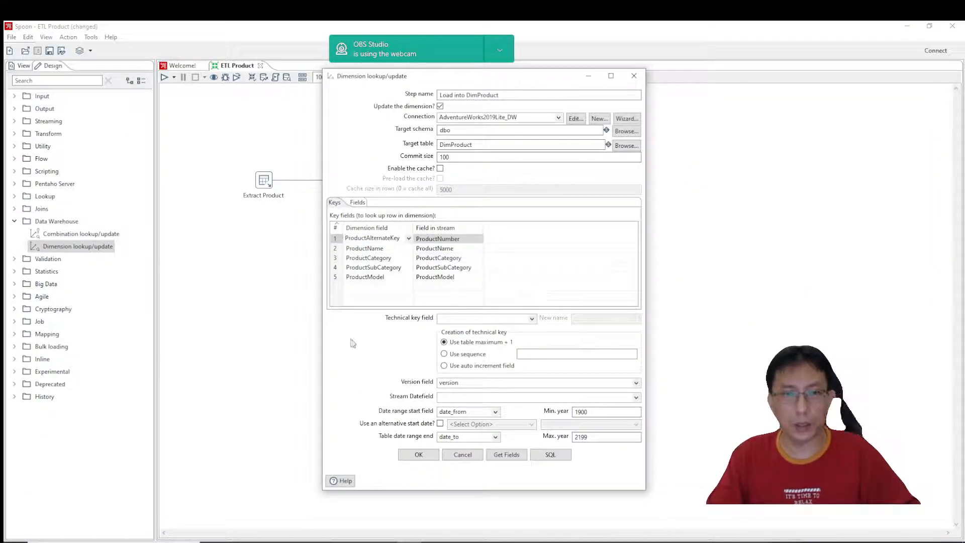
# Set the technical key field to ProductKey and generate the SQL that creates the DimProduct table.
pyautogui.click(478, 319)
pyautogui.write('ProductKey')
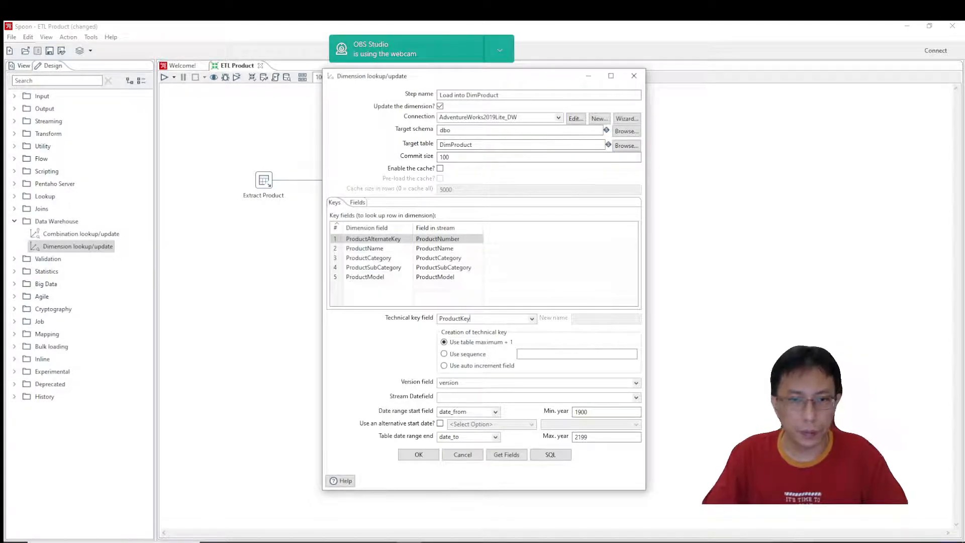
pyautogui.click(542, 456)
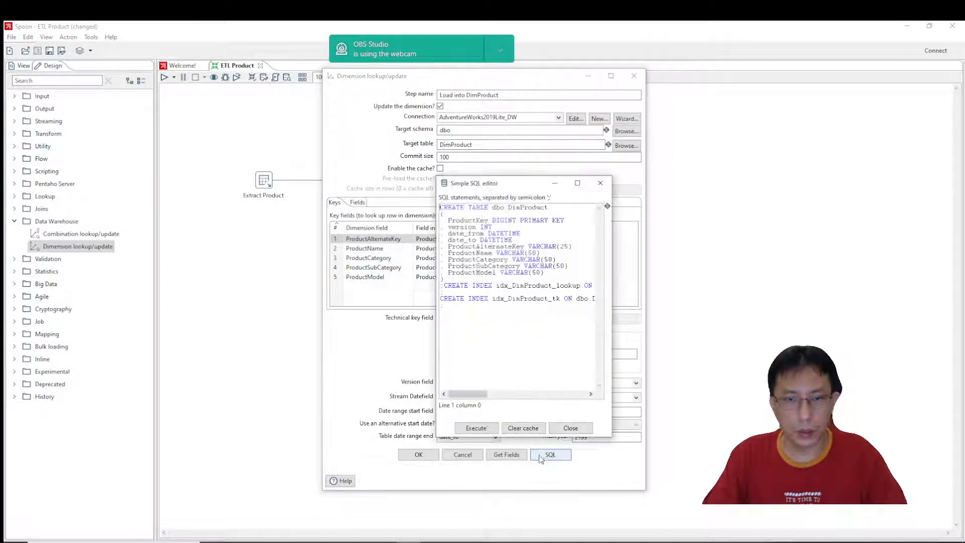
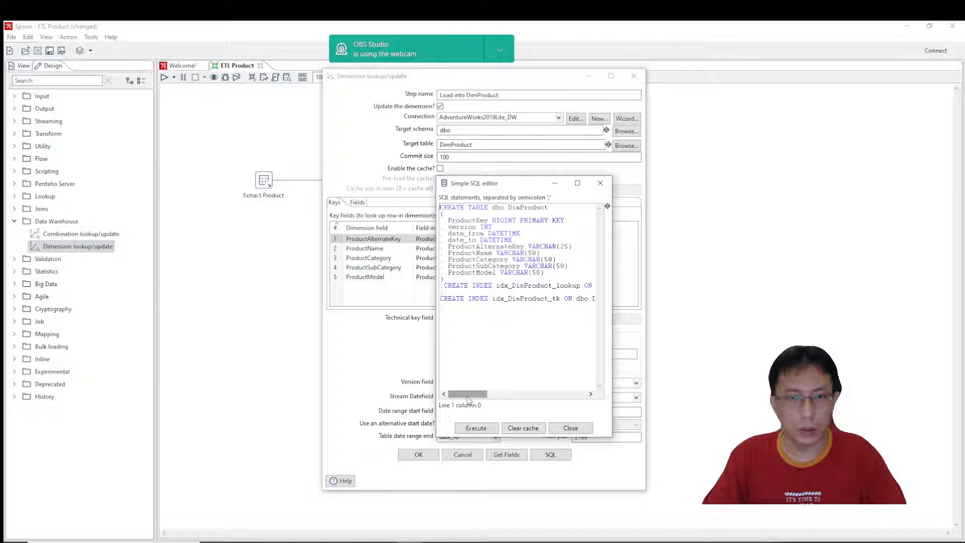
# Execute the generated SQL statements that create the DimProduct table and its indexes, accept the results and close the SQL editor.
pyautogui.moveTo(467, 398)
pyautogui.mouseDown()
pyautogui.moveTo(571, 401)
pyautogui.moveTo(467, 404)
pyautogui.mouseUp()
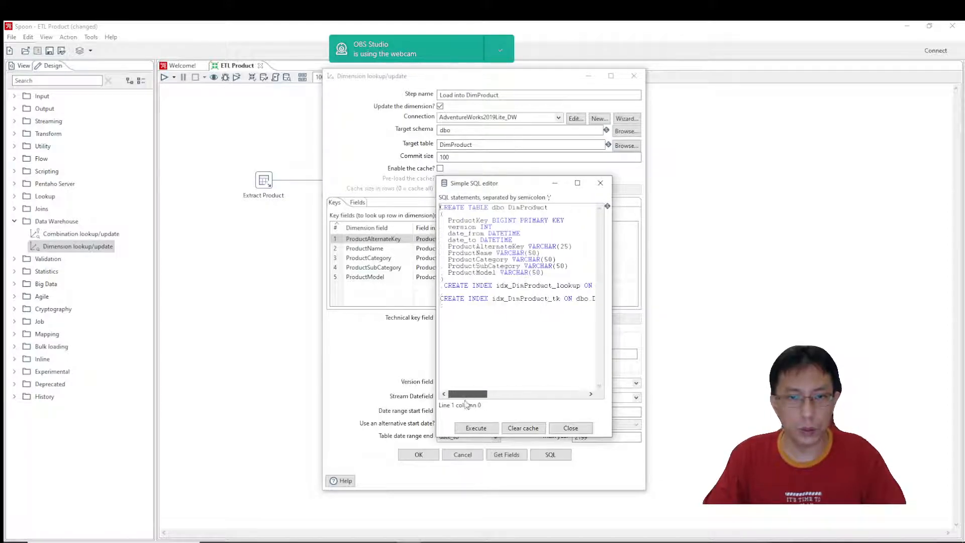
pyautogui.moveTo(526, 187); pyautogui.dragTo(598, 239)
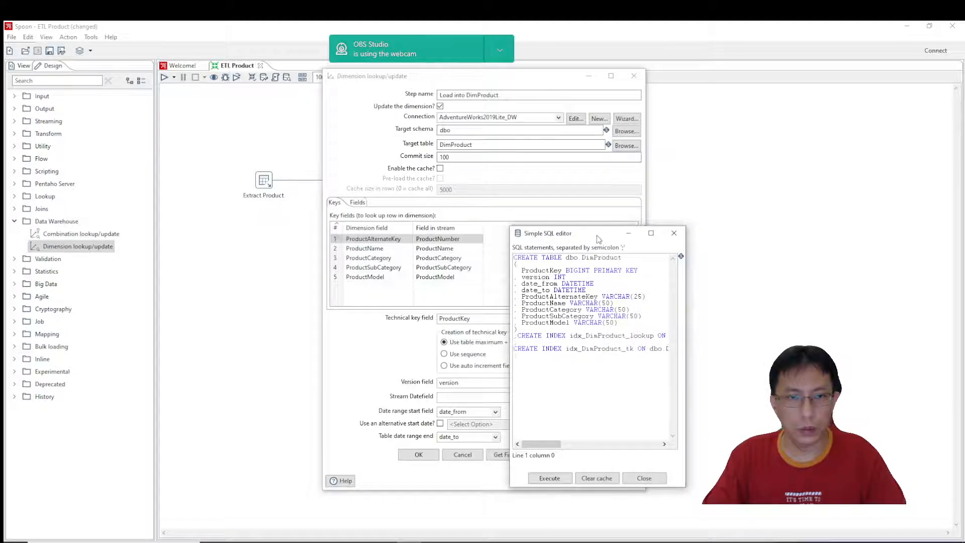
pyautogui.click(550, 479)
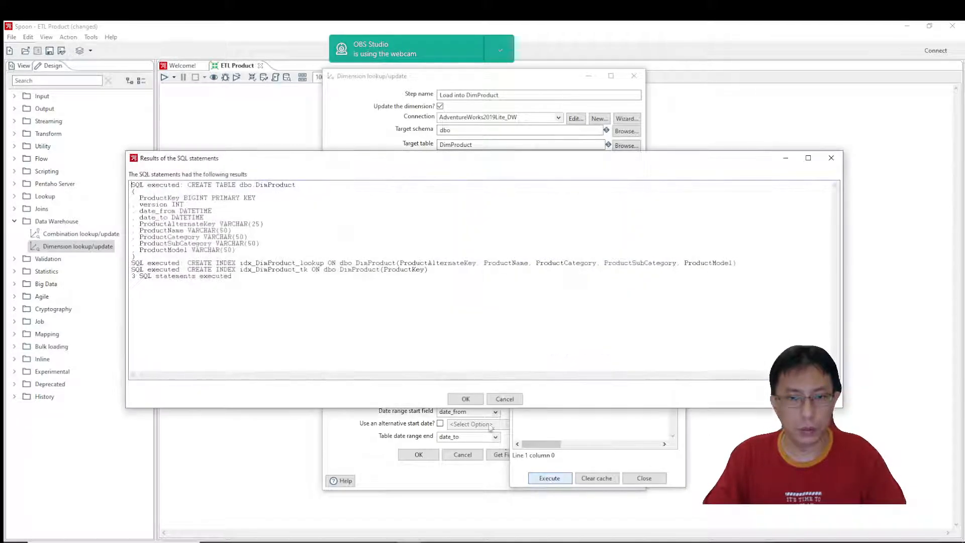
pyautogui.click(463, 397)
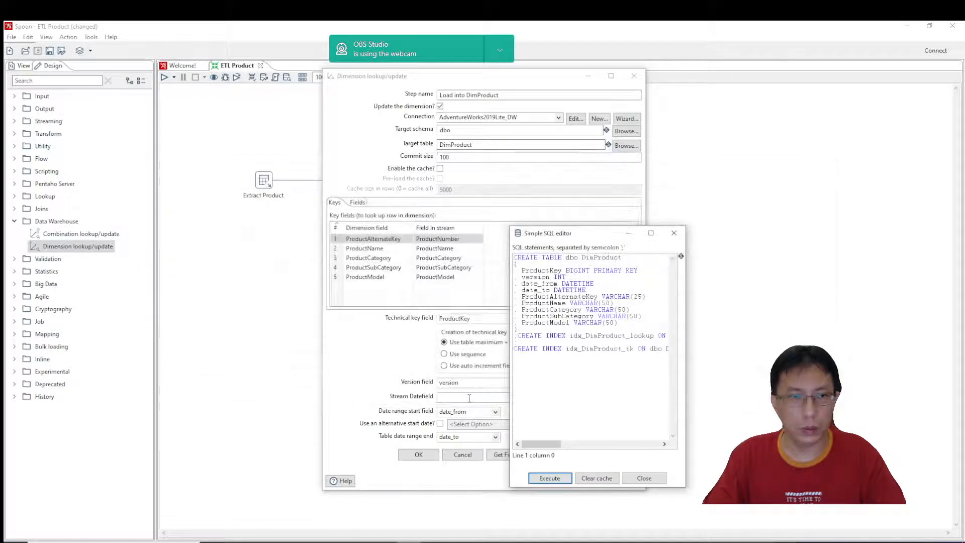
pyautogui.click(644, 478)
# Switch to SQL Server Management Studio, refresh the tables of AdventureWorks2019Lite_DW, select dbo.DimProduct and return to Spoon.
pyautogui.hotkey('alt', 'Tab')
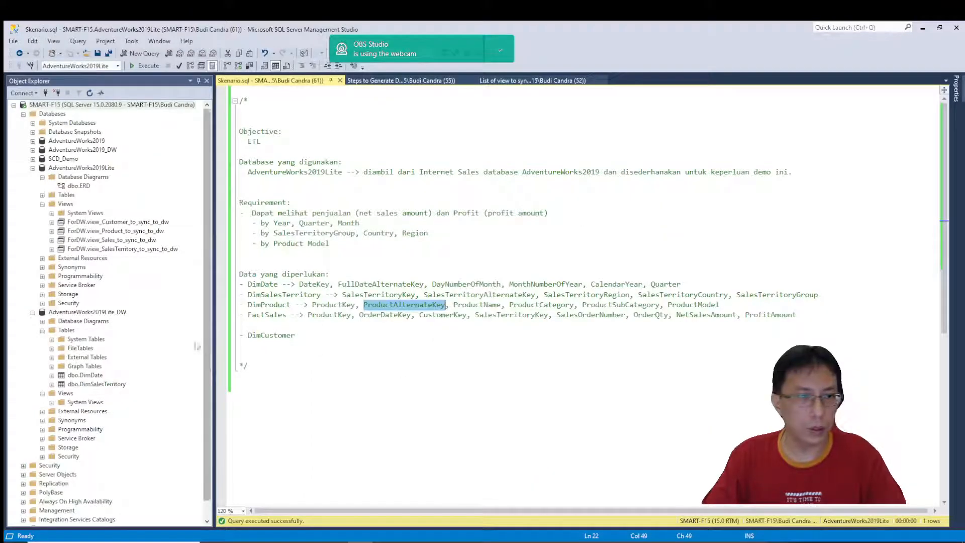
pyautogui.rightClick(74, 333)
pyautogui.click(100, 394)
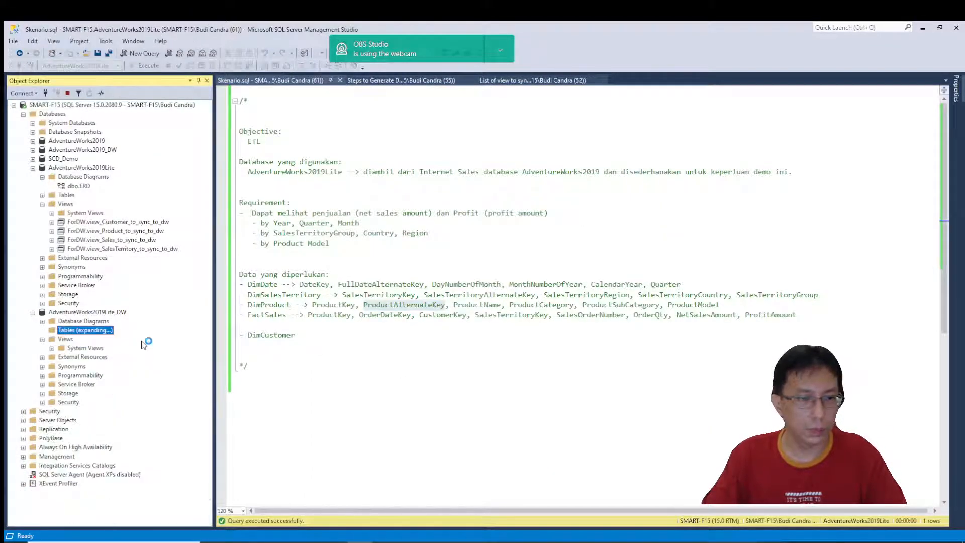
pyautogui.click(103, 383)
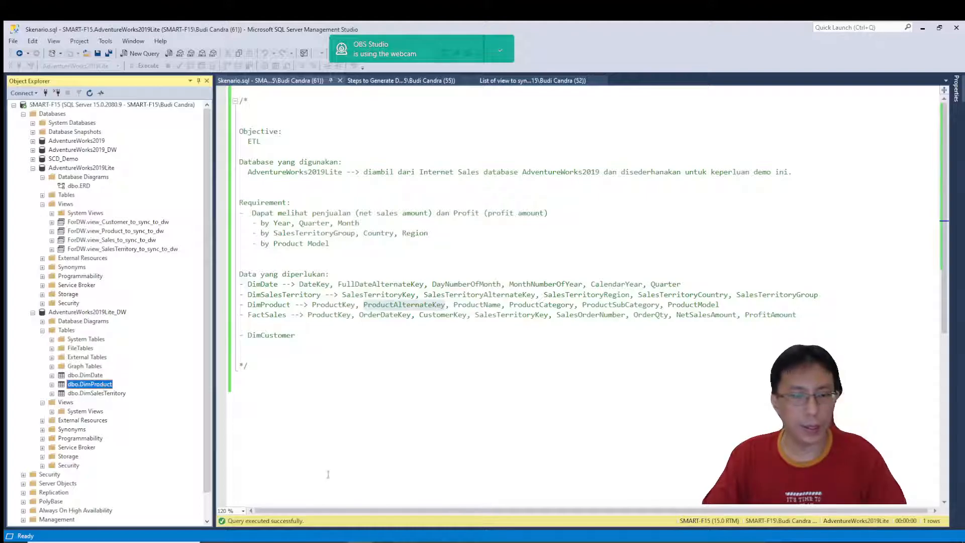
pyautogui.hotkey('alt', 'Tab')
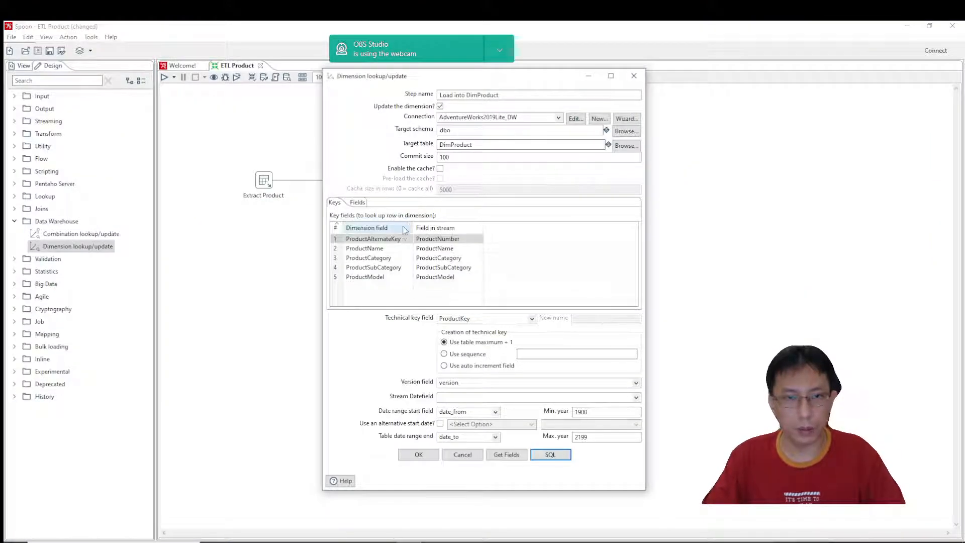
pyautogui.click(353, 203)
pyautogui.click(507, 455)
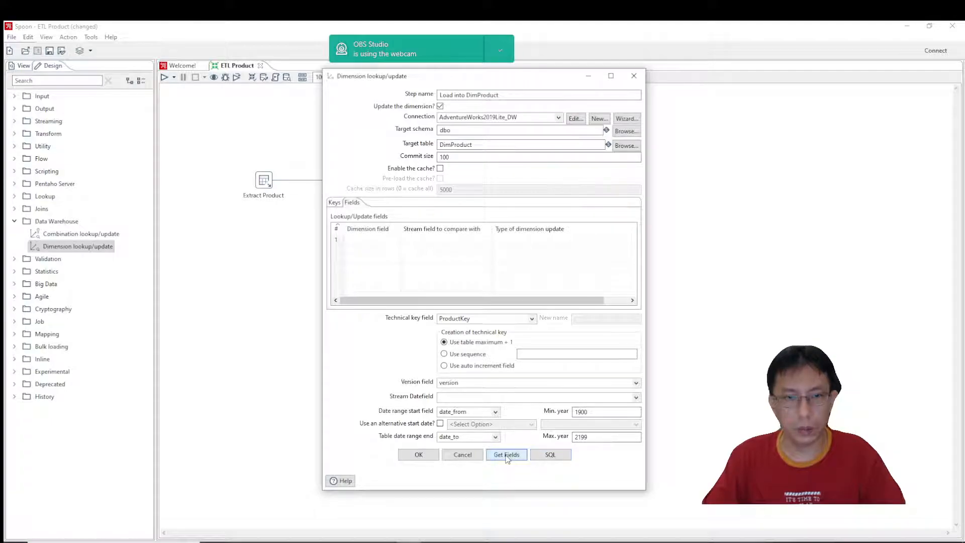
pyautogui.click(395, 241)
pyautogui.click(395, 239)
pyautogui.click(397, 240)
pyautogui.click(397, 240)
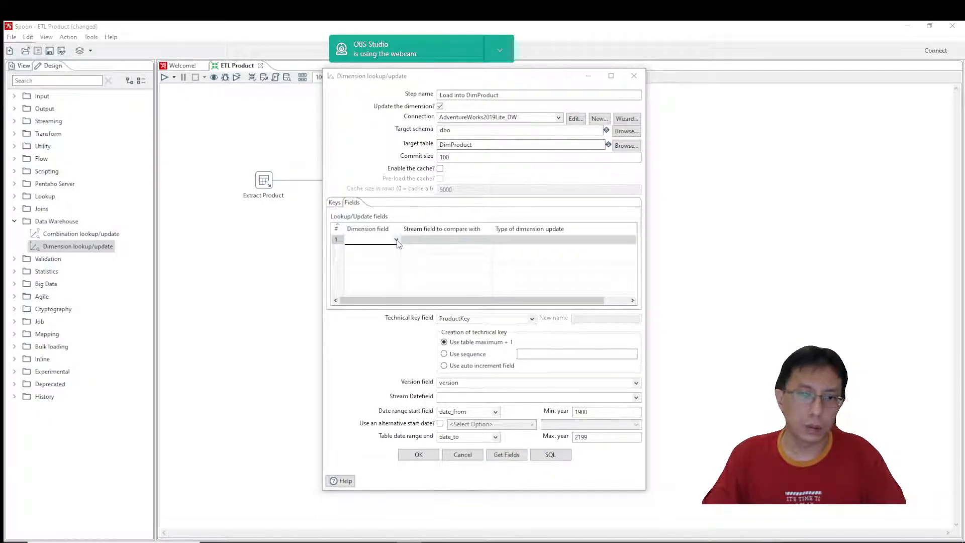
pyautogui.click(489, 240)
pyautogui.click(489, 240)
pyautogui.click(463, 455)
# Save and run the ETL Product transformation with the Pentaho local configuration, and read through the execution log.
pyautogui.click(196, 111)
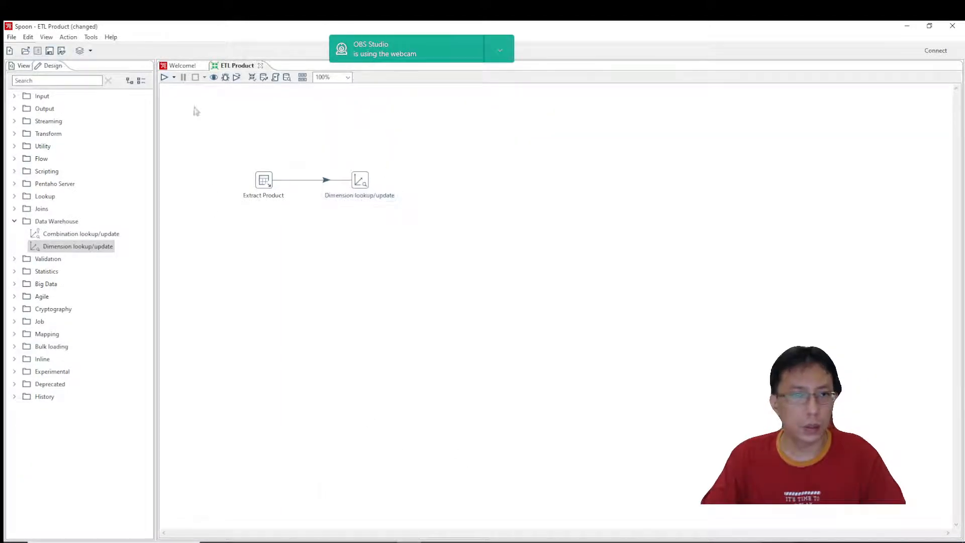
pyautogui.click(164, 78)
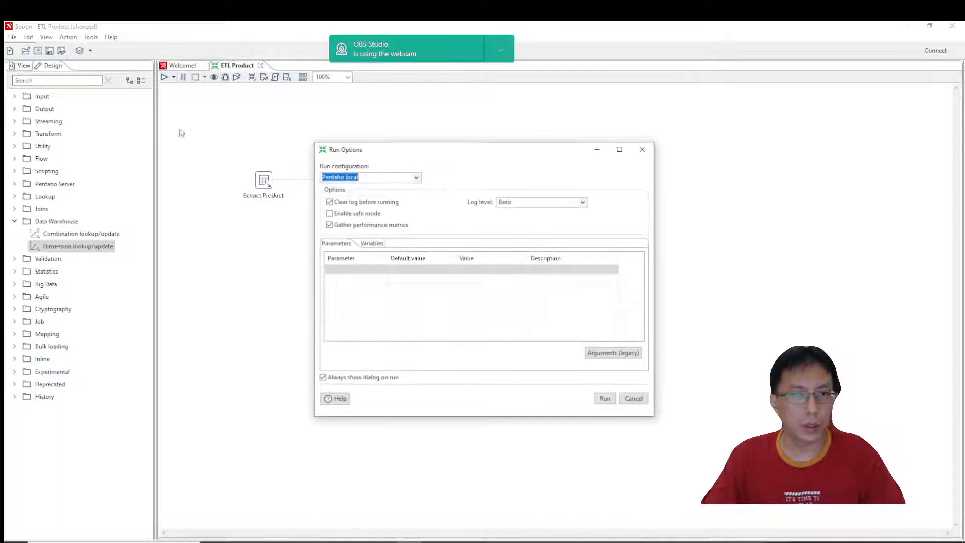
pyautogui.click(611, 403)
pyautogui.click(551, 301)
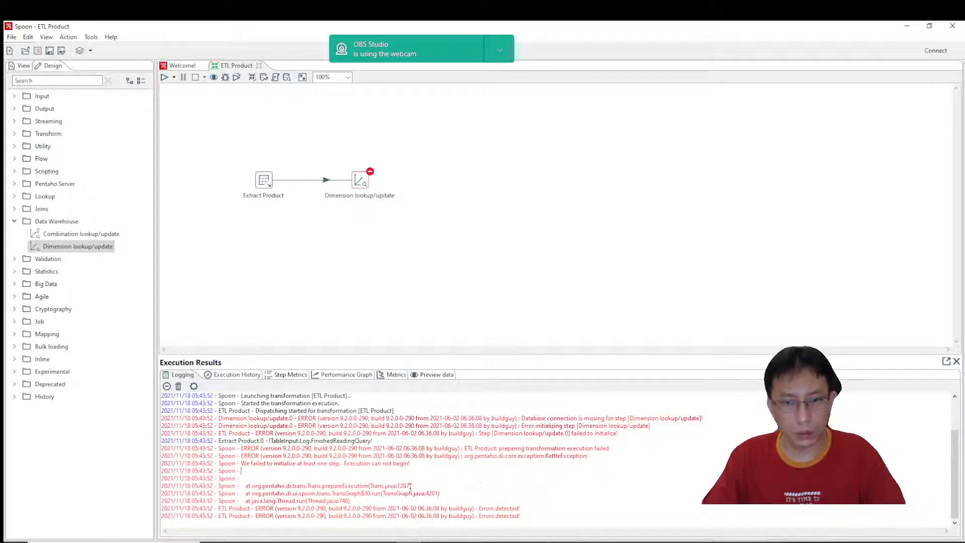
pyautogui.scroll(2, 424, 474)
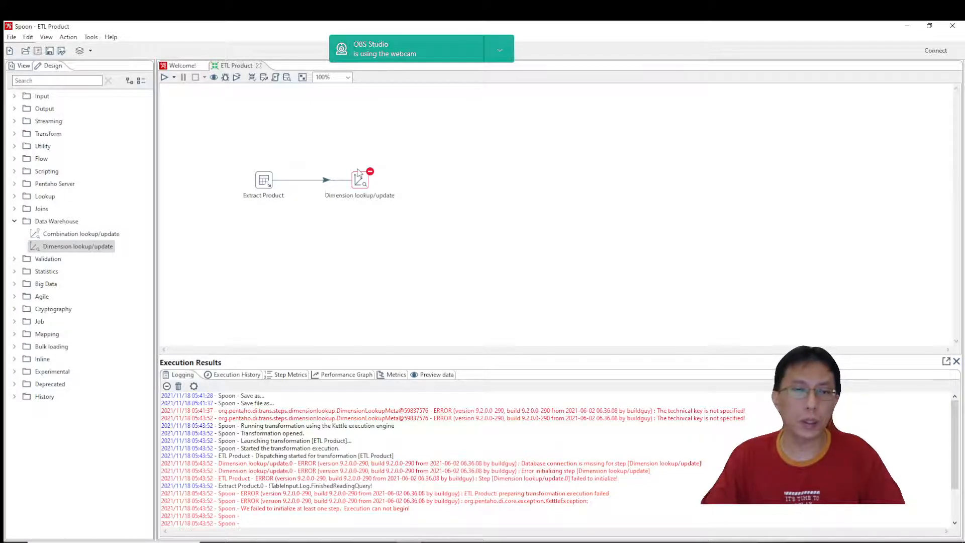
pyautogui.doubleClick(430, 298)
pyautogui.click(586, 436)
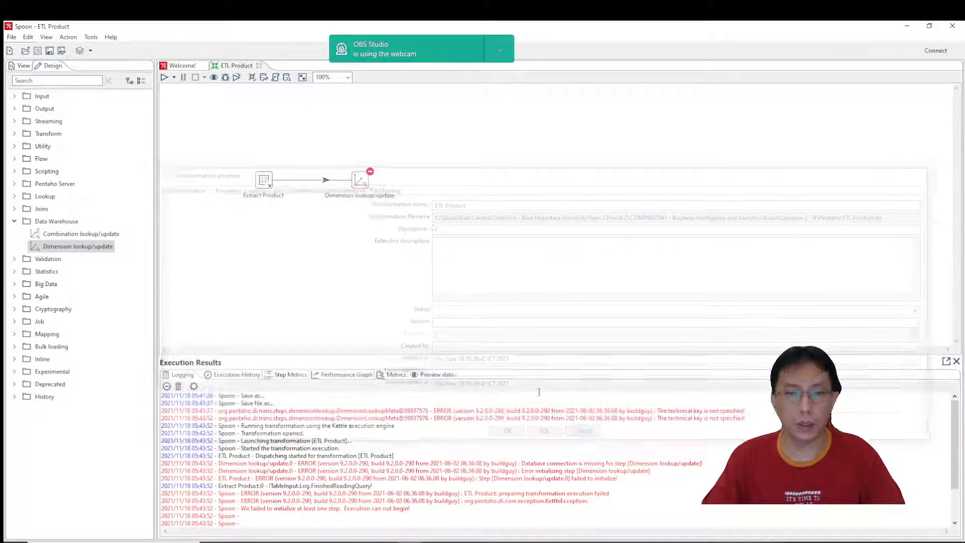
pyautogui.doubleClick(360, 181)
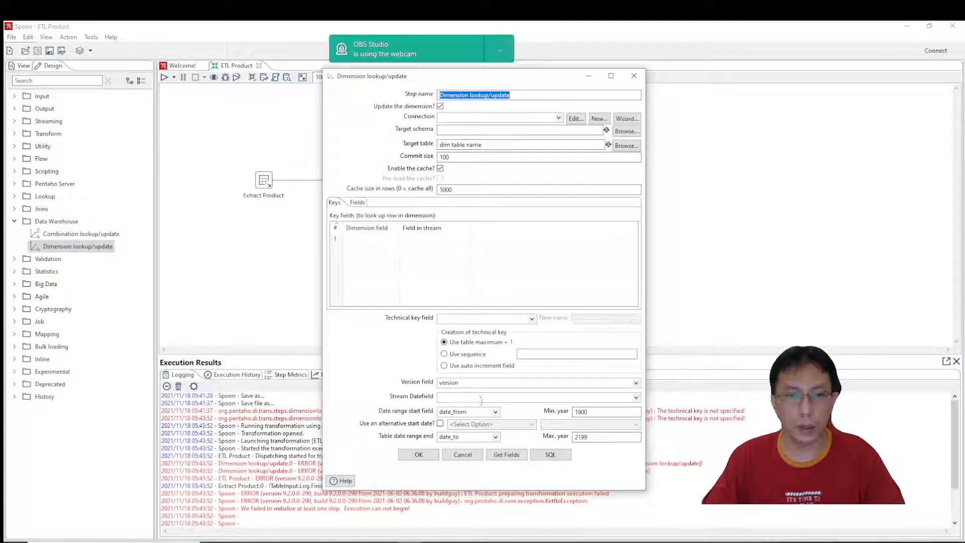
pyautogui.click(454, 322)
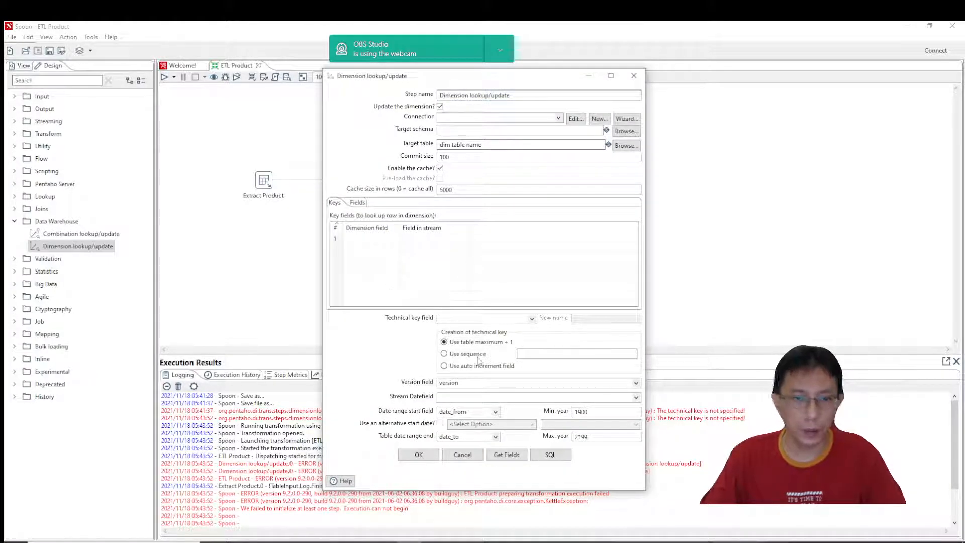
pyautogui.write('Prod')
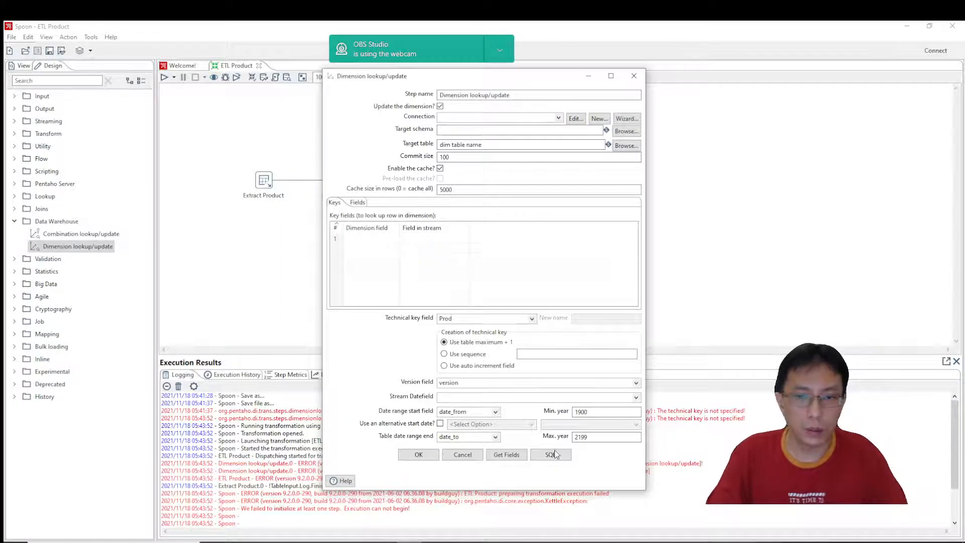
pyautogui.click(462, 454)
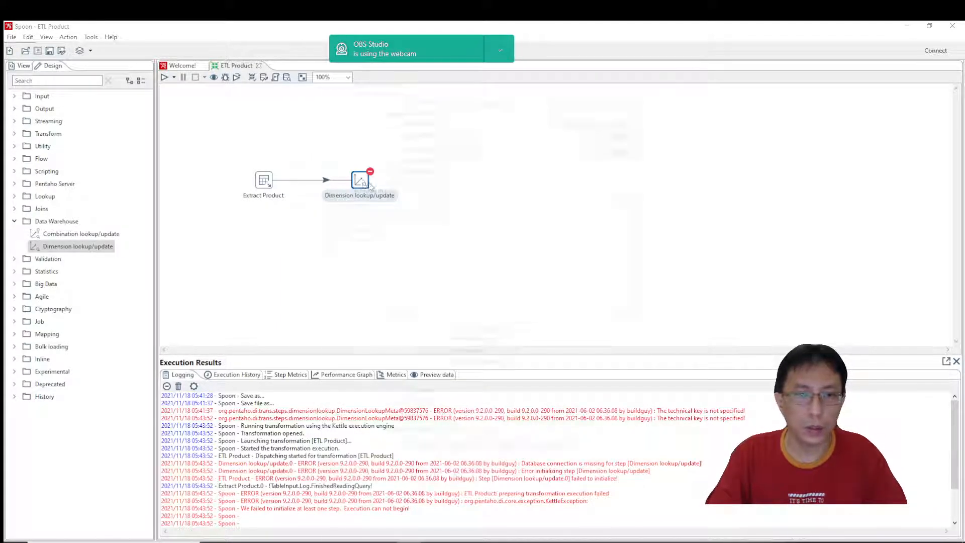
# Set the Dimension lookup/update step's connection to AdventureWorks2019Lite_DW and name the step Load into DimProduct.
pyautogui.doubleClick(370, 185)
pyautogui.click(504, 117)
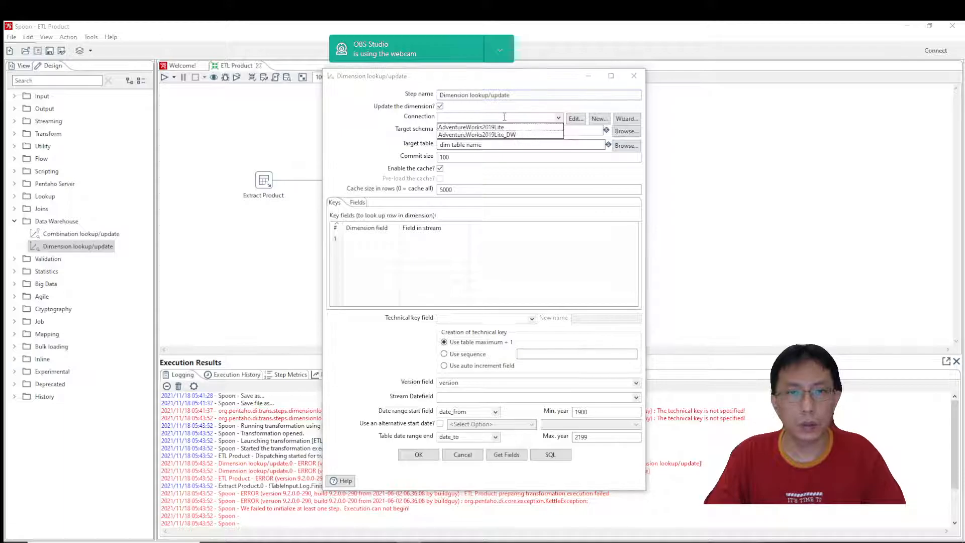
pyautogui.click(490, 134)
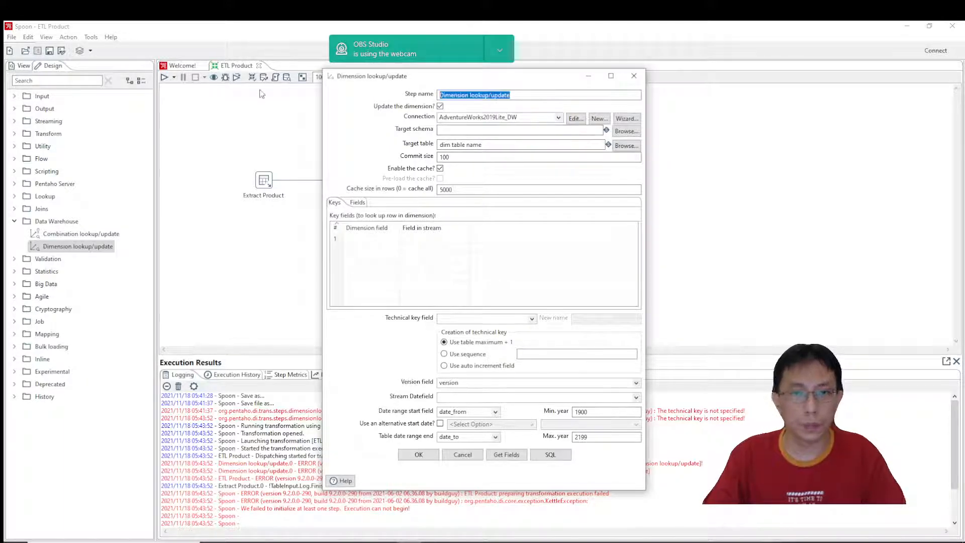
pyautogui.write('Load into')
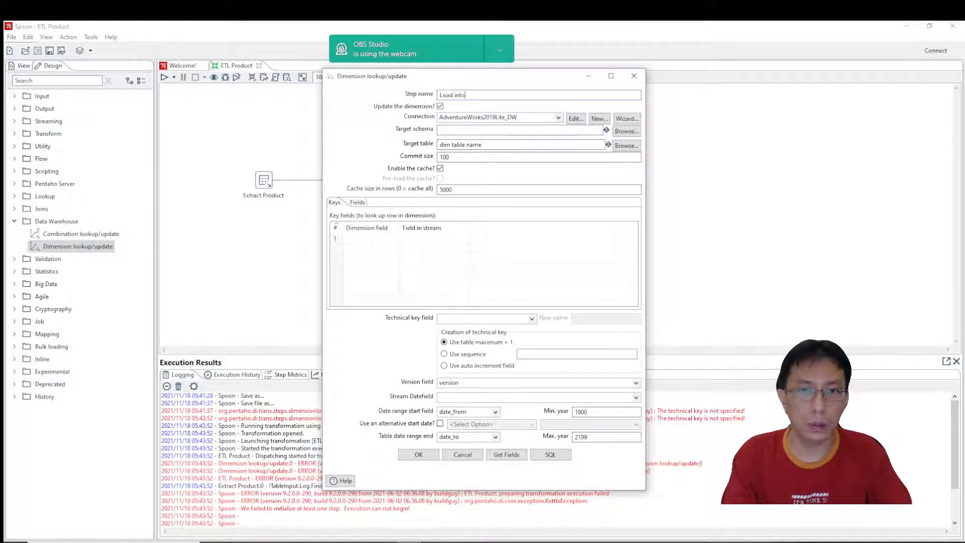
pyautogui.write(' Ta')
pyautogui.write('mProd')
pyautogui.write('uct')
# Choose the DimProduct table from the AdventureWorks2019Lite_DW database, with schema dbo, as the target and disable the cache.
pyautogui.click(627, 131)
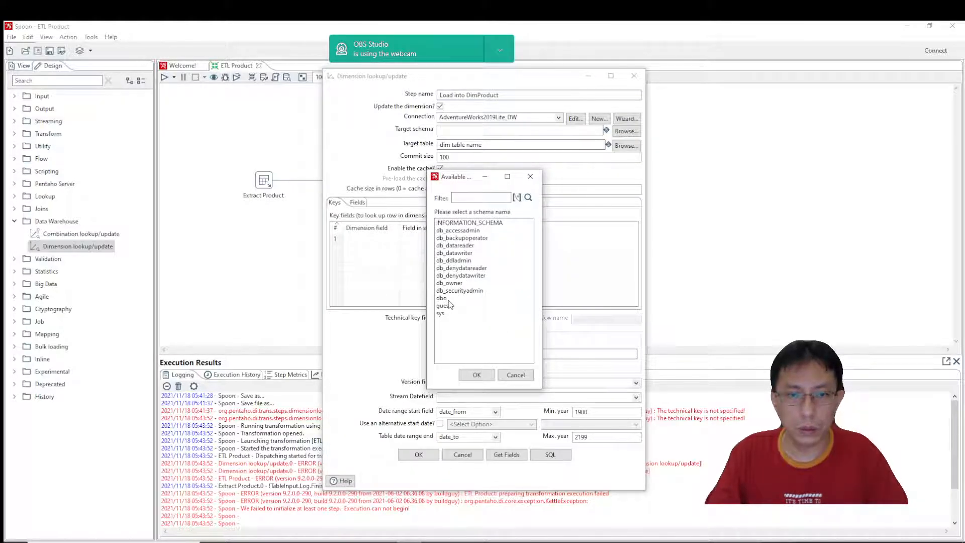
pyautogui.click(507, 376)
pyautogui.click(626, 145)
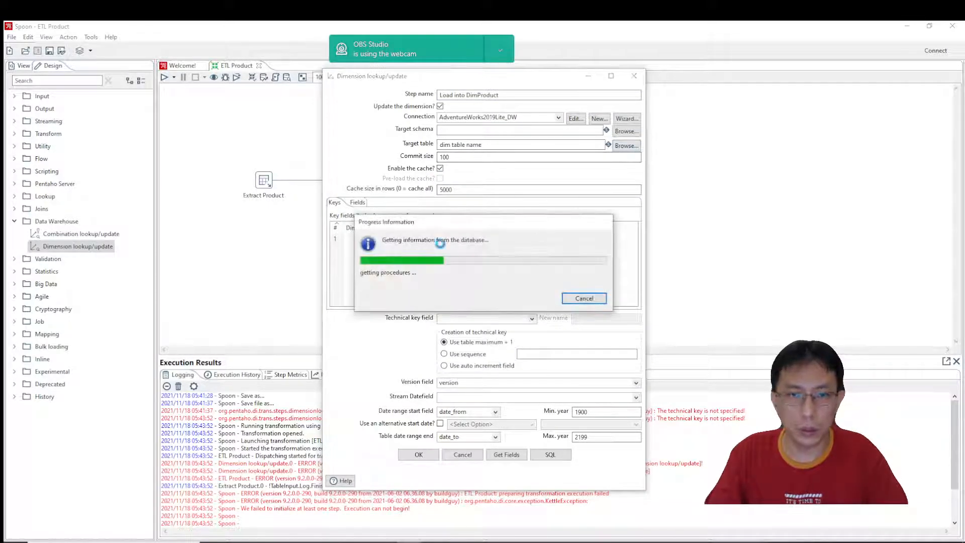
pyautogui.click(337, 121)
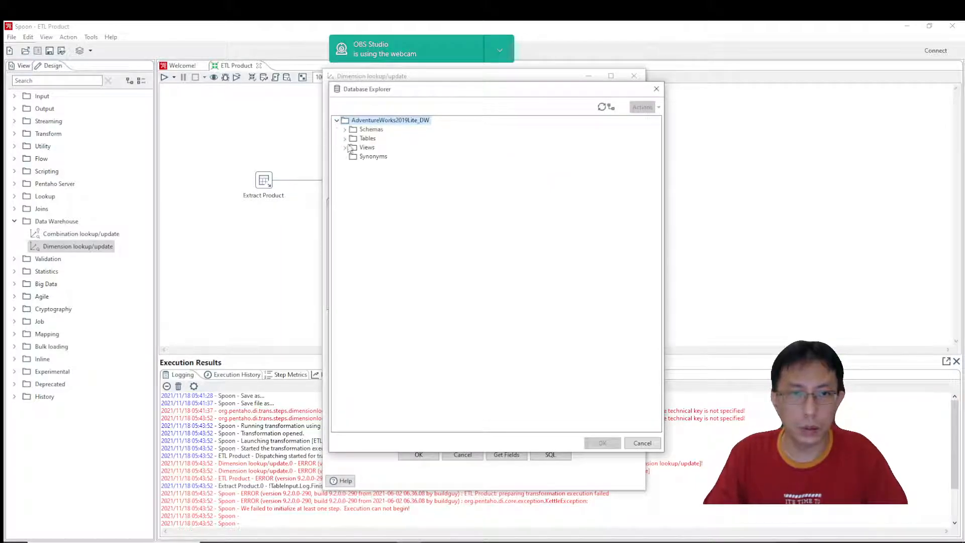
pyautogui.click(345, 138)
pyautogui.click(384, 156)
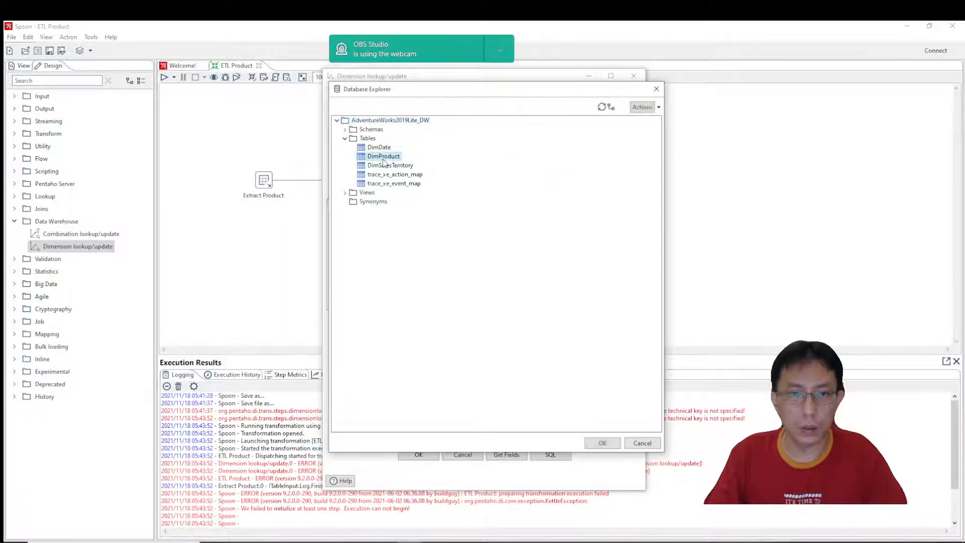
pyautogui.doubleClick(383, 159)
pyautogui.click(441, 169)
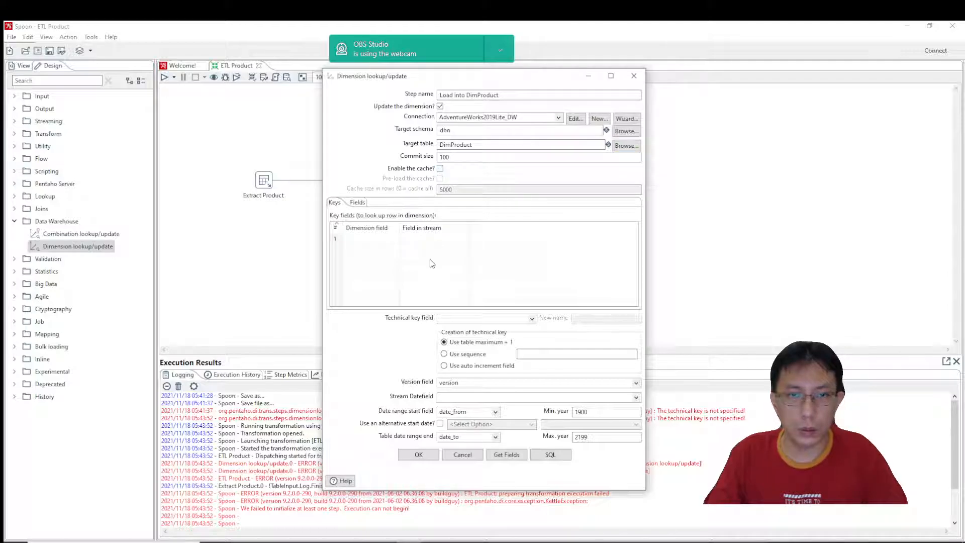
# Get the key fields from the stream, set the technical key field to ProductKey and map ProductNumber to ProductAlternateKey.
pyautogui.click(506, 456)
pyautogui.click(532, 318)
pyautogui.click(465, 330)
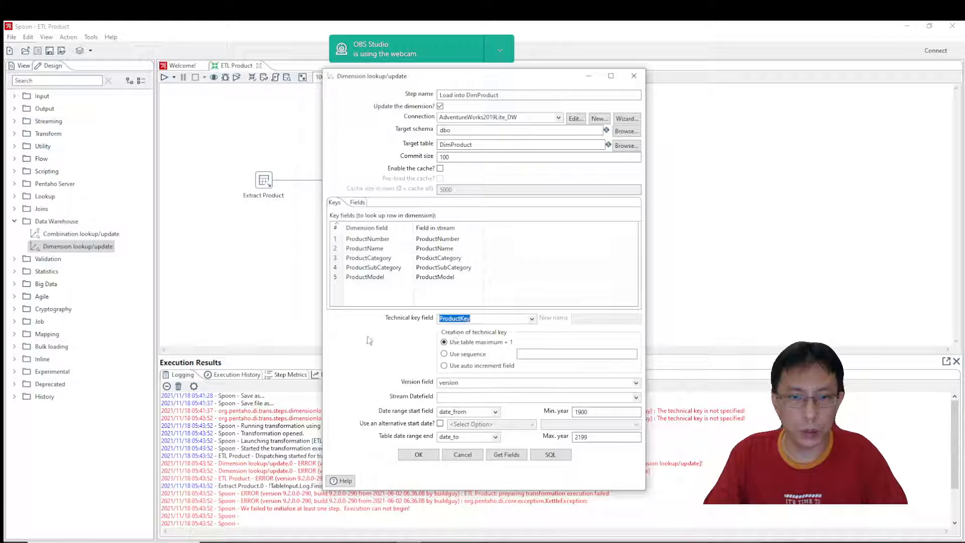
pyautogui.click(402, 243)
pyautogui.click(380, 278)
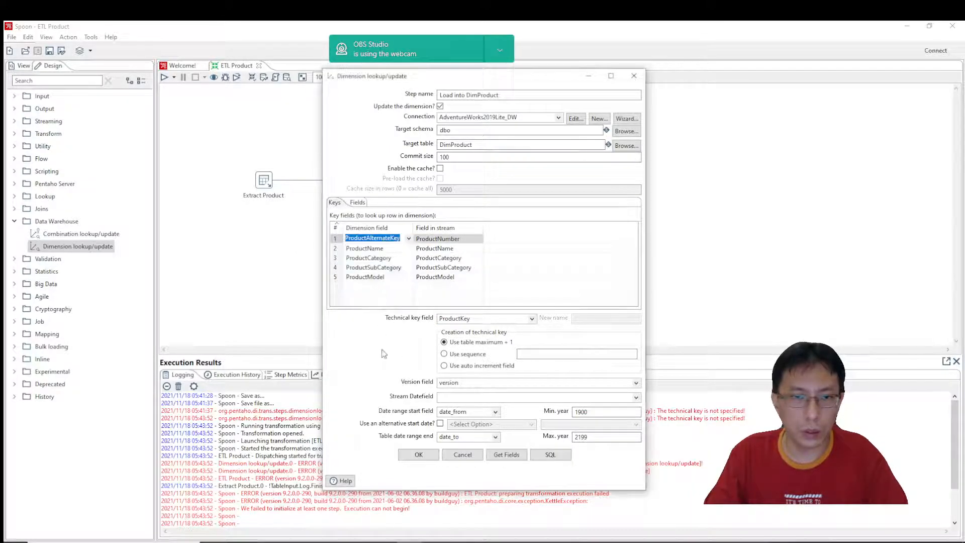
# Try to get the lookup/update fields from the stream, and review the key field mapping.
pyautogui.click(359, 202)
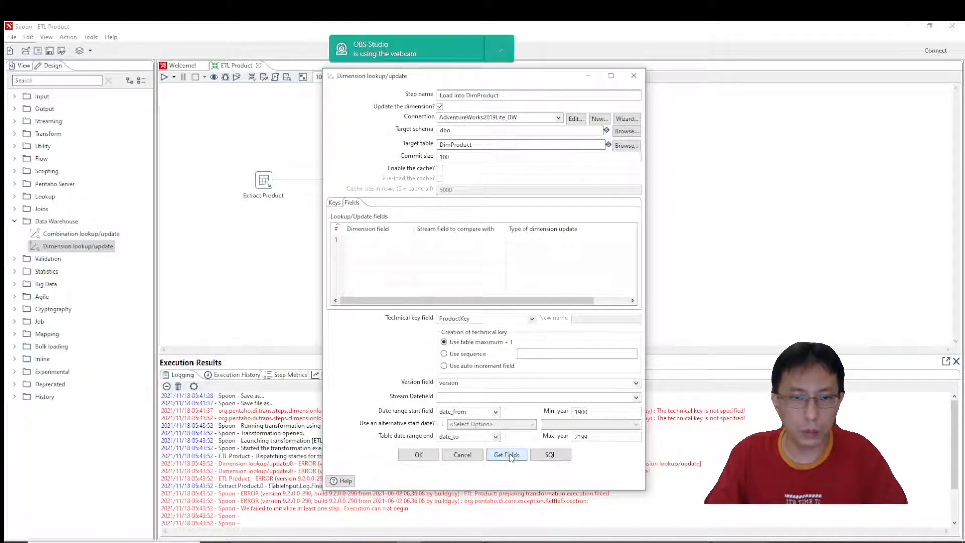
pyautogui.click(386, 239)
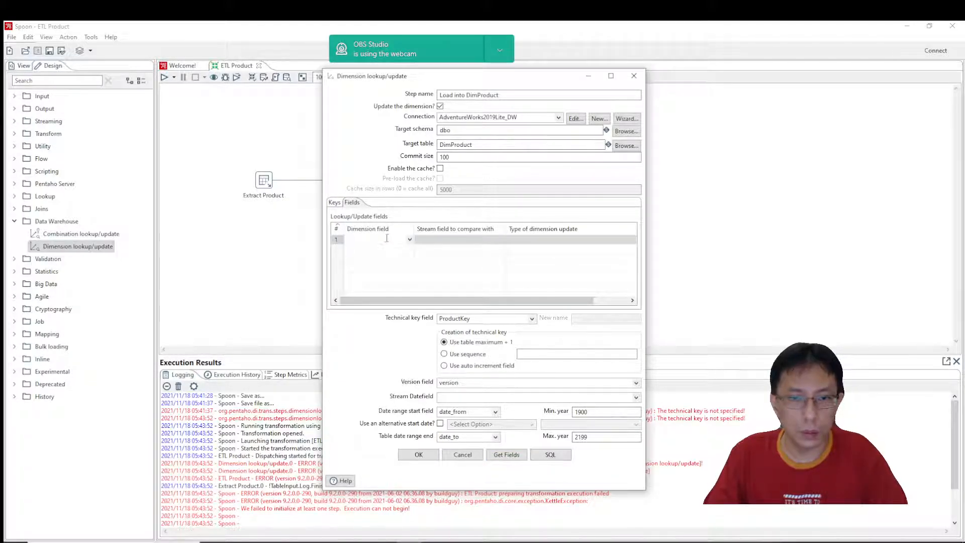
pyautogui.click(337, 205)
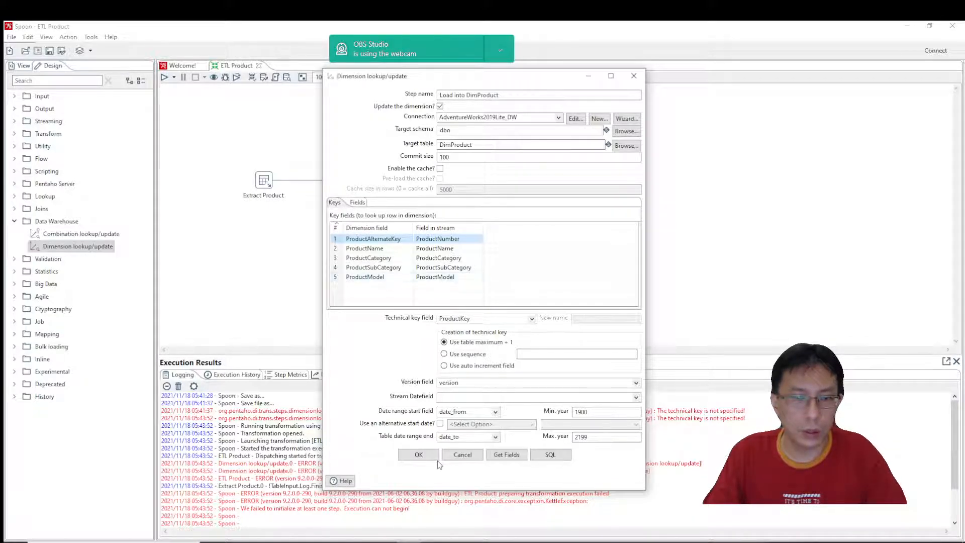
# Add ProductCategory and ProductSubCategory as the first two stream fields to compare with in the lookup/update fields.
pyautogui.click(358, 202)
pyautogui.click(485, 240)
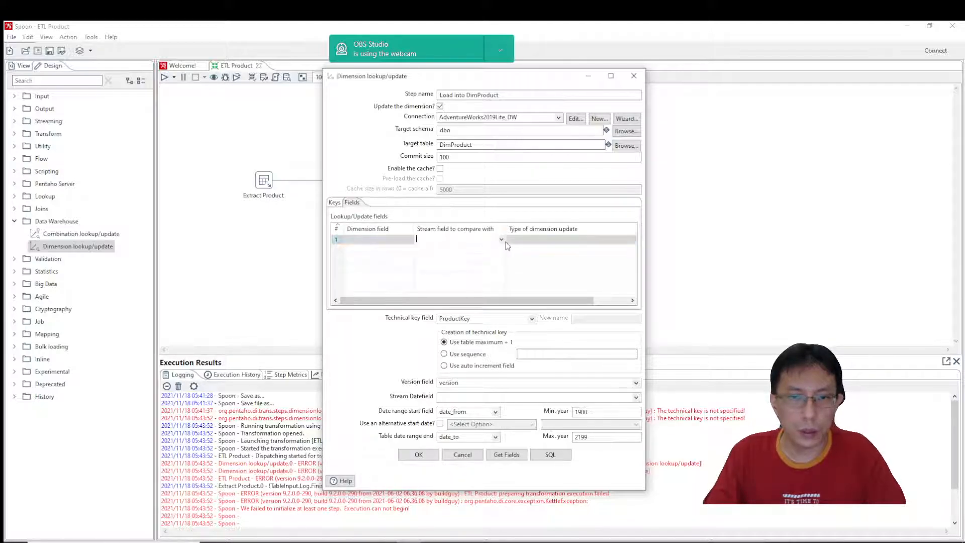
pyautogui.click(501, 239)
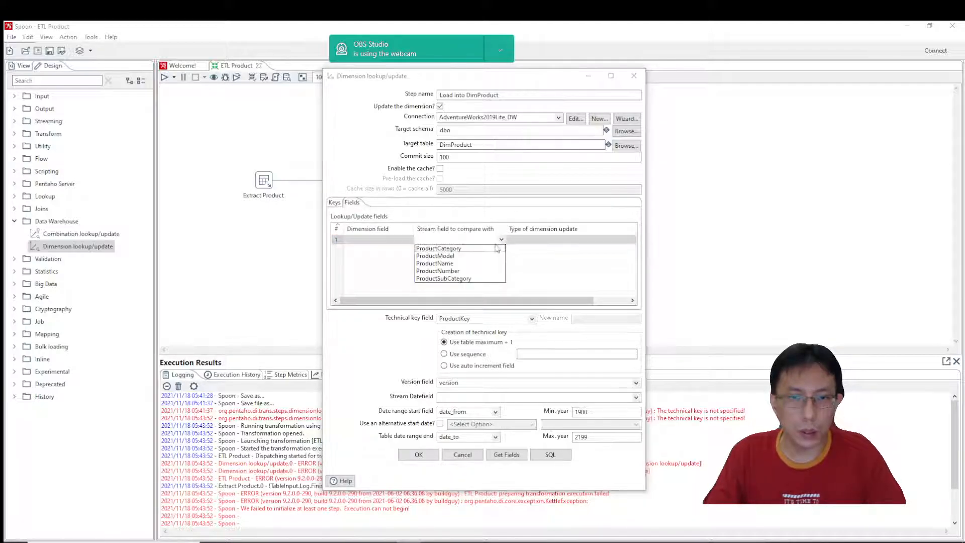
pyautogui.click(445, 249)
pyautogui.click(503, 251)
pyautogui.click(502, 250)
pyautogui.click(501, 251)
pyautogui.click(502, 251)
pyautogui.click(502, 251)
pyautogui.click(460, 272)
pyautogui.click(501, 261)
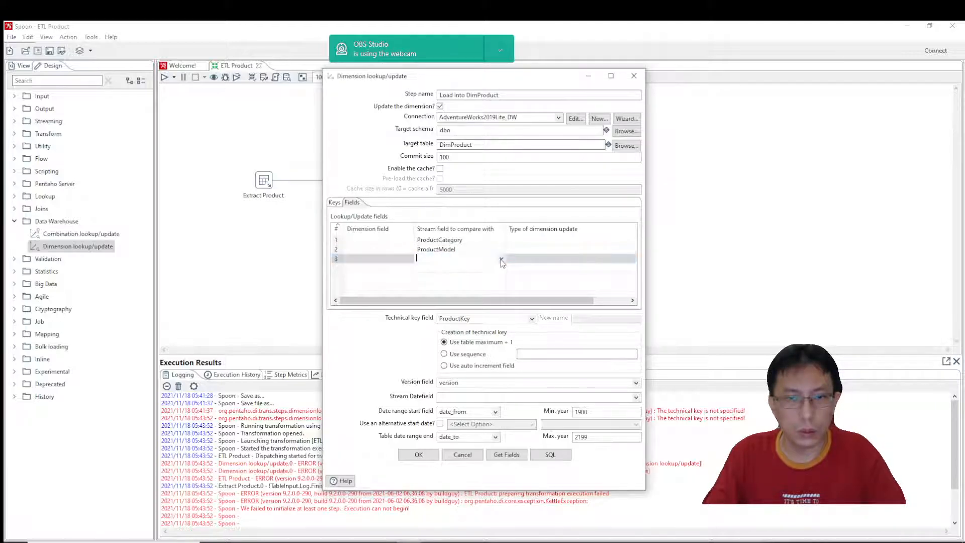
pyautogui.click(501, 251)
pyautogui.click(502, 249)
pyautogui.click(452, 287)
# Add ProductModel and ProductName as the third and fourth stream fields to compare with.
pyautogui.click(502, 259)
pyautogui.click(502, 260)
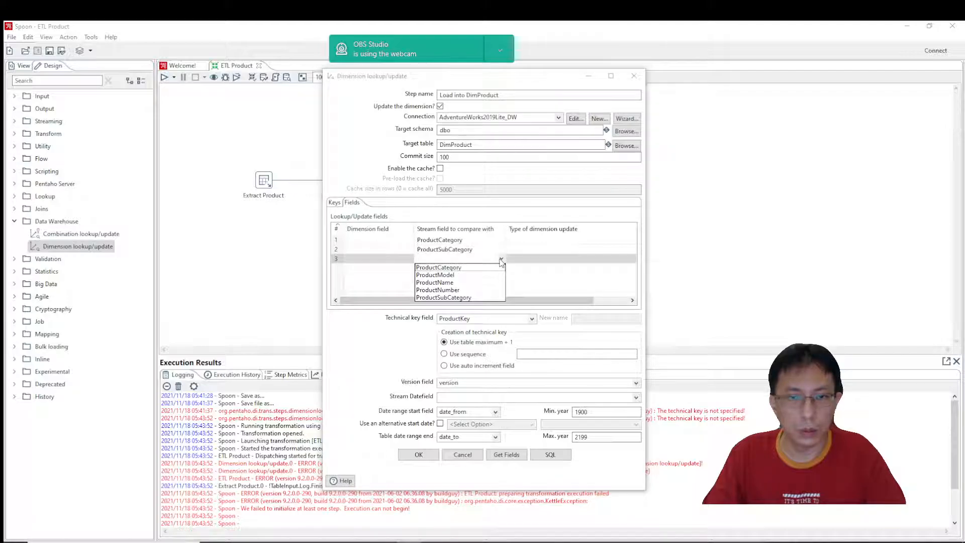
pyautogui.click(451, 276)
pyautogui.click(502, 269)
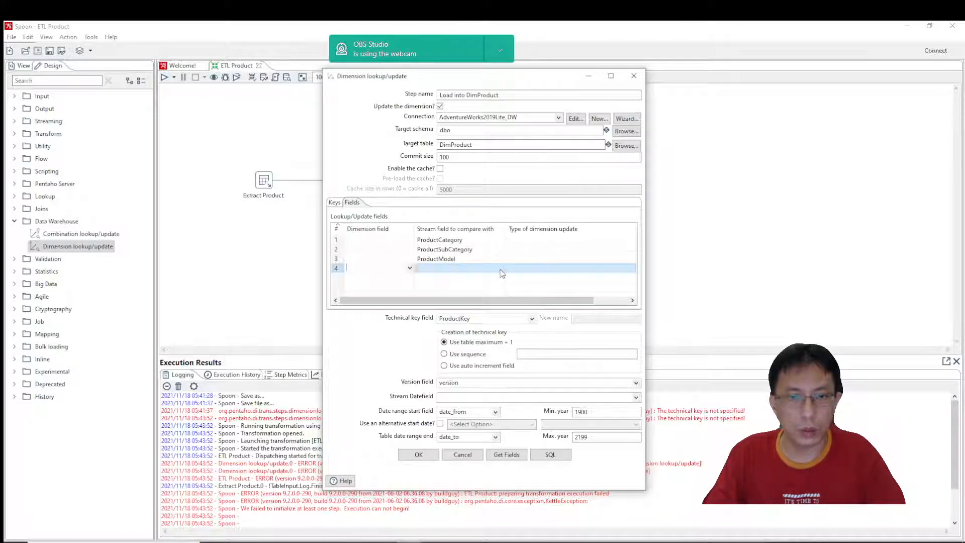
pyautogui.click(502, 269)
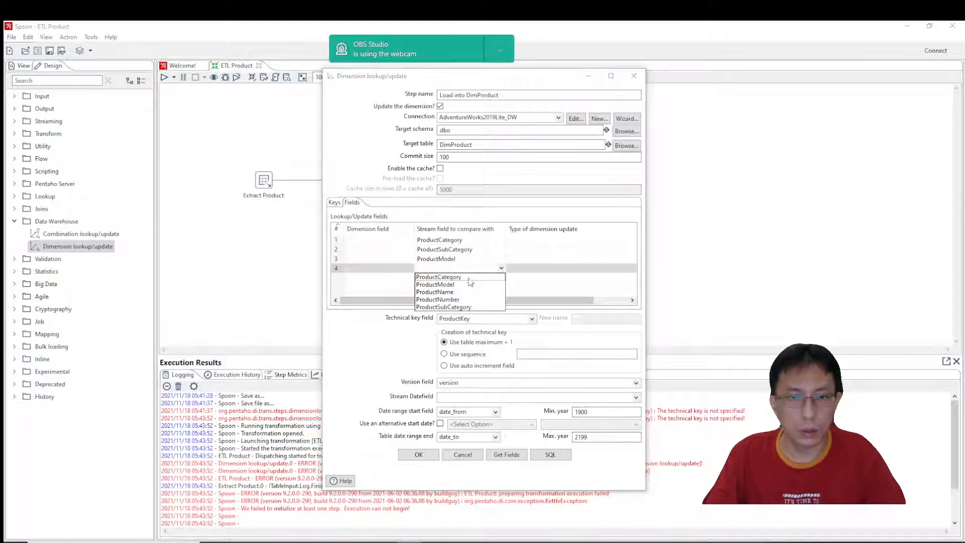
pyautogui.click(448, 293)
pyautogui.click(502, 278)
pyautogui.click(502, 279)
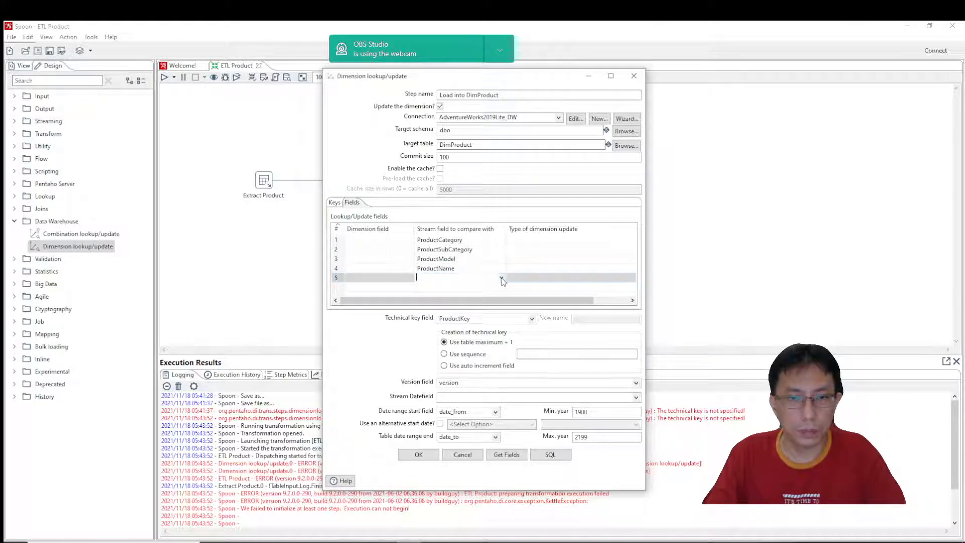
pyautogui.click(502, 279)
# Move the ProductName row to the first position in the lookup/update fields.
pyautogui.click(484, 268)
pyautogui.click(484, 268)
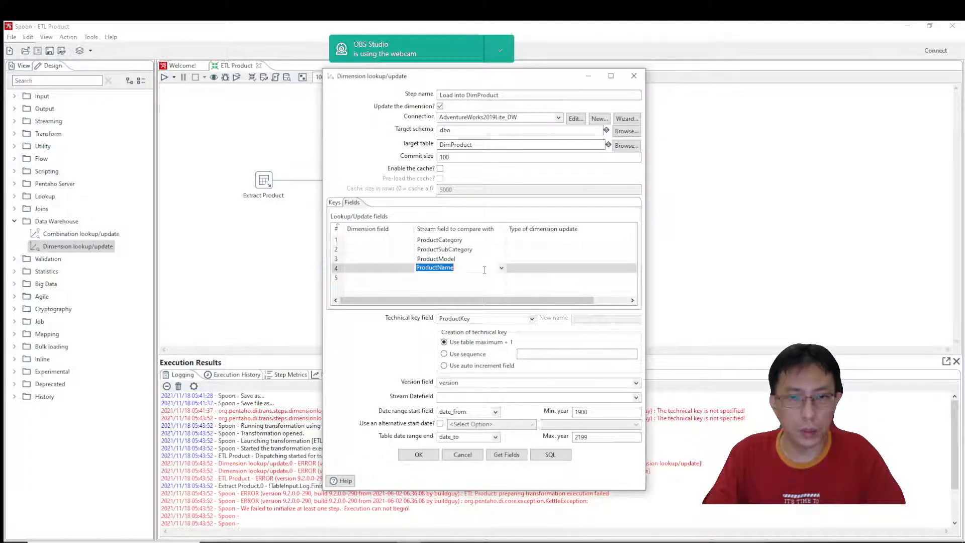
pyautogui.click(336, 269)
pyautogui.hotkey('ctrl', 'Up')
pyautogui.hotkey('ctrl', 'Up')
pyautogui.hotkey('ctrl', 'Up')
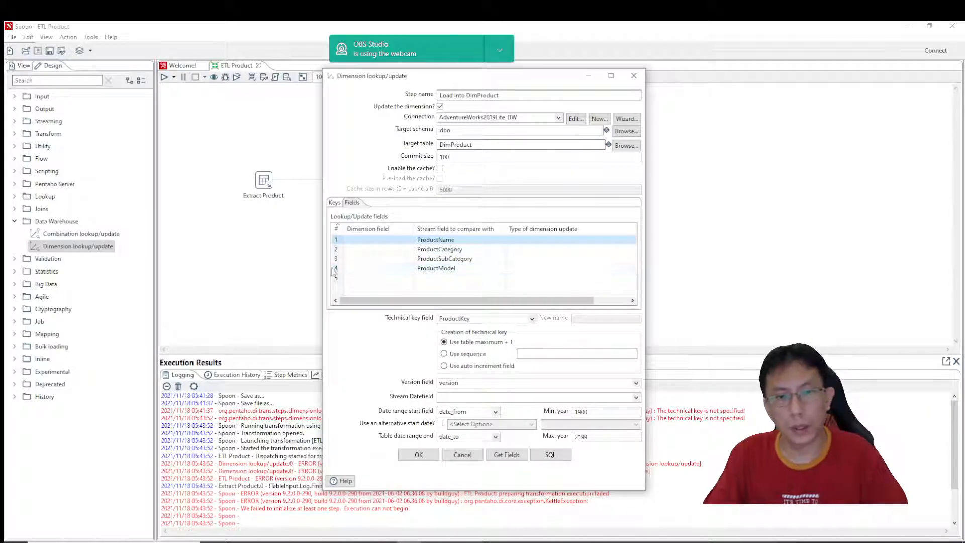
# Map the ProductName and ProductCategory stream fields to dimension fields of the same names.
pyautogui.click(411, 241)
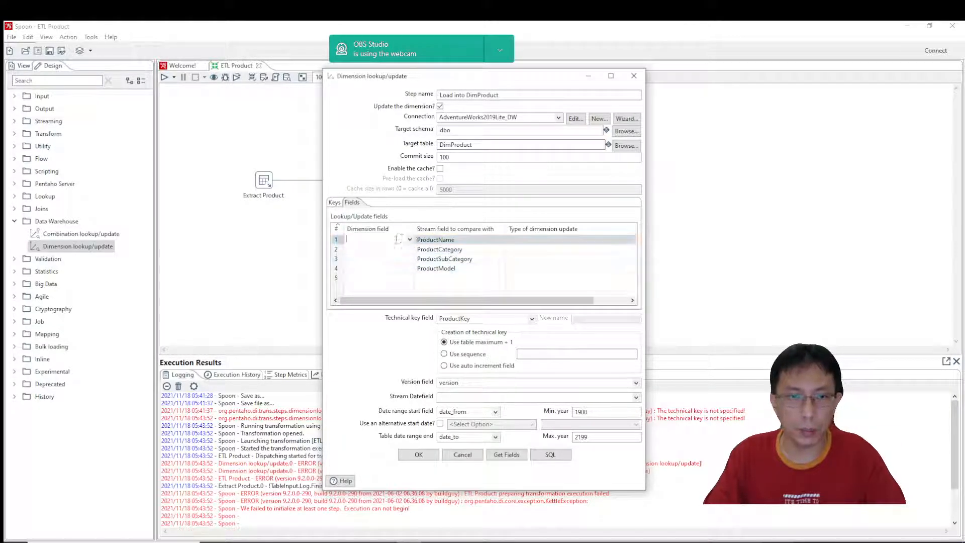
pyautogui.click(447, 242)
pyautogui.hotkey('ctrl', 'c')
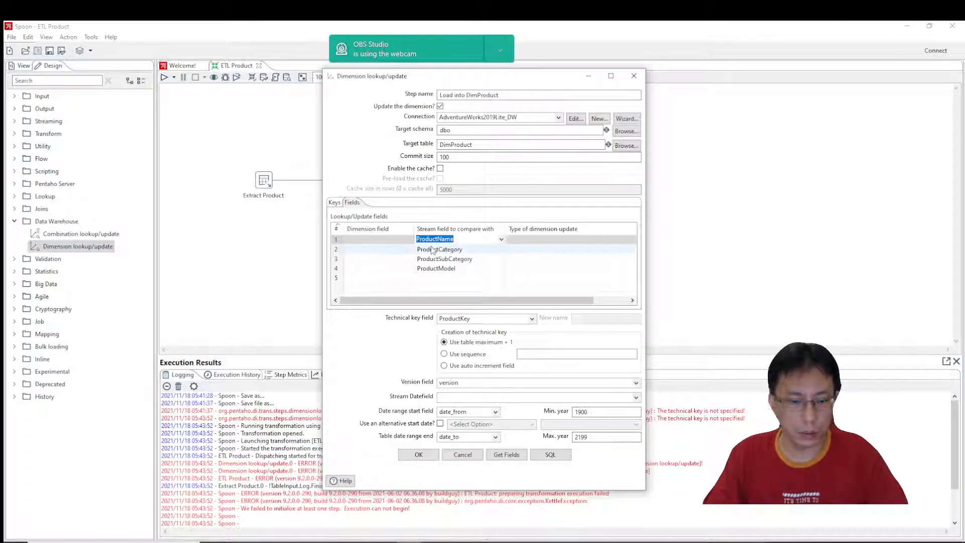
pyautogui.click(382, 242)
pyautogui.hotkey('ctrl', 'v')
pyautogui.click(448, 251)
pyautogui.hotkey('ctrl', 'c')
pyautogui.click(383, 249)
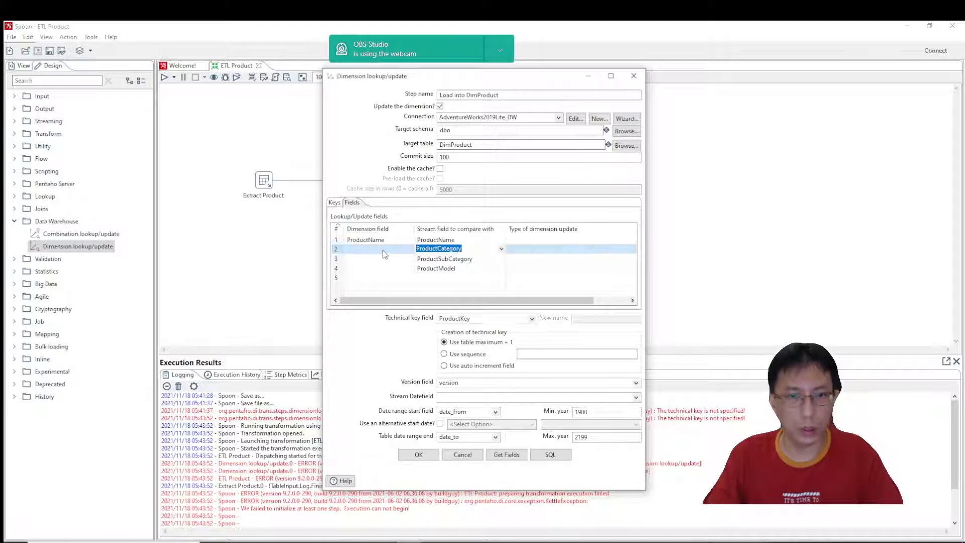
pyautogui.hotkey('ctrl', 'v')
# Keep ProductSubCategory as the third stream field, and map ProductSubCategory and ProductModel to dimension fields of the same names.
pyautogui.click(447, 258)
pyautogui.hotkey('ctrl', 'v')
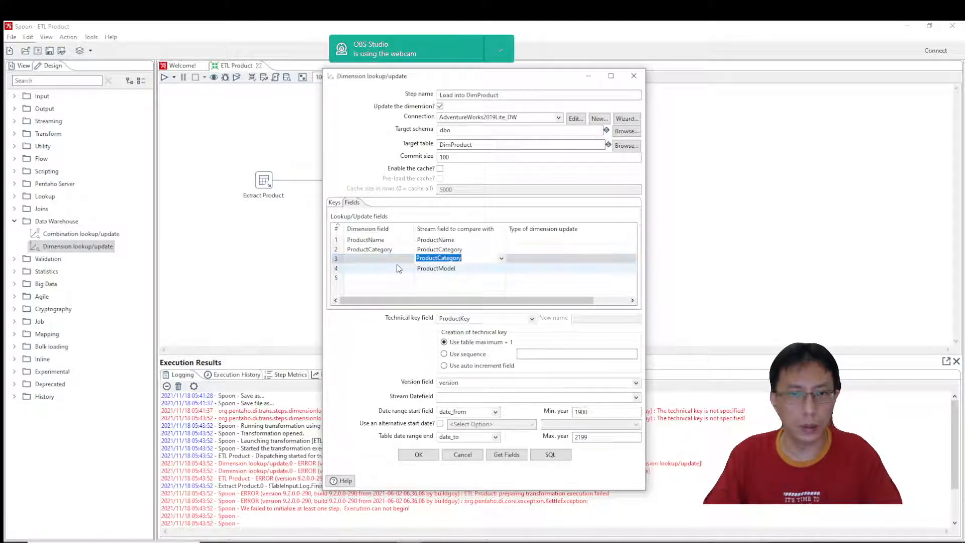
pyautogui.click(501, 258)
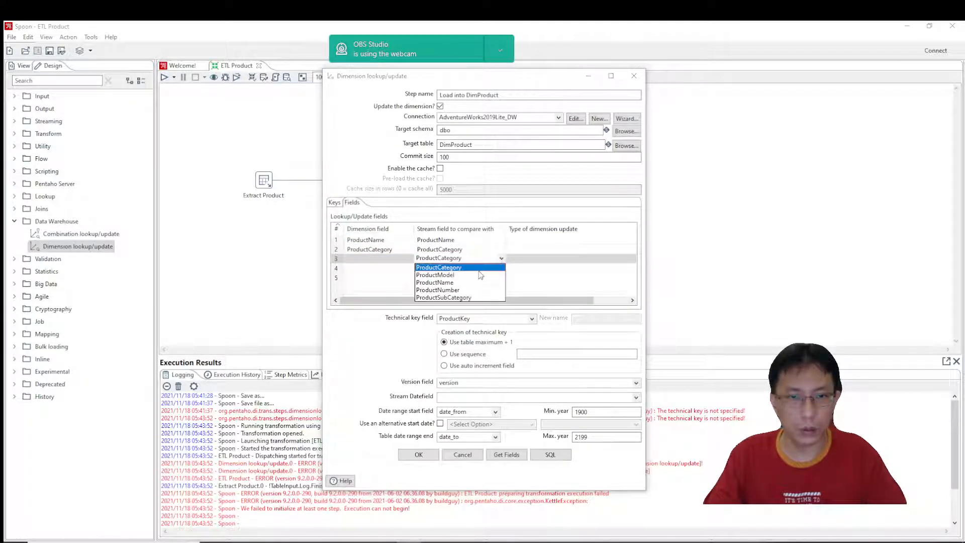
pyautogui.click(454, 298)
pyautogui.click(391, 259)
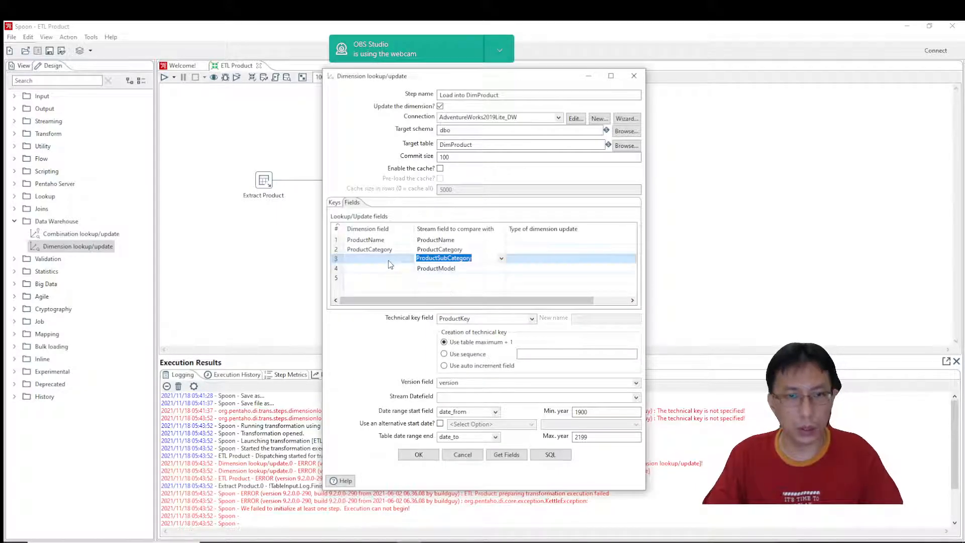
pyautogui.hotkey('ctrl', 'v')
pyautogui.click(455, 271)
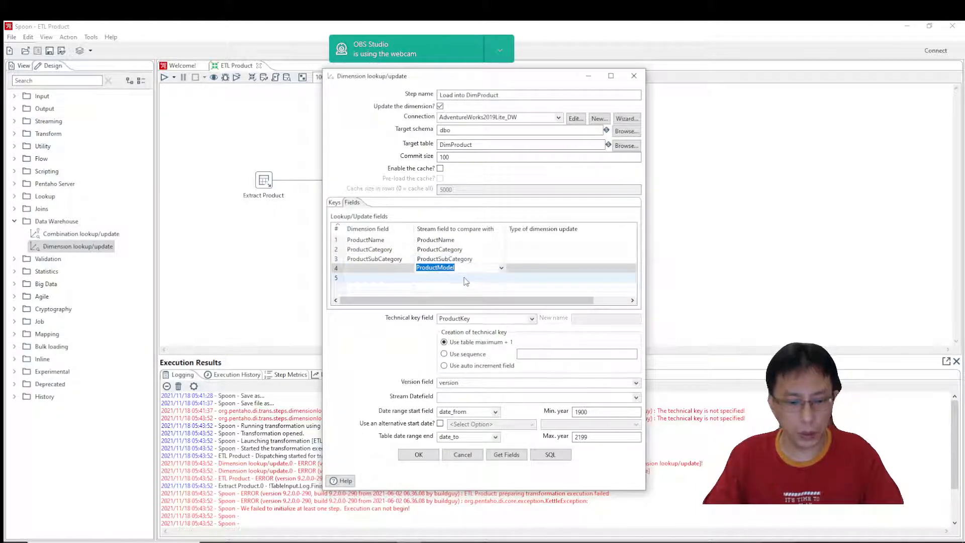
pyautogui.click(380, 269)
pyautogui.hotkey('ctrl', 'v')
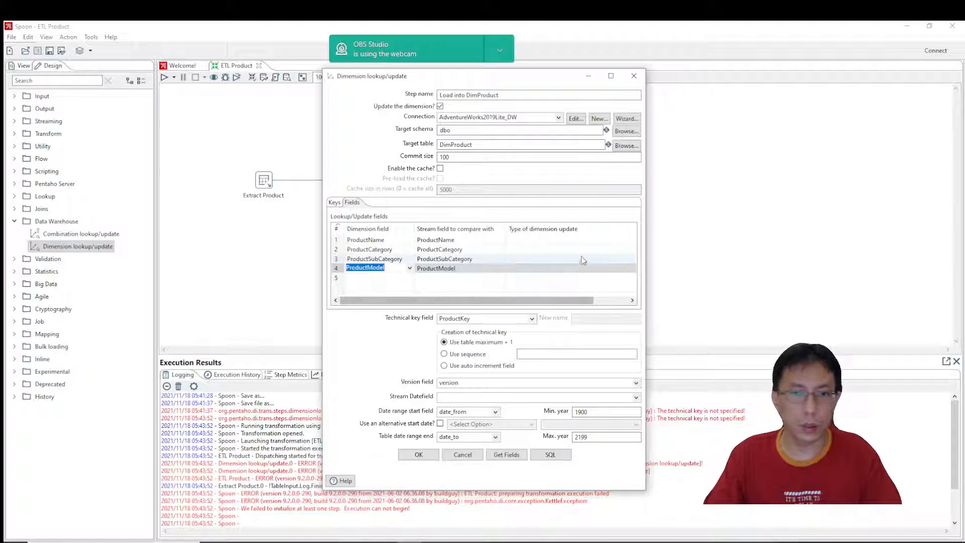
# Set the type of dimension update to Punch through for all four lookup/update fields and accept the step settings.
pyautogui.click(632, 242)
pyautogui.click(632, 242)
pyautogui.click(525, 263)
pyautogui.click(633, 251)
pyautogui.click(632, 249)
pyautogui.click(527, 273)
pyautogui.click(632, 259)
pyautogui.click(632, 258)
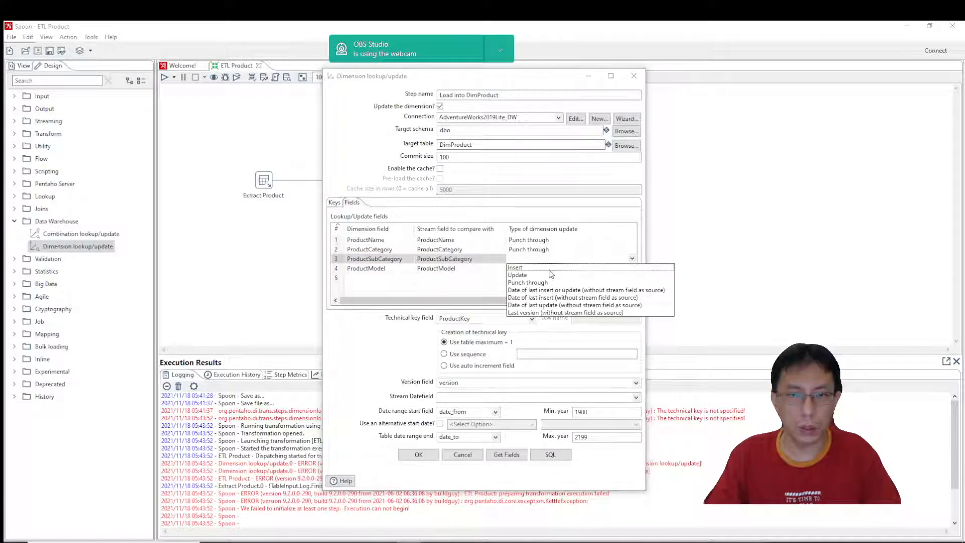
pyautogui.click(528, 283)
pyautogui.click(632, 268)
pyautogui.click(632, 268)
pyautogui.click(525, 293)
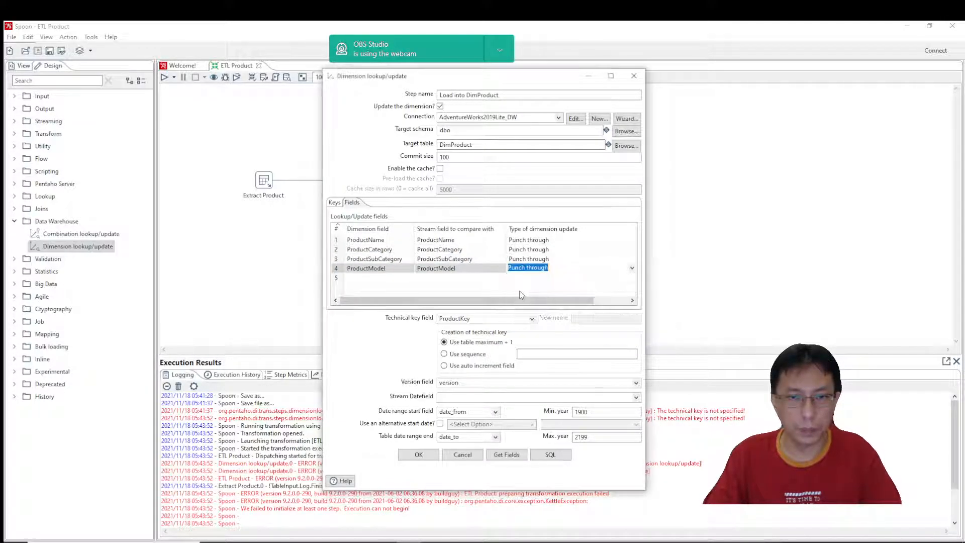
pyautogui.click(426, 456)
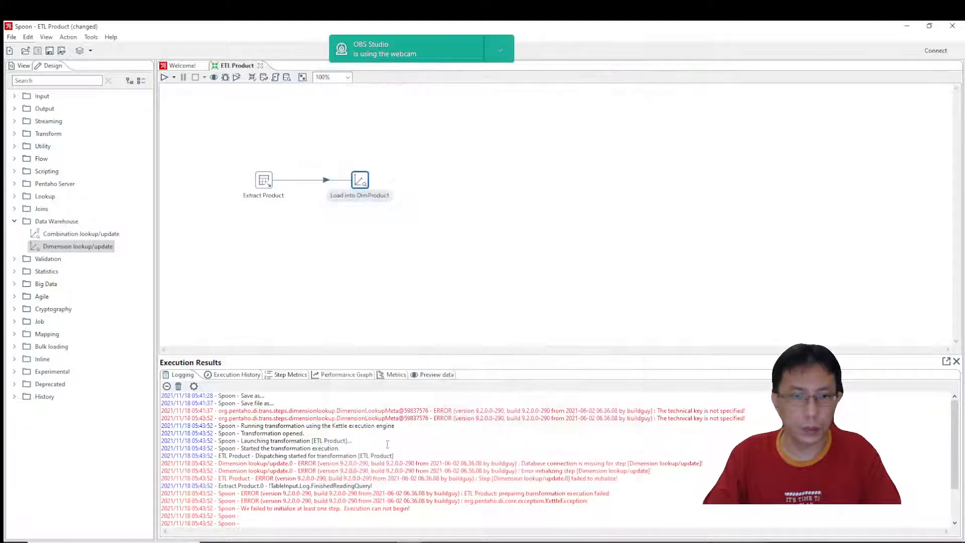
# Save and run the ETL Product transformation, and examine the Load into DimProduct messages in the execution log.
pyautogui.click(170, 81)
pyautogui.click(605, 399)
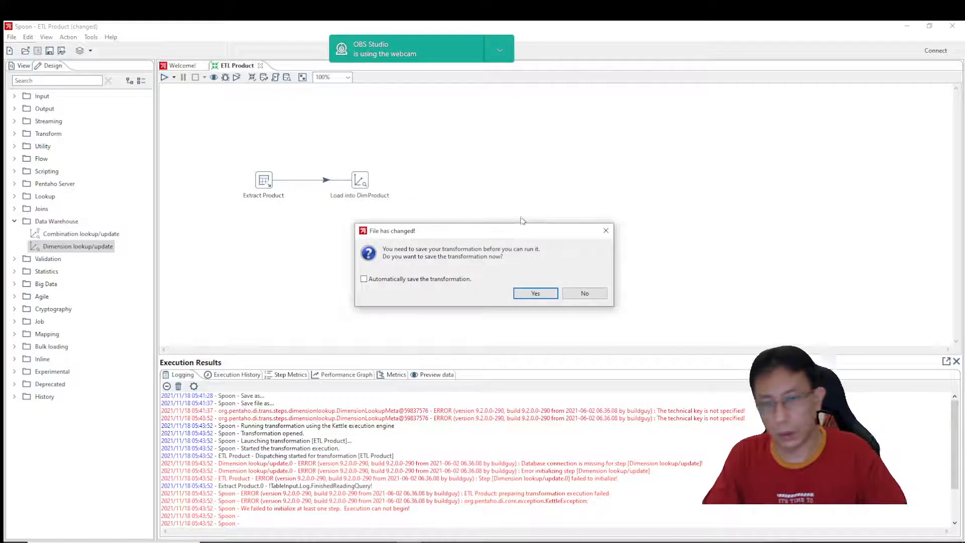
pyautogui.click(541, 297)
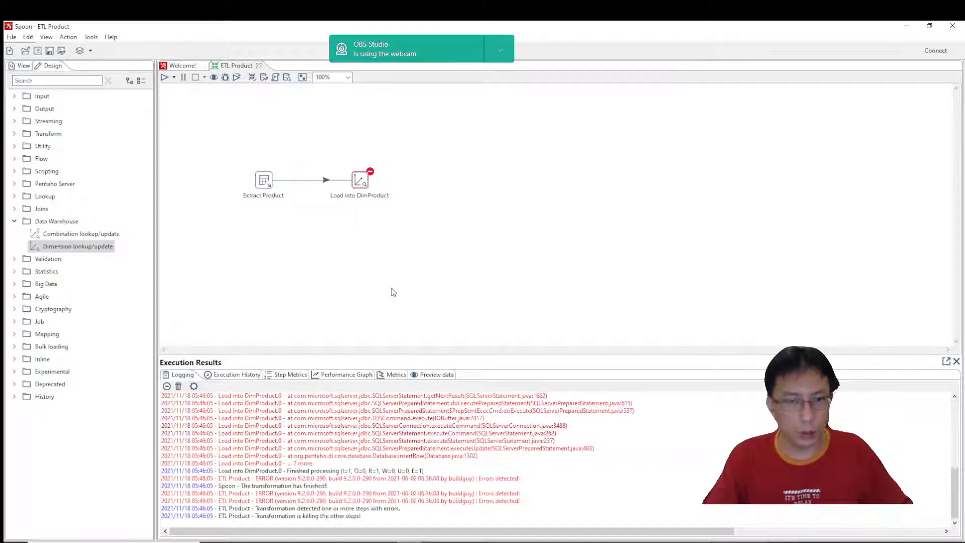
pyautogui.scroll(10, 413, 420)
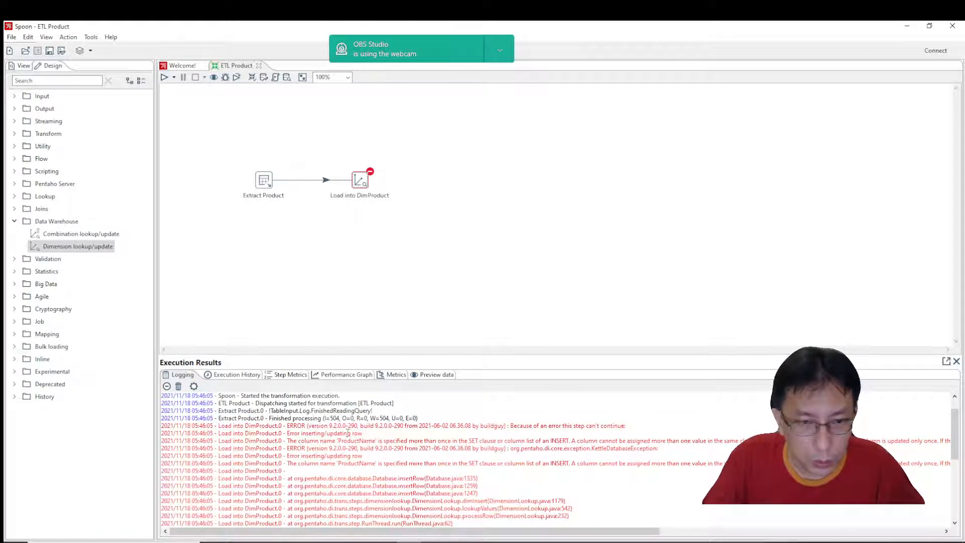
pyautogui.doubleClick(362, 442)
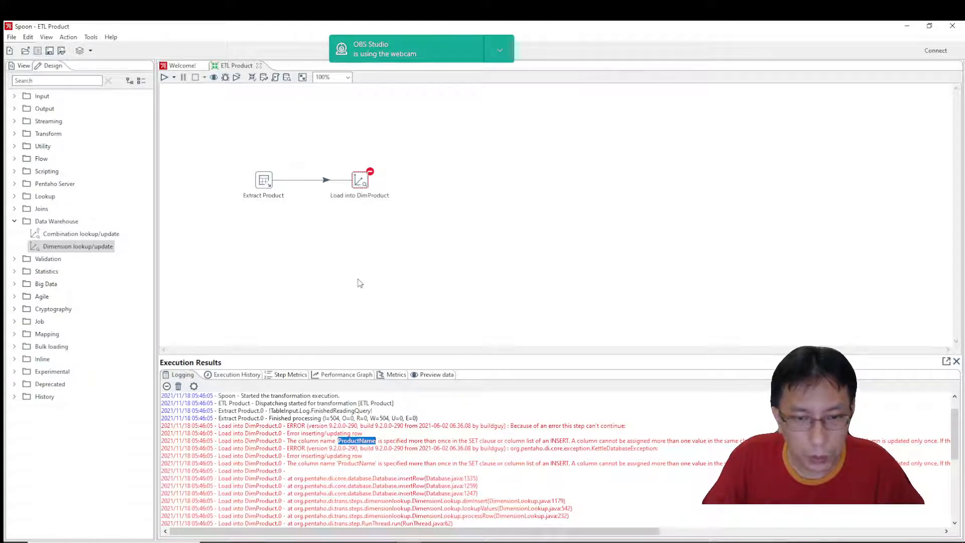
# Delete the ProductName, ProductCategory, ProductSubCategory and ProductModel key fields from Load into DimProduct, keeping only ProductAlternateKey, and accept the settings.
pyautogui.doubleClick(360, 181)
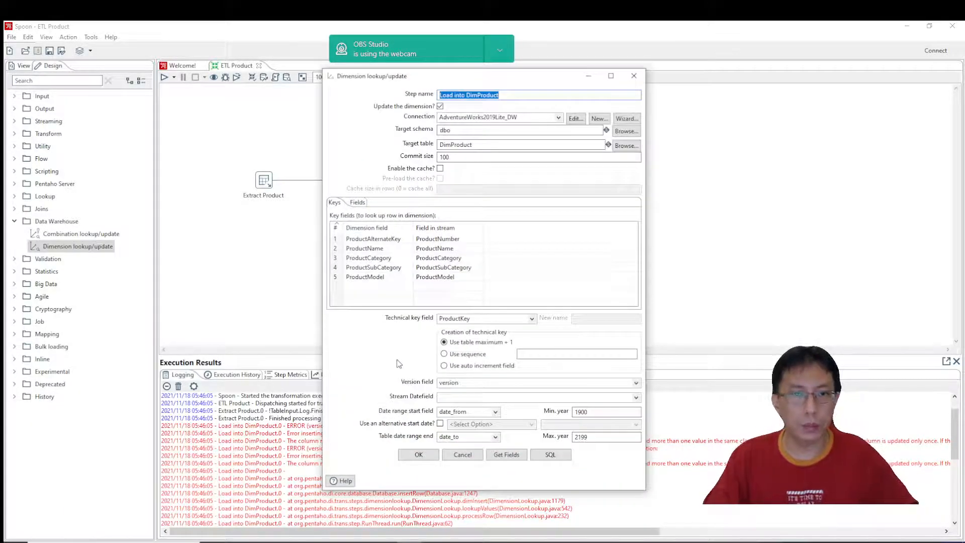
pyautogui.click(413, 249)
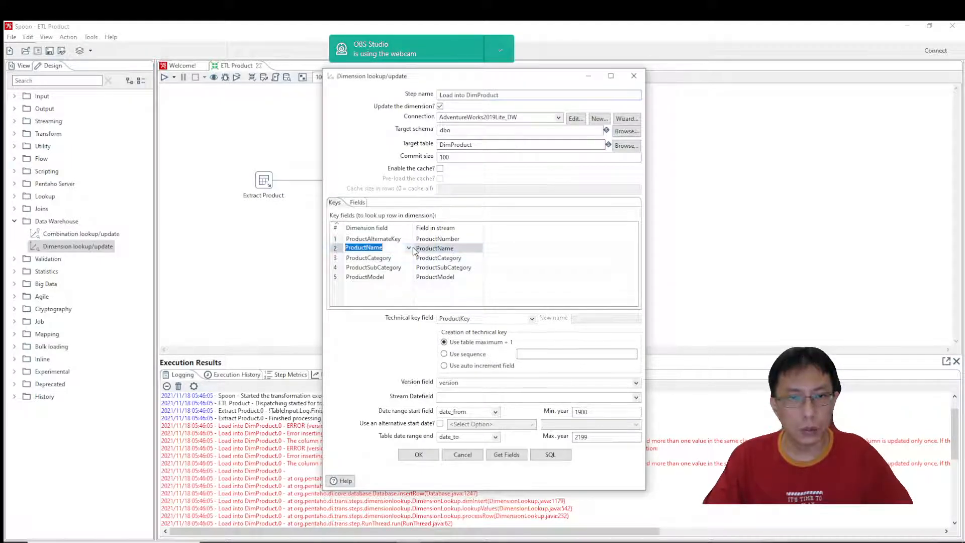
pyautogui.click(453, 250)
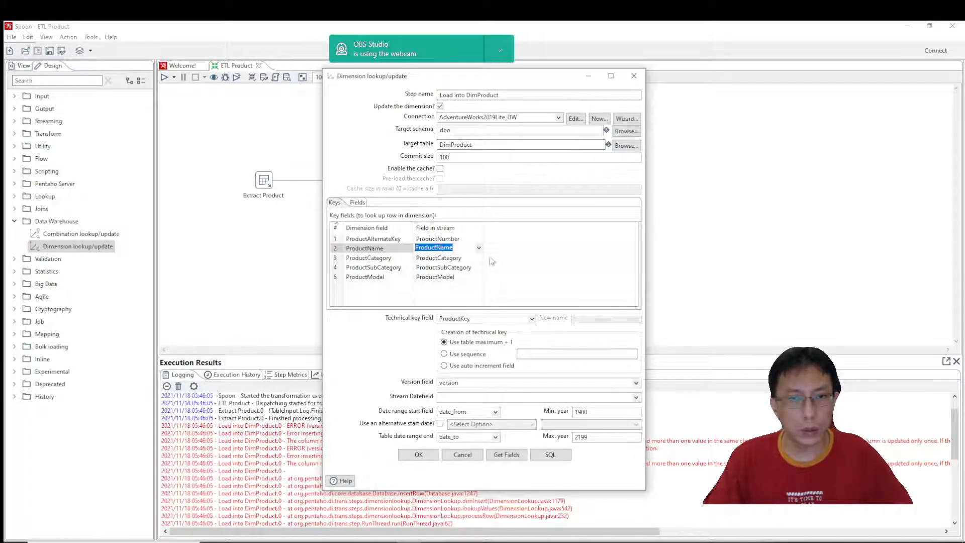
pyautogui.click(362, 203)
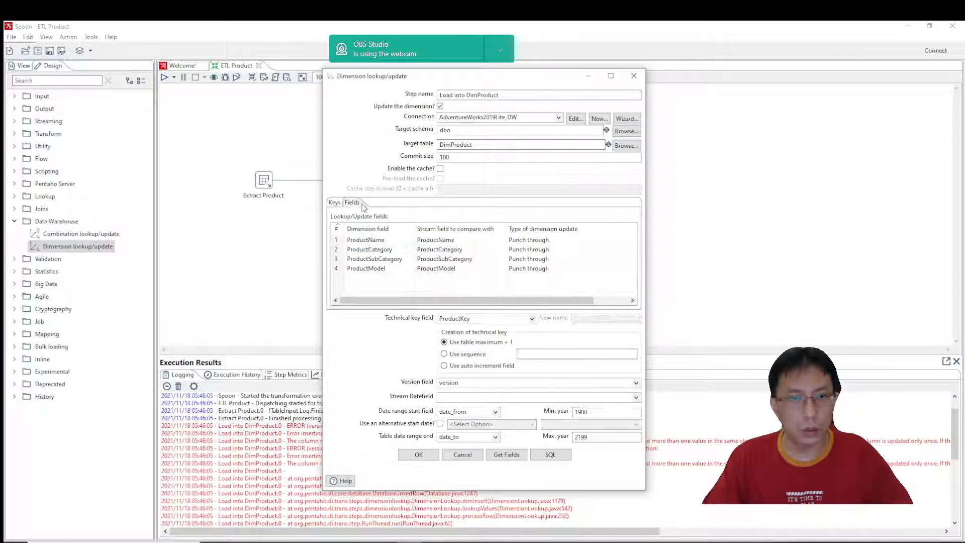
pyautogui.click(335, 203)
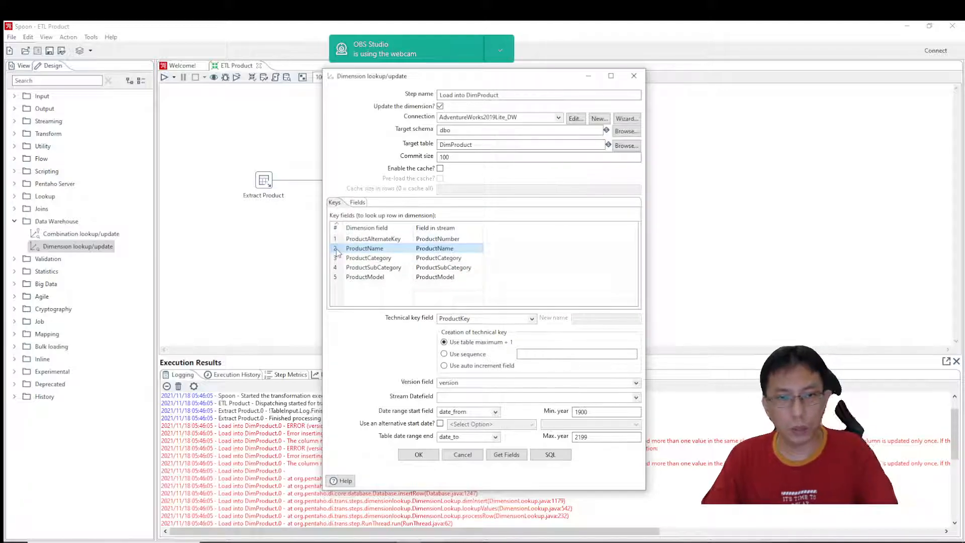
pyautogui.press('Delete')
pyautogui.press('Delete')
pyautogui.press('Delete')
pyautogui.press('Delete')
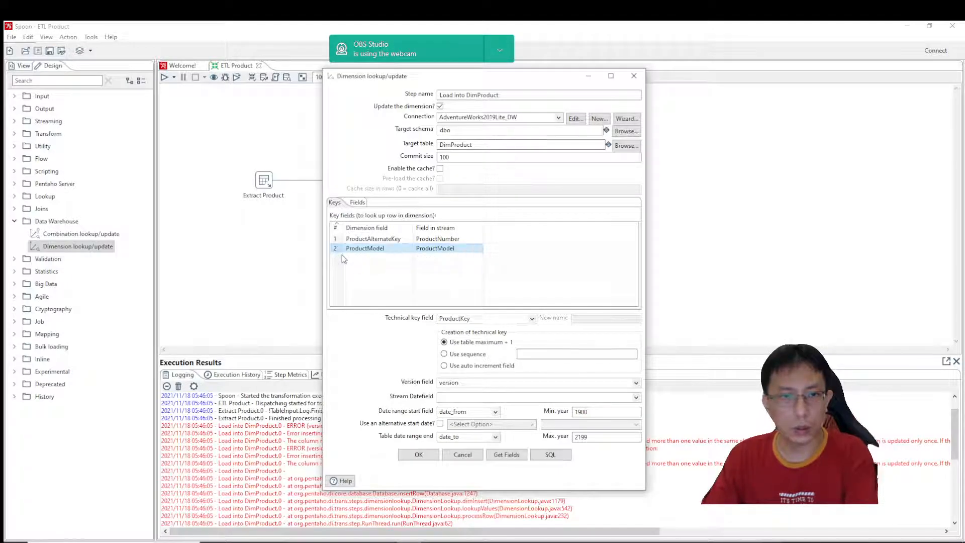
pyautogui.click(357, 202)
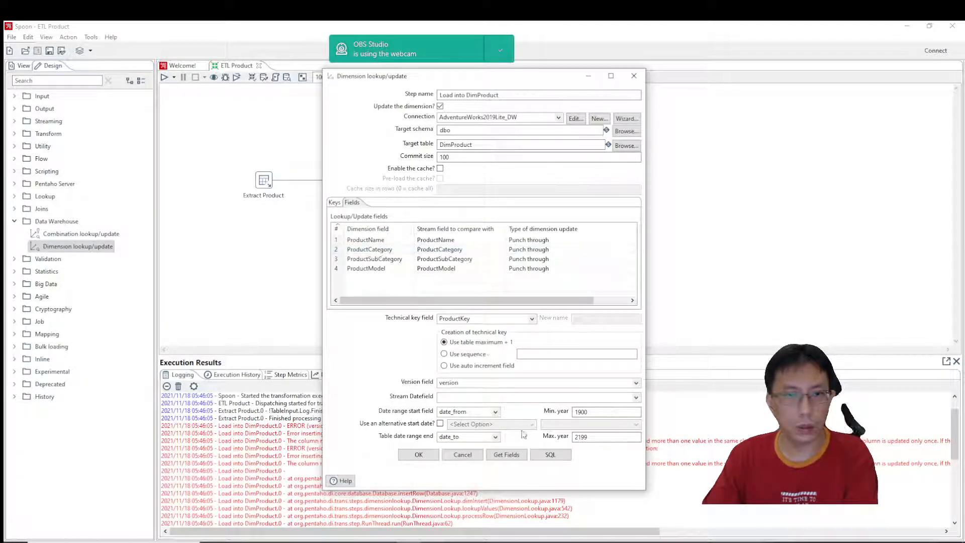
pyautogui.click(419, 454)
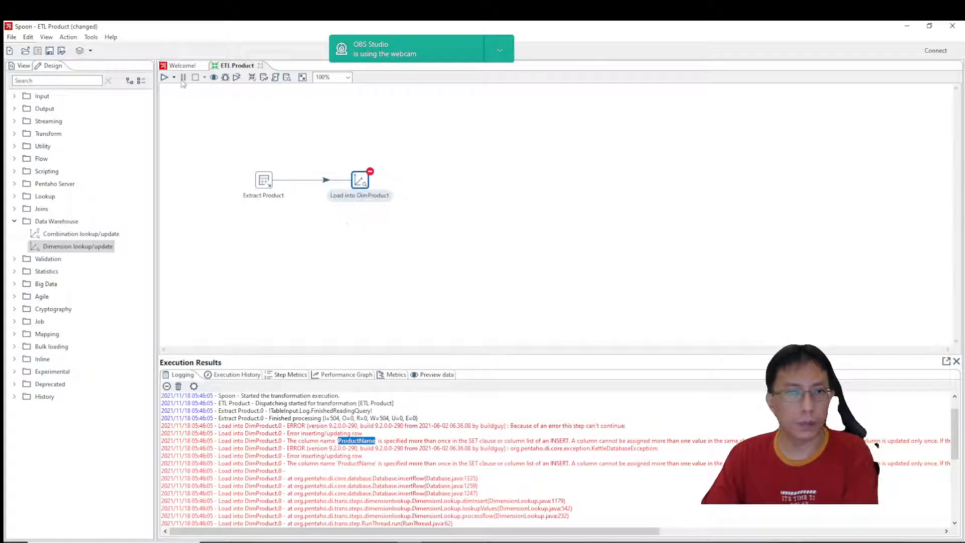
# Save and rerun the ETL Product transformation, and switch to SQL Server Management Studio.
pyautogui.click(165, 77)
pyautogui.click(606, 397)
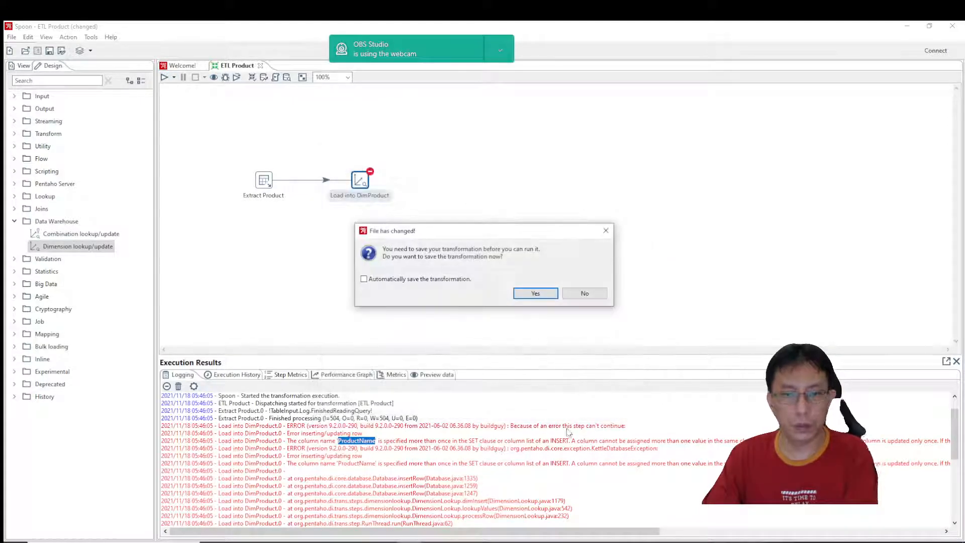
pyautogui.click(535, 294)
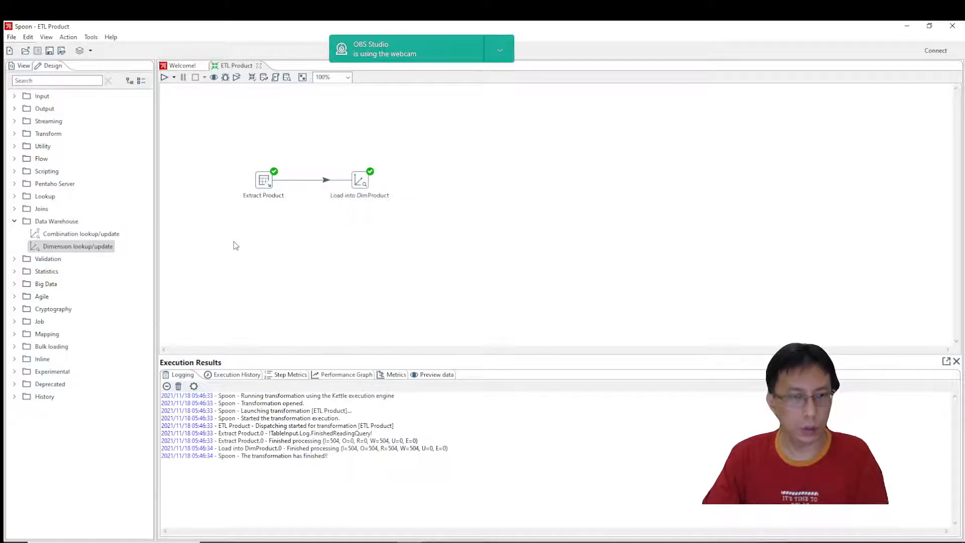
pyautogui.hotkey('alt', 'Tab')
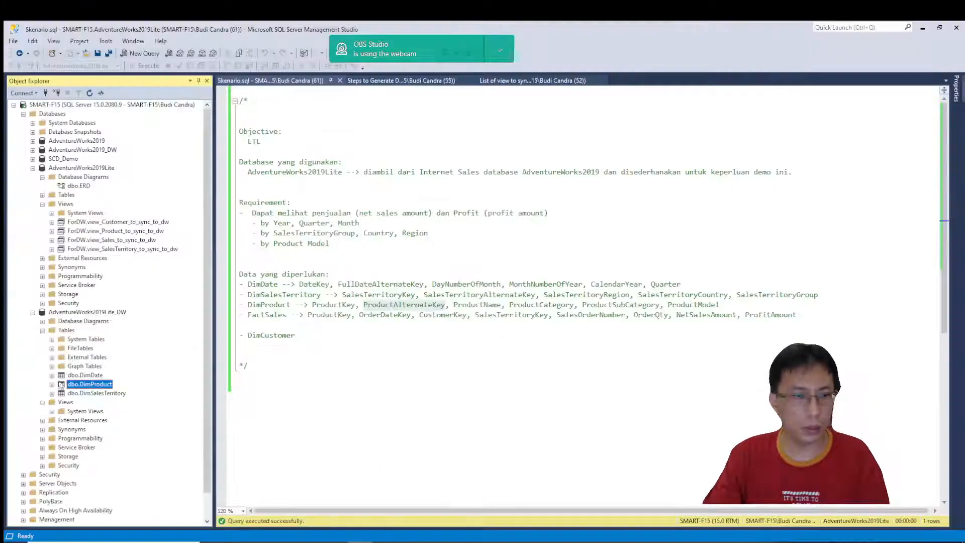
# Refresh the AdventureWorks2019Lite_DW tables, view the top 1000 rows of dbo.DimProduct to check the loaded data, and close the query.
pyautogui.rightClick(66, 330)
pyautogui.click(99, 389)
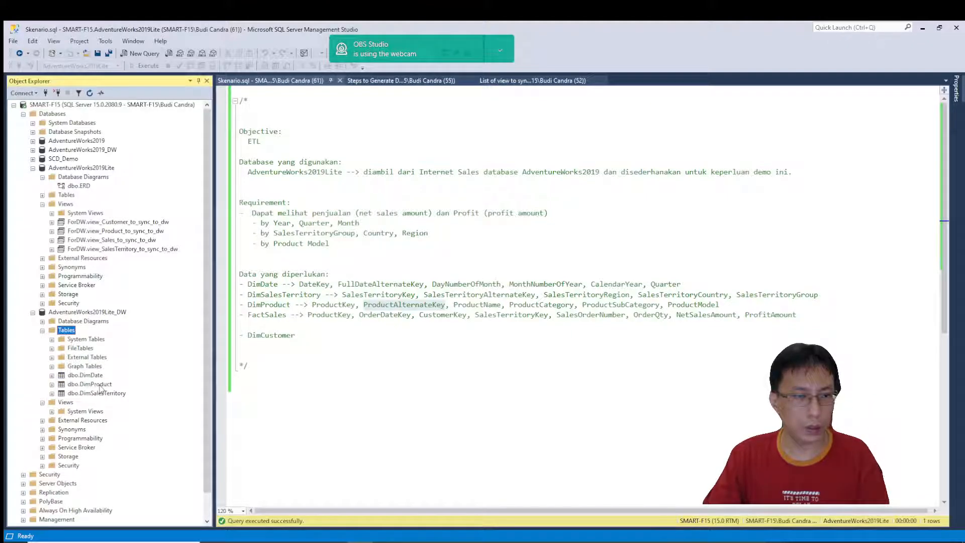
pyautogui.rightClick(100, 388)
pyautogui.click(120, 338)
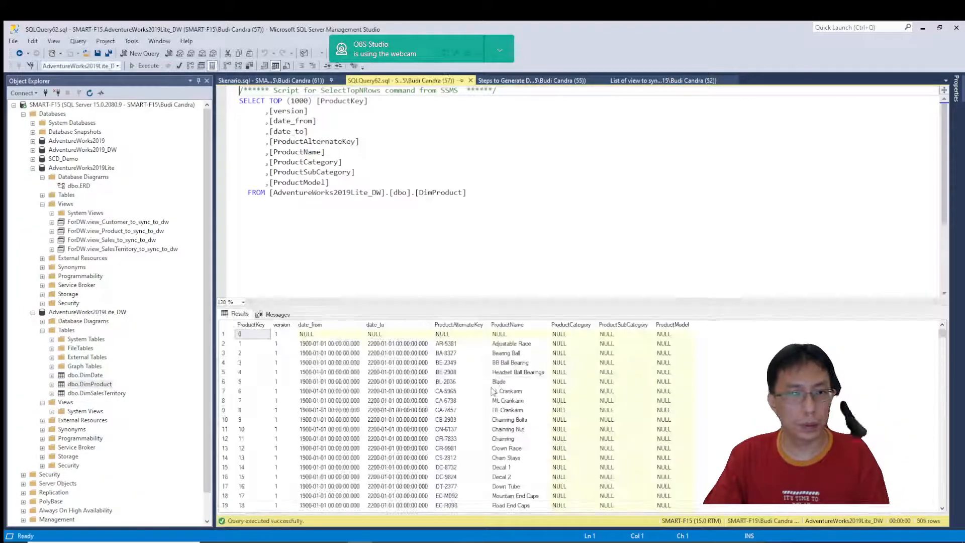
pyautogui.click(470, 81)
# Examine the column design and properties of dbo.DimProduct, and close the table design.
pyautogui.rightClick(104, 385)
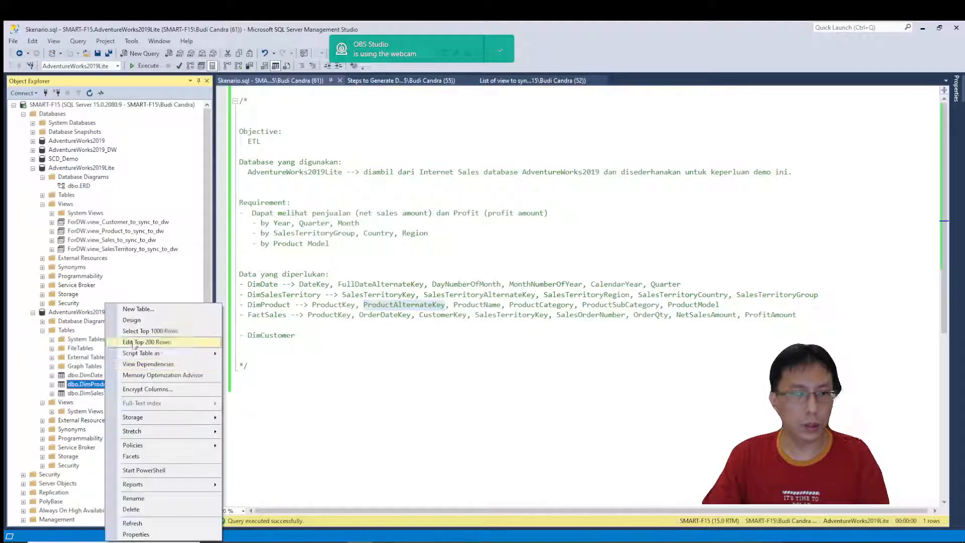
pyautogui.click(136, 321)
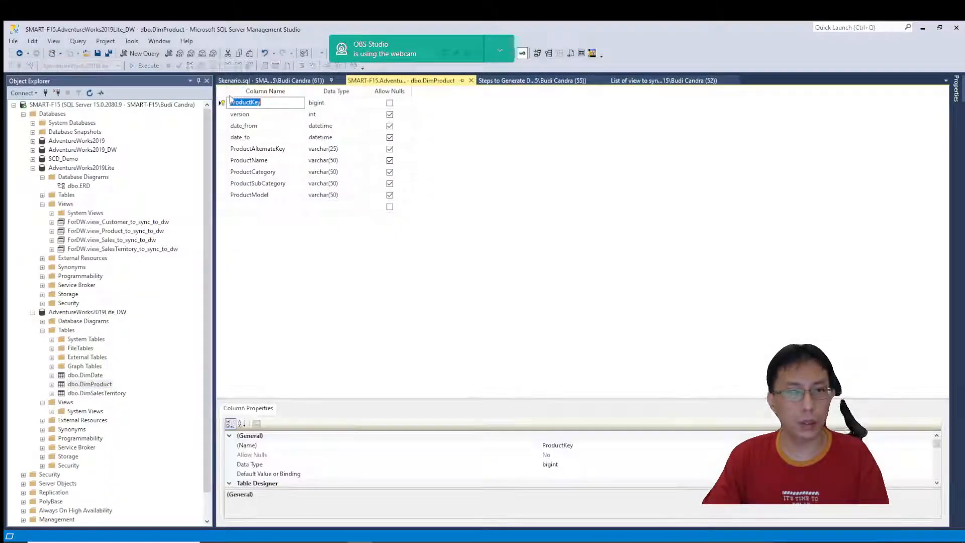
pyautogui.moveTo(345, 398); pyautogui.dragTo(330, 289)
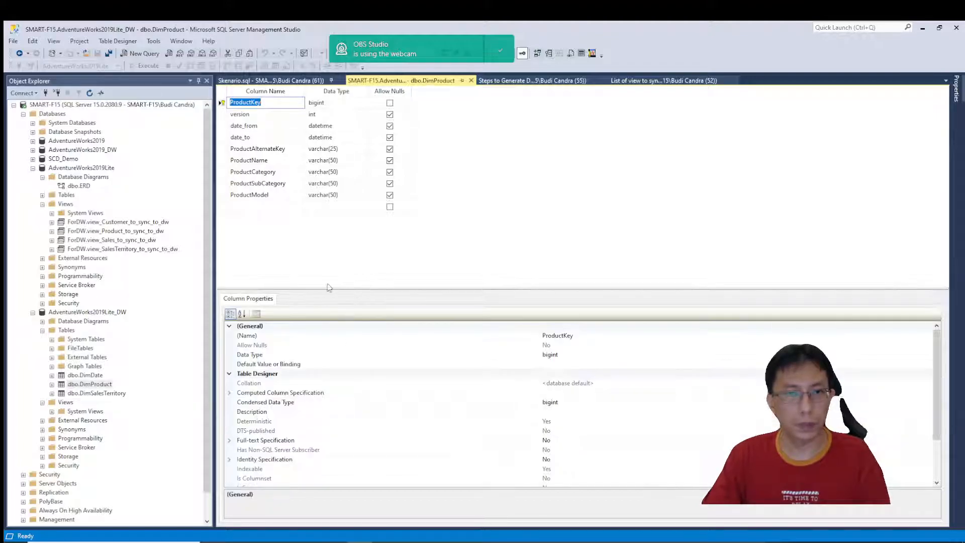
pyautogui.click(471, 81)
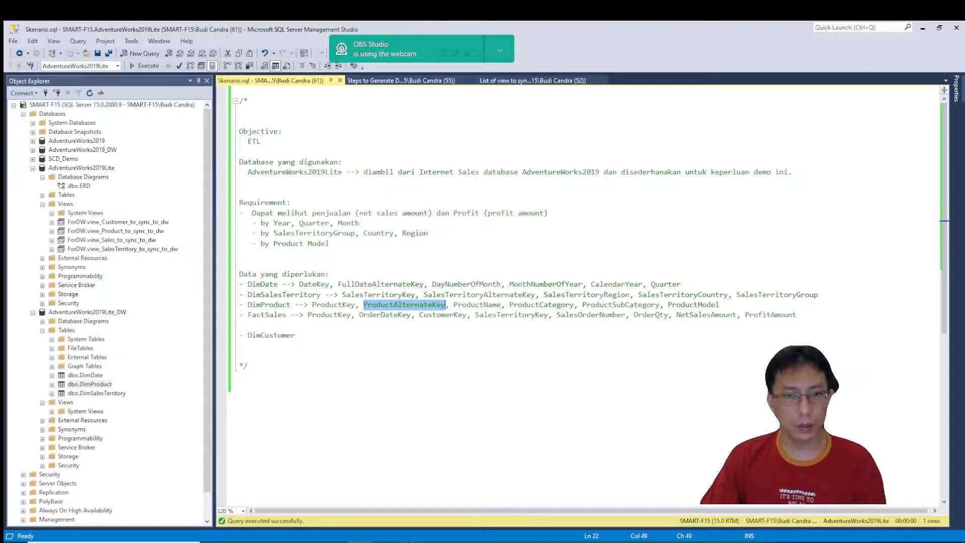
# Switch to Spoon, close the ETL Product transformation and create a new transformation.
pyautogui.doubleClick(275, 338)
pyautogui.click(312, 397)
pyautogui.click(411, 542)
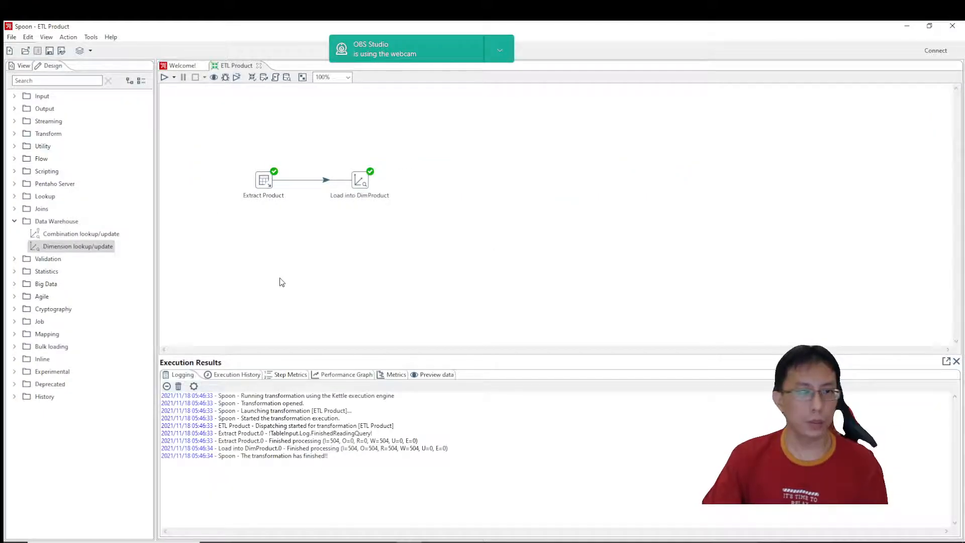
pyautogui.click(259, 66)
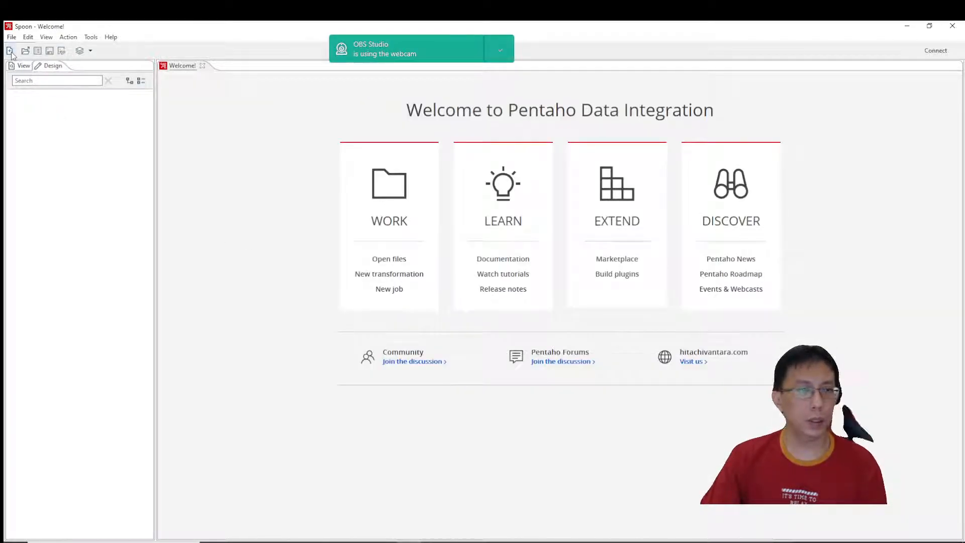
pyautogui.click(12, 37)
pyautogui.moveTo(27, 48)
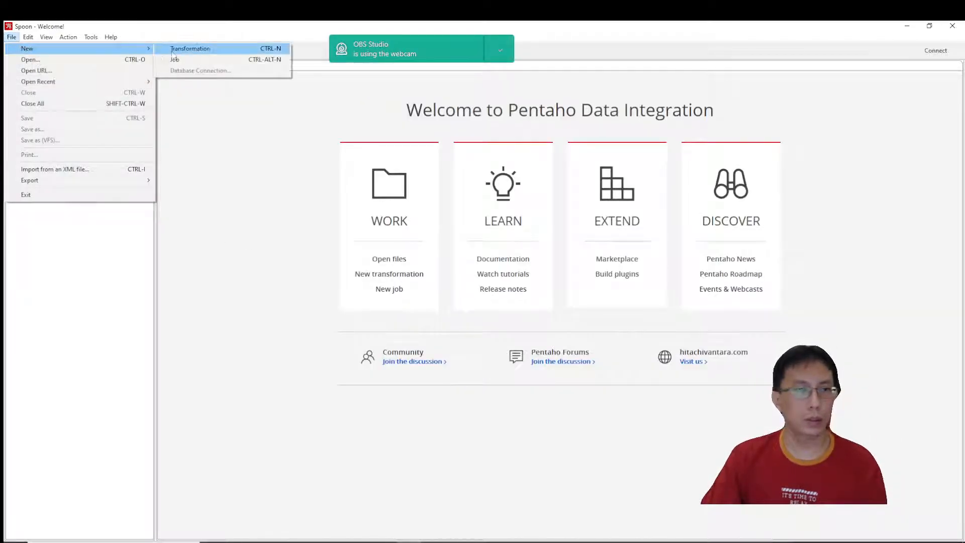
pyautogui.click(172, 50)
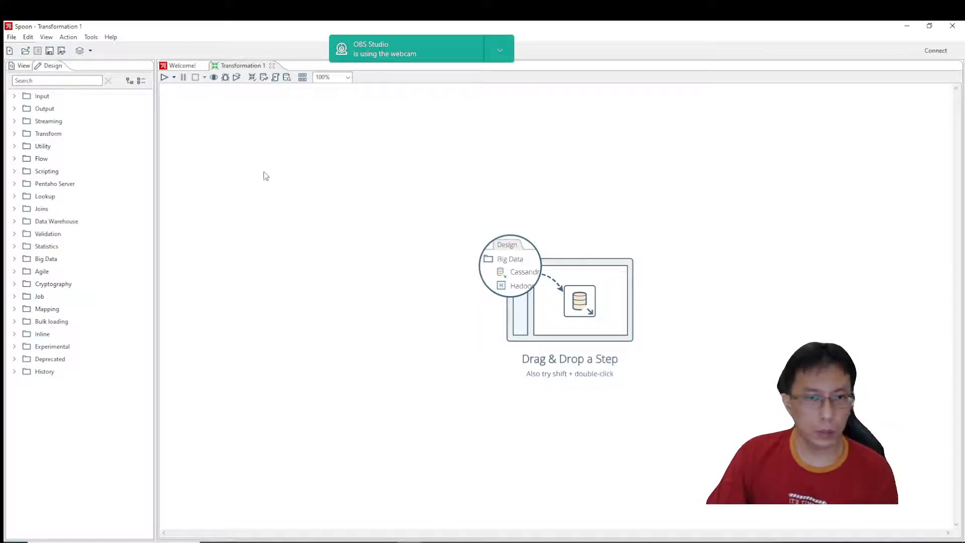
# Find the Table input step, add it to the new transformation and name it Extract Customer.
pyautogui.doubleClick(40, 95)
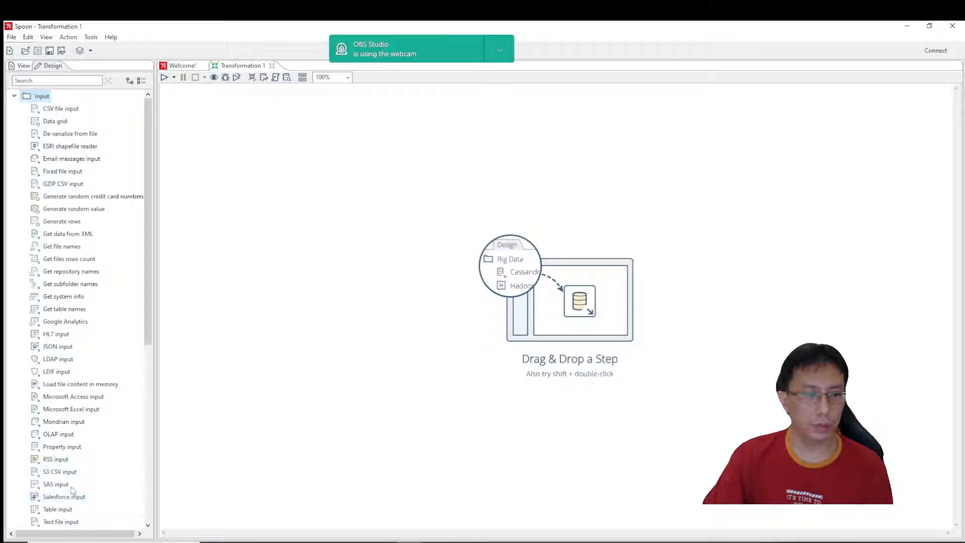
pyautogui.click(14, 96)
pyautogui.click(41, 80)
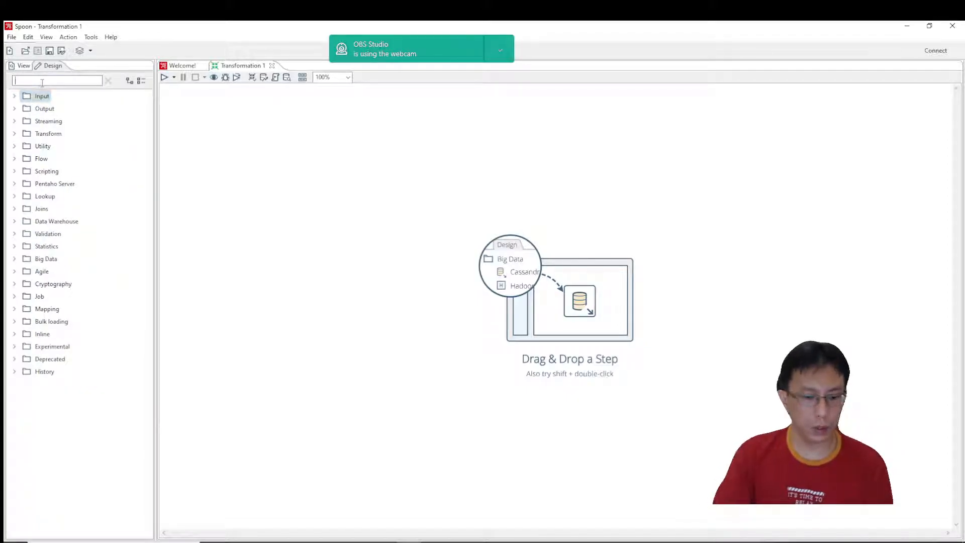
pyautogui.write('table in')
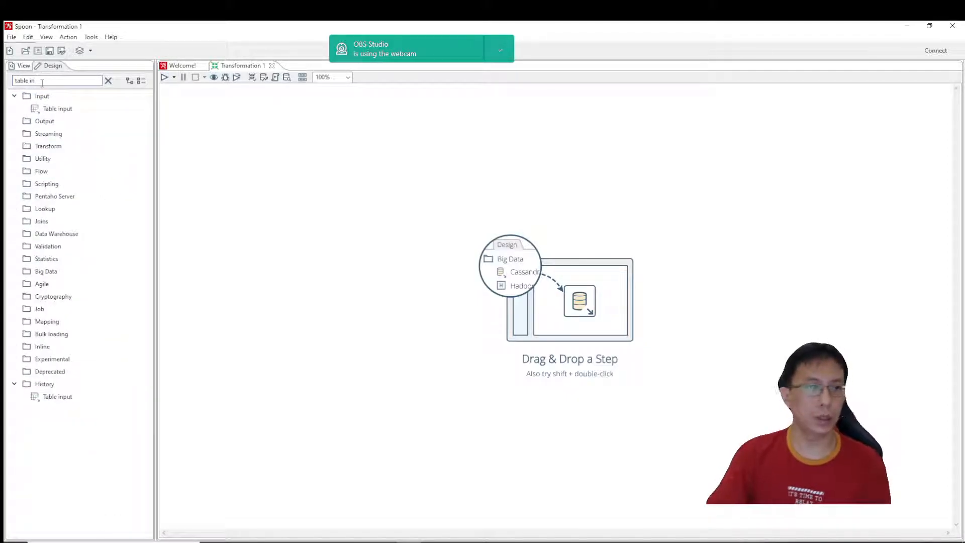
pyautogui.moveTo(56, 108); pyautogui.dragTo(258, 197)
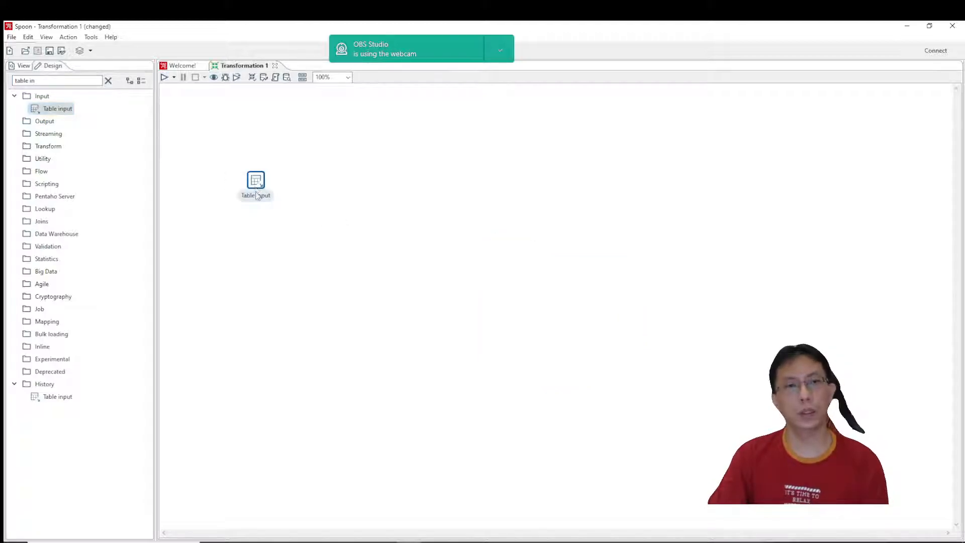
pyautogui.doubleClick(257, 184)
pyautogui.write('Extract Customer')
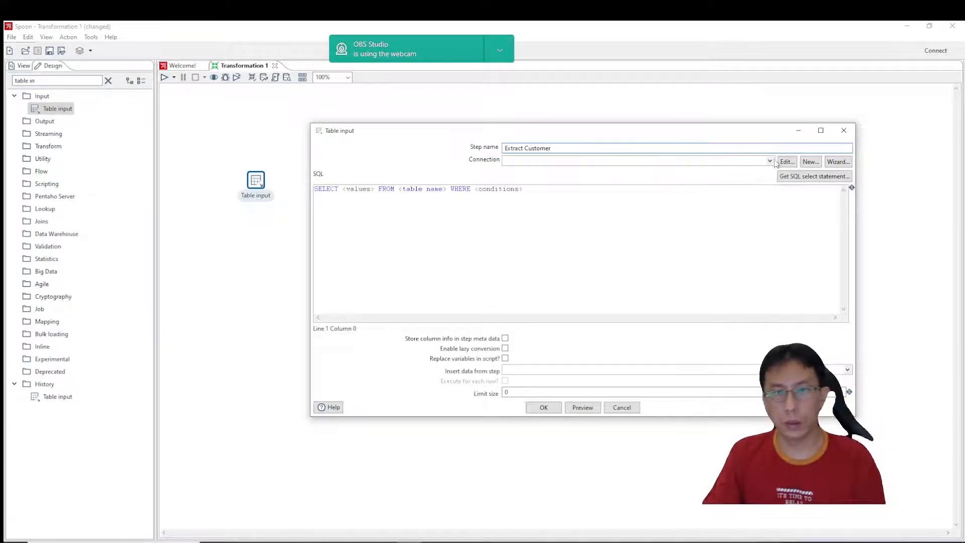
# Start a new database connection for Extract Customer and copy the server name from the server properties in SQL Server Management Studio.
pyautogui.click(819, 164)
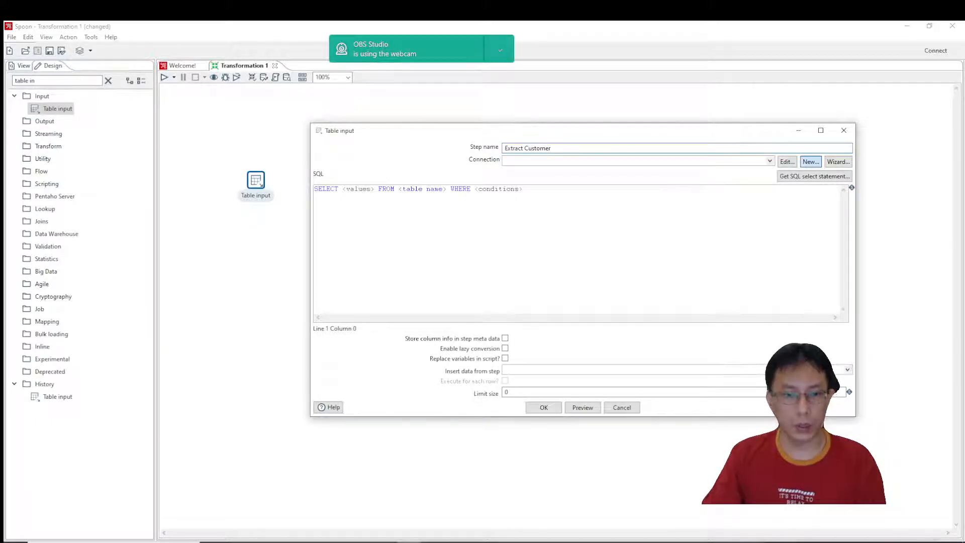
pyautogui.hotkey('alt', 'Tab')
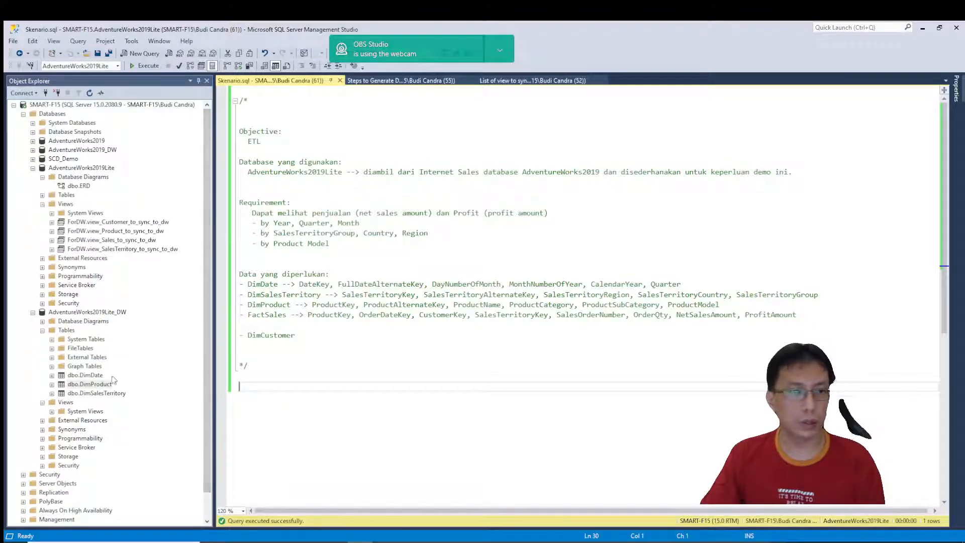
pyautogui.rightClick(112, 104)
pyautogui.click(135, 308)
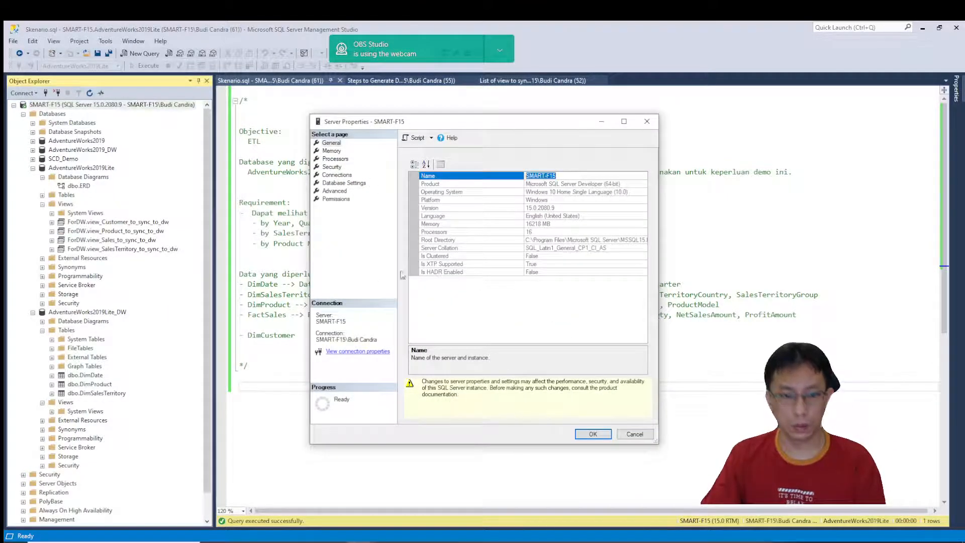
pyautogui.click(636, 436)
pyautogui.hotkey('alt', 'Tab')
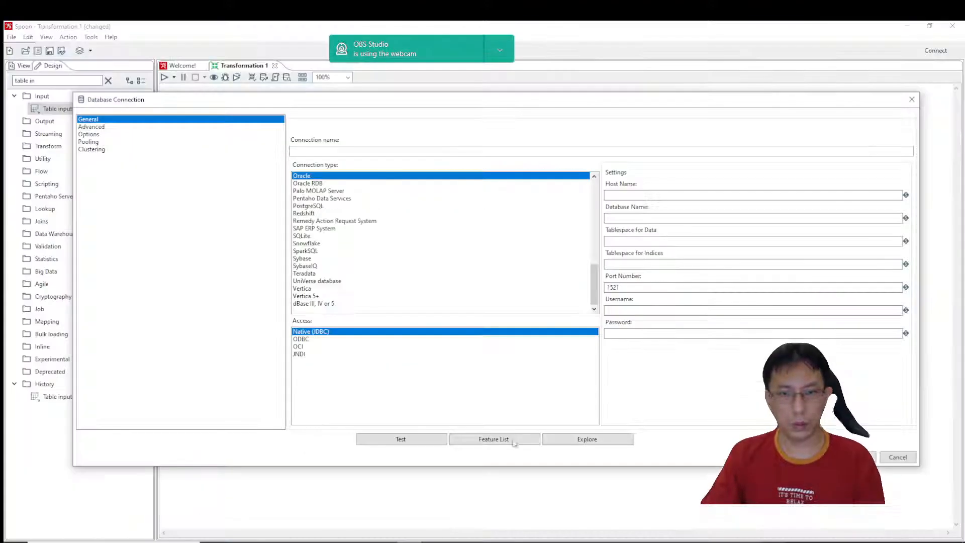
# Set the connection type to MS SQL Server (Native), the instance name to SMART-F15 and the host name to localhost.
pyautogui.click(627, 219)
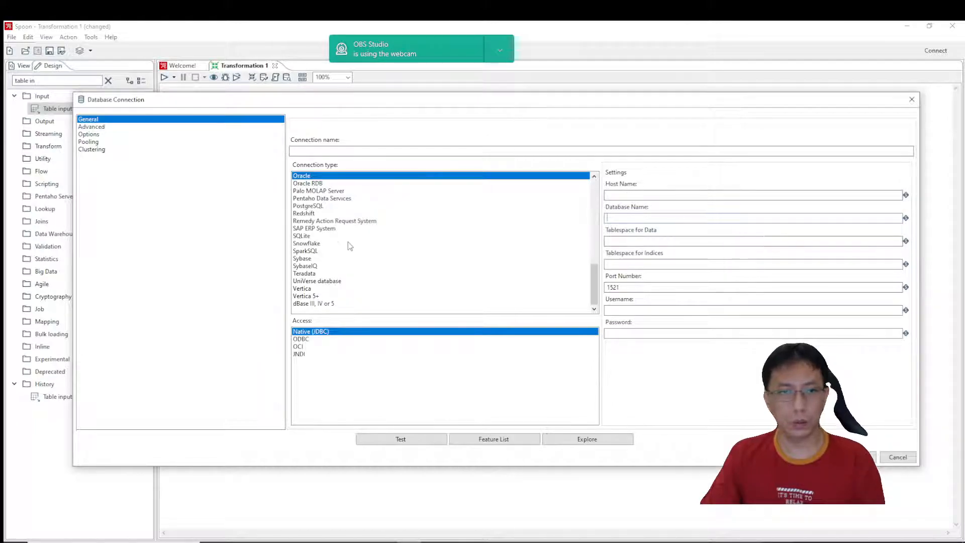
pyautogui.scroll(6, 350, 246)
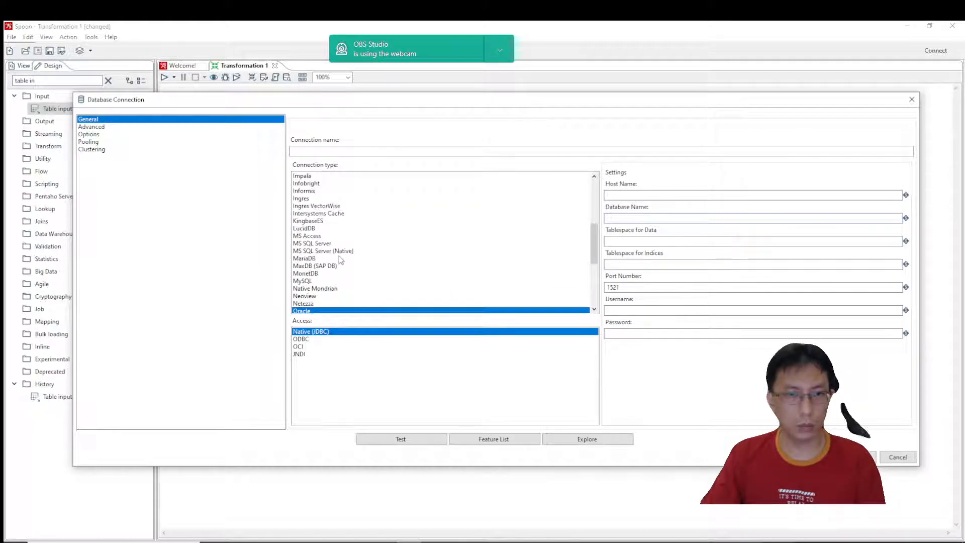
pyautogui.click(333, 251)
pyautogui.click(626, 240)
pyautogui.write('SMART-F15')
pyautogui.click(625, 195)
pyautogui.write('localhos')
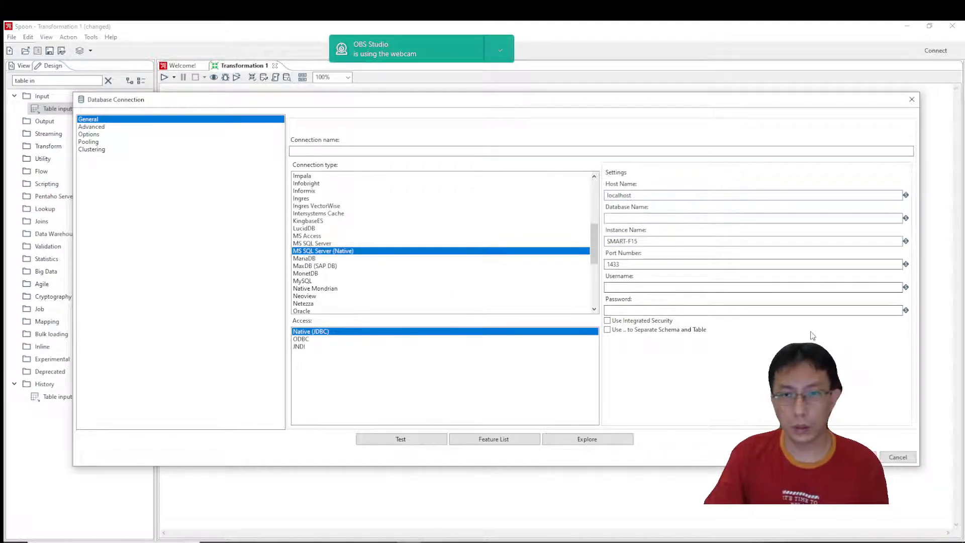
# Copy the source database's name from SQL Server Management Studio and enter AdventureWorks2019Lite as both the connection name and database name.
pyautogui.hotkey('alt', 'Tab')
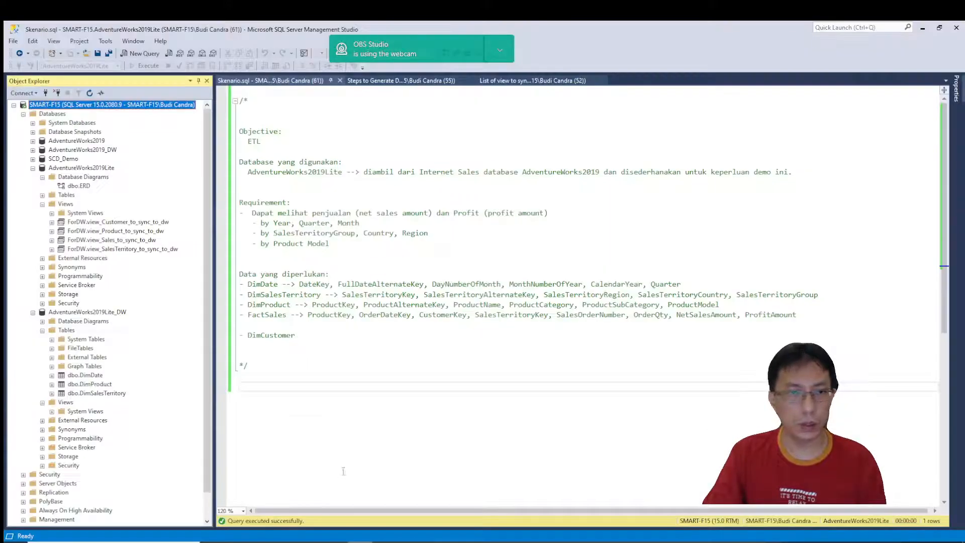
pyautogui.click(92, 169)
pyautogui.click(101, 171)
pyautogui.hotkey('ctrl', 'c')
pyautogui.hotkey('alt', 'Tab')
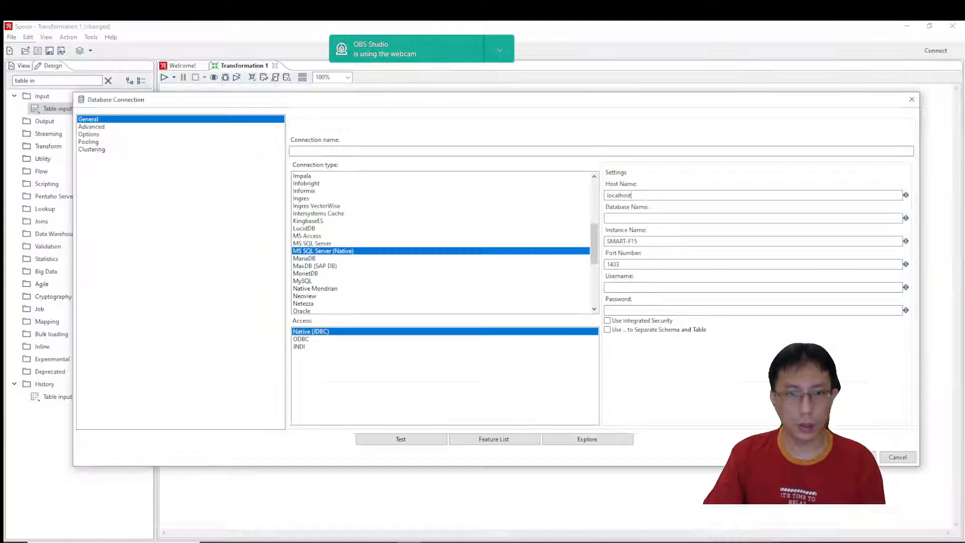
pyautogui.click(481, 152)
pyautogui.hotkey('ctrl', 'v')
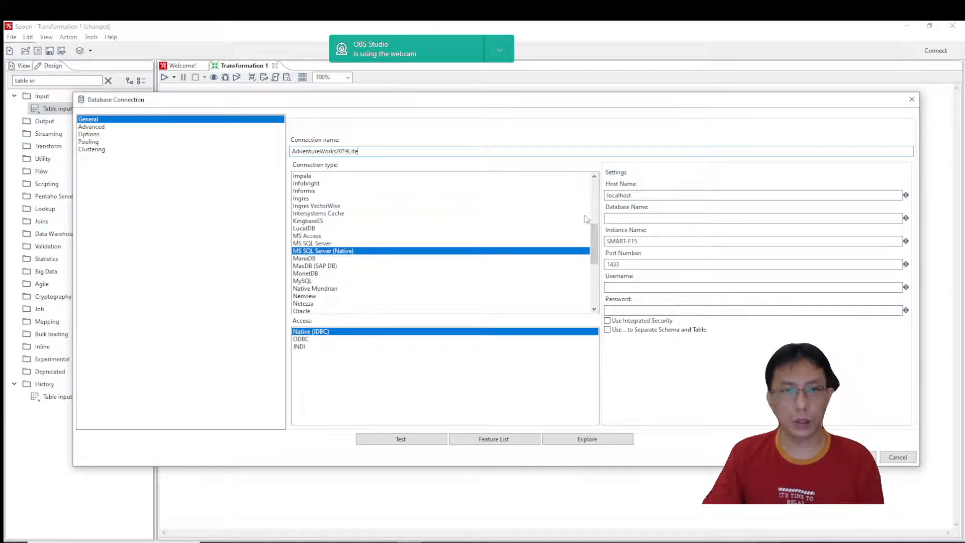
pyautogui.click(624, 220)
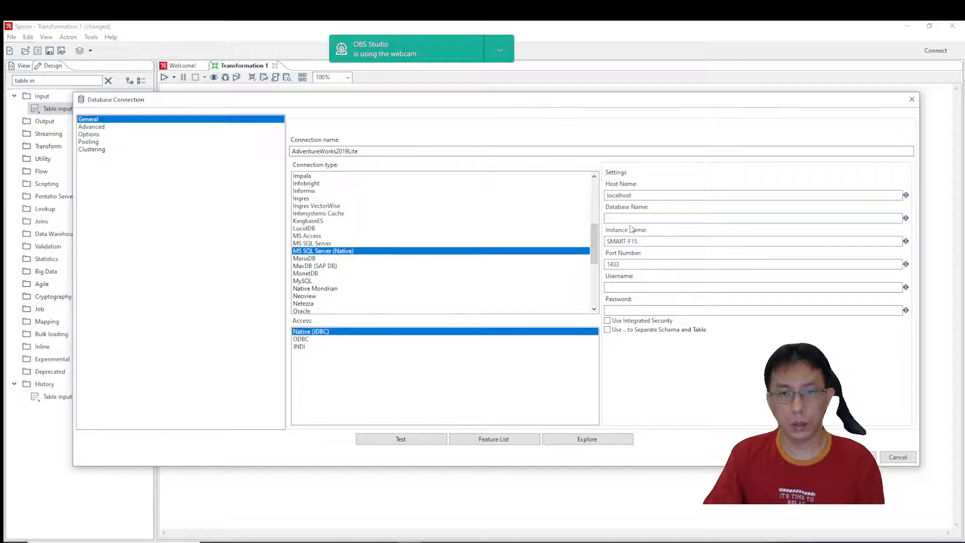
pyautogui.moveTo(653, 241); pyautogui.dragTo(561, 246)
pyautogui.click(645, 220)
pyautogui.hotkey('ctrl', 'v')
# Enable integrated security, test the AdventureWorks2019Lite connection and accept its settings.
pyautogui.click(626, 322)
pyautogui.click(397, 440)
pyautogui.click(178, 106)
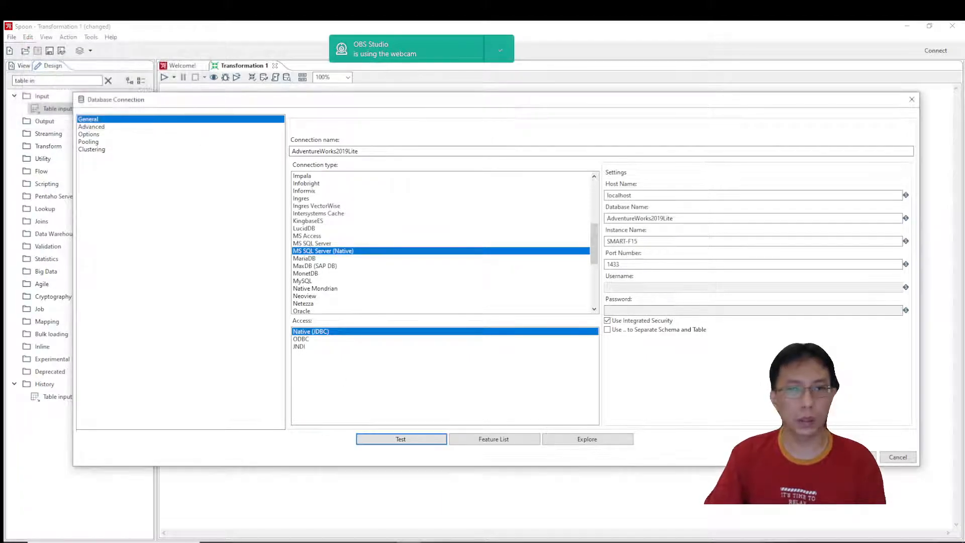
pyautogui.click(859, 457)
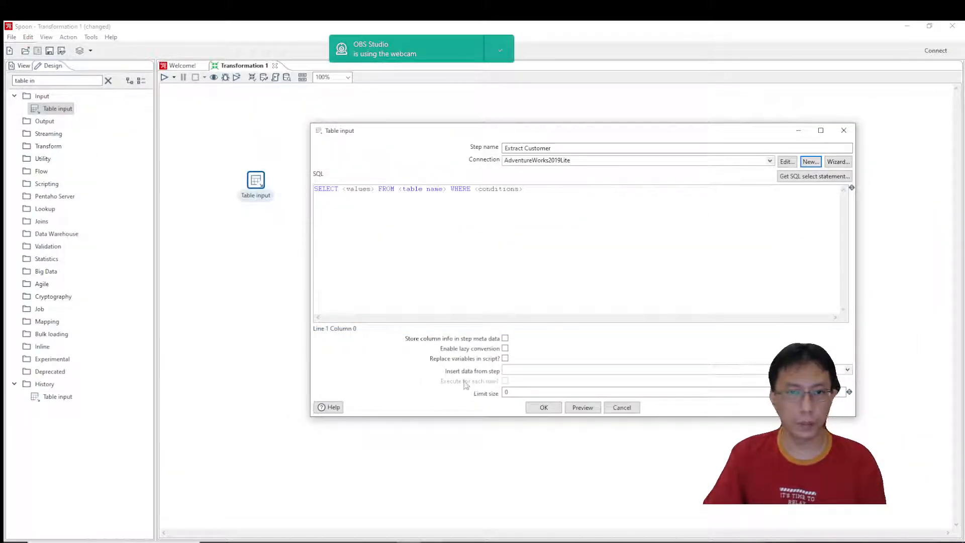
# Copy the view_Customer_to_sync_to_dw query from SQL Server Management Studio and use it to replace the default SQL in Extract Customer.
pyautogui.hotkey('alt', 'Tab')
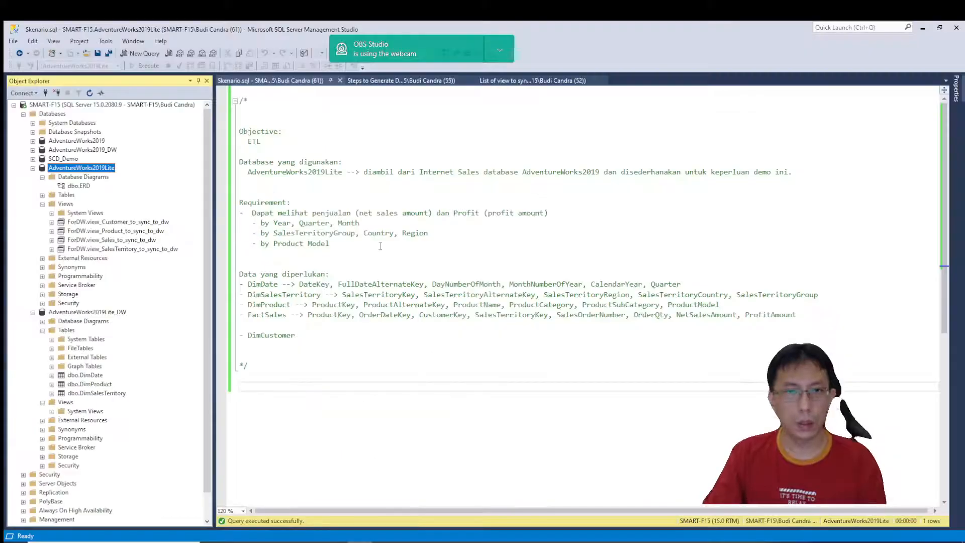
pyautogui.click(505, 82)
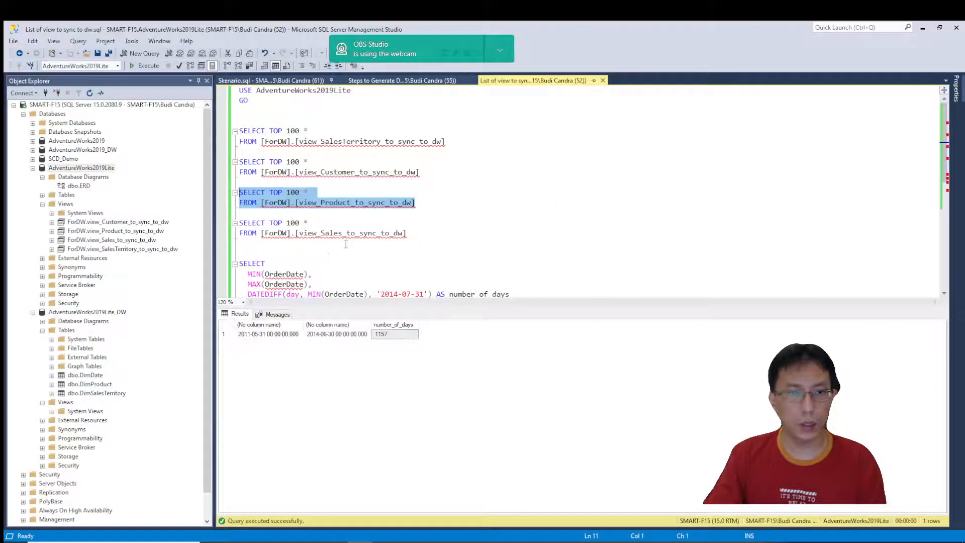
pyautogui.moveTo(427, 175); pyautogui.dragTo(221, 162)
pyautogui.hotkey('ctrl', 'c')
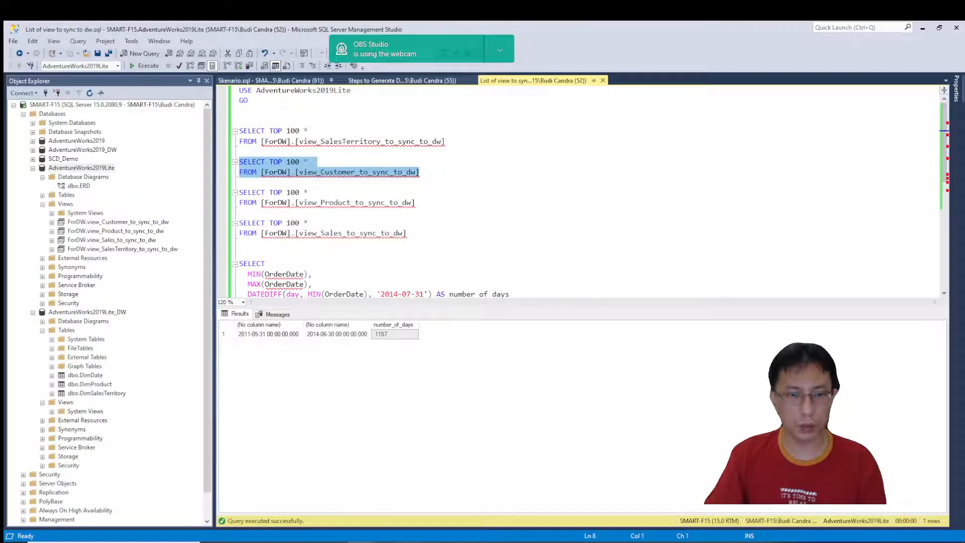
pyautogui.click(410, 541)
pyautogui.moveTo(594, 197); pyautogui.dragTo(74, 153)
pyautogui.hotkey('ctrl', 'v')
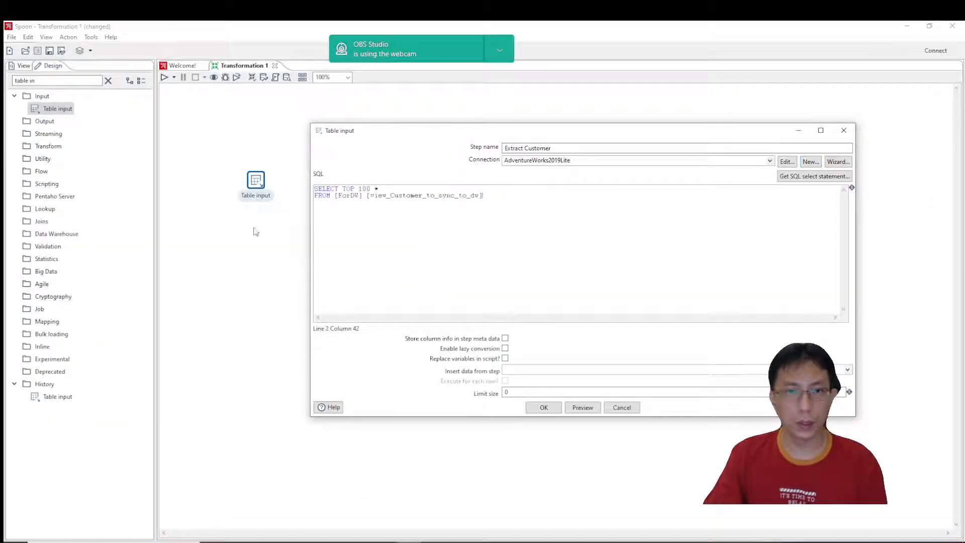
# Remove TOP 100 from the Extract Customer query, preview the customer rows and close the preview.
pyautogui.moveTo(372, 189); pyautogui.dragTo(339, 189)
pyautogui.press('Delete')
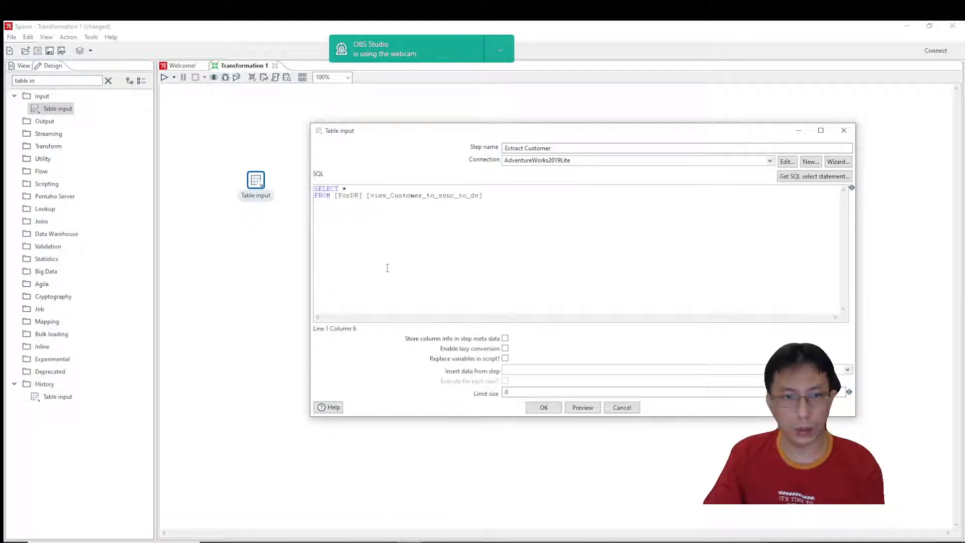
pyautogui.click(586, 408)
pyautogui.click(607, 298)
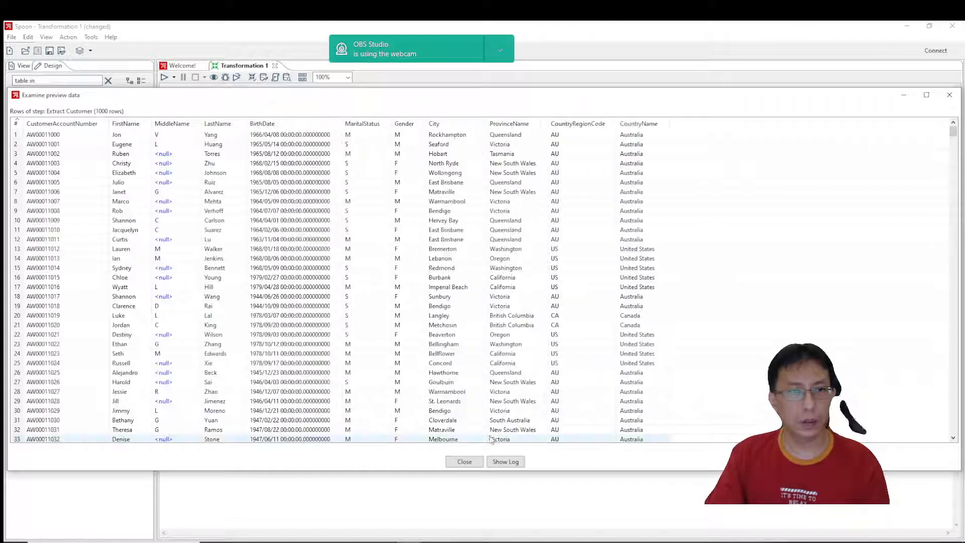
pyautogui.click(460, 466)
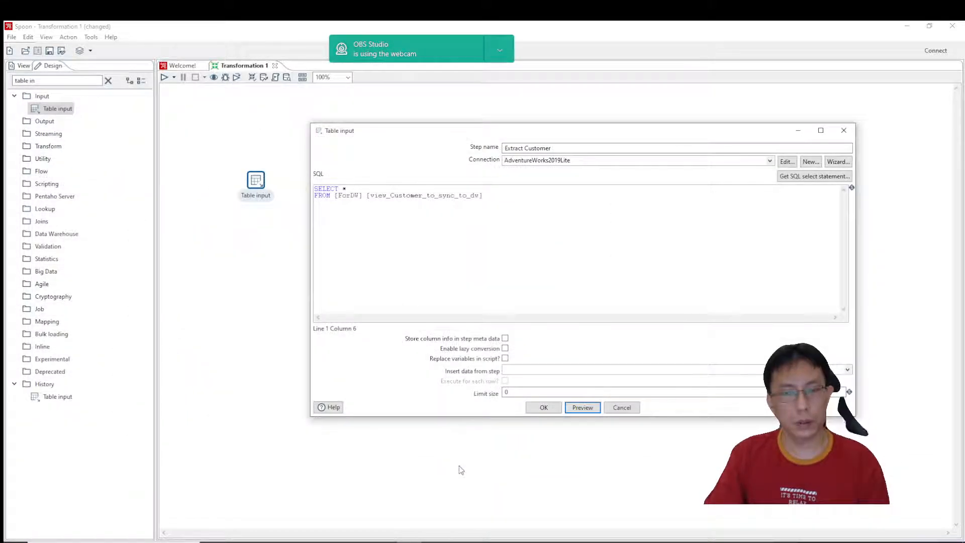
# Accept the Extract Customer settings and save the transformation as ETL Customer.
pyautogui.click(544, 408)
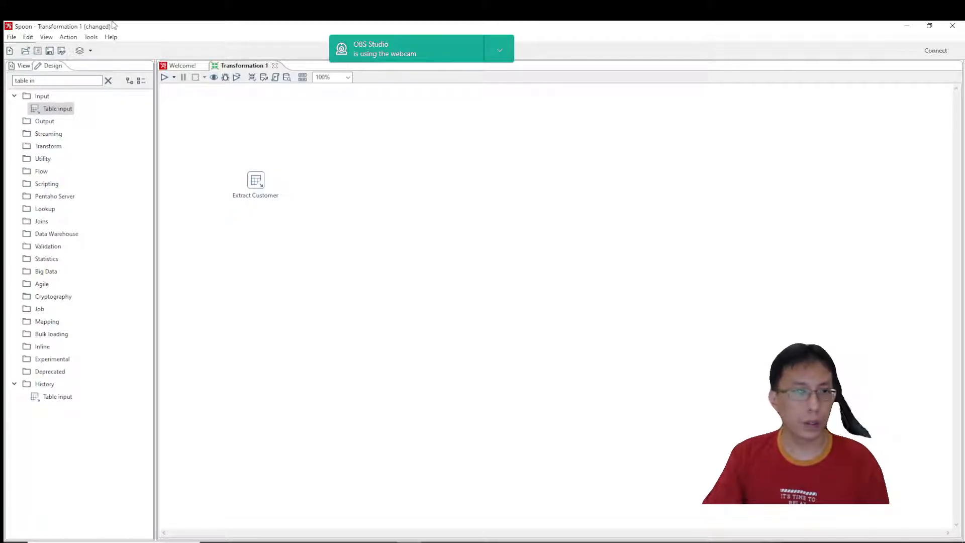
pyautogui.click(49, 51)
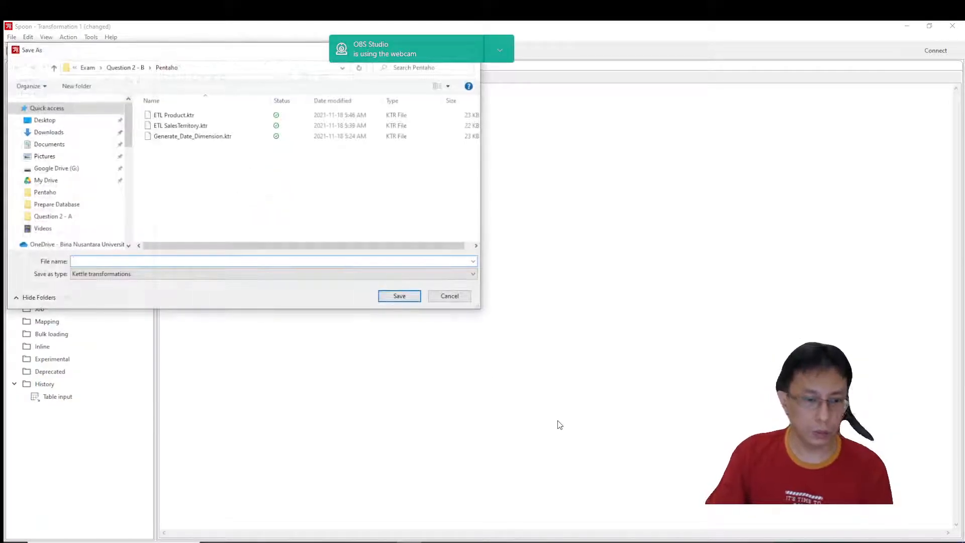
pyautogui.write('ETL Customer')
pyautogui.click(403, 298)
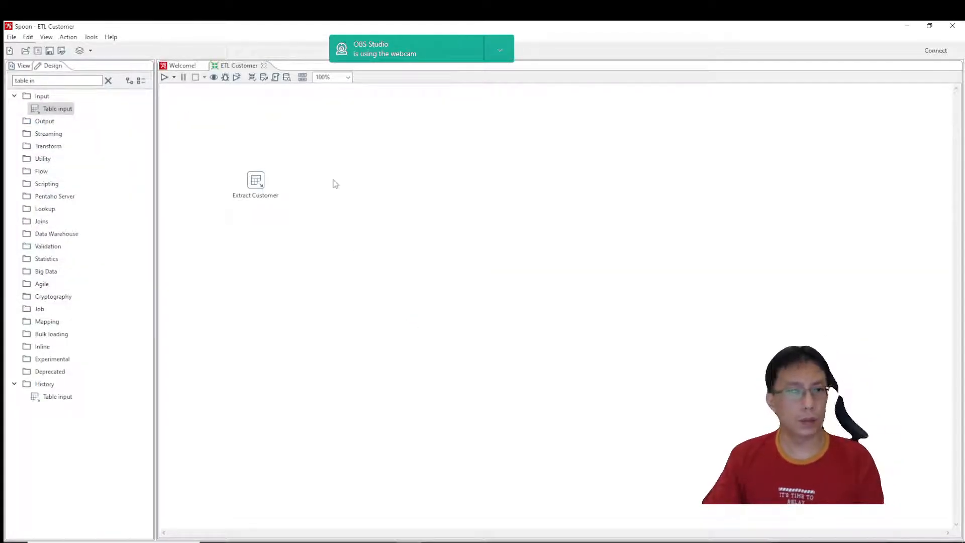
# Add a Dimension lookup/update step from the Data Warehouse category and connect Extract Customer to it.
pyautogui.tripleClick(82, 81)
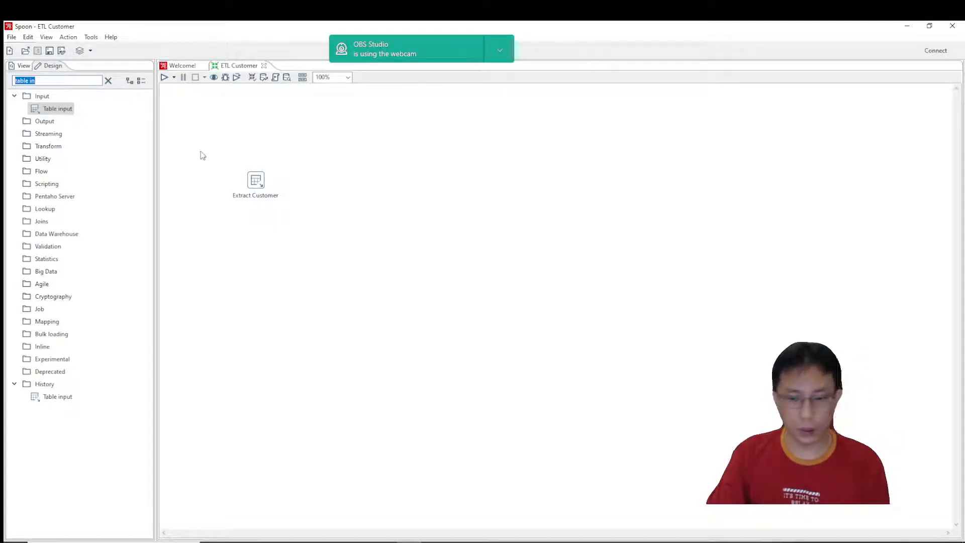
pyautogui.press('BackSpace')
pyautogui.click(14, 222)
pyautogui.moveTo(71, 246); pyautogui.dragTo(360, 181)
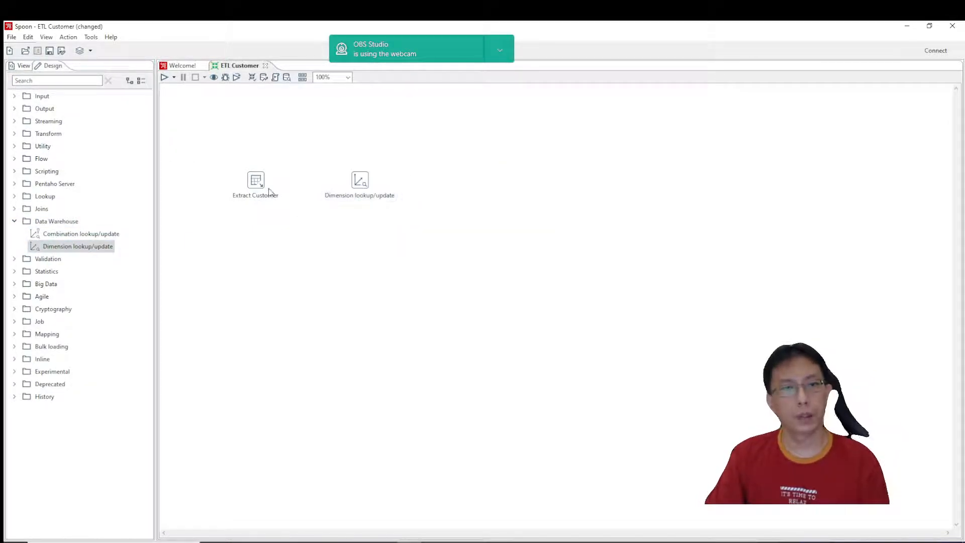
pyautogui.moveTo(263, 184)
pyautogui.moveTo(268, 213); pyautogui.dragTo(360, 184)
# Rename the Dimension lookup/update step to Load into DimCustomer.
pyautogui.doubleClick(360, 181)
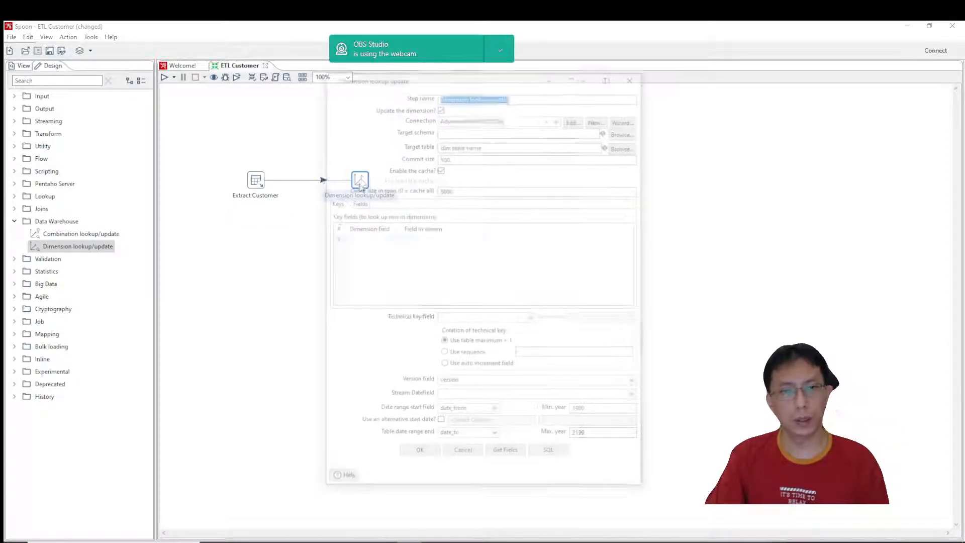
pyautogui.write('Load ')
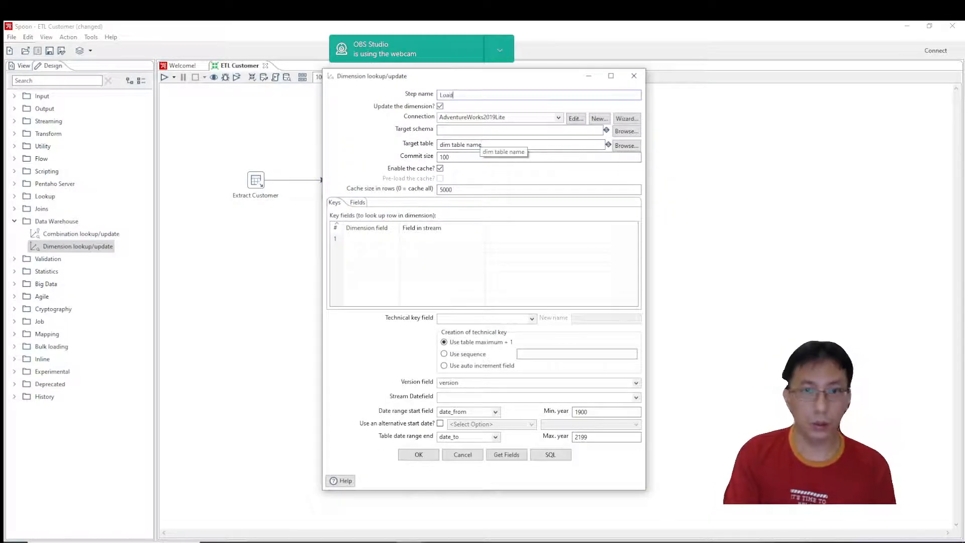
pyautogui.write('into DimCustomer')
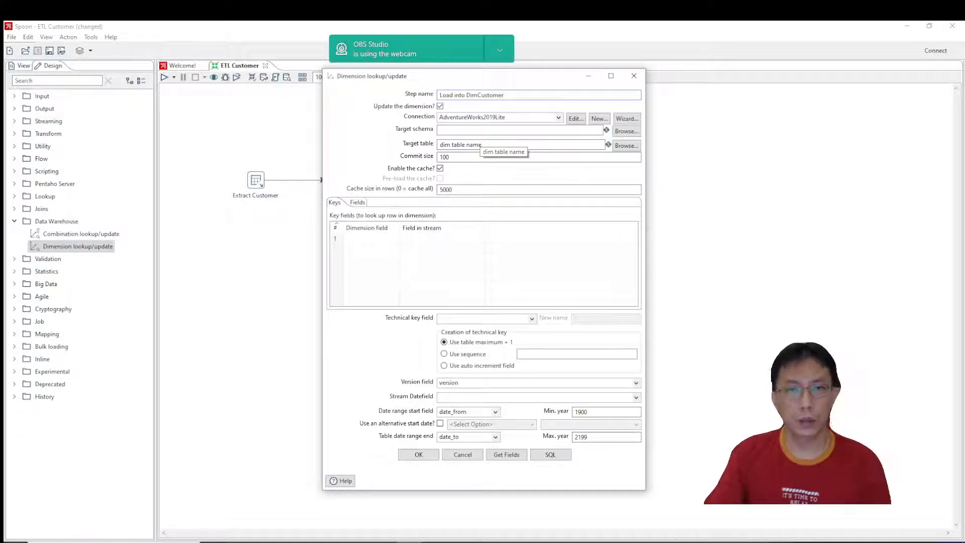
# Create an MS SQL Server (Native) connection with AdventureWorks2019Lite_DW, copied from SQL Server Management Studio, as its database name.
pyautogui.click(514, 121)
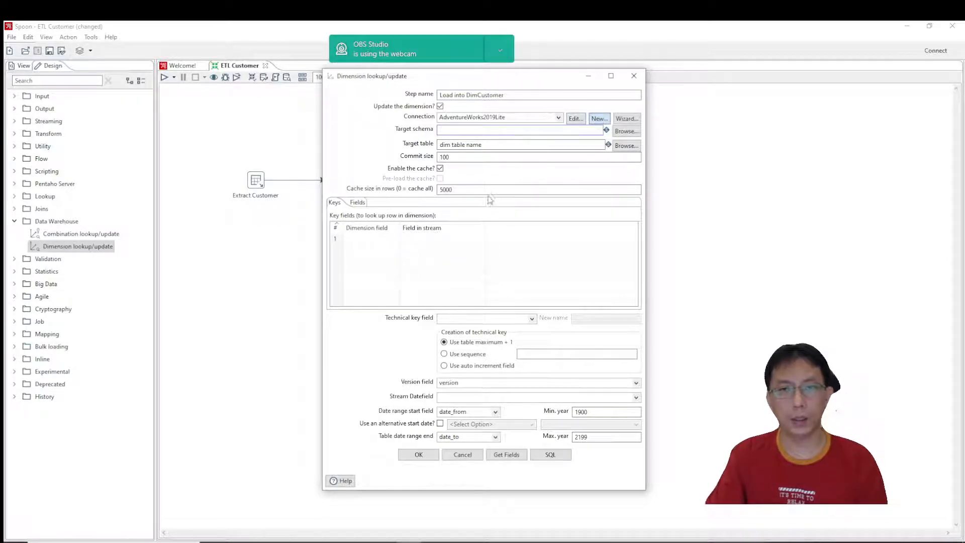
pyautogui.hotkey('alt', 'Tab')
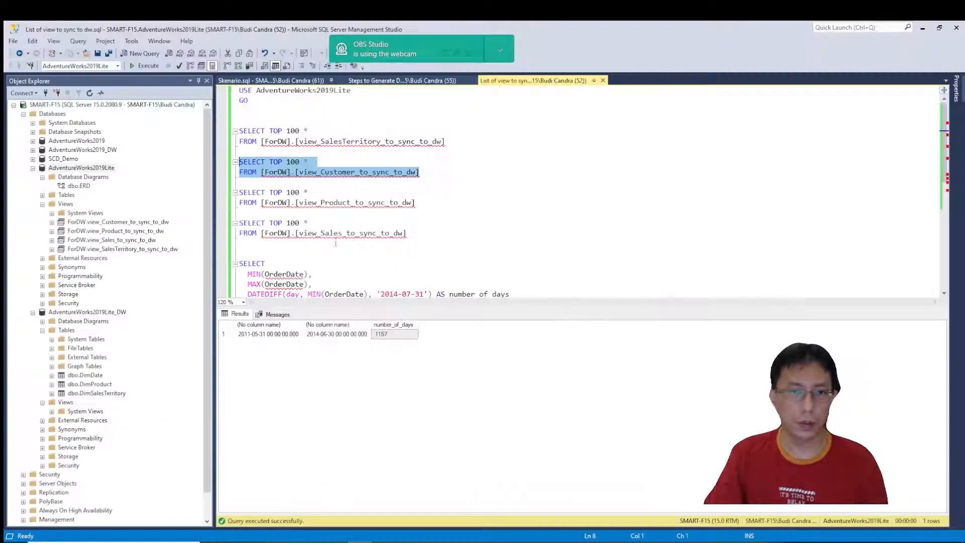
pyautogui.click(101, 313)
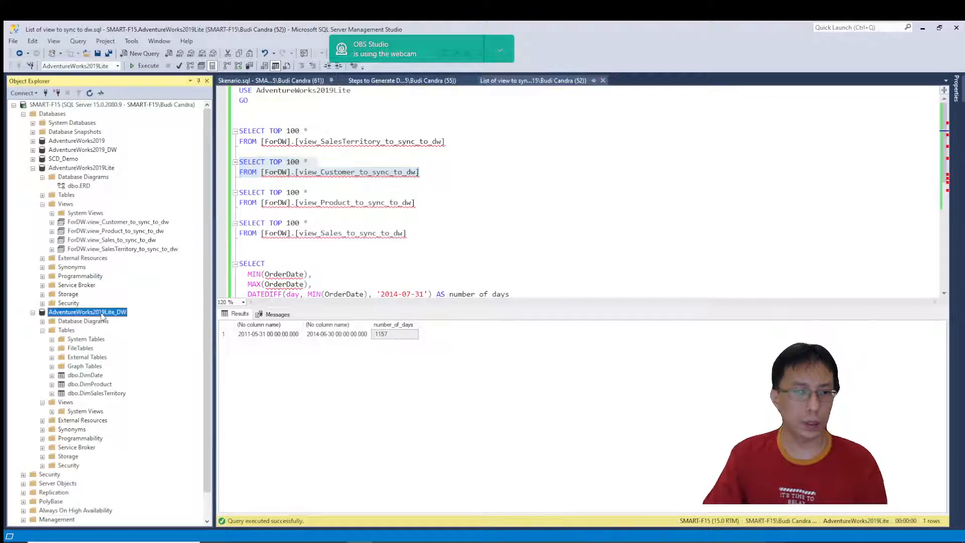
pyautogui.press('F2')
pyautogui.hotkey('ctrl', 'c')
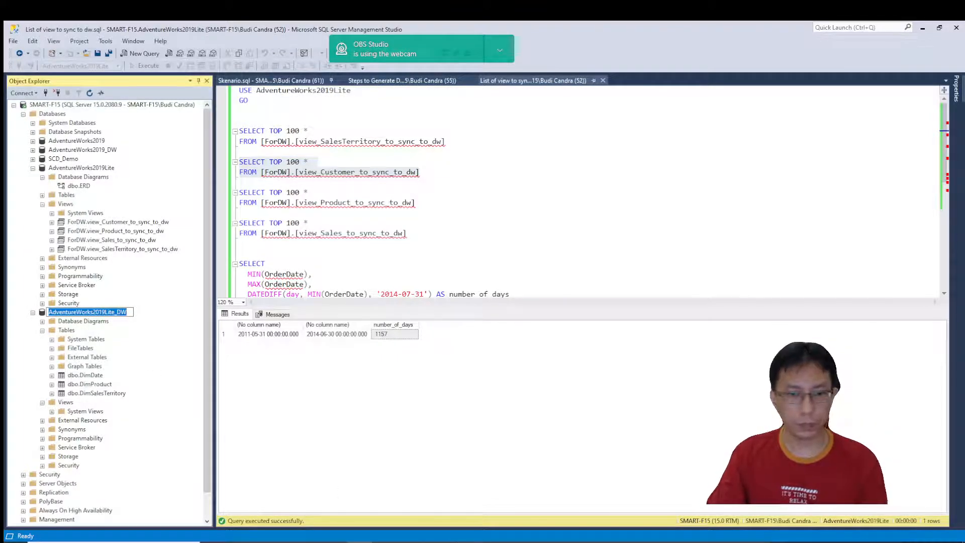
pyautogui.hotkey('alt', 'Tab')
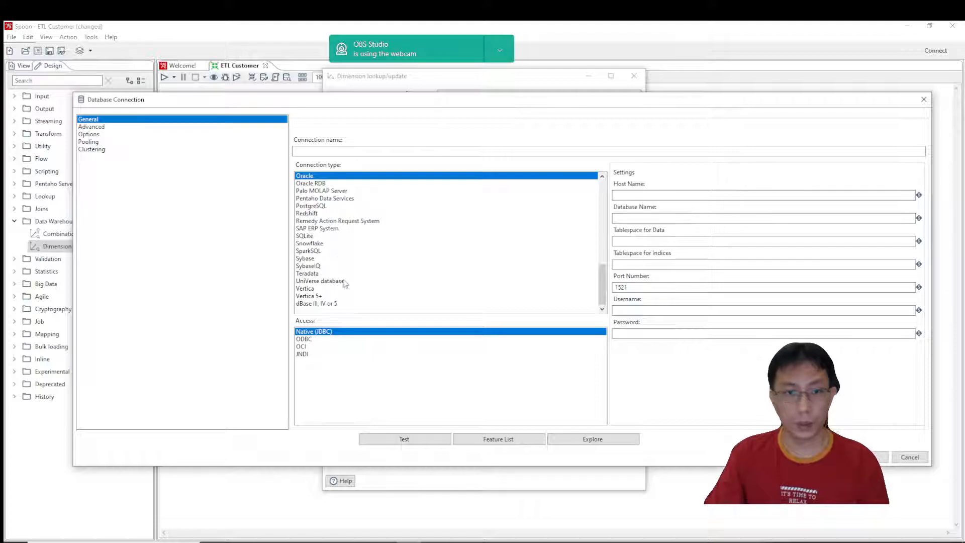
pyautogui.scroll(9, 345, 284)
pyautogui.scroll(-1, 347, 279)
pyautogui.click(350, 295)
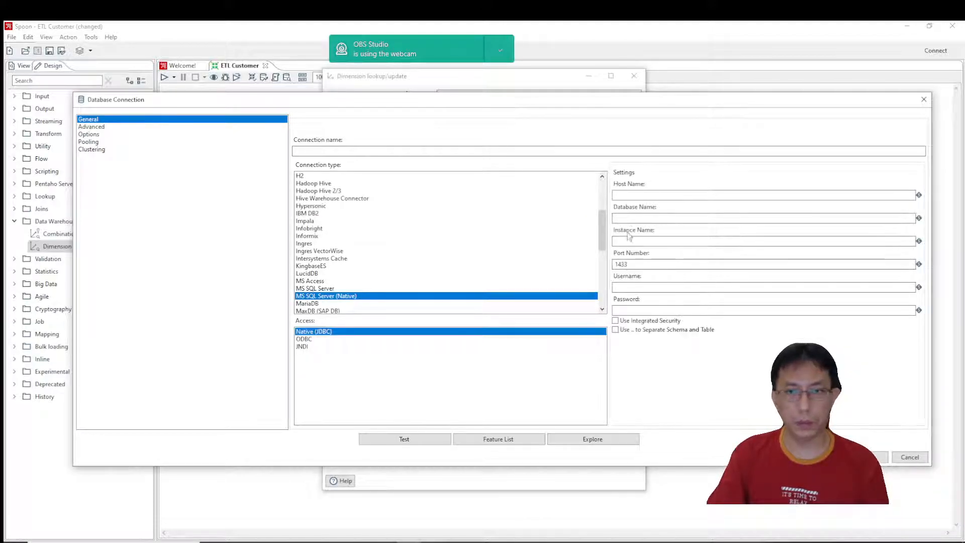
pyautogui.click(635, 218)
pyautogui.hotkey('ctrl', 'v')
# Set the new connection's host name to localhost and its connection name to AdventureWorks2019Lite_DW.
pyautogui.click(634, 194)
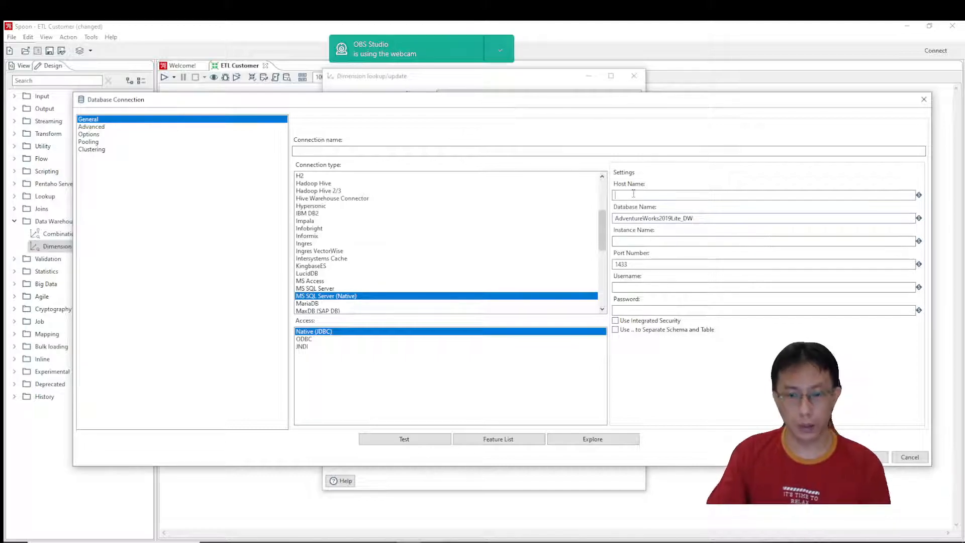
pyautogui.write('localho')
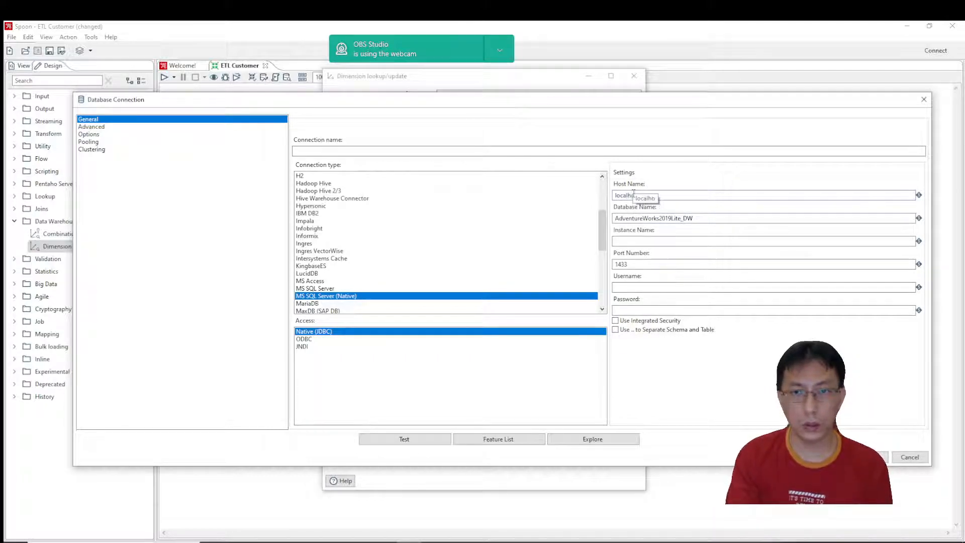
pyautogui.write('st')
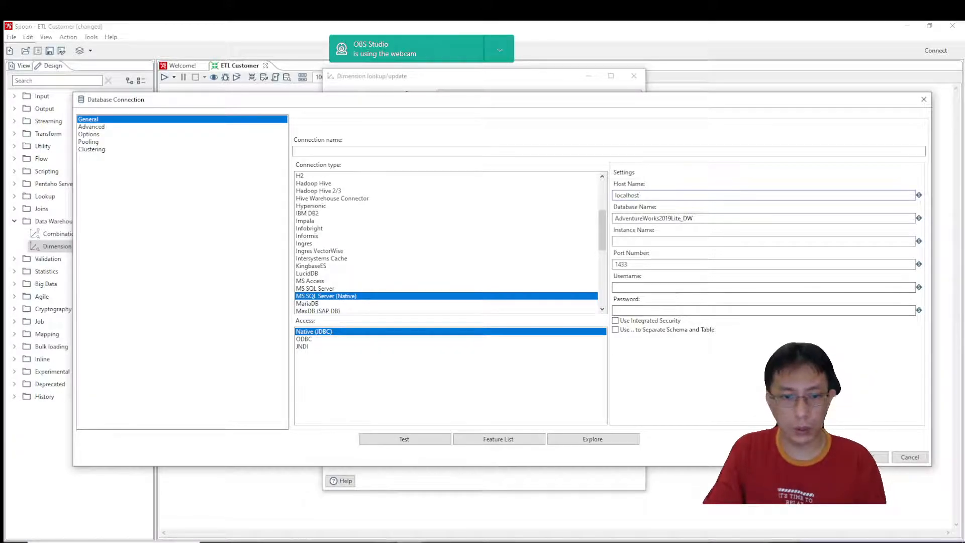
pyautogui.hotkey('alt', 'Tab')
pyautogui.hotkey('alt', 'Tab')
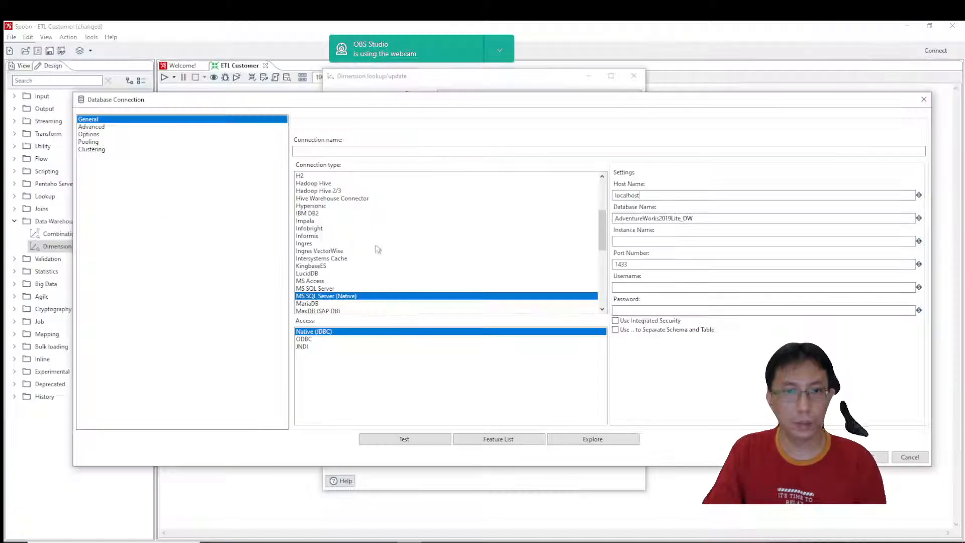
pyautogui.hotkey('ctrl', 'v')
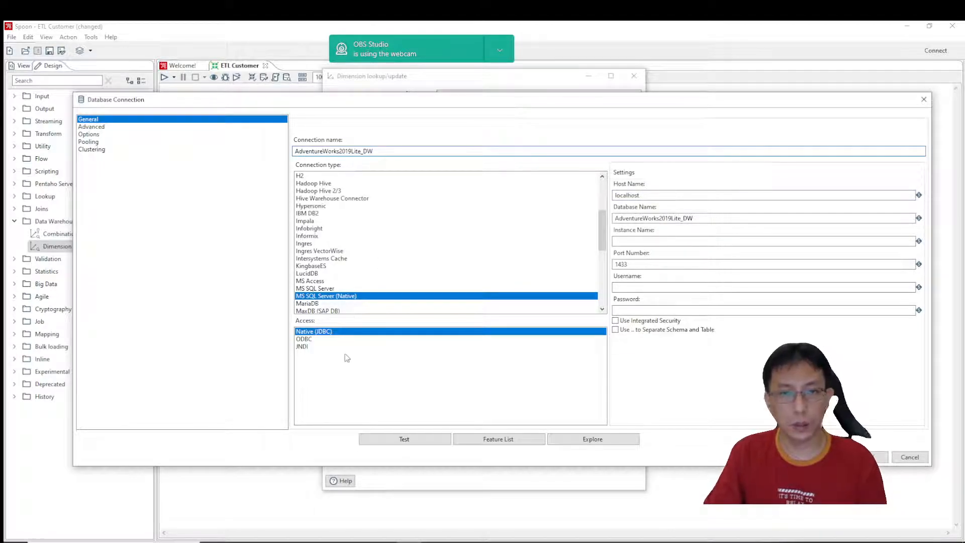
# Enable integrated security and set the instance name to SMART-F15, copied from the server properties in SQL Server Management Studio.
pyautogui.click(615, 320)
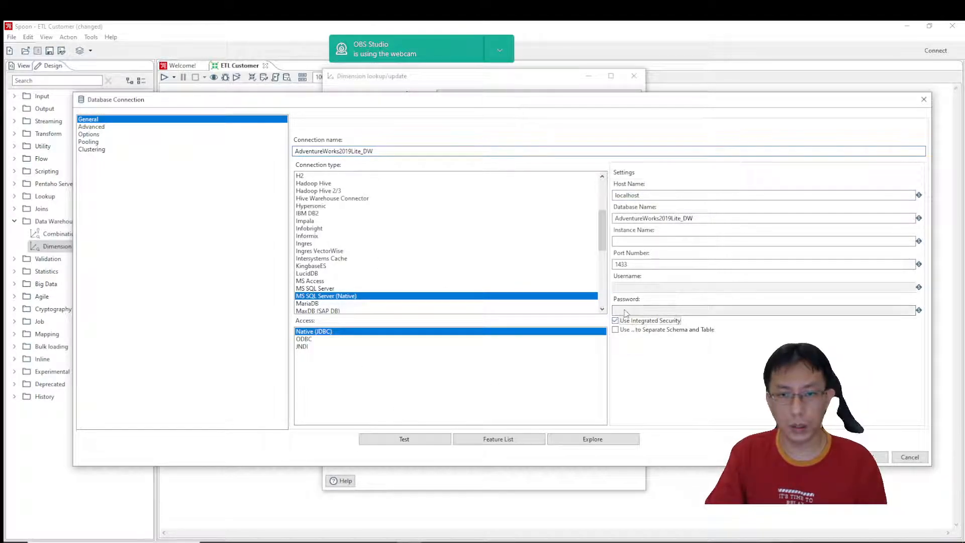
pyautogui.hotkey('alt', 'Tab')
pyautogui.rightClick(112, 104)
pyautogui.click(129, 310)
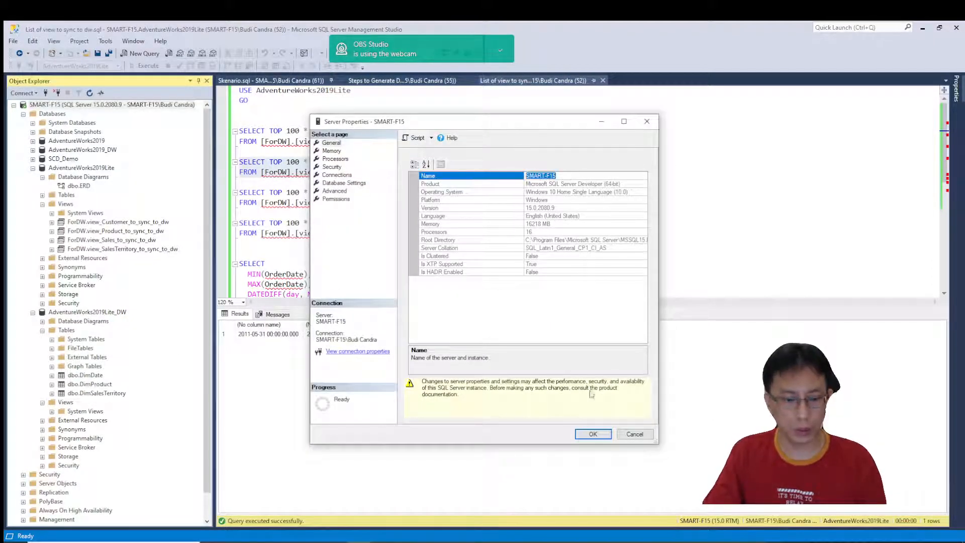
pyautogui.click(635, 434)
pyautogui.click(383, 542)
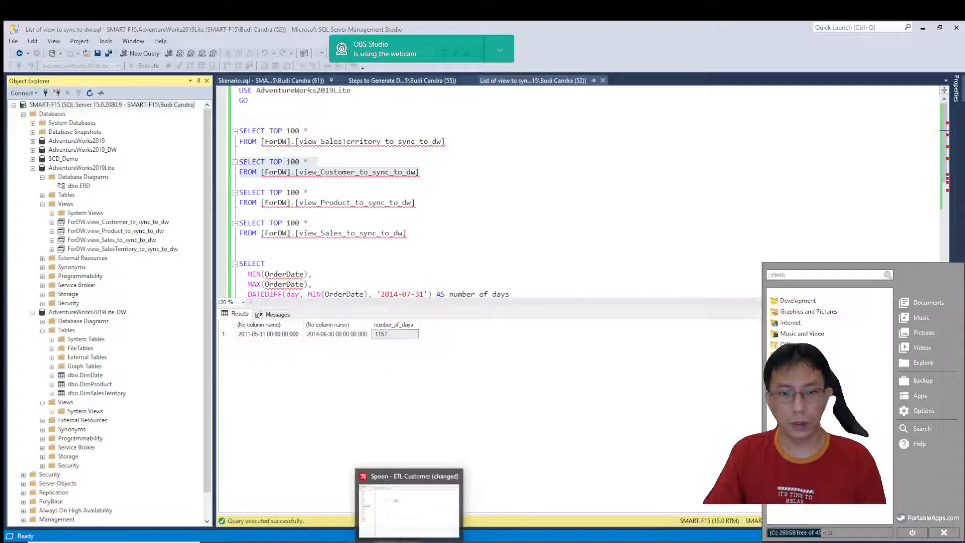
pyautogui.click(416, 542)
pyautogui.write('SMART-F15')
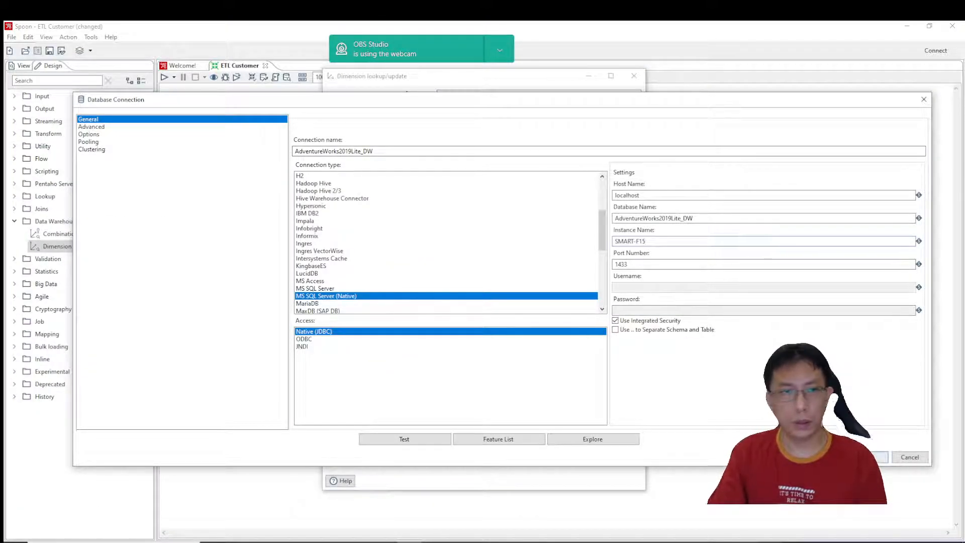
# Test the AdventureWorks2019Lite_DW connection and accept its settings.
pyautogui.click(409, 442)
pyautogui.click(291, 216)
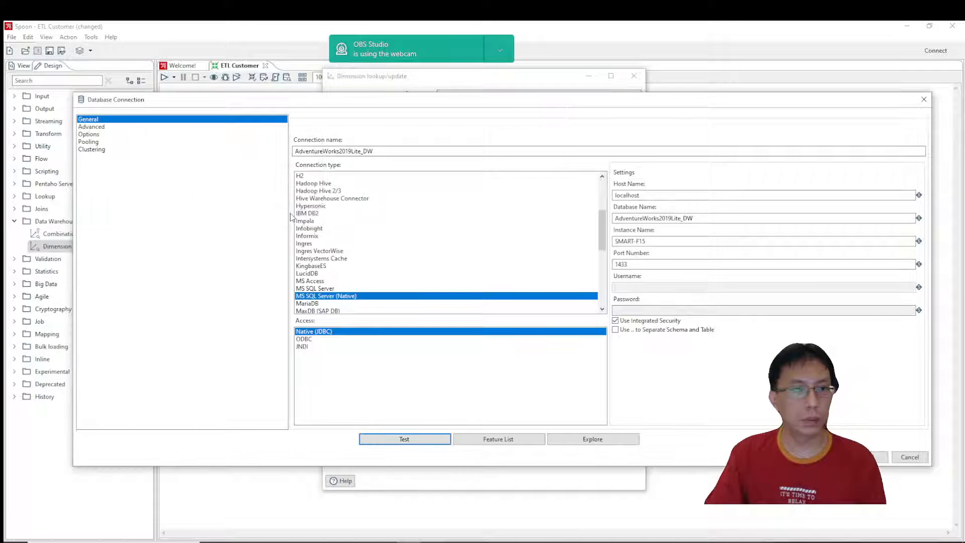
pyautogui.click(855, 457)
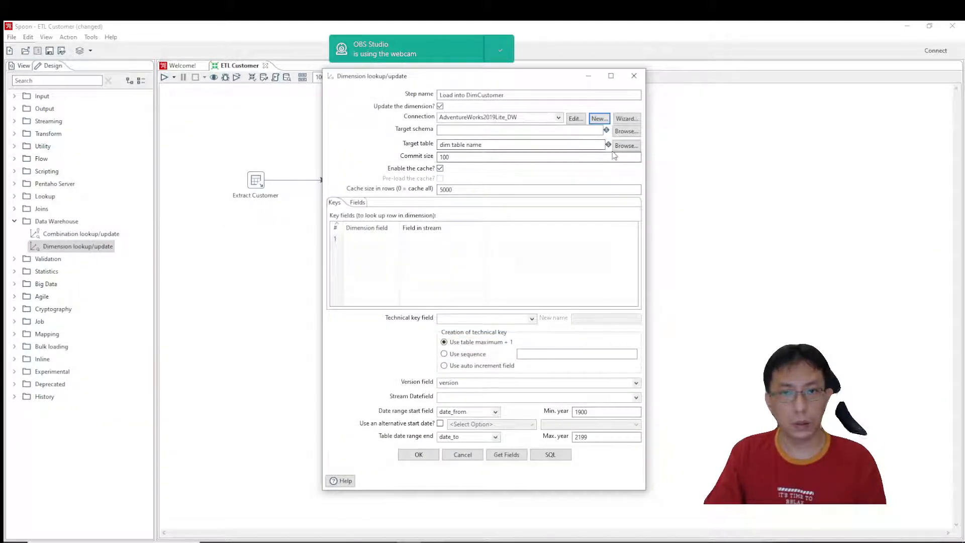
# Set the target schema to dbo and the target table to DimCustomer, and disable the cache.
pyautogui.click(619, 131)
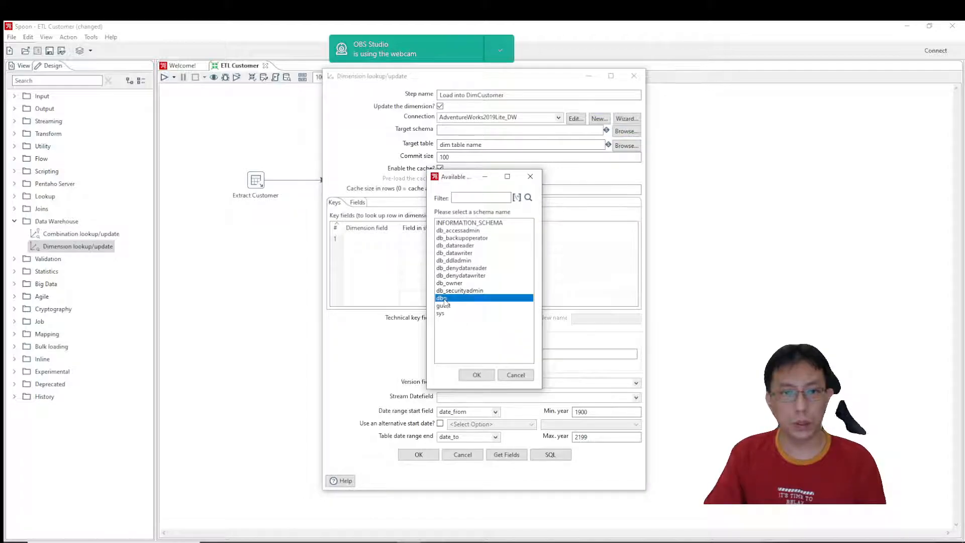
pyautogui.doubleClick(474, 297)
pyautogui.press('Tab')
pyautogui.write('DimCus')
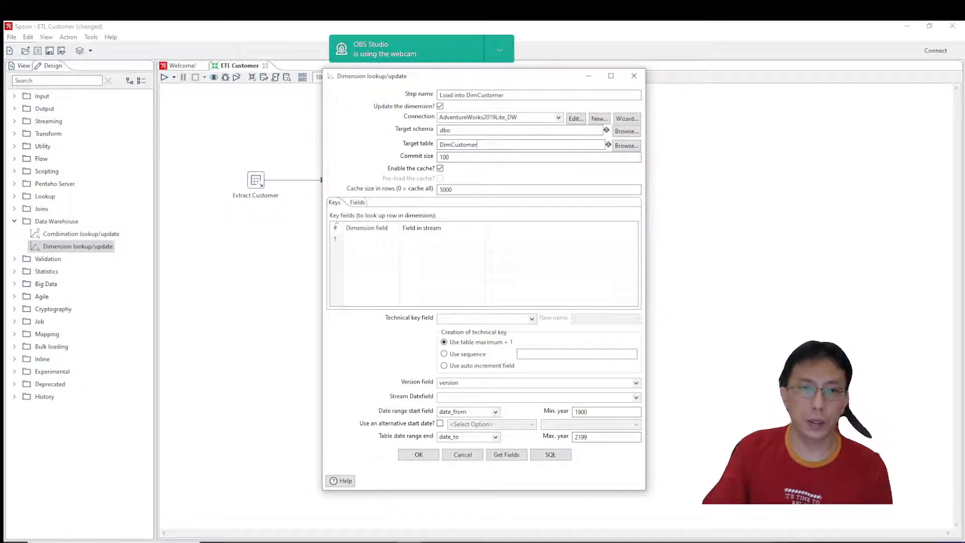
pyautogui.write('tomer')
pyautogui.click(441, 168)
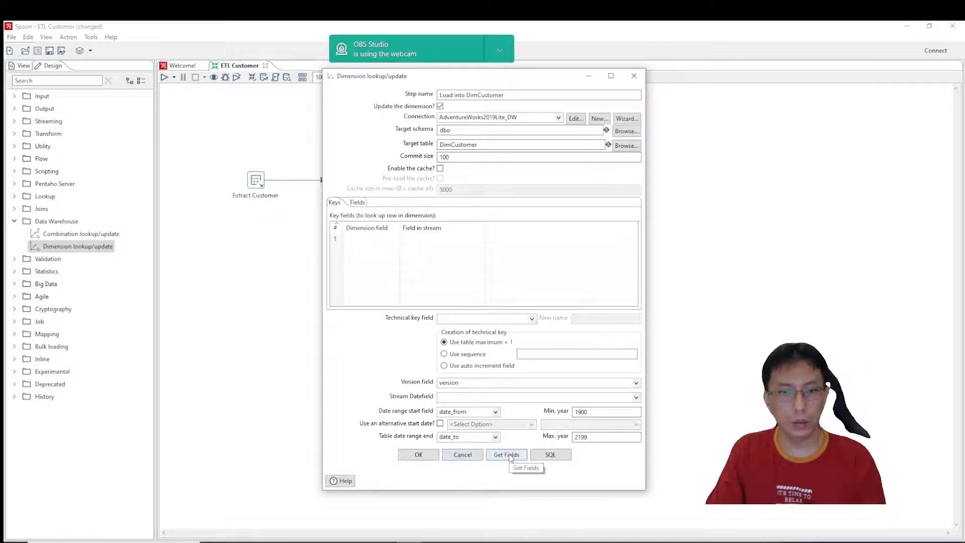
# Get the key fields from the incoming stream and set the technical key field to CustomerKey.
pyautogui.click(466, 320)
pyautogui.click(505, 458)
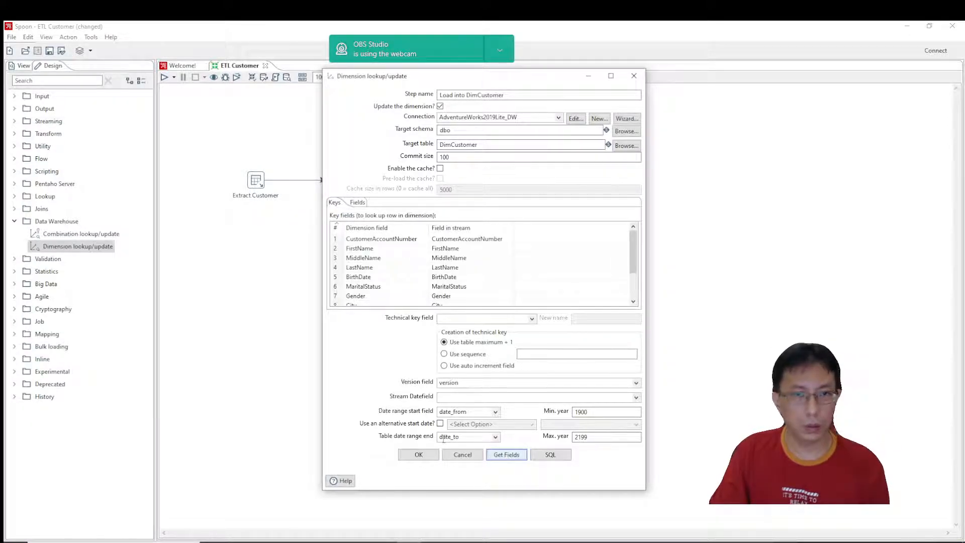
pyautogui.click(473, 322)
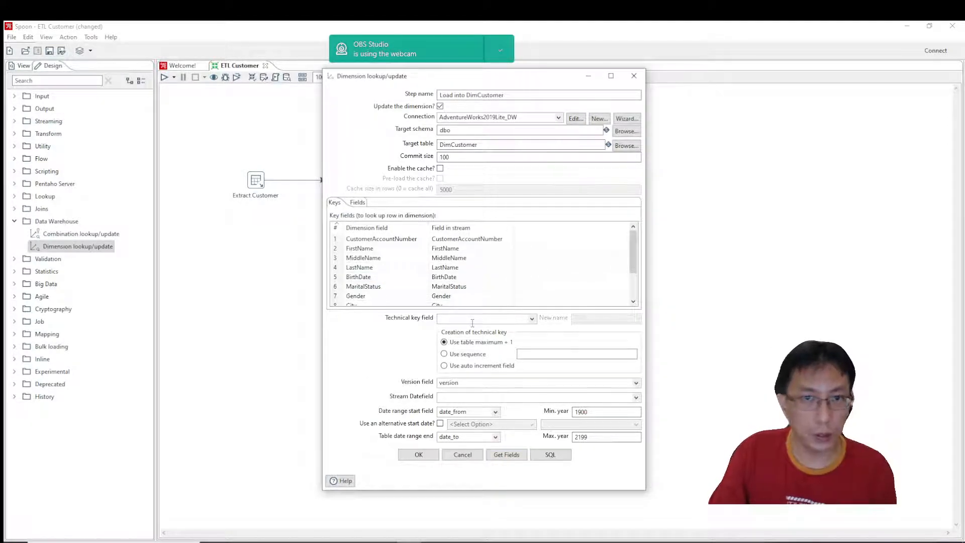
pyautogui.write('CustomerKeyu')
pyautogui.press('BackSpace')
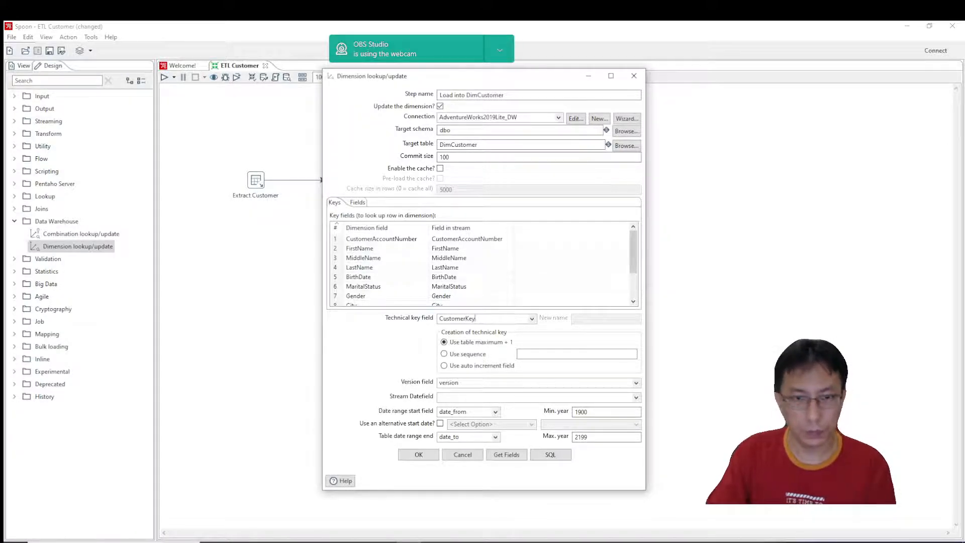
# Switch to SQL Server Management Studio, extend the DimCustomer line in Skenario.sql with "--> CustomerKey, CustomerAlternateKey," and save the file.
pyautogui.click(413, 239)
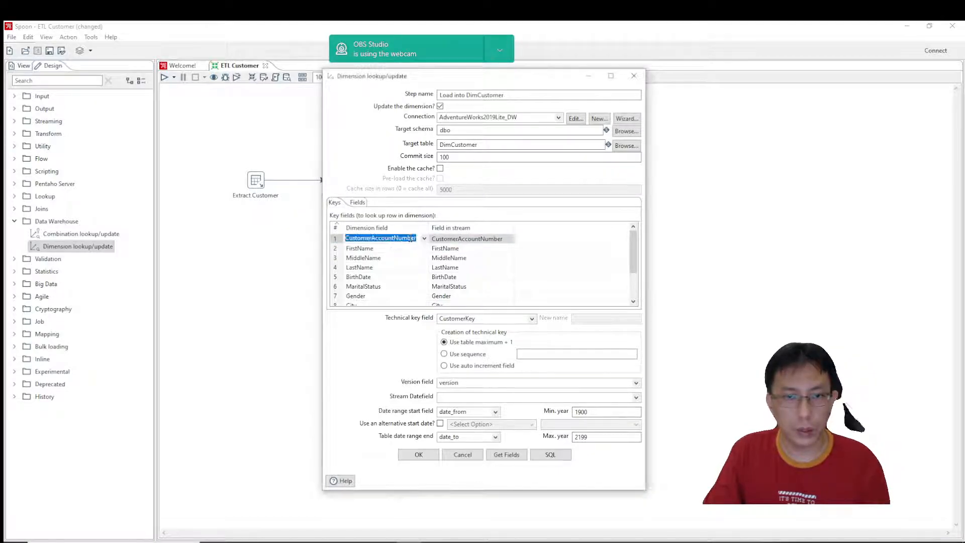
pyautogui.hotkey('alt', 'Tab')
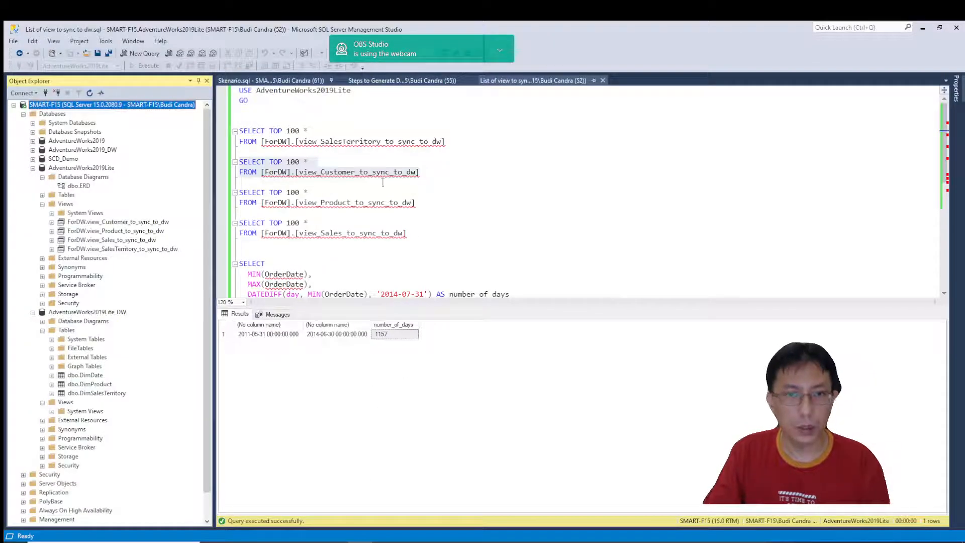
pyautogui.hotkey('ctrl', 'Tab')
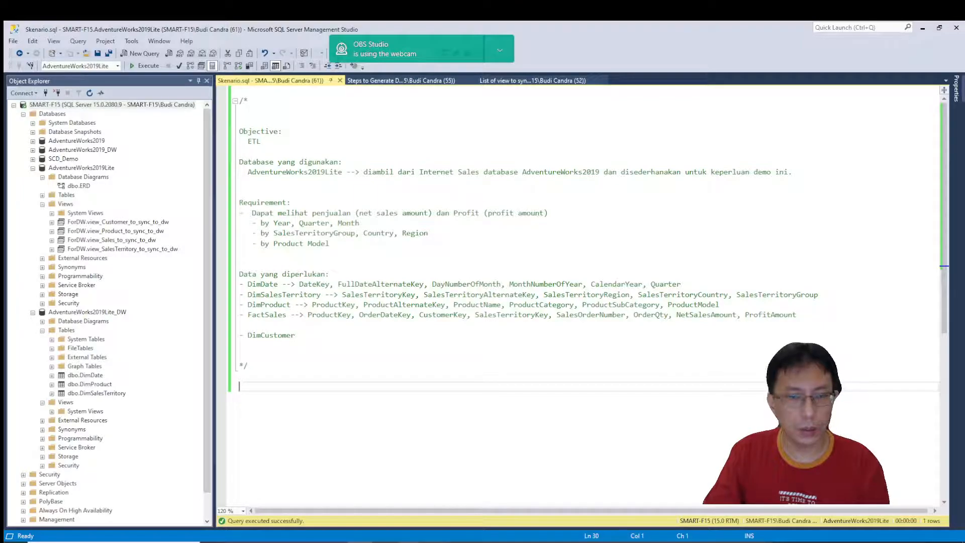
pyautogui.moveTo(410, 539)
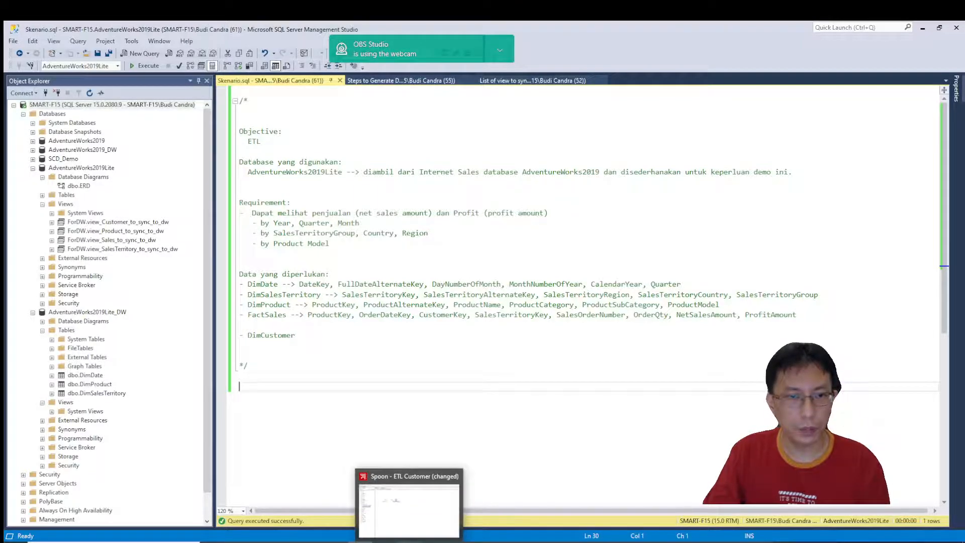
pyautogui.click(314, 336)
pyautogui.write('--> Cust')
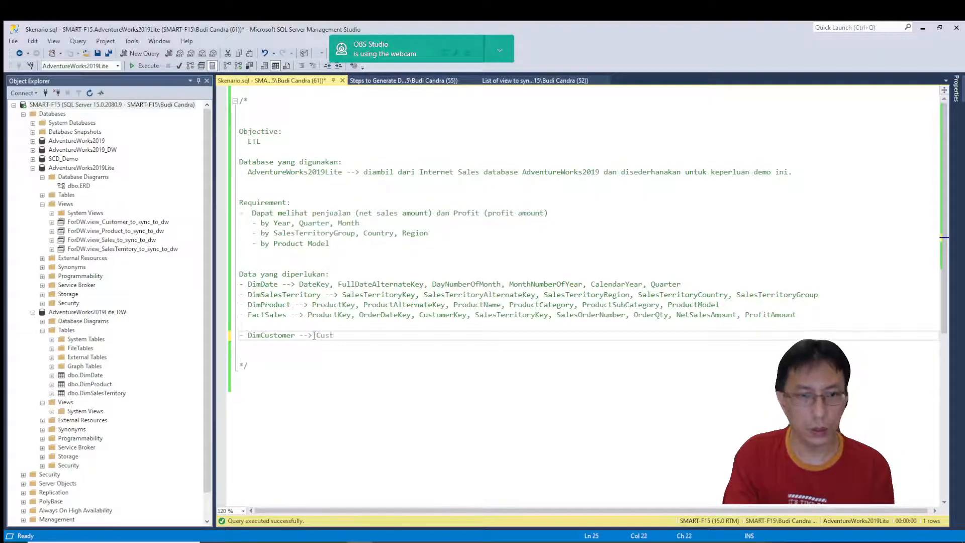
pyautogui.write('omerKey,')
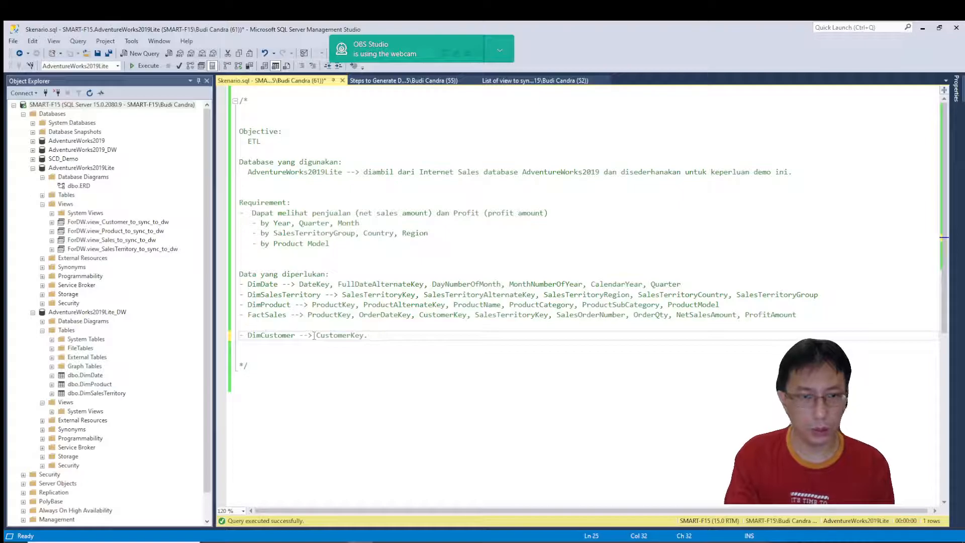
pyautogui.write(', Customer')
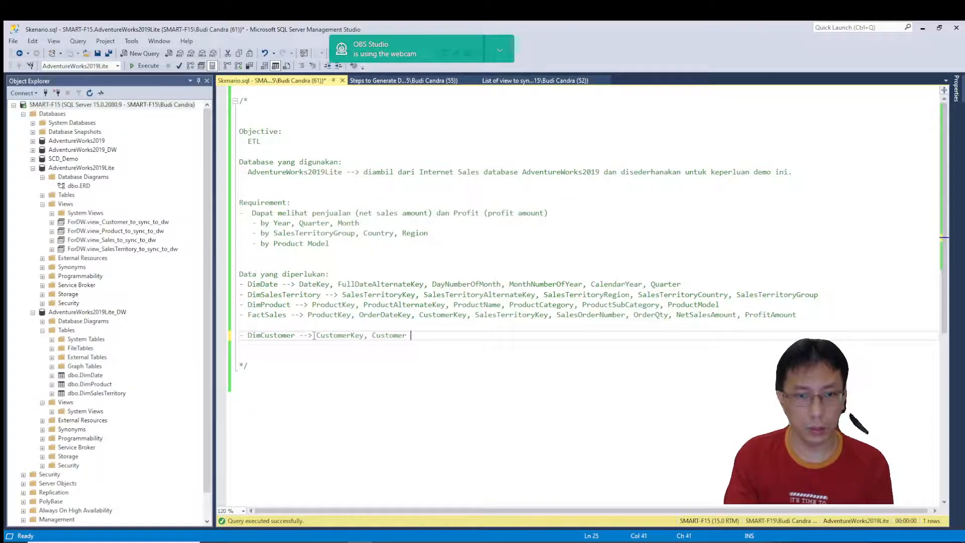
pyautogui.press('BackSpace')
pyautogui.press('BackSpace')
pyautogui.press('BackSpace')
pyautogui.write('ternateKey')
pyautogui.hotkey('ctrl', 's')
# Copy CustomerAlternateKey from the notes, switch back to Spoon and make it the dimension field for CustomerAccountNumber.
pyautogui.doubleClick(412, 338)
pyautogui.hotkey('ctrl', 'c')
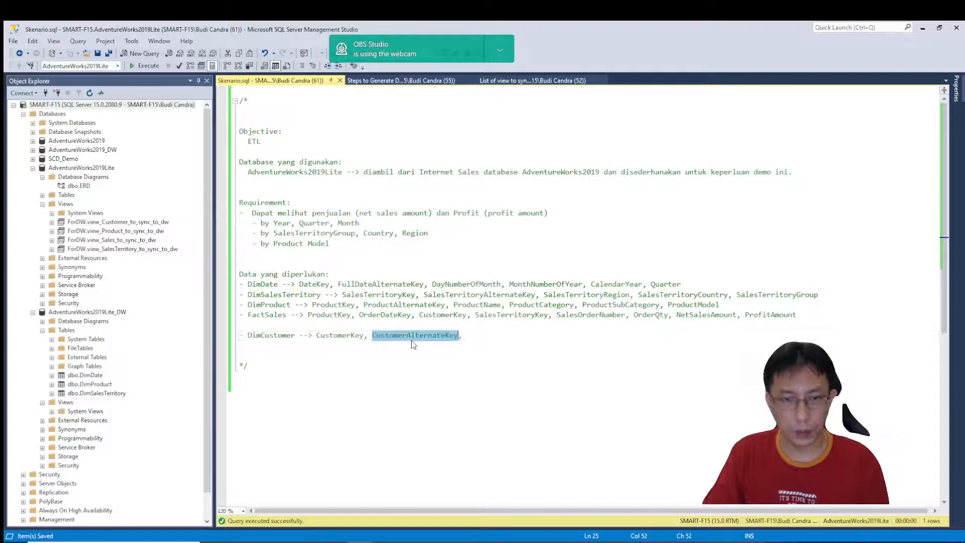
pyautogui.hotkey('alt', 'Tab')
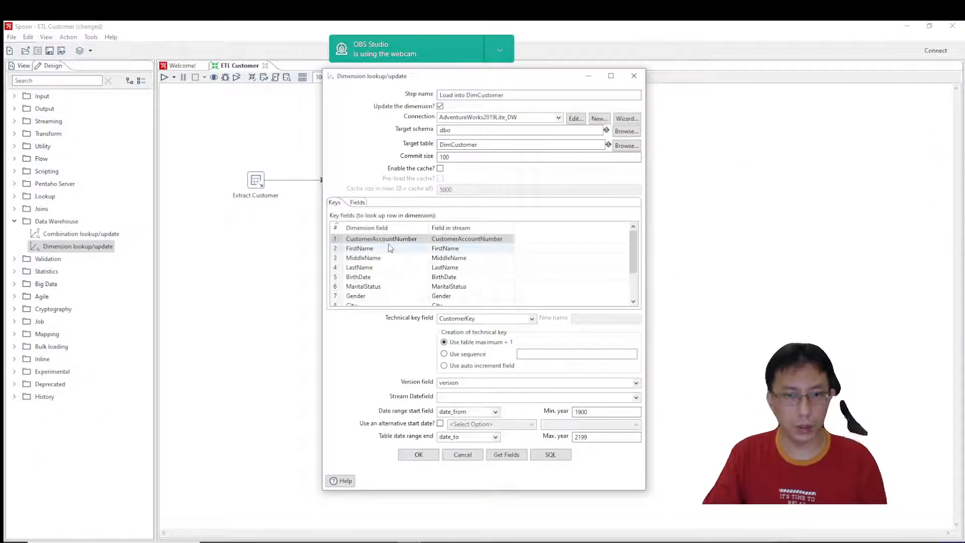
pyautogui.click(423, 240)
pyautogui.hotkey('ctrl', 'v')
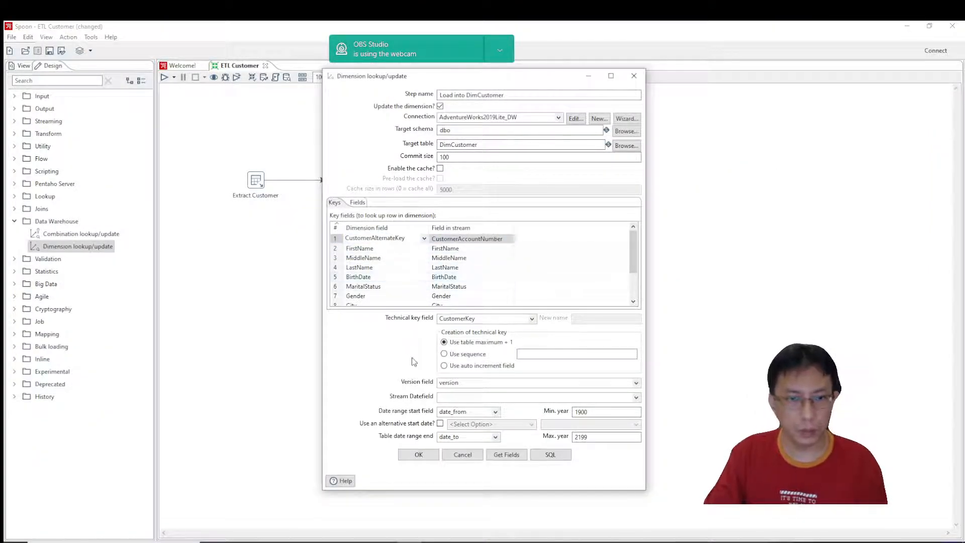
# Remove the CountryRegionCode row from the dimension step's key fields.
pyautogui.moveTo(633, 246); pyautogui.dragTo(643, 285)
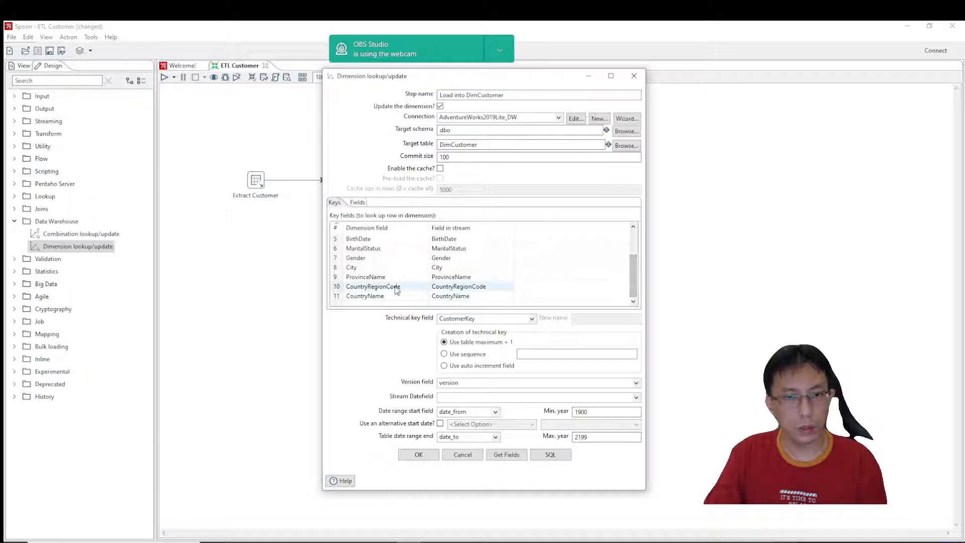
pyautogui.click(407, 287)
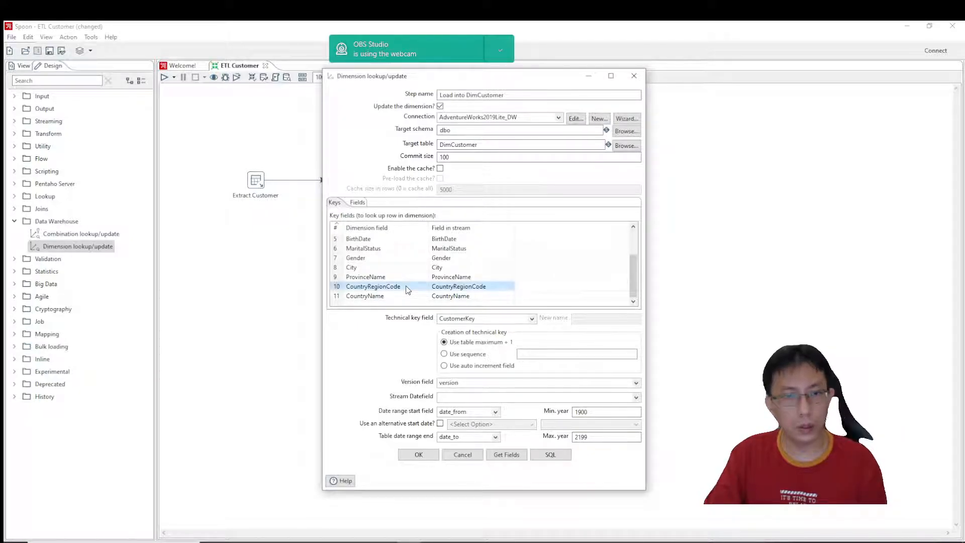
pyautogui.click(336, 287)
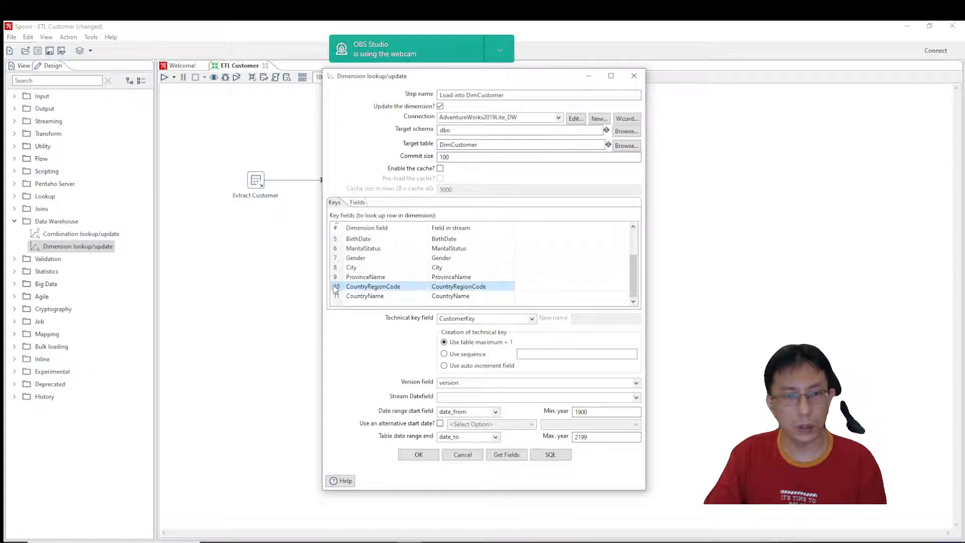
pyautogui.press('Delete')
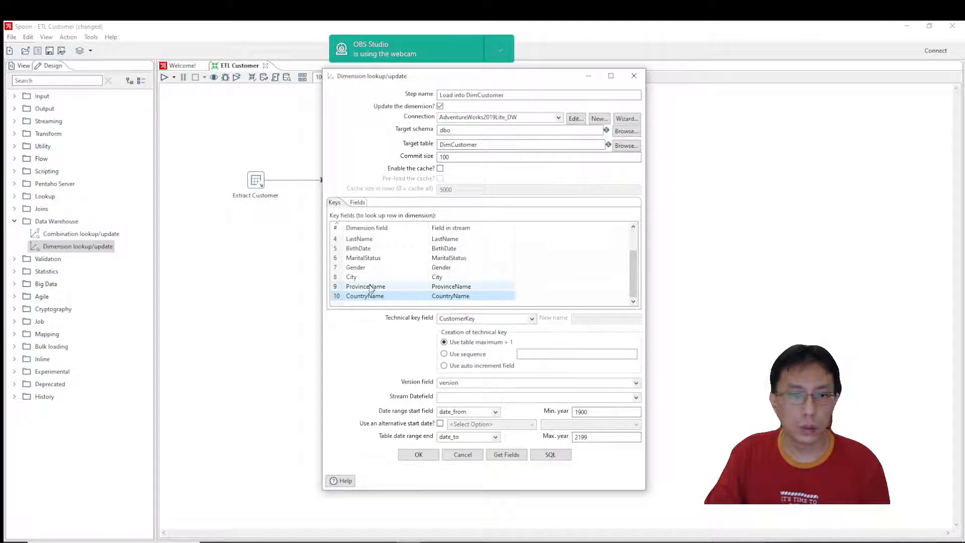
pyautogui.scroll(1, 372, 288)
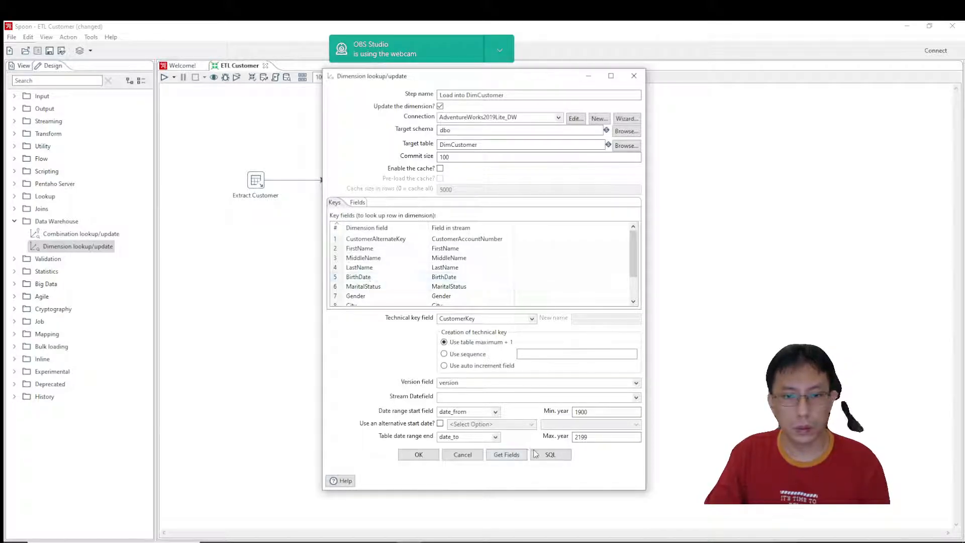
# Generate and execute the SQL that creates the dbo.DimCustomer table and its indexes.
pyautogui.click(550, 454)
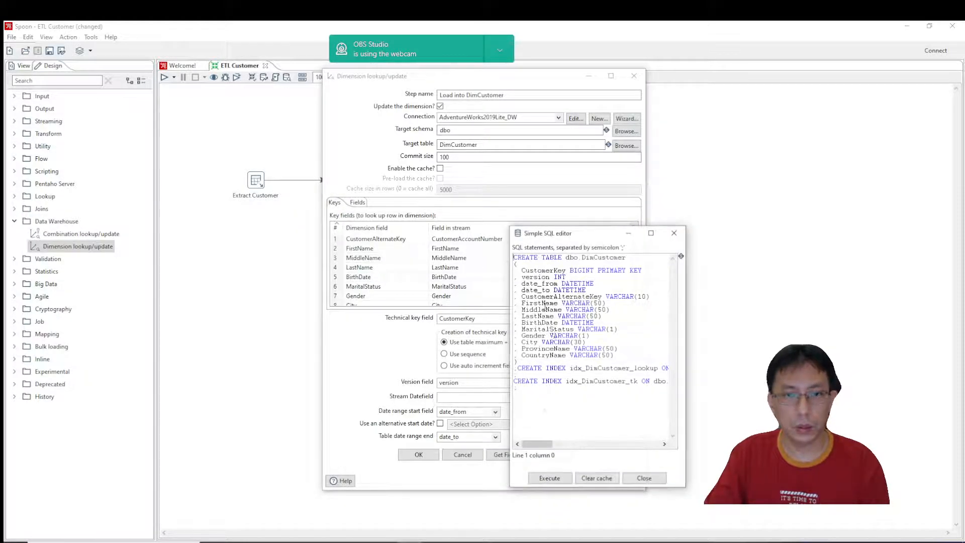
pyautogui.click(540, 479)
pyautogui.click(494, 399)
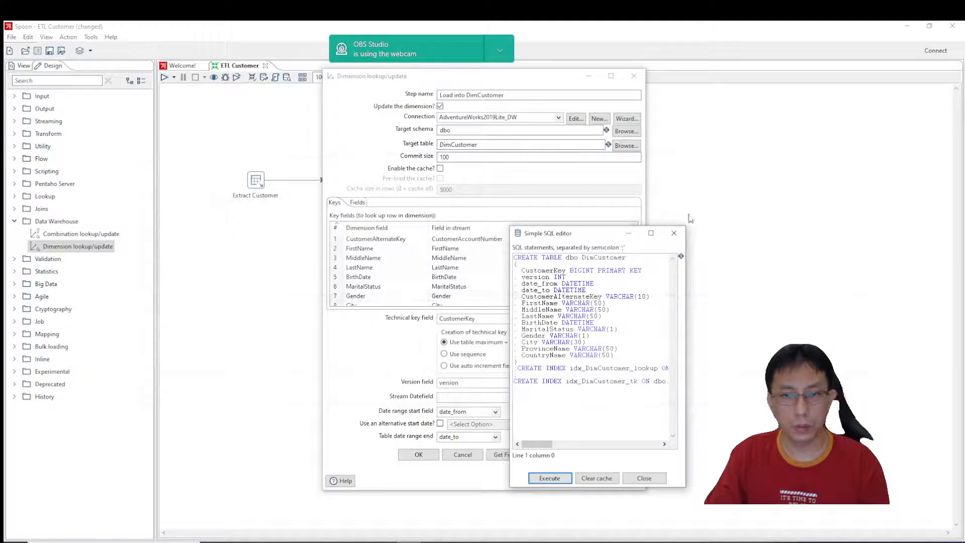
pyautogui.click(675, 233)
# Refresh the AdventureWorks2019Lite_DW tables in SQL Server Management Studio, check for dbo.DimCustomer, and return to Spoon.
pyautogui.hotkey('alt', 'Tab')
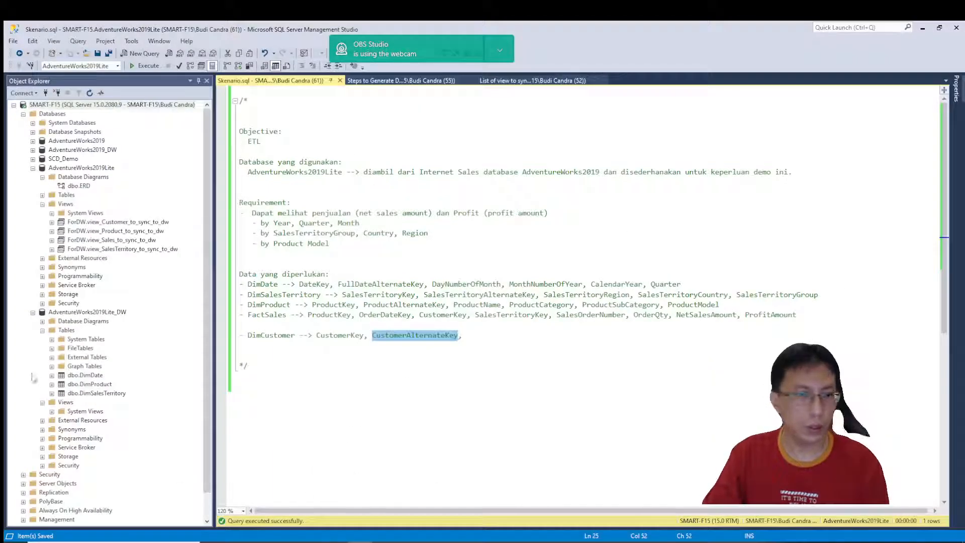
pyautogui.rightClick(66, 330)
pyautogui.click(91, 398)
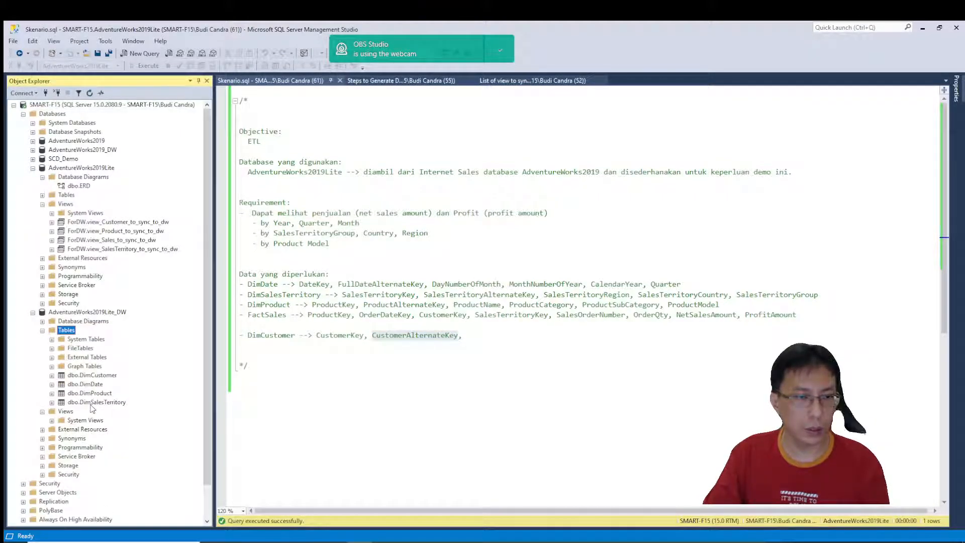
pyautogui.click(103, 376)
pyautogui.click(427, 542)
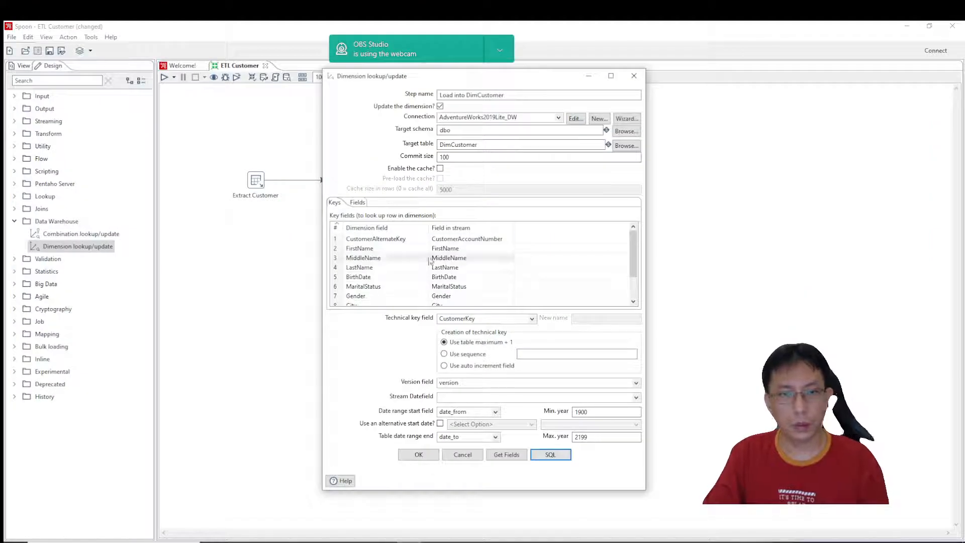
# Get the lookup/update fields from the incoming stream and inspect the stream field choices for the CountryRegionCode row.
pyautogui.click(357, 203)
pyautogui.click(510, 454)
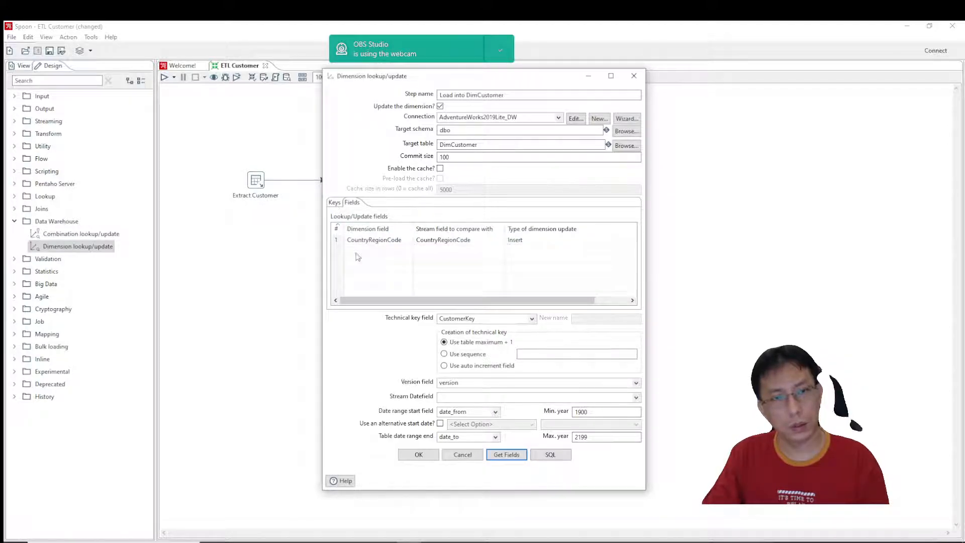
pyautogui.click(336, 241)
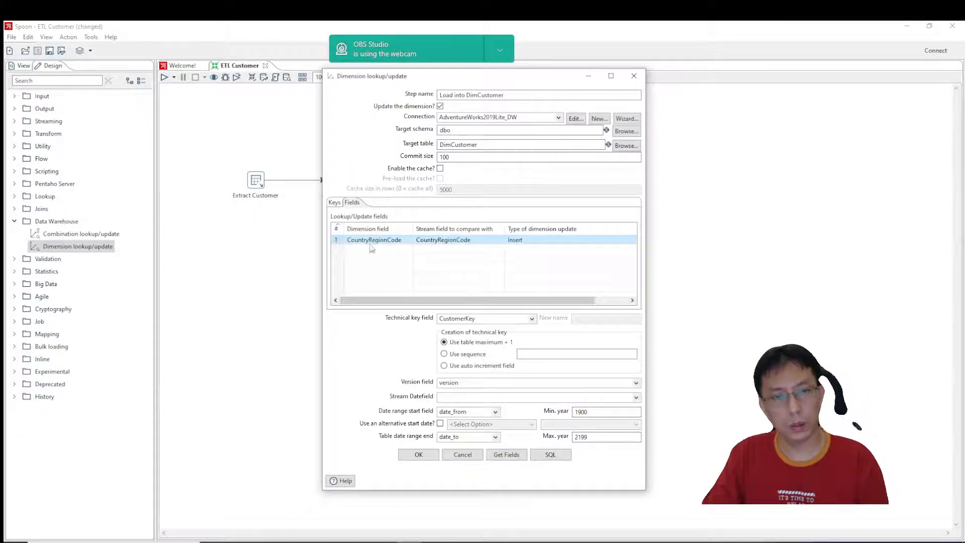
pyautogui.click(410, 245)
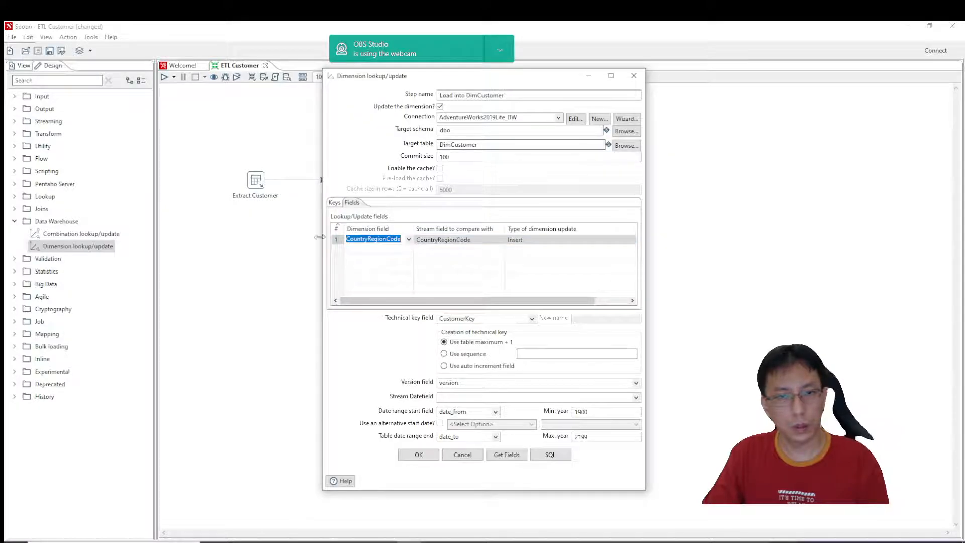
pyautogui.rightClick(337, 241)
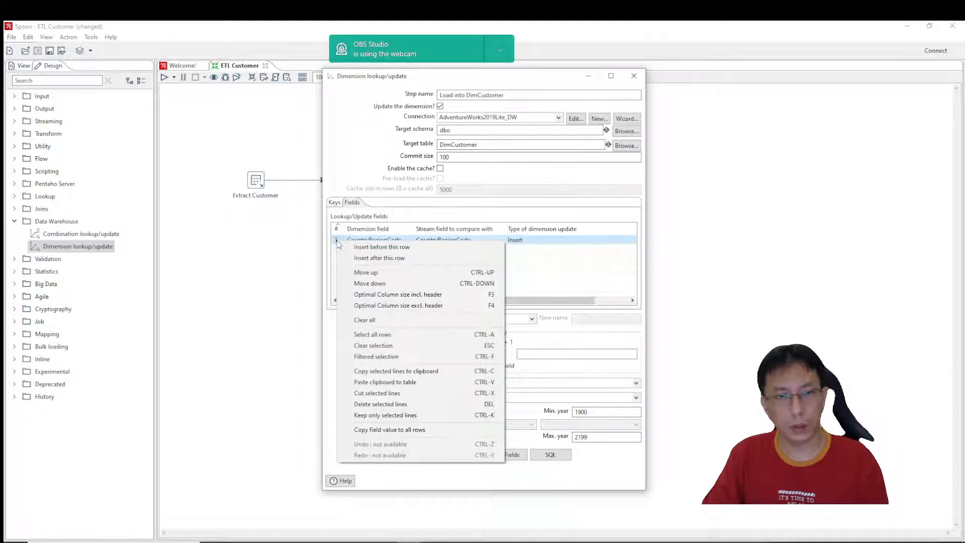
pyautogui.click(335, 206)
pyautogui.click(334, 204)
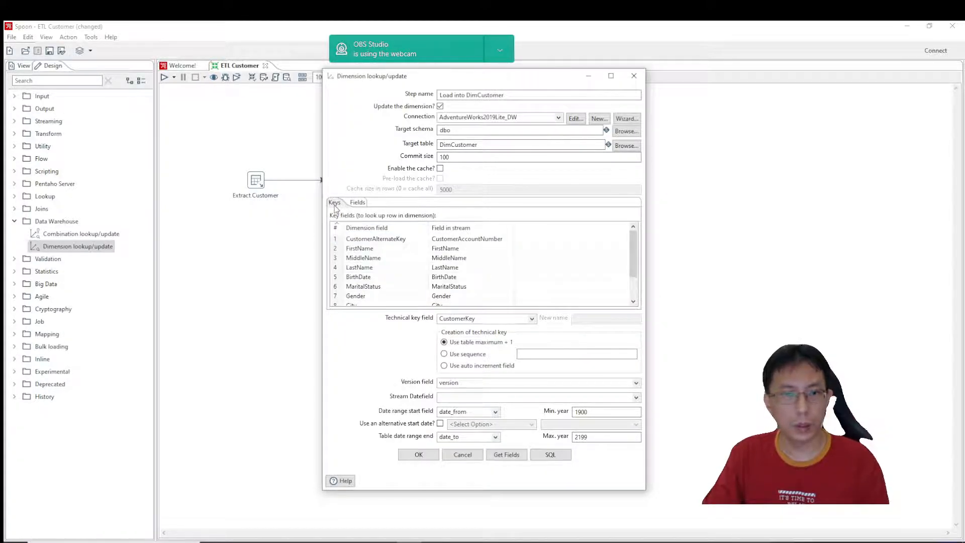
pyautogui.click(357, 202)
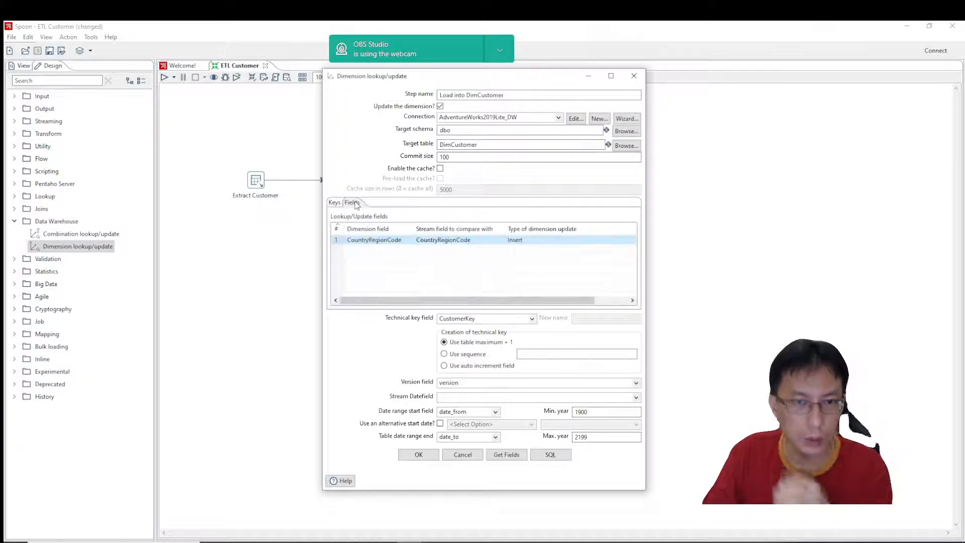
pyautogui.click(409, 239)
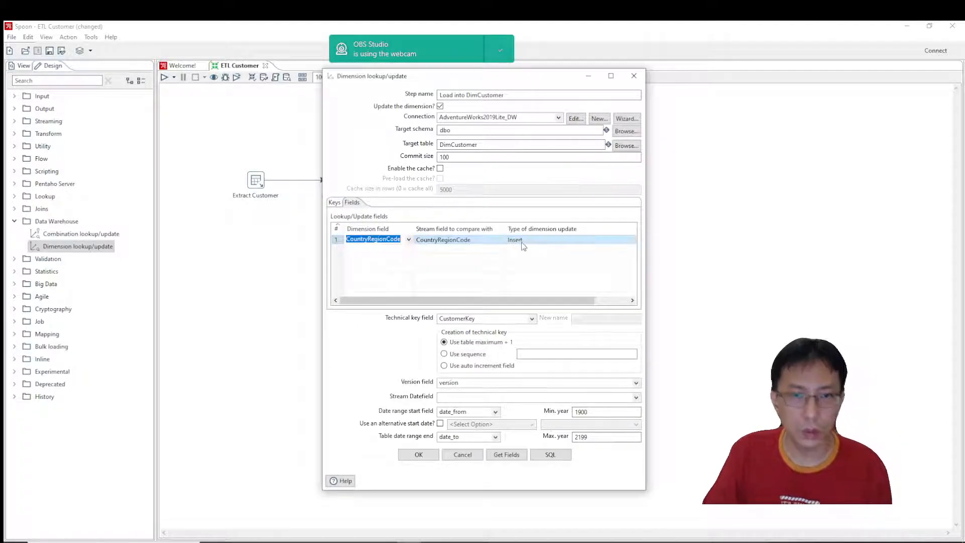
pyautogui.click(497, 245)
pyautogui.click(501, 240)
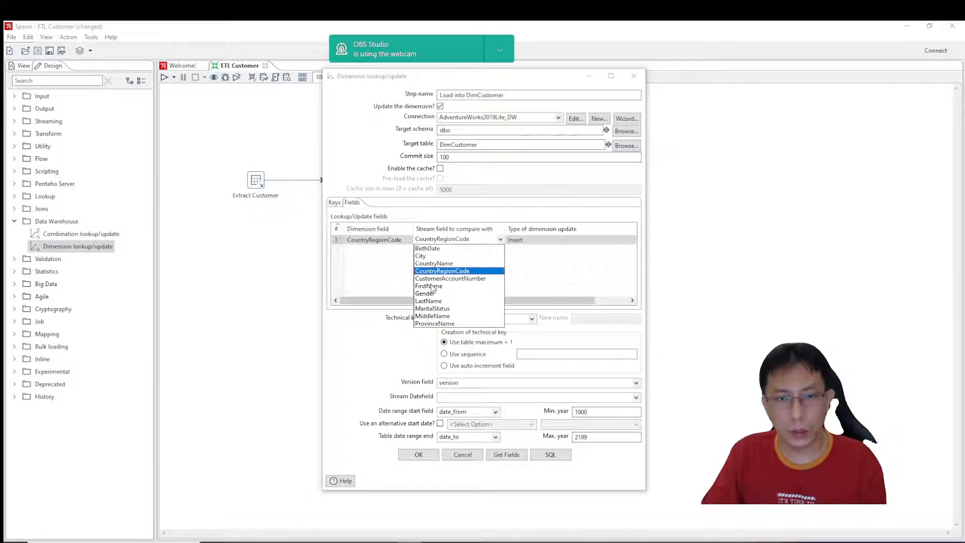
# Delete every key field row from FirstName downward, keeping only CustomerAlternateKey as the lookup key.
pyautogui.click(334, 202)
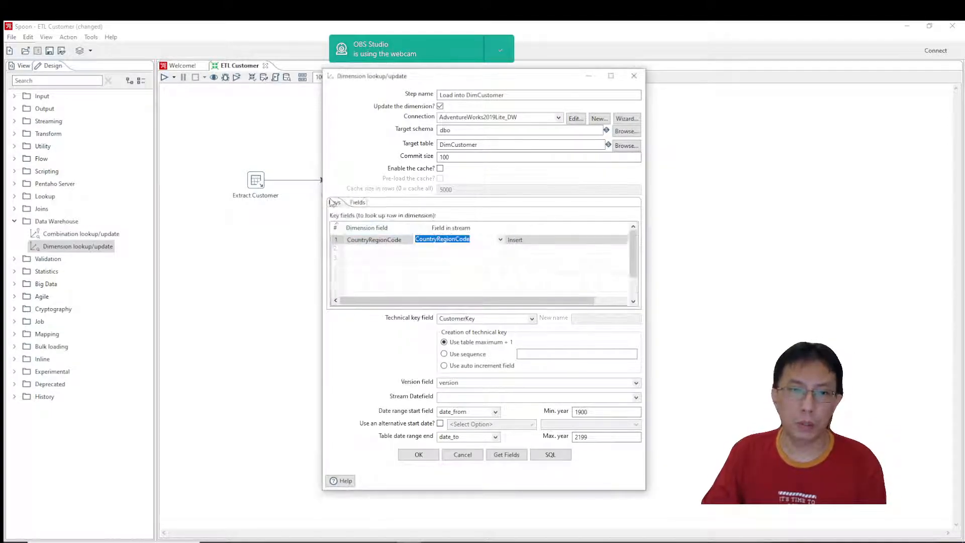
pyautogui.click(337, 250)
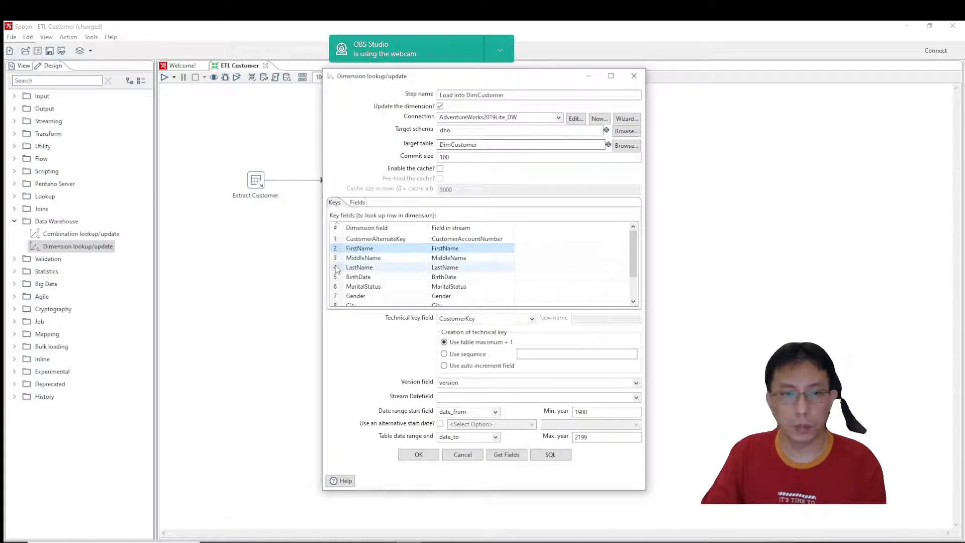
pyautogui.press('Delete')
pyautogui.press('Delete')
pyautogui.press('Delete')
pyautogui.press('Delete')
pyautogui.press('Delete')
pyautogui.press('Delete')
pyautogui.press('Delete')
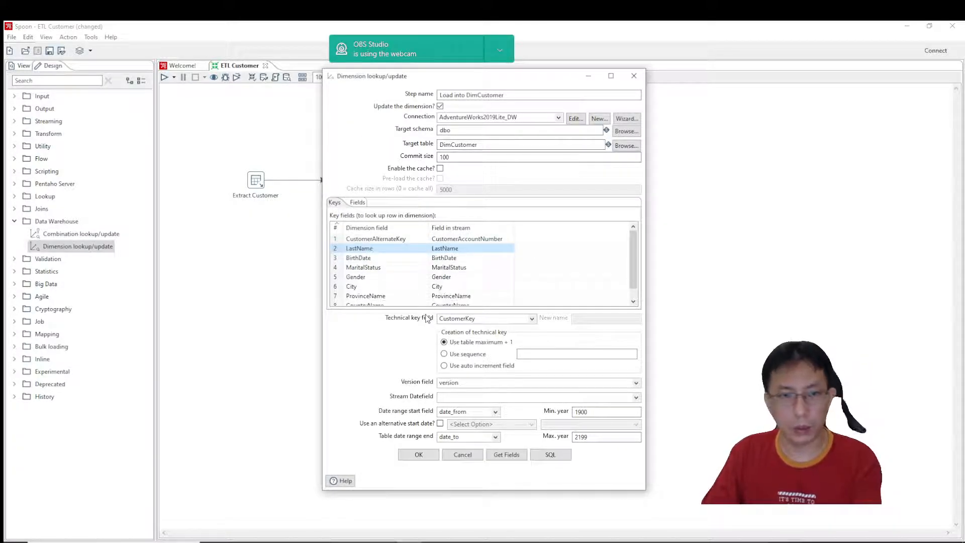
pyautogui.press('Delete')
pyautogui.press('Delete')
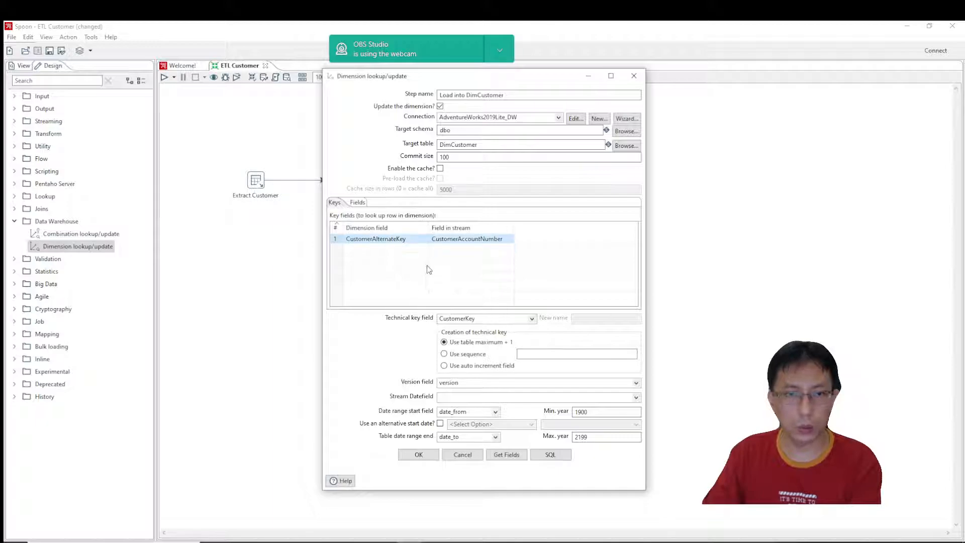
# Get the lookup/update fields from the incoming stream, replacing the single existing CountryRegionCode row.
pyautogui.click(361, 203)
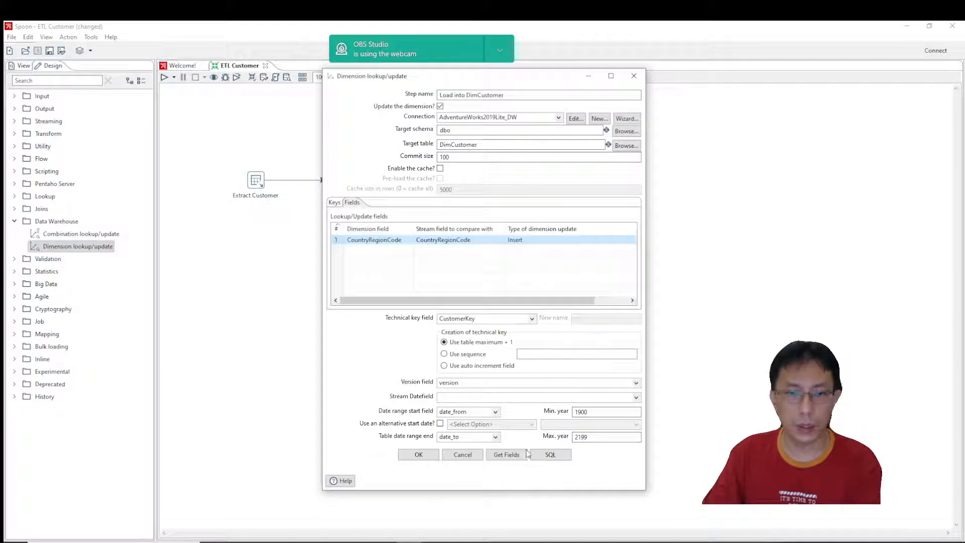
pyautogui.click(506, 454)
pyautogui.click(529, 292)
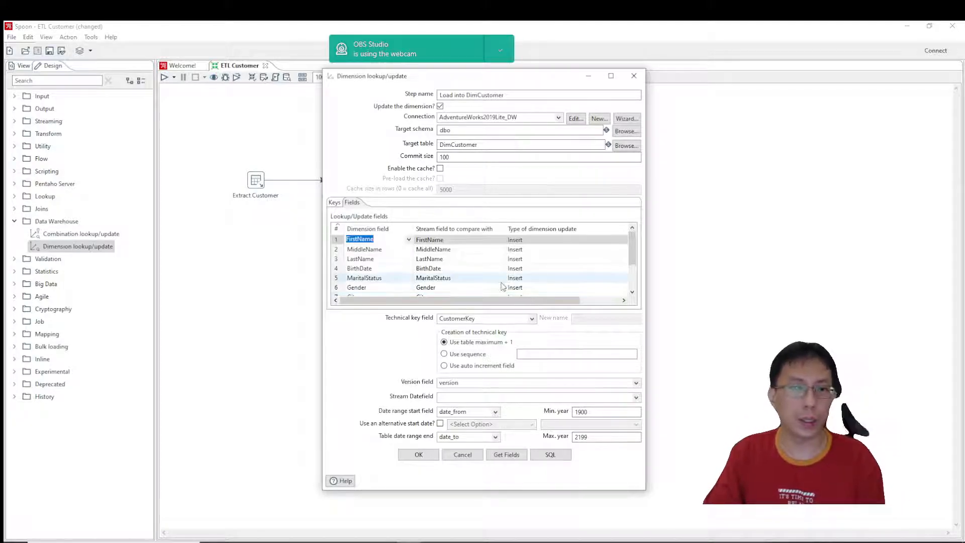
# Set the type of dimension update to Punch through for the FirstName and MiddleName fields.
pyautogui.click(623, 241)
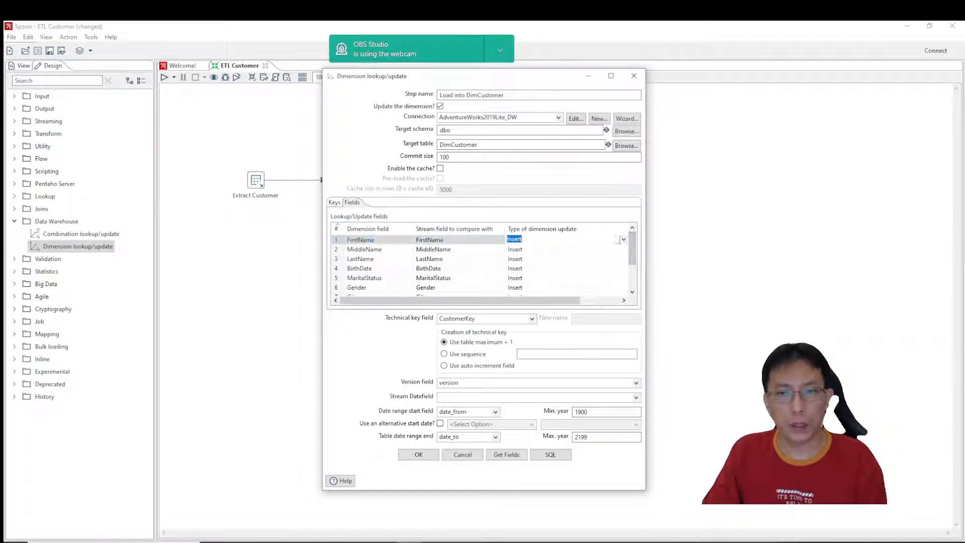
pyautogui.click(623, 240)
pyautogui.click(624, 241)
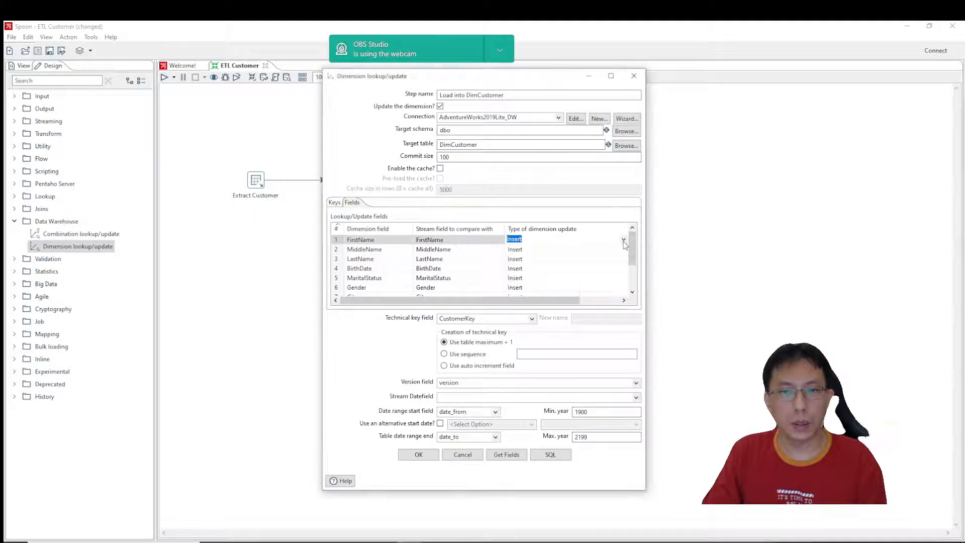
pyautogui.click(623, 241)
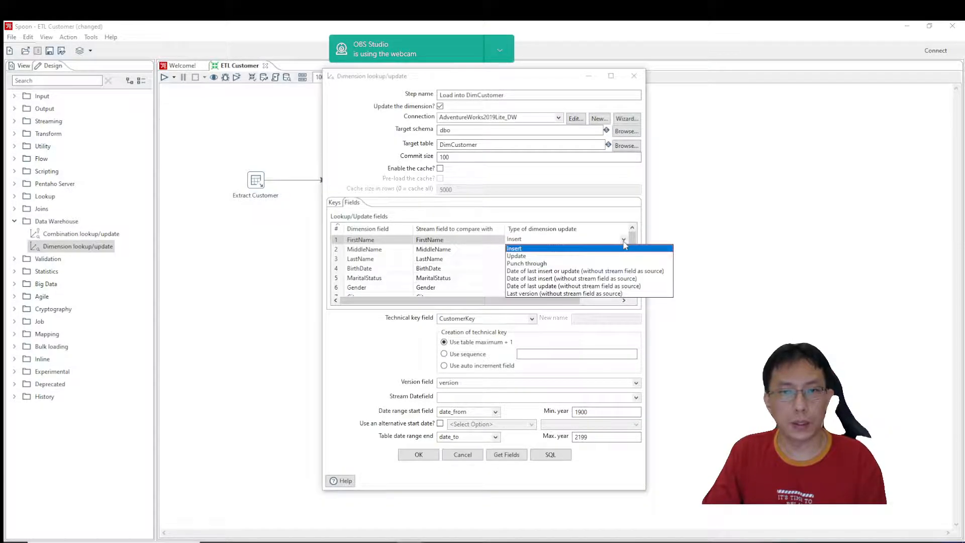
pyautogui.click(535, 264)
pyautogui.click(593, 249)
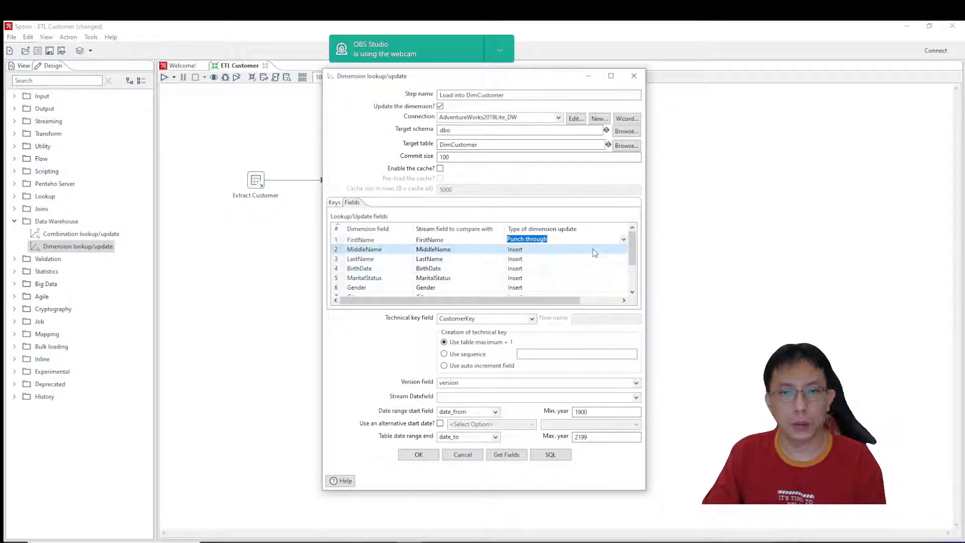
pyautogui.click(623, 248)
pyautogui.click(525, 273)
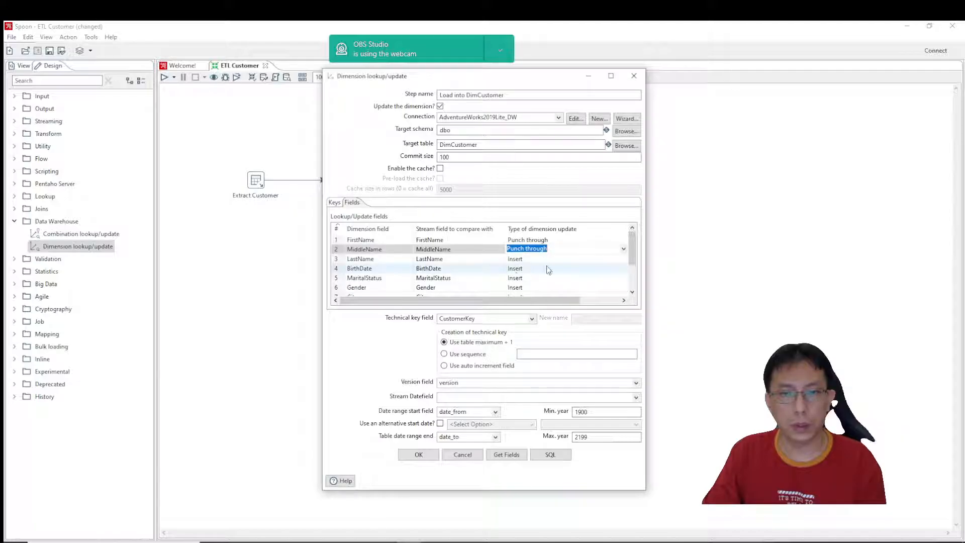
# Change the type of dimension update to Update for the FirstName and MiddleName fields.
pyautogui.click(585, 263)
pyautogui.click(621, 242)
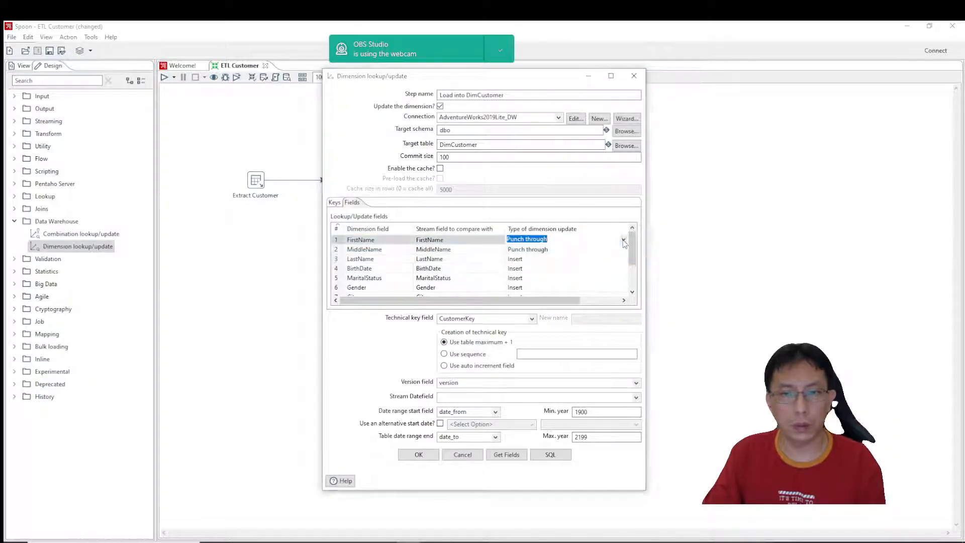
pyautogui.click(624, 240)
pyautogui.click(549, 256)
pyautogui.click(560, 249)
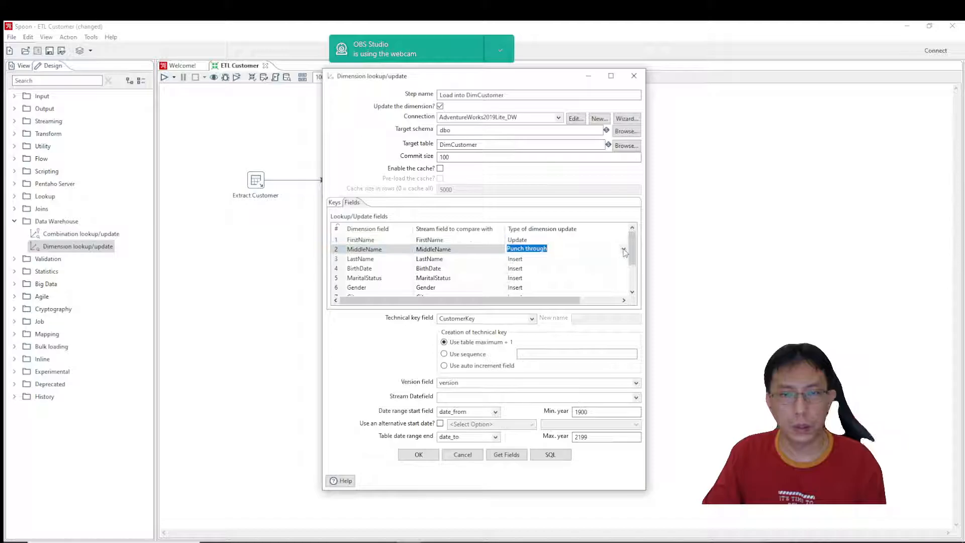
pyautogui.click(562, 249)
pyautogui.click(520, 265)
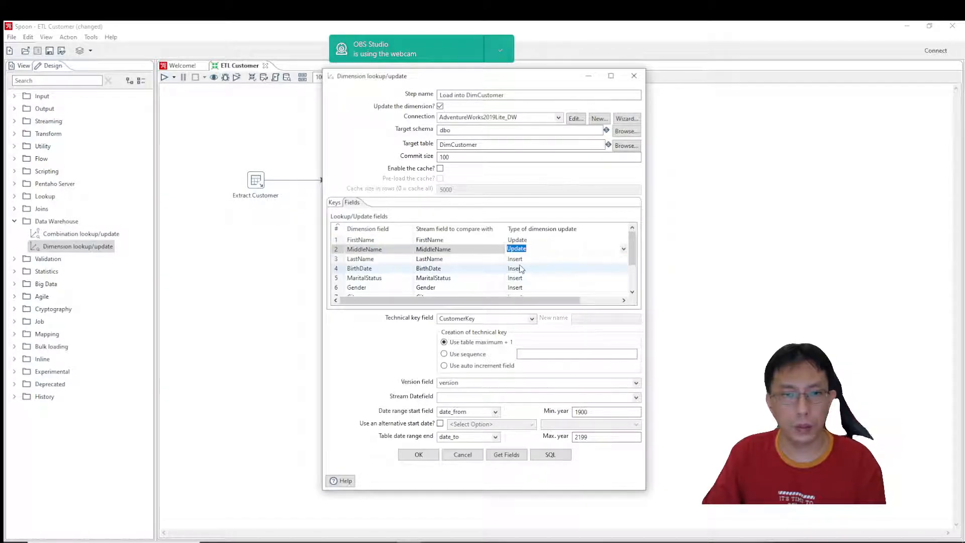
# Switch the FirstName and MiddleName fields back to the Punch through dimension update type.
pyautogui.click(597, 244)
pyautogui.click(597, 243)
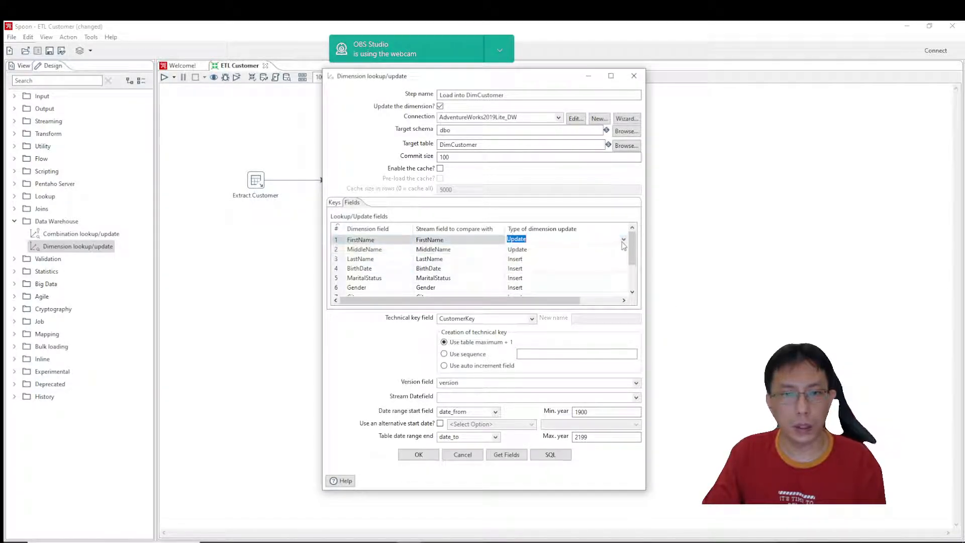
pyautogui.click(623, 244)
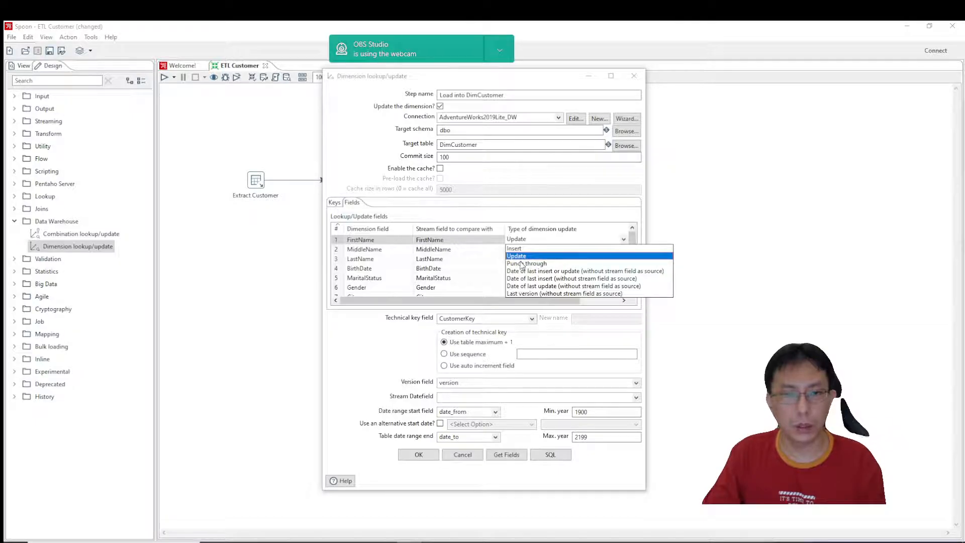
pyautogui.click(525, 263)
pyautogui.click(598, 248)
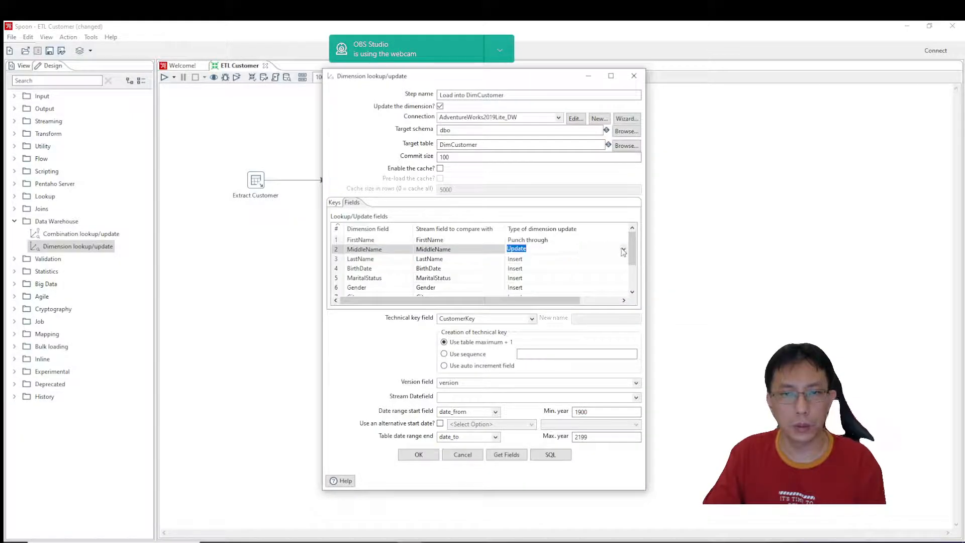
pyautogui.click(623, 251)
pyautogui.click(525, 273)
# Set the type of dimension update to Update for the LastName field.
pyautogui.click(566, 257)
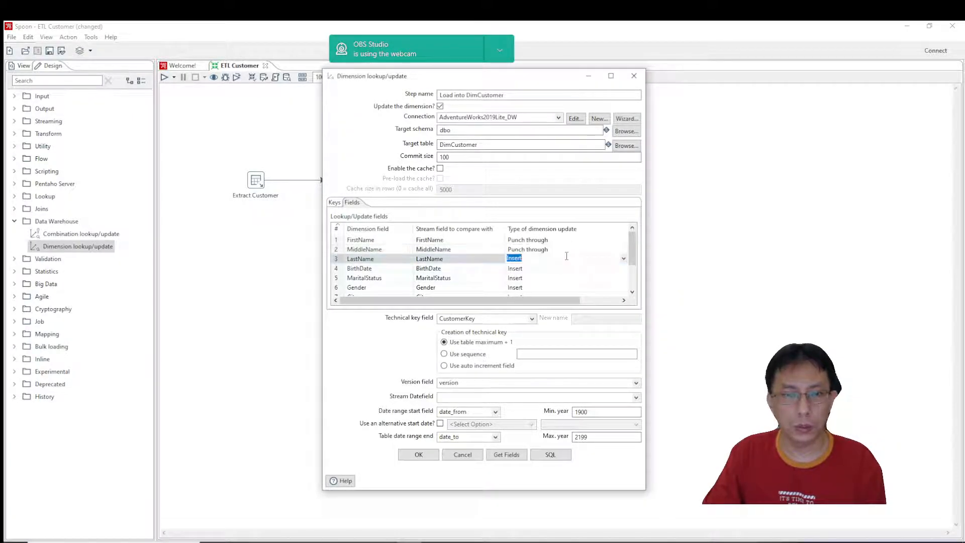
pyautogui.click(623, 258)
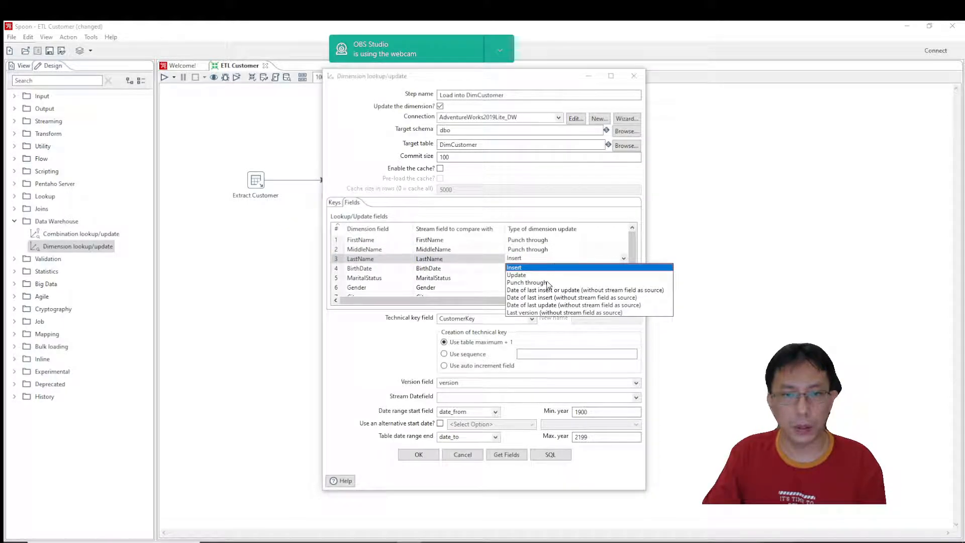
pyautogui.click(516, 275)
# Set the type of dimension update to Punch through for the LastName and BirthDate fields.
pyautogui.moveTo(633, 255); pyautogui.dragTo(634, 262)
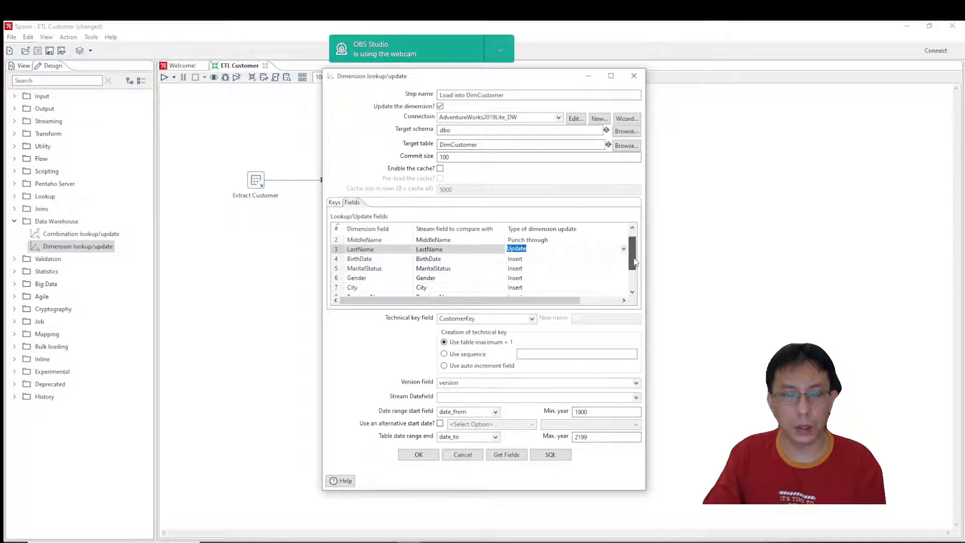
pyautogui.click(563, 261)
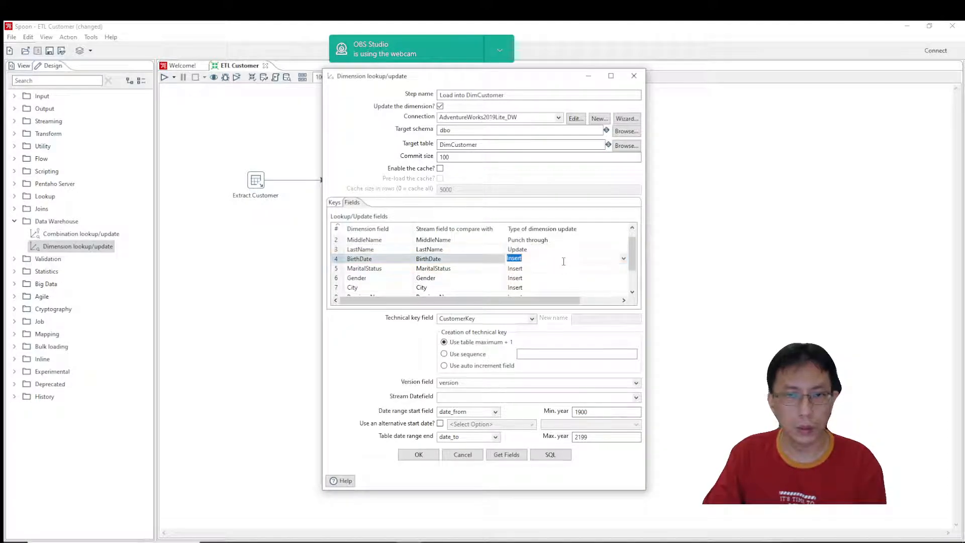
pyautogui.click(624, 249)
pyautogui.click(623, 248)
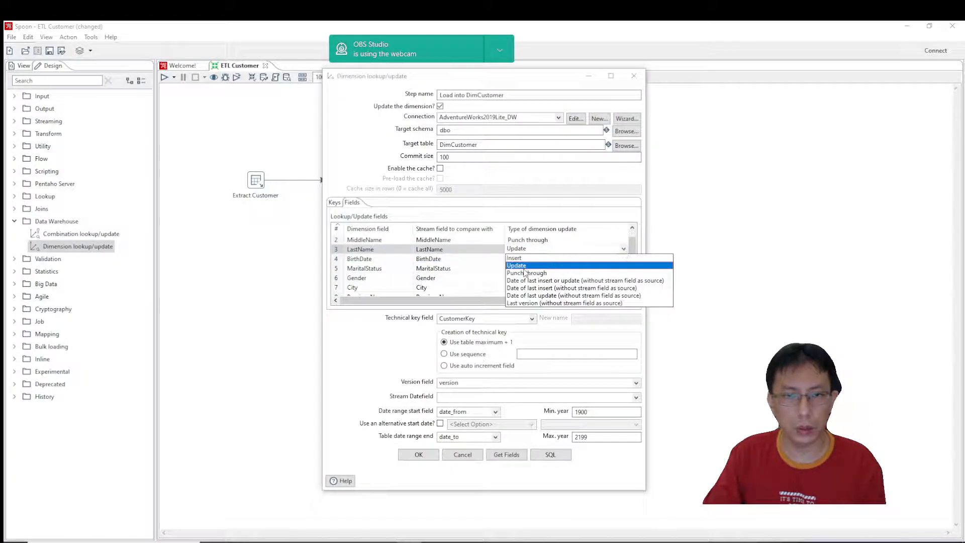
pyautogui.click(526, 273)
pyautogui.click(608, 259)
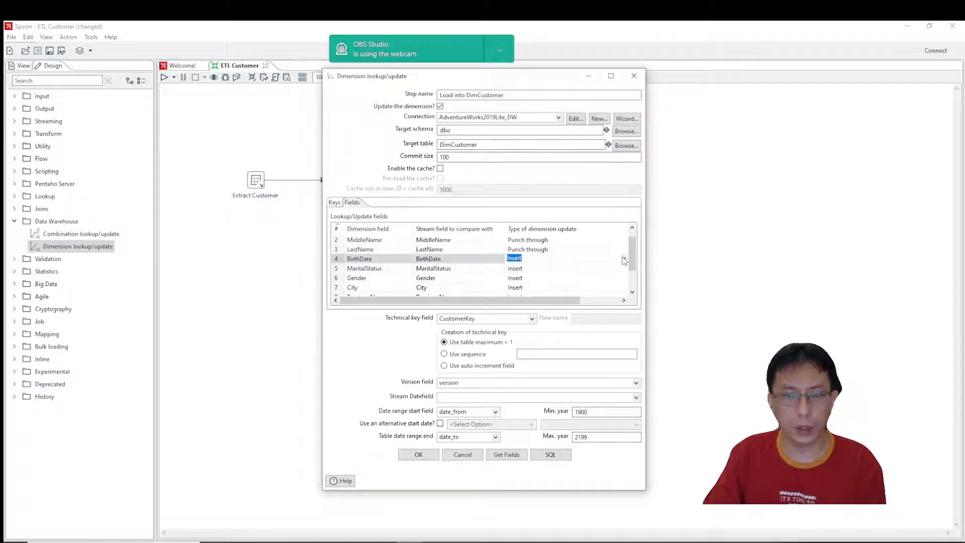
pyautogui.click(624, 259)
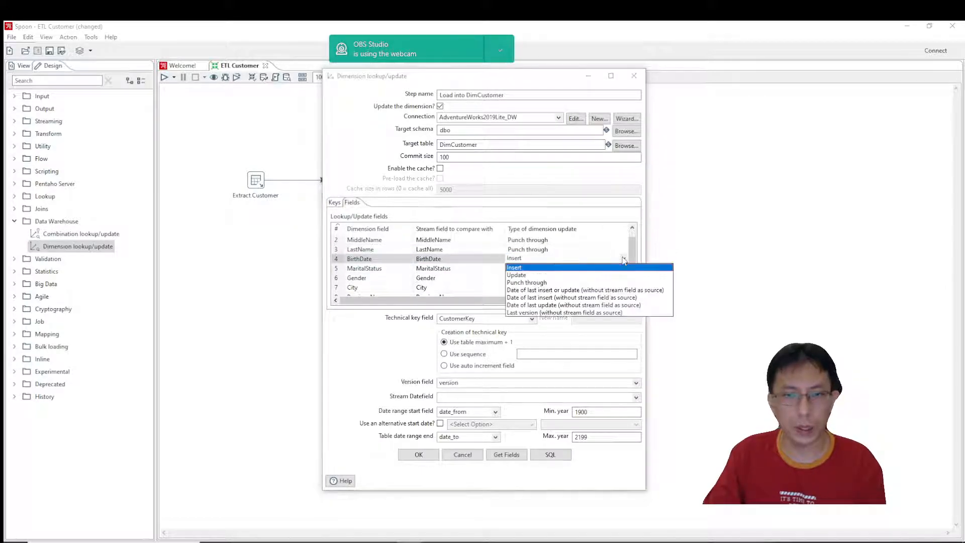
pyautogui.click(518, 283)
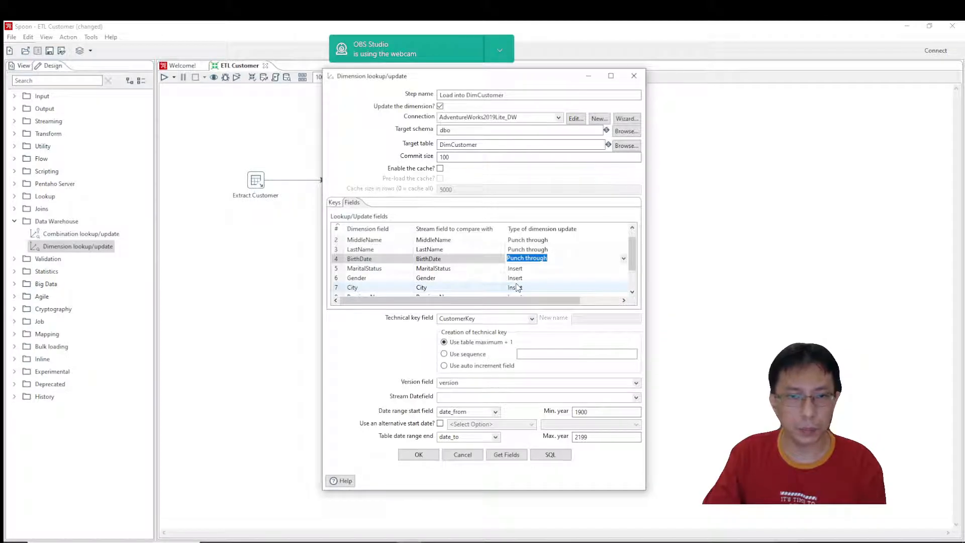
# Choose Insert as the dimension update type for MaritalStatus and Punch through for Gender.
pyautogui.click(561, 268)
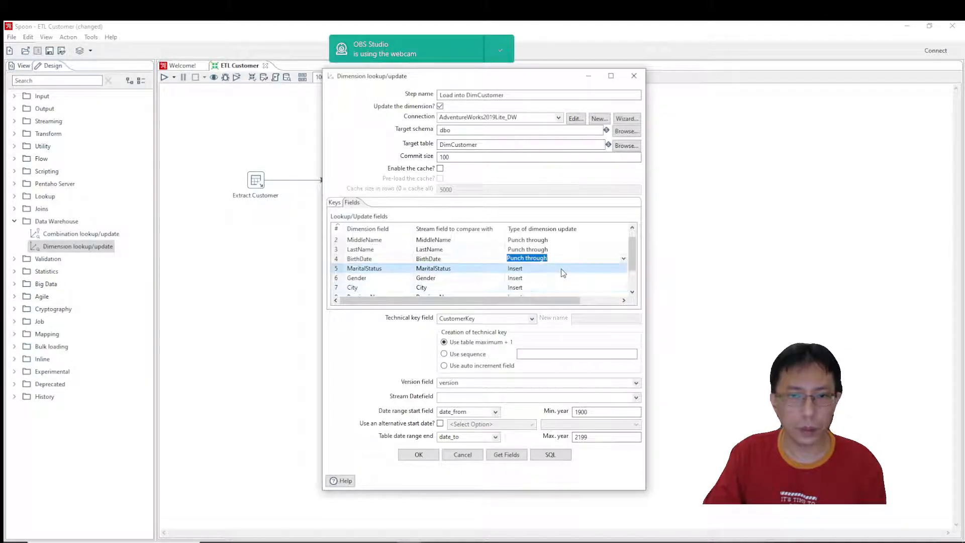
pyautogui.click(624, 269)
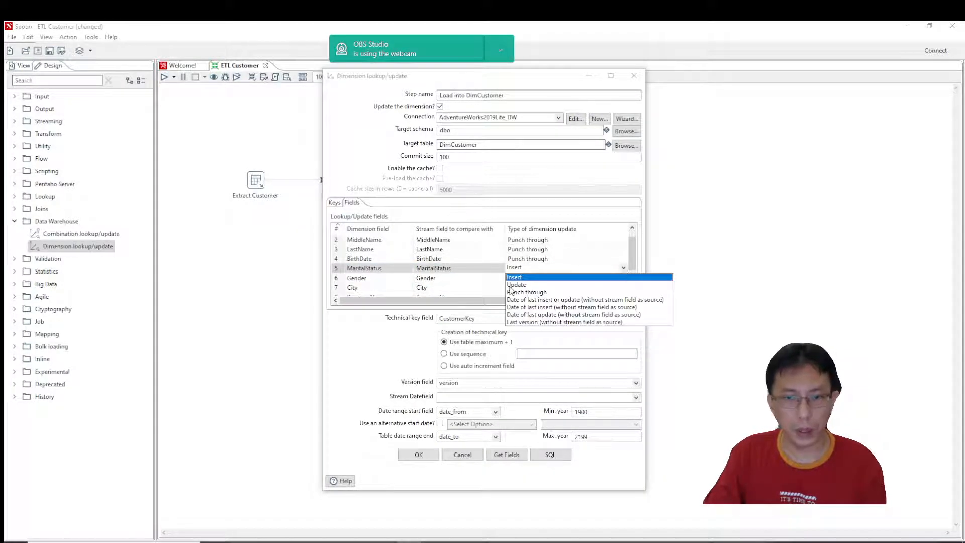
pyautogui.click(524, 277)
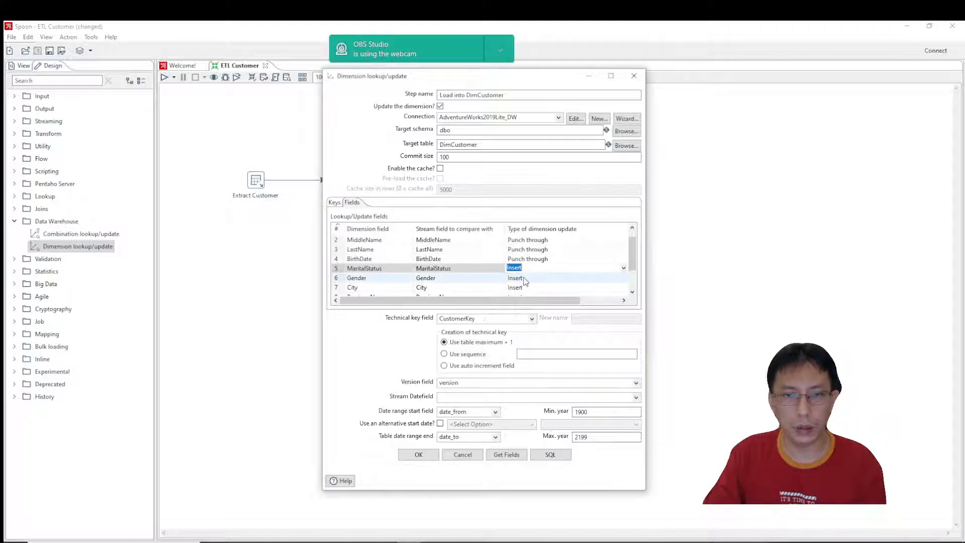
pyautogui.moveTo(632, 259); pyautogui.dragTo(632, 271)
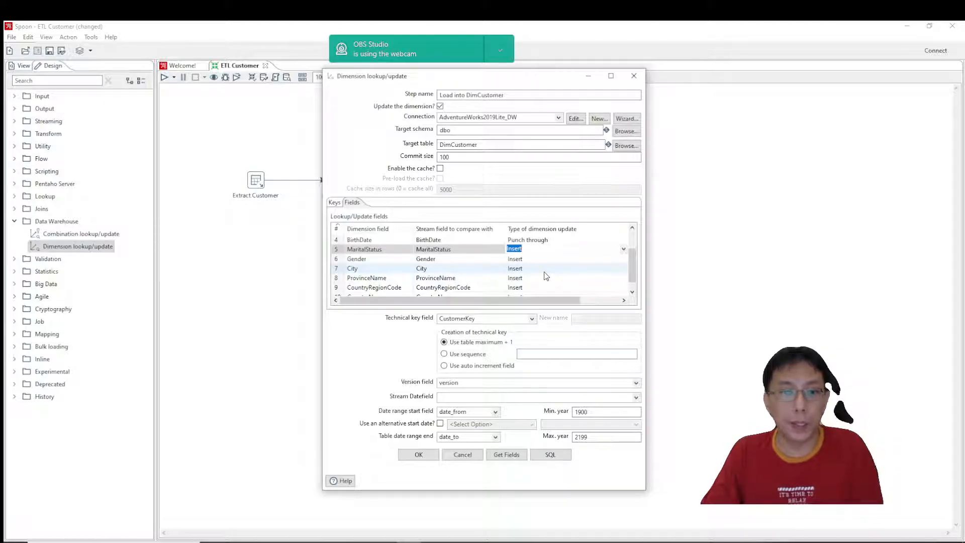
pyautogui.click(536, 261)
pyautogui.click(536, 260)
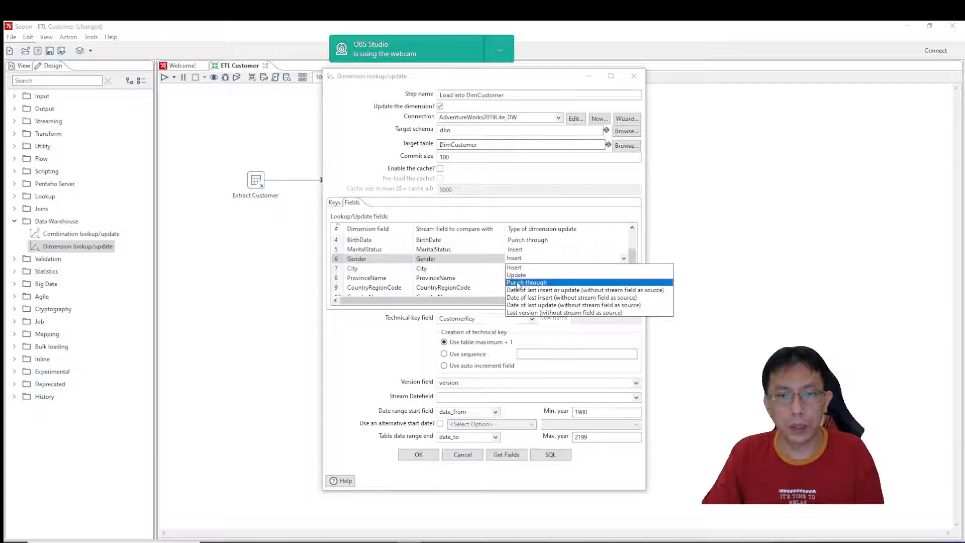
pyautogui.click(518, 283)
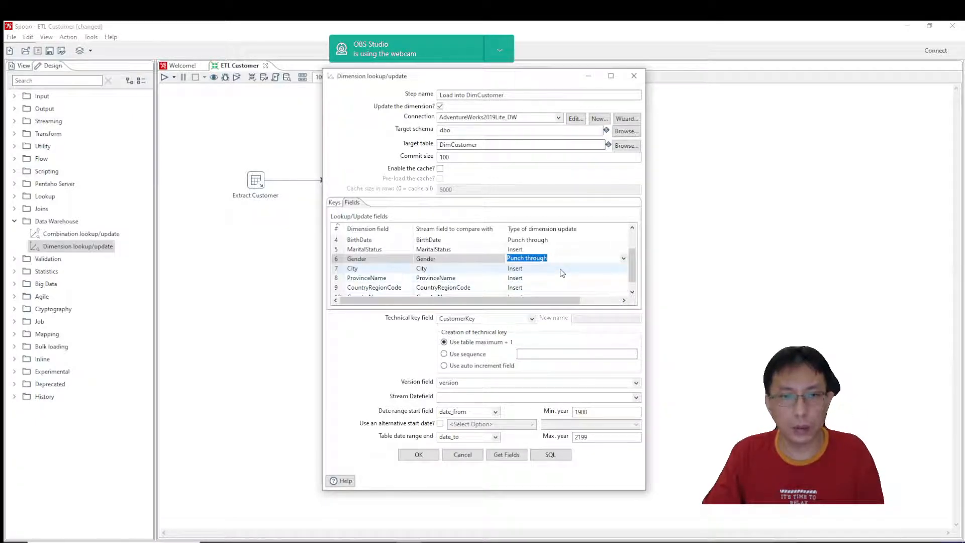
# Delete the CountryRegionCode row from the lookup/update fields and accept the Load into DimCustomer step settings.
pyautogui.scroll(-1, 502, 264)
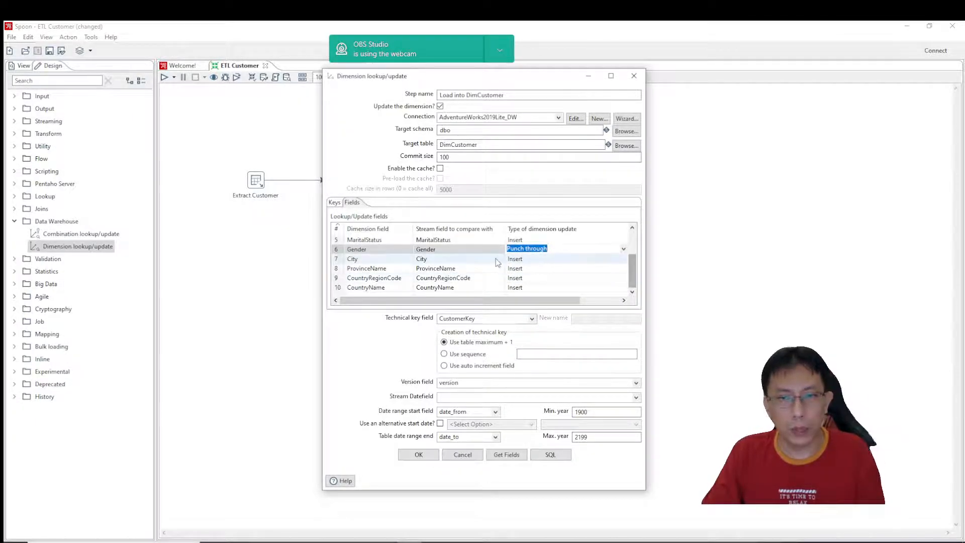
pyautogui.click(338, 280)
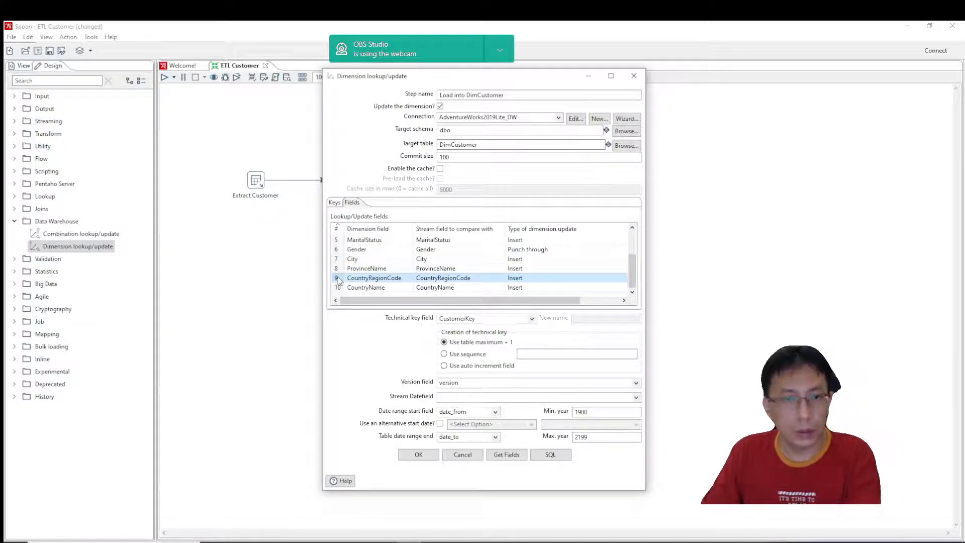
pyautogui.click(407, 278)
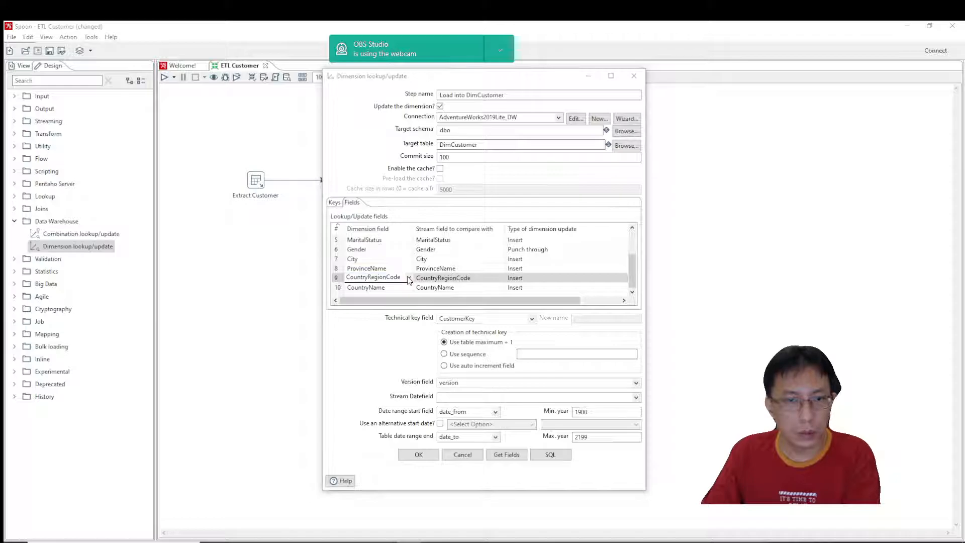
pyautogui.click(336, 280)
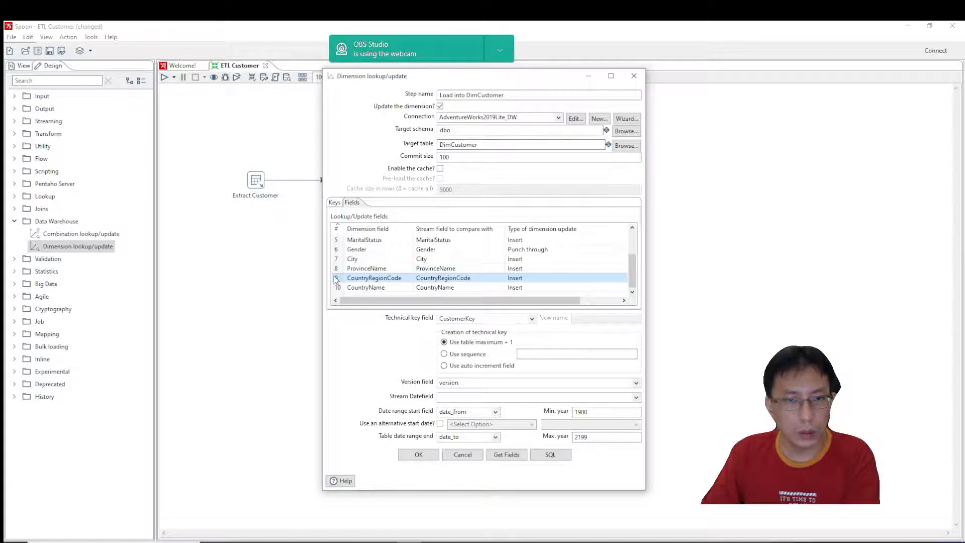
pyautogui.press('Delete')
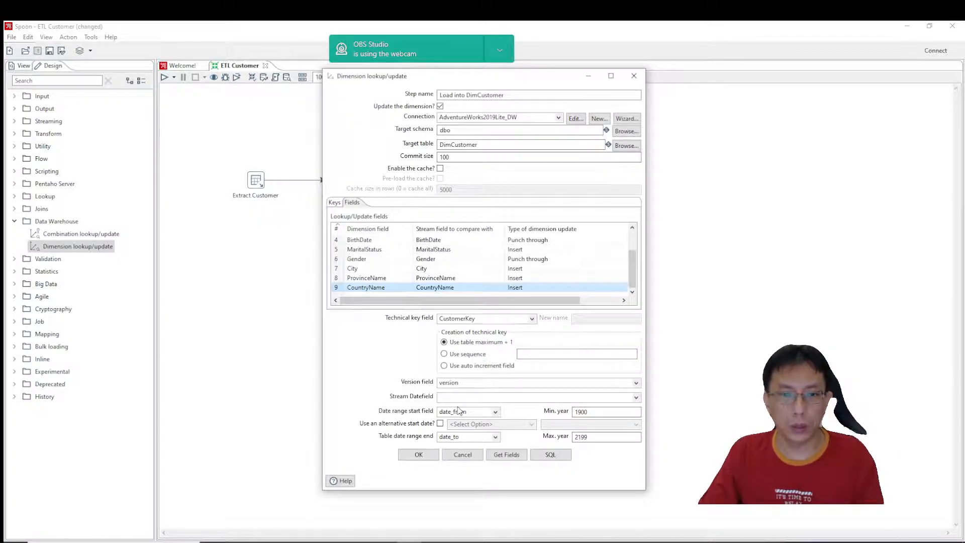
pyautogui.click(421, 455)
pyautogui.click(397, 303)
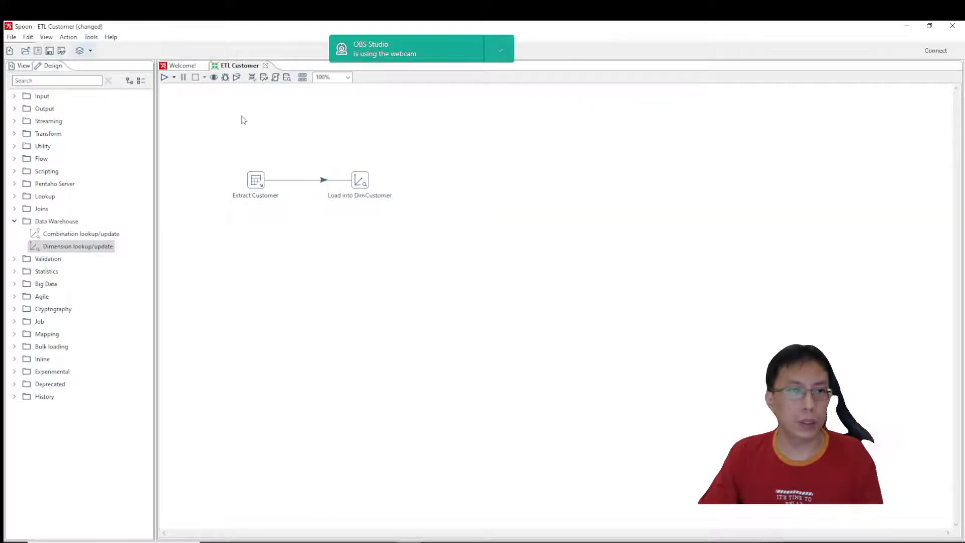
# Run the ETL Customer transformation with the Pentaho local configuration, saving its changes first.
pyautogui.click(173, 77)
pyautogui.click(186, 99)
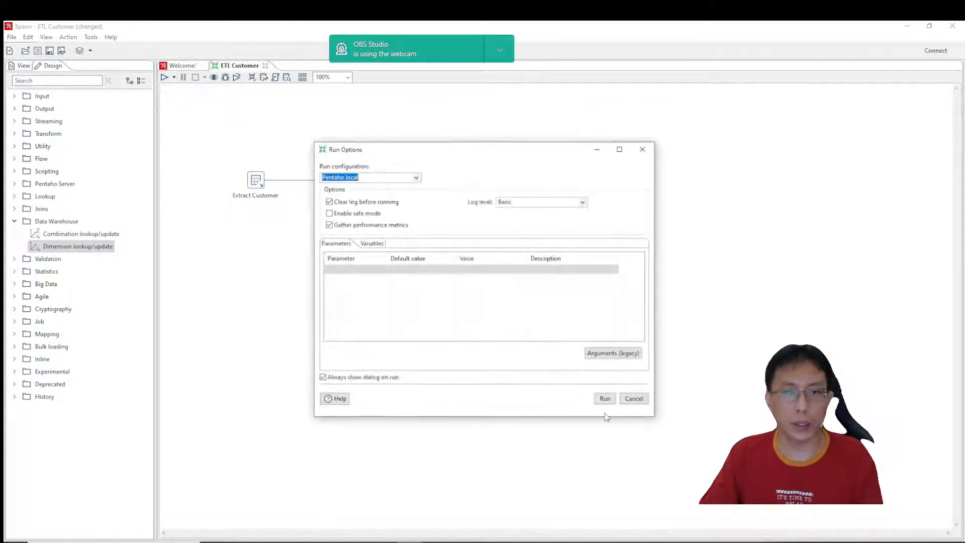
pyautogui.click(605, 398)
pyautogui.click(536, 293)
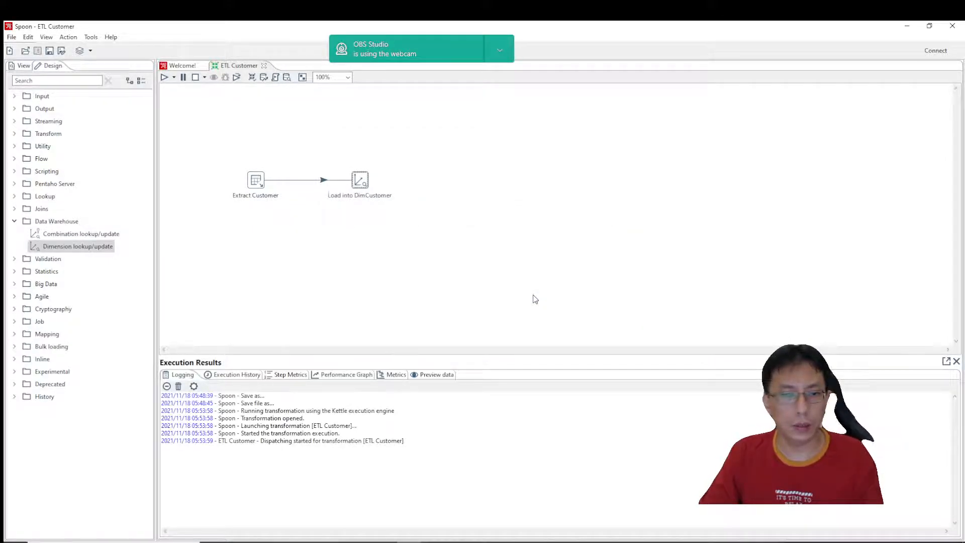
# Examine the step metrics of the ETL Customer run for Extract Customer and Load into DimCustomer.
pyautogui.moveTo(360, 542)
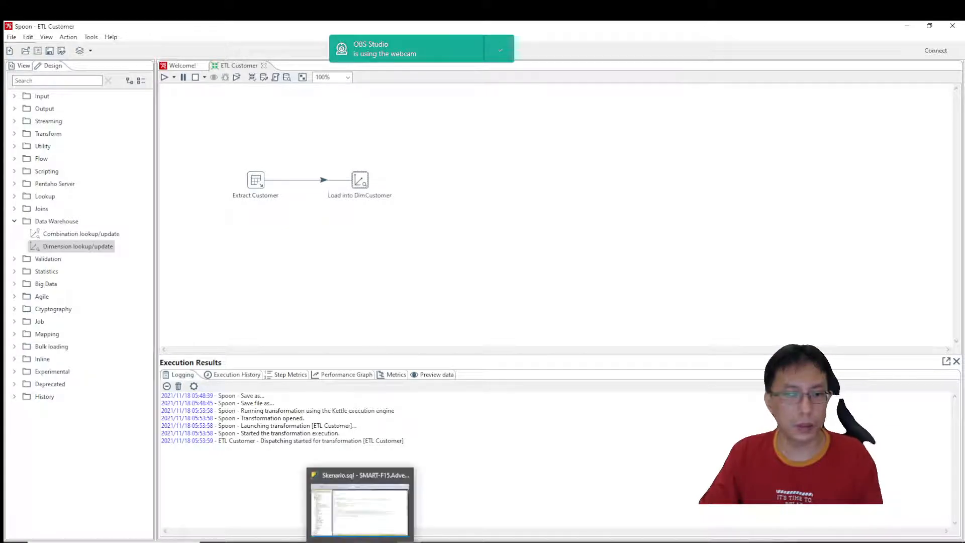
pyautogui.click(360, 542)
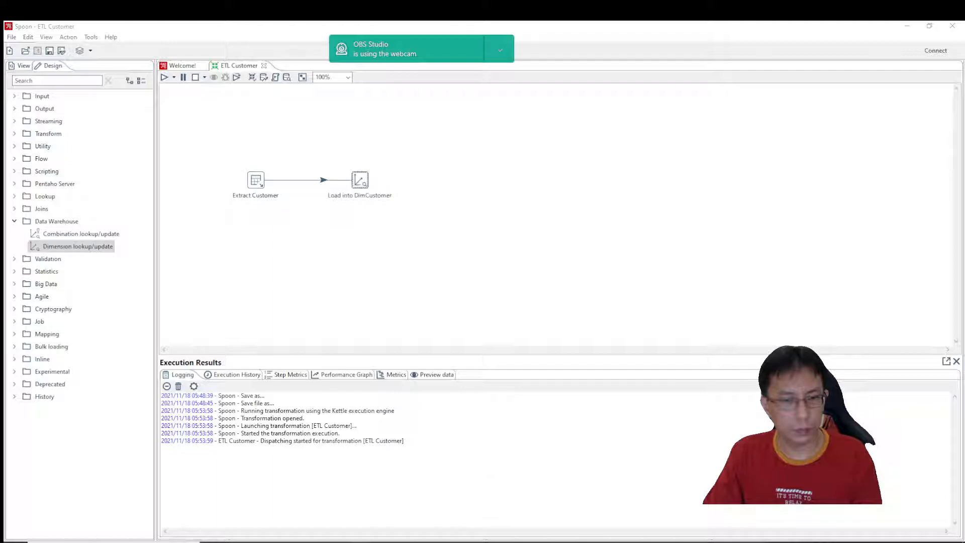
pyautogui.moveTo(360, 542)
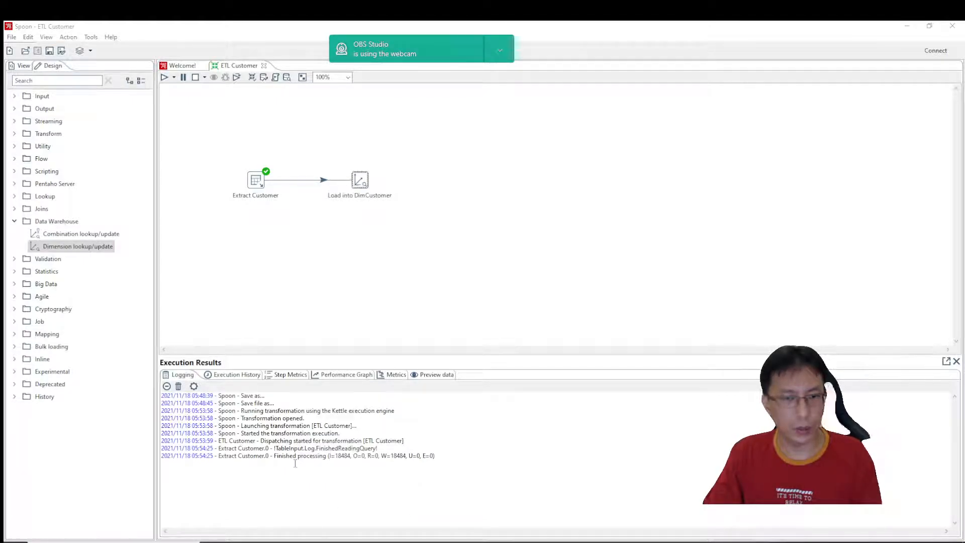
pyautogui.click(285, 378)
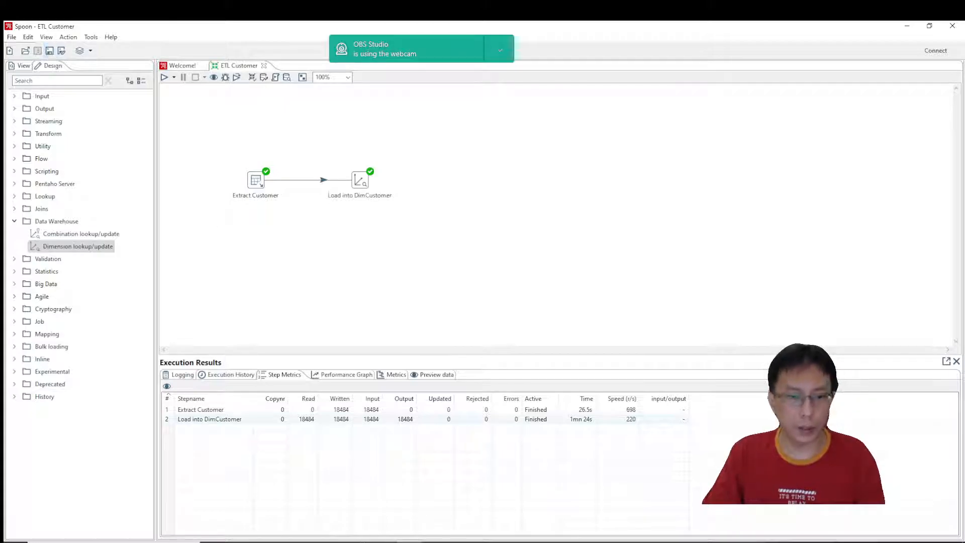
# Switch to SQL Server Management Studio, review the top 1000 rows of dbo.DimCustomer in AdventureWorks2019Lite_DW, and close the query.
pyautogui.hotkey('alt', 'Tab')
pyautogui.rightClick(92, 377)
pyautogui.click(118, 338)
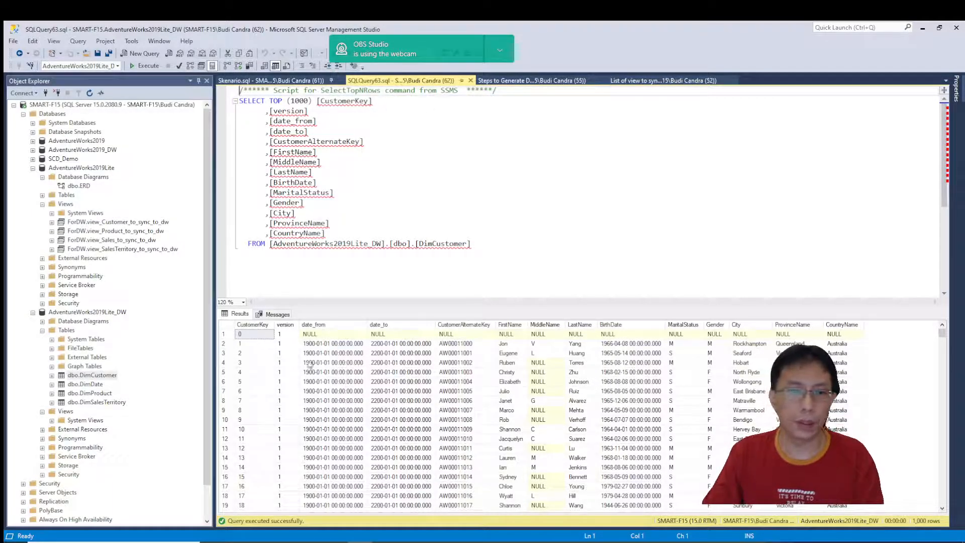
pyautogui.click(501, 162)
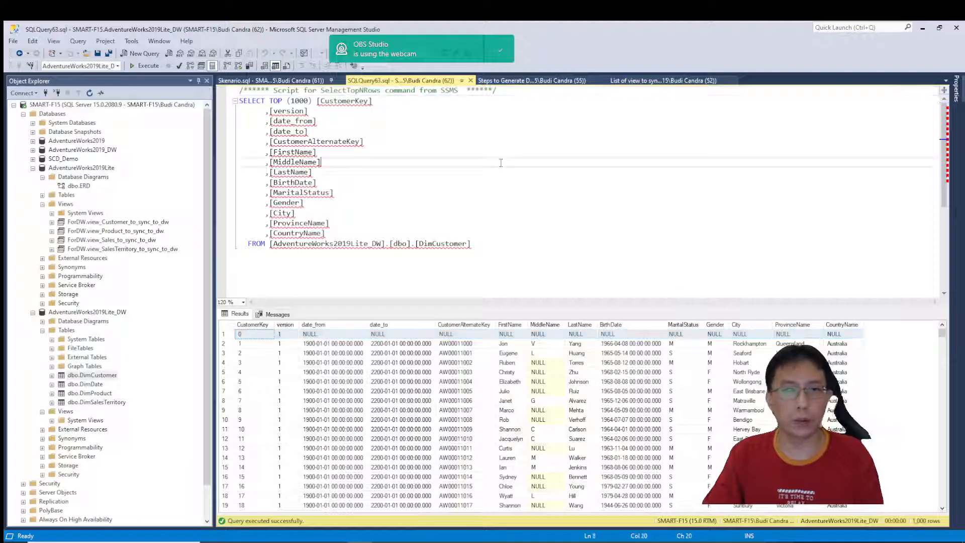
pyautogui.click(471, 81)
# Review the column design of the dbo.DimCustomer table, close it and return to the Skenario.sql script.
pyautogui.rightClick(92, 376)
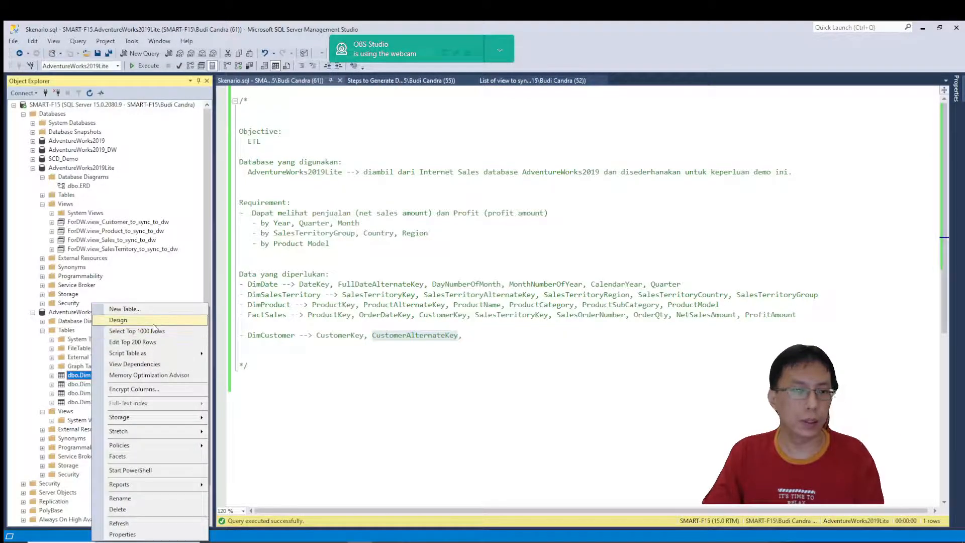
pyautogui.click(150, 342)
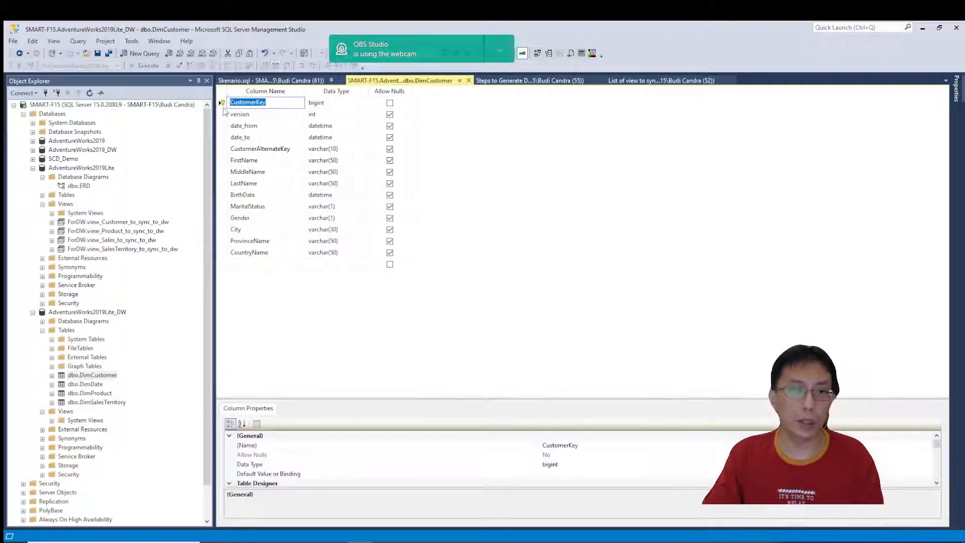
pyautogui.click(468, 81)
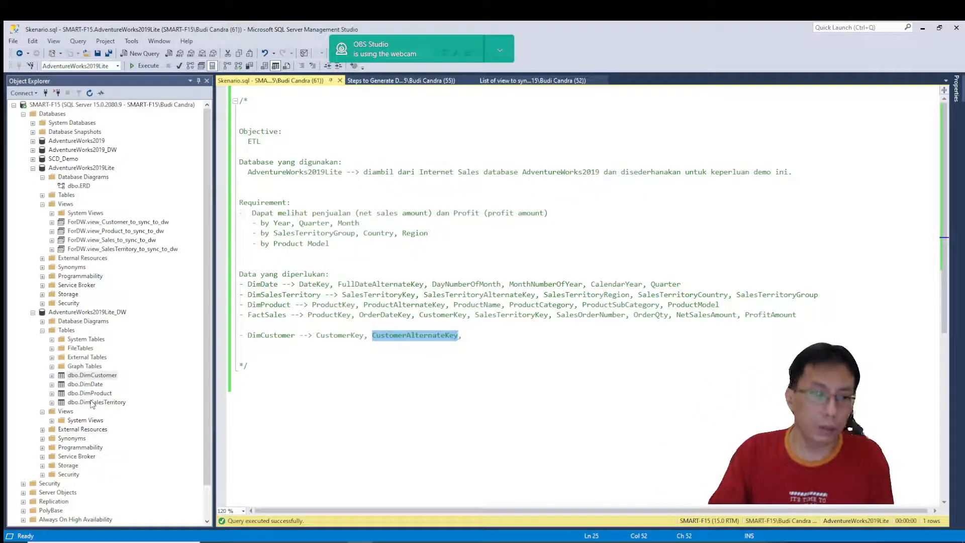
pyautogui.click(349, 400)
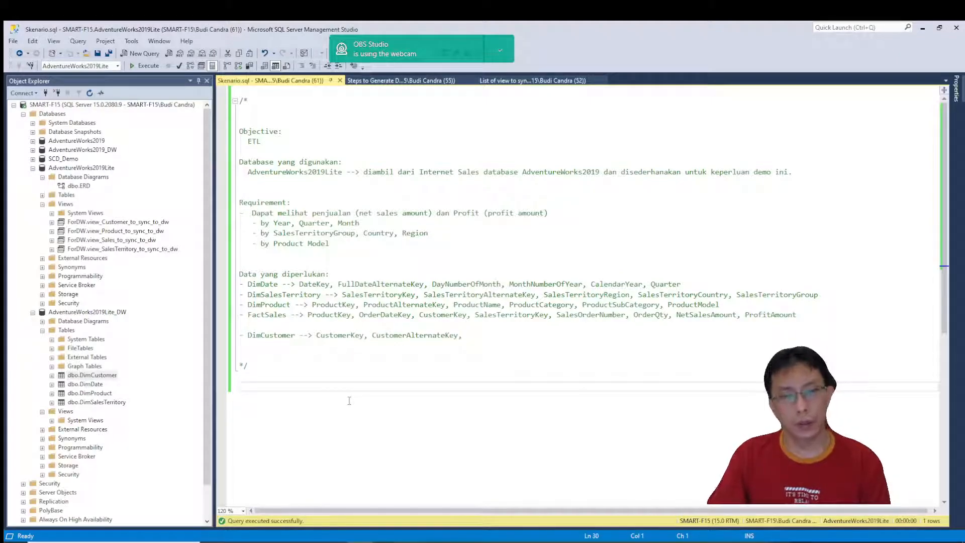